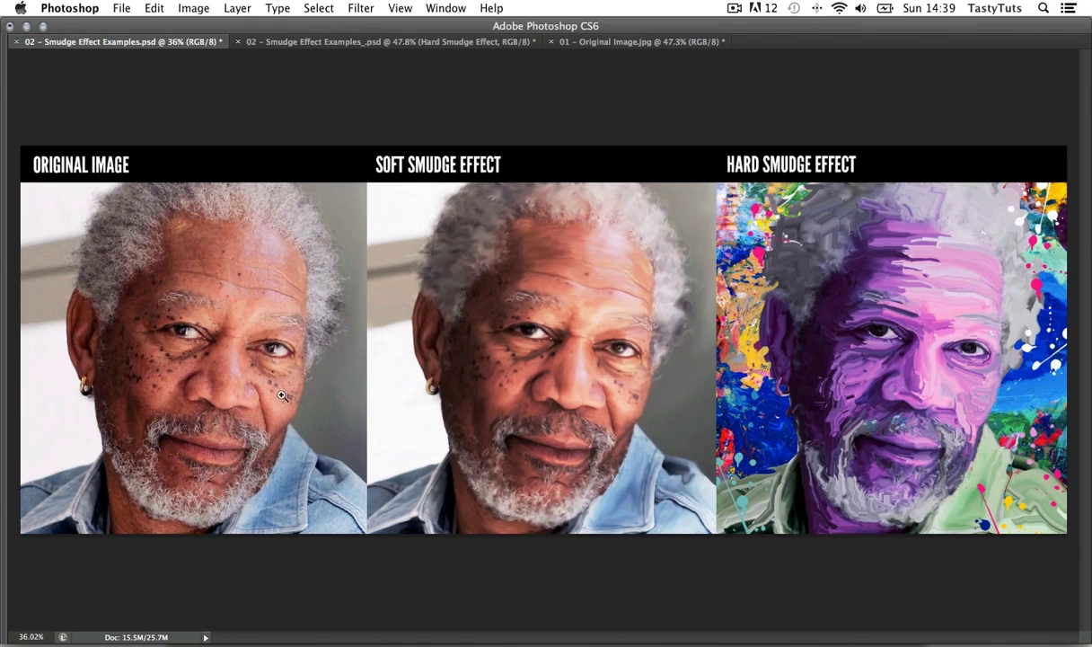
- Examine the original portrait and the soft smudge version up close, including the hair, forehead, eyes and beard
left_click_drag(209, 357, 590, 348)
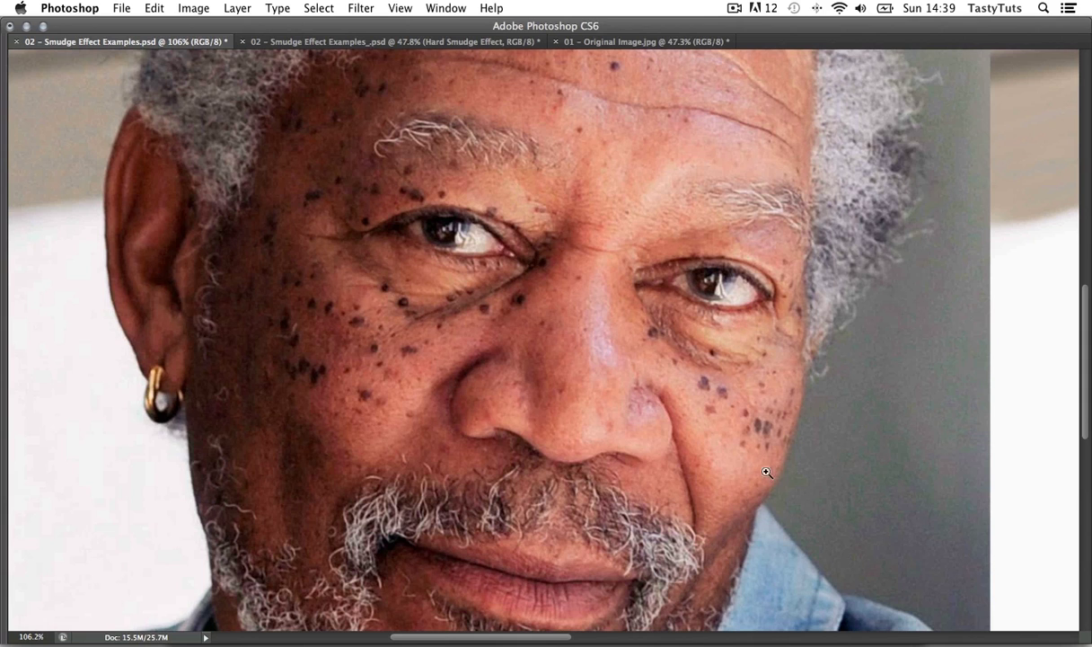
key("space")
left_click_drag(792, 287, 358, 290)
left_click_drag(842, 261, 428, 259)
left_click_drag(558, 174, 590, 222)
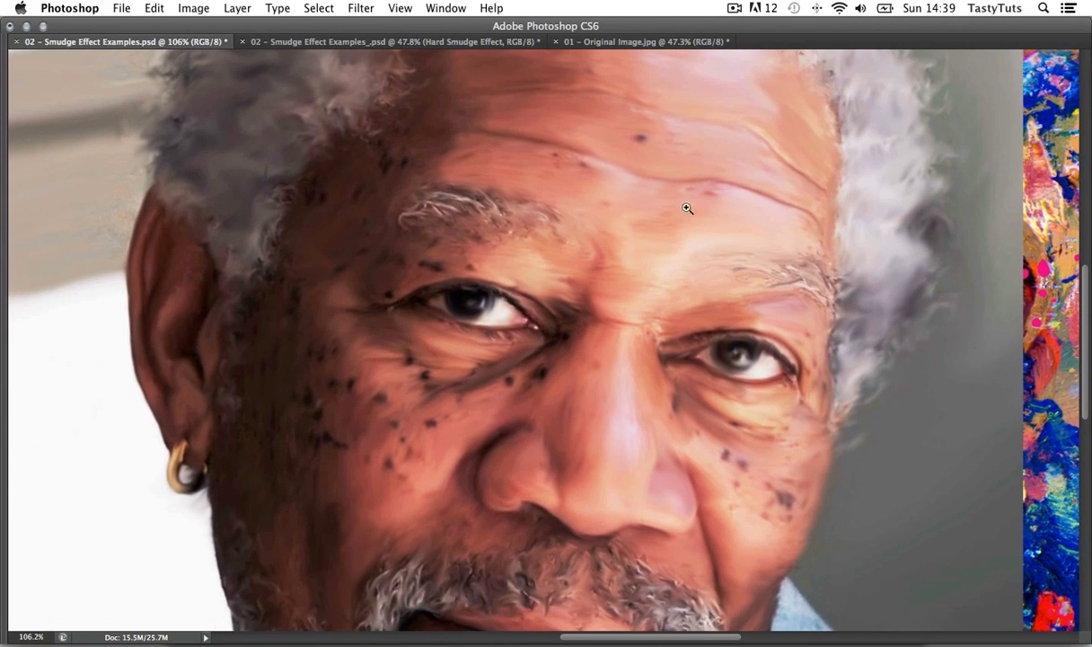
left_click_drag(721, 178, 694, 383)
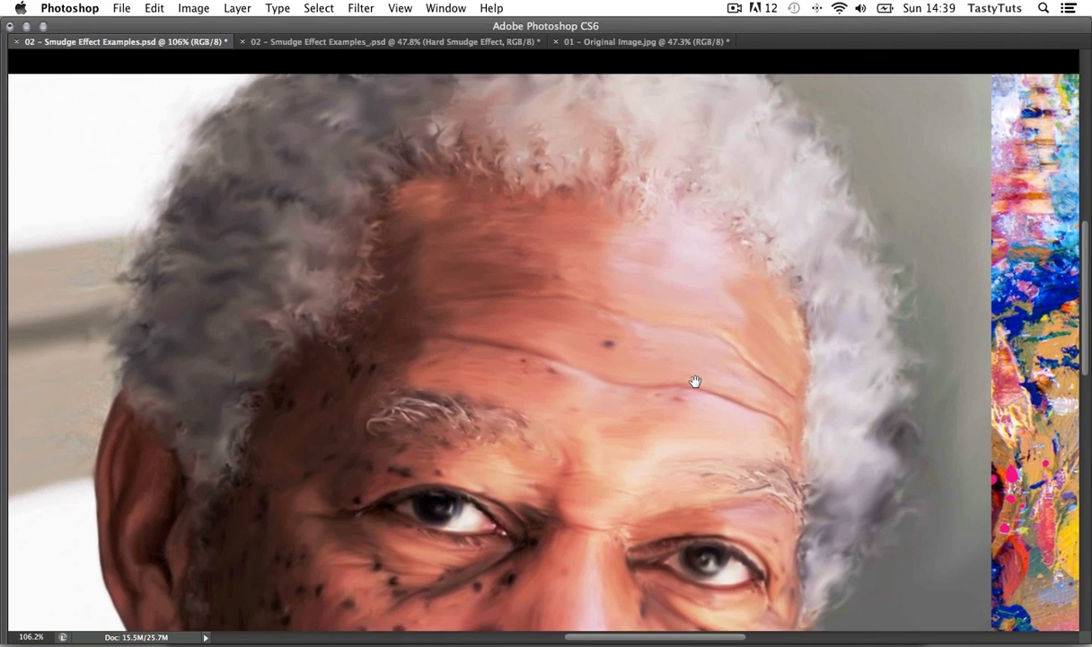
left_click_drag(590, 317, 611, 309)
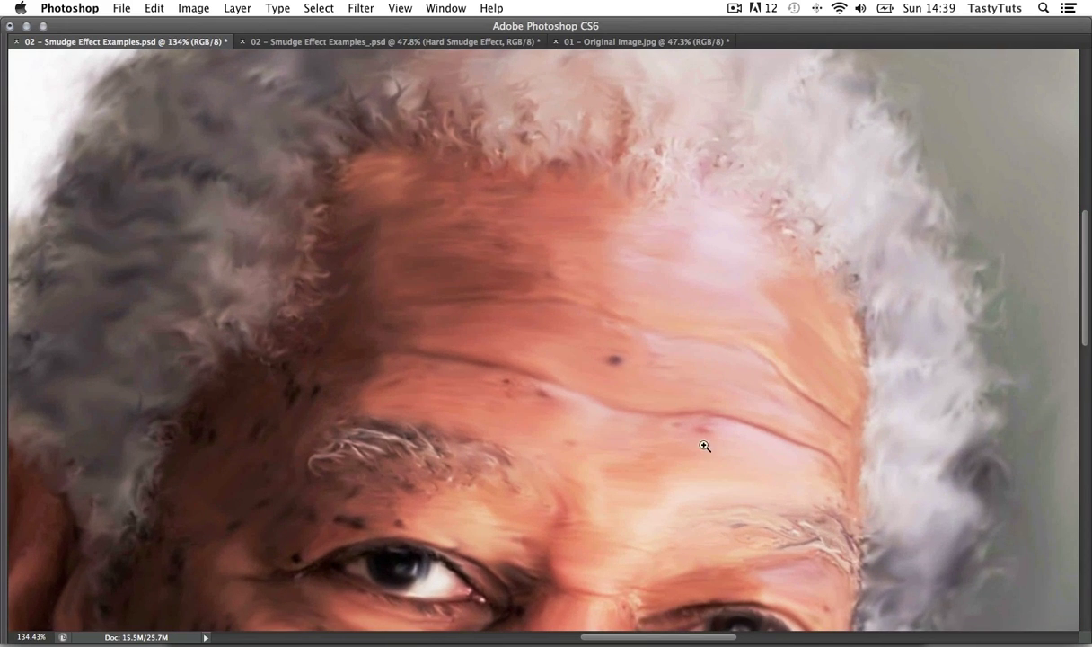
left_click_drag(743, 499, 703, 176)
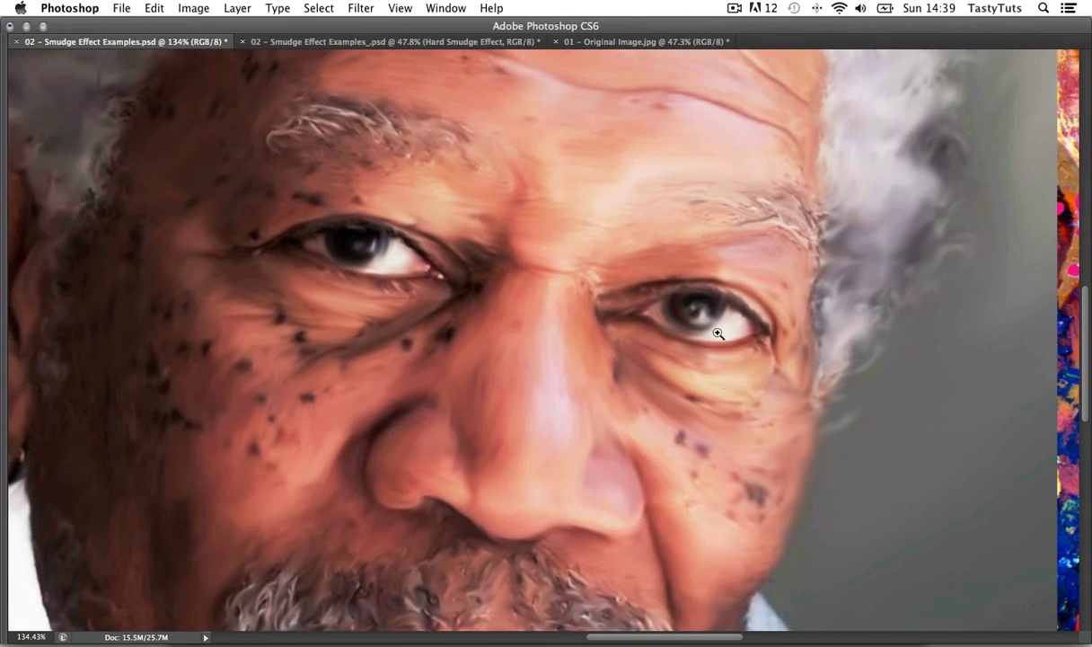
left_click_drag(697, 507, 694, 202)
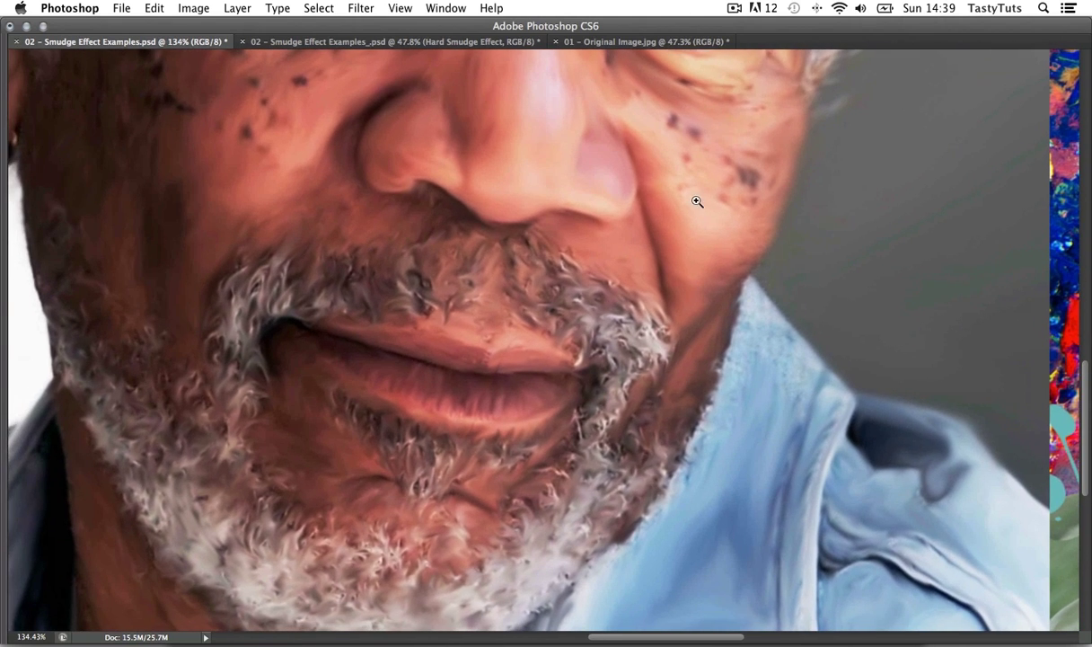
- Collapse the Text group and toggle the Original Image layer's visibility to compare the face before and after soft smudging
key("Tab")
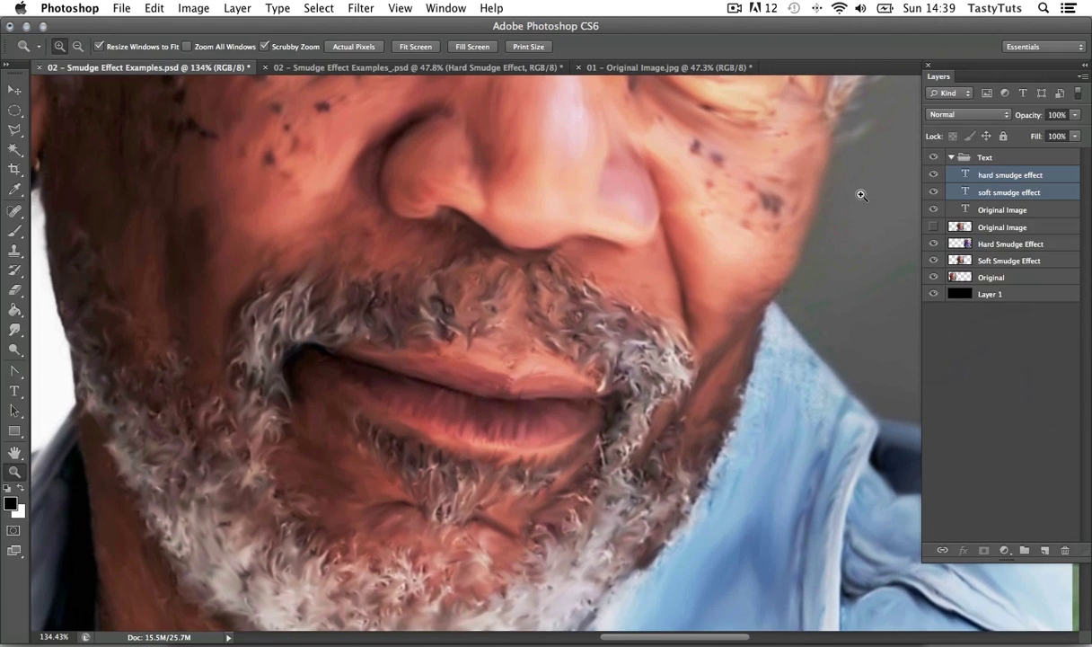
left_click(950, 157)
left_click(934, 175)
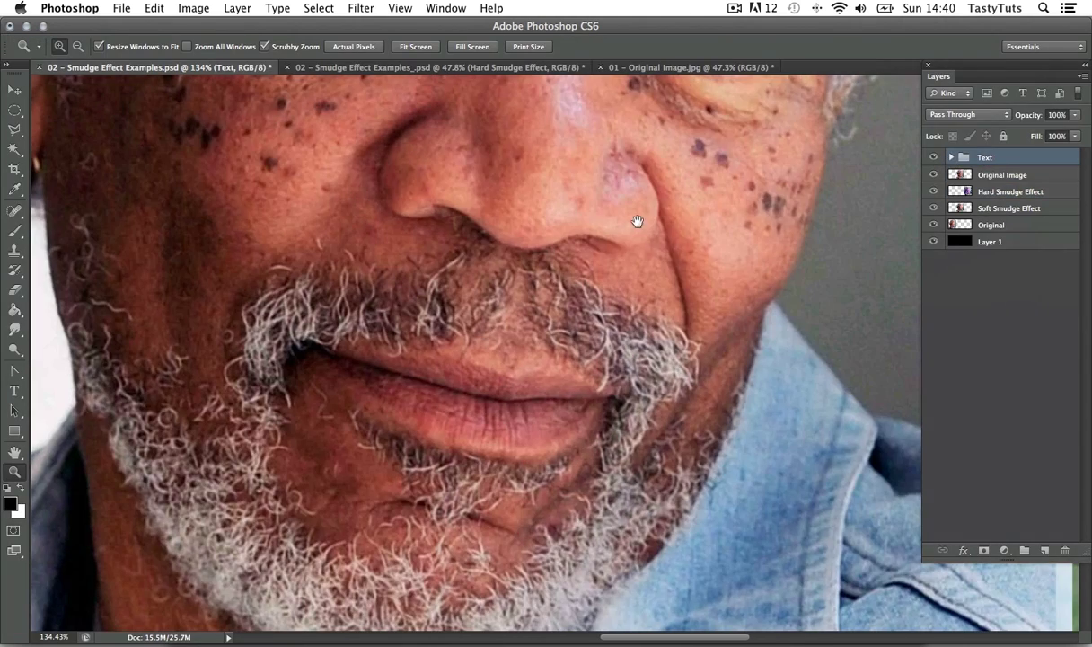
left_click_drag(606, 210, 614, 402)
left_click(935, 175)
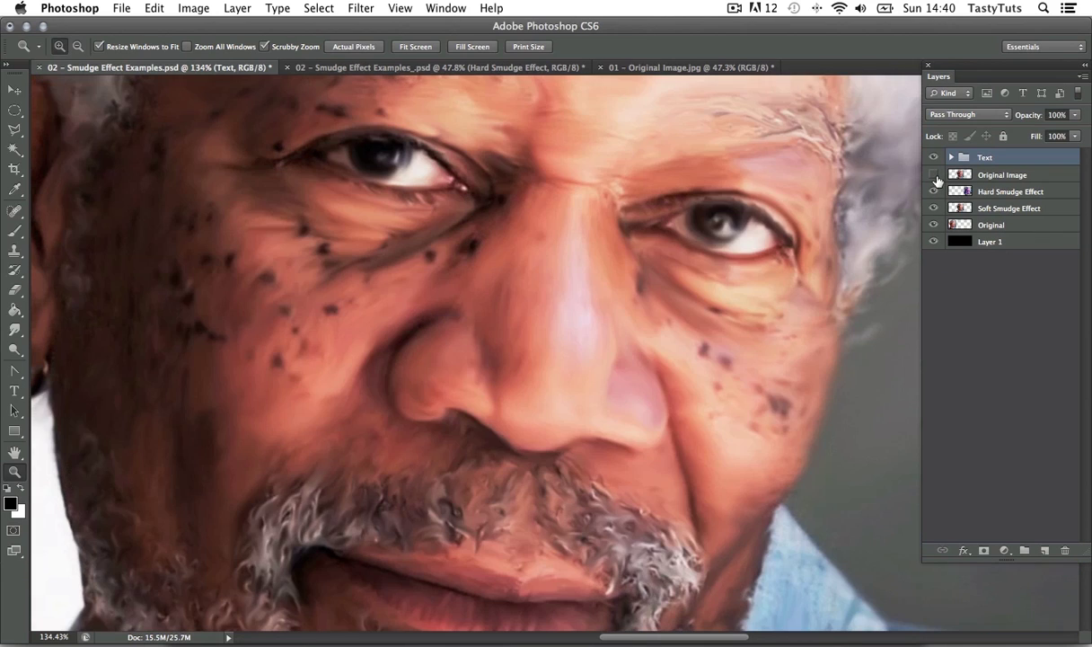
left_click(935, 175)
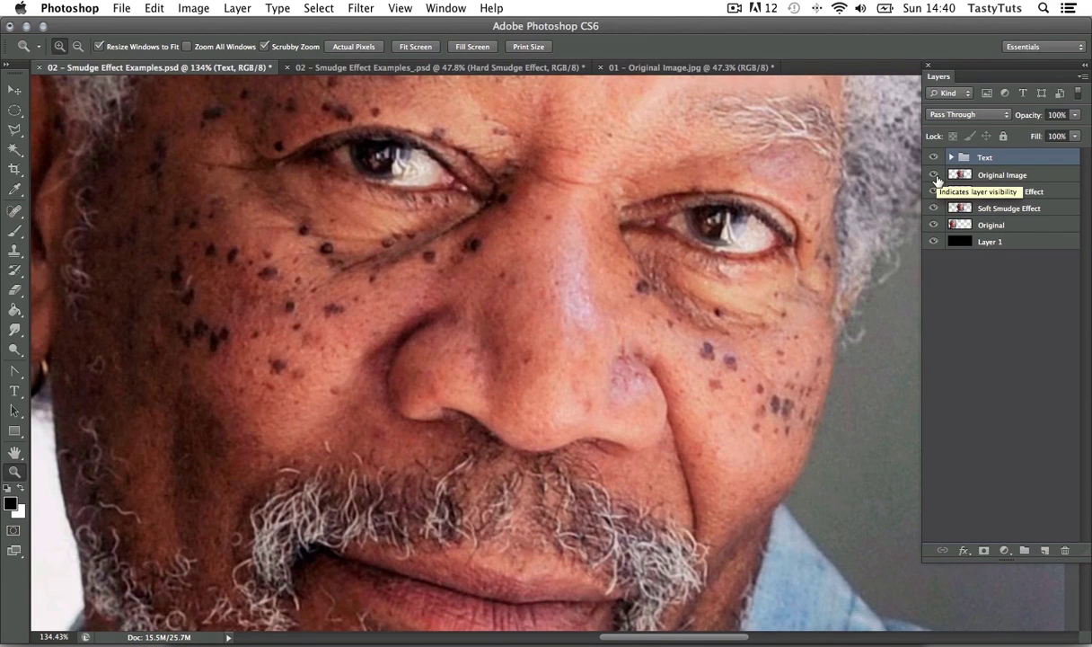
left_click(934, 175)
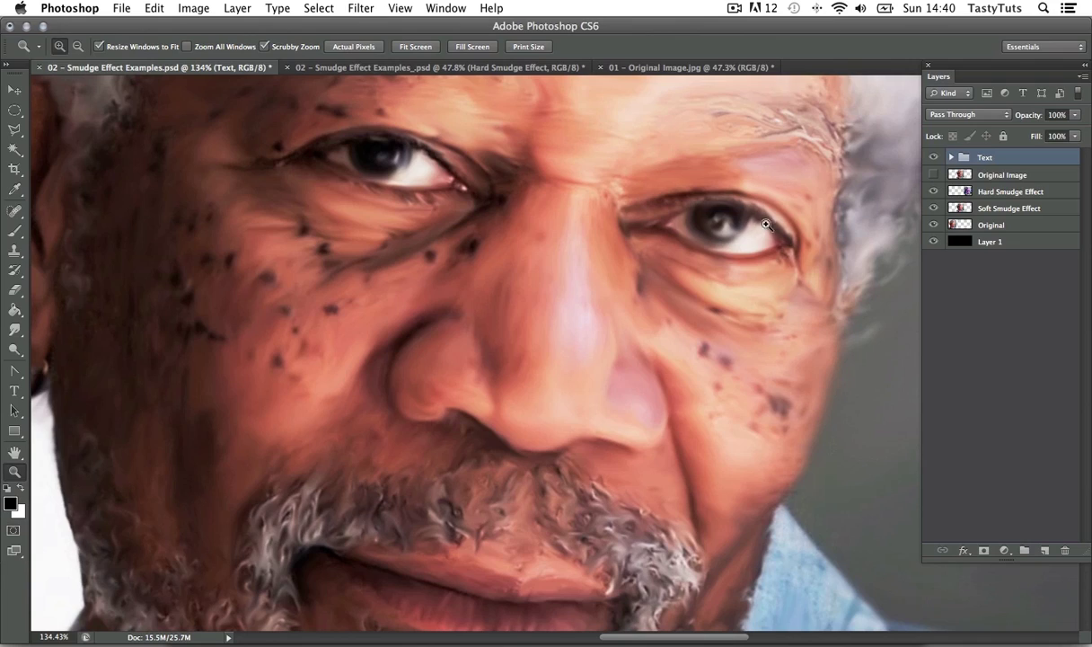
- Examine the hard smudge version of the portrait up close, from the face and beard up to the hair
left_click_drag(783, 244, 222, 268)
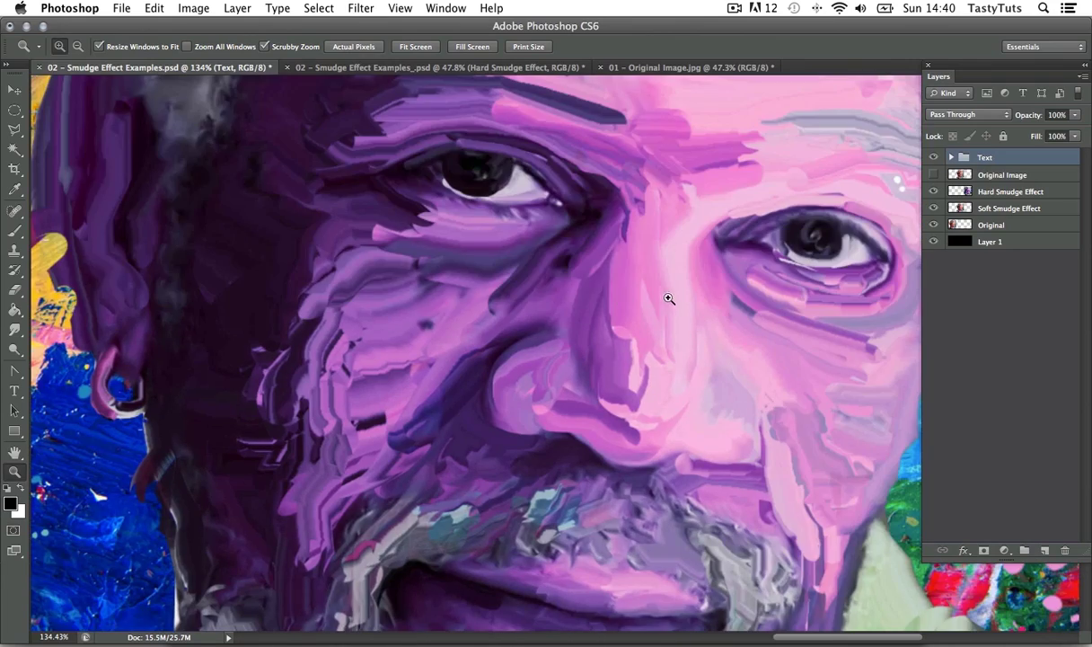
left_click_drag(668, 299, 627, 320)
mouse_move(755, 263)
left_mouse_down()
mouse_move(692, 295)
mouse_move(690, 480)
mouse_move(679, 204)
left_mouse_up()
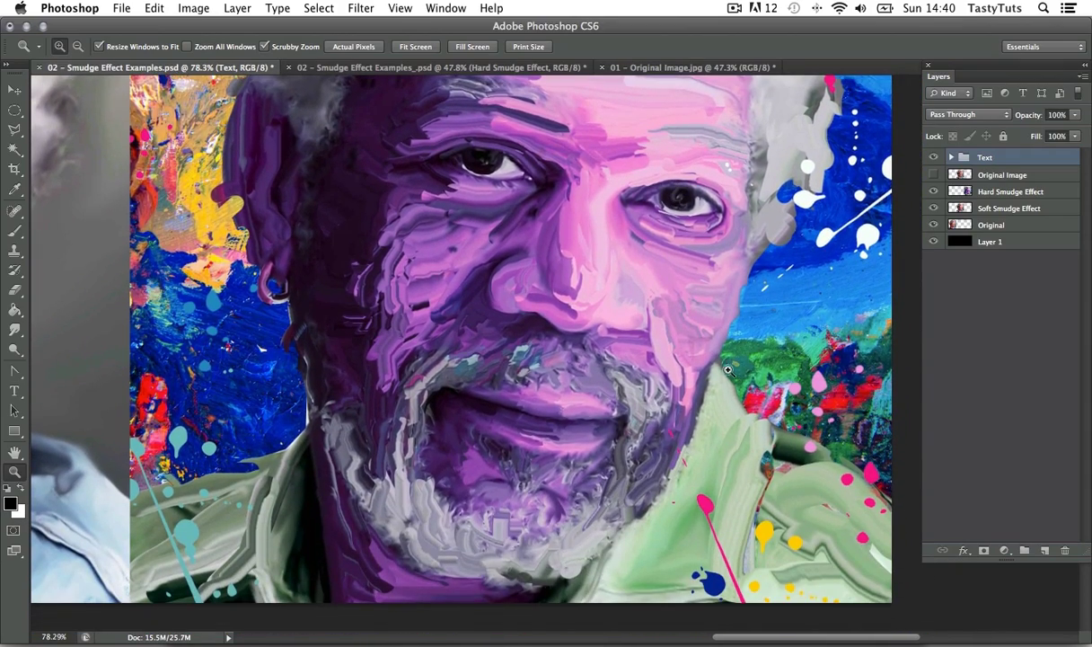
scroll(718, 317, "up", 3)
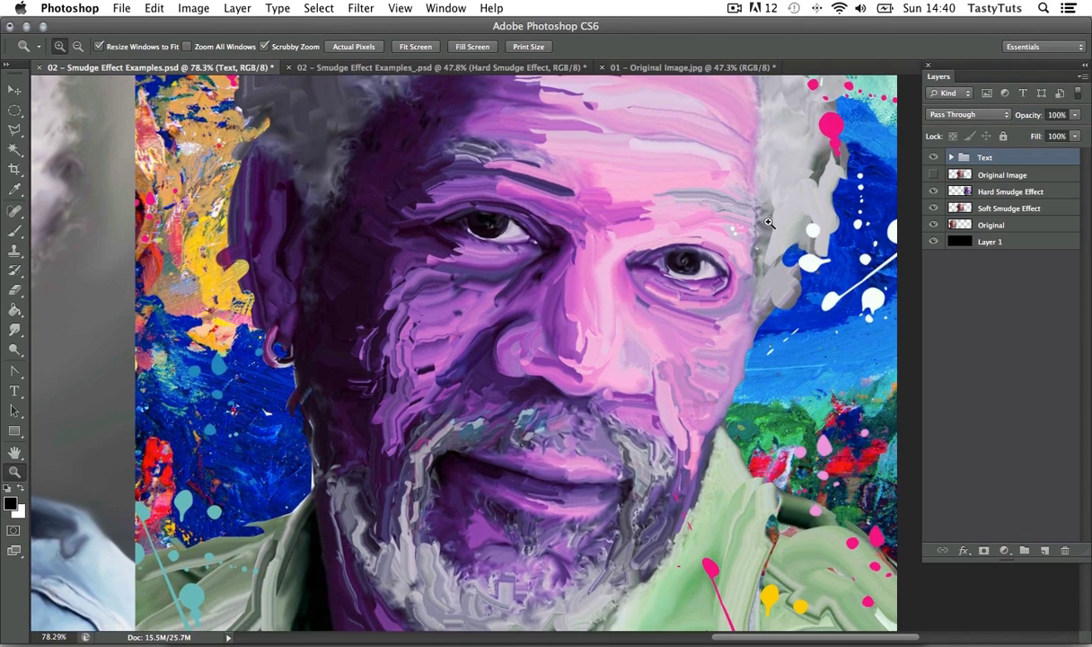
scroll(739, 171, "up", 3)
scroll(775, 267, "up", 3)
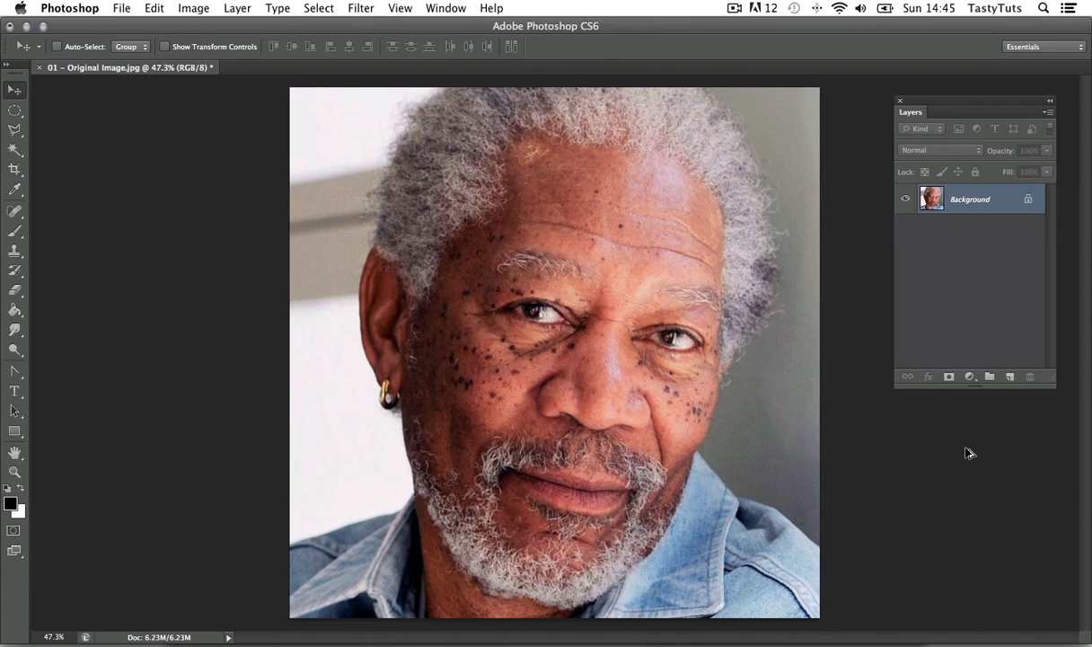
- Check the portrait's pixel dimensions and resolution in the Image Size settings
key("alt+super+i")
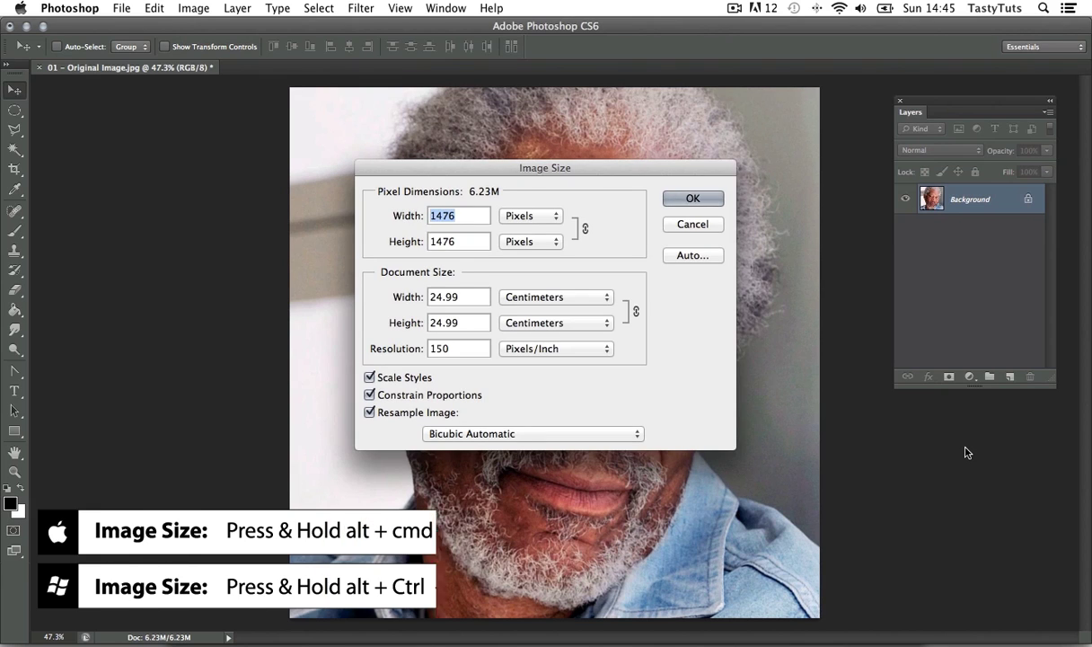
left_click_drag(572, 168, 572, 177)
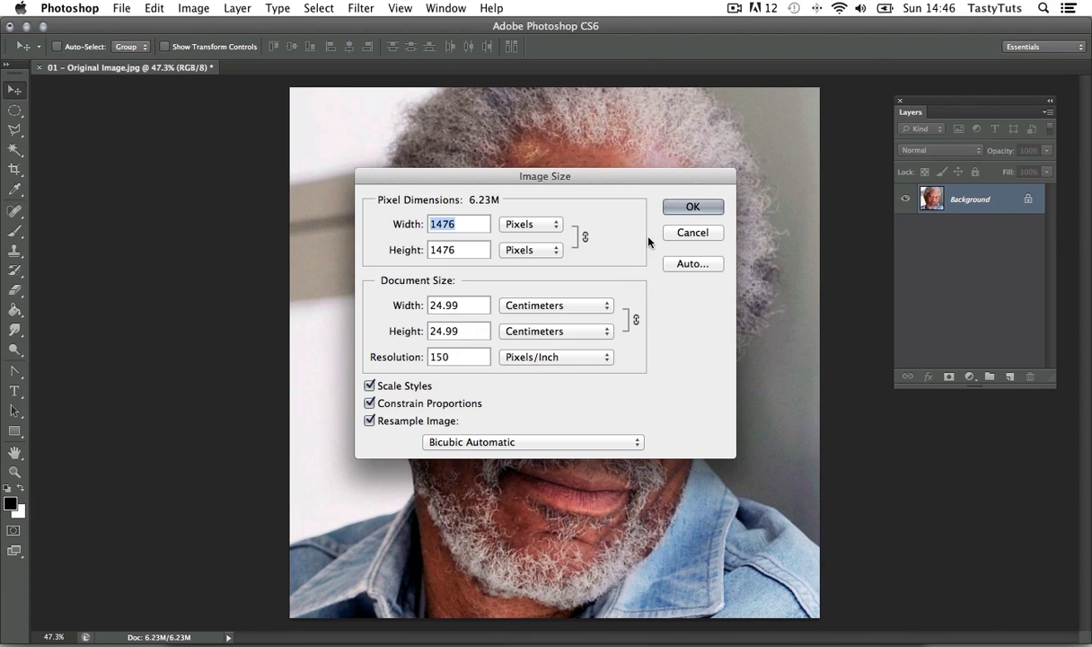
left_click(693, 207)
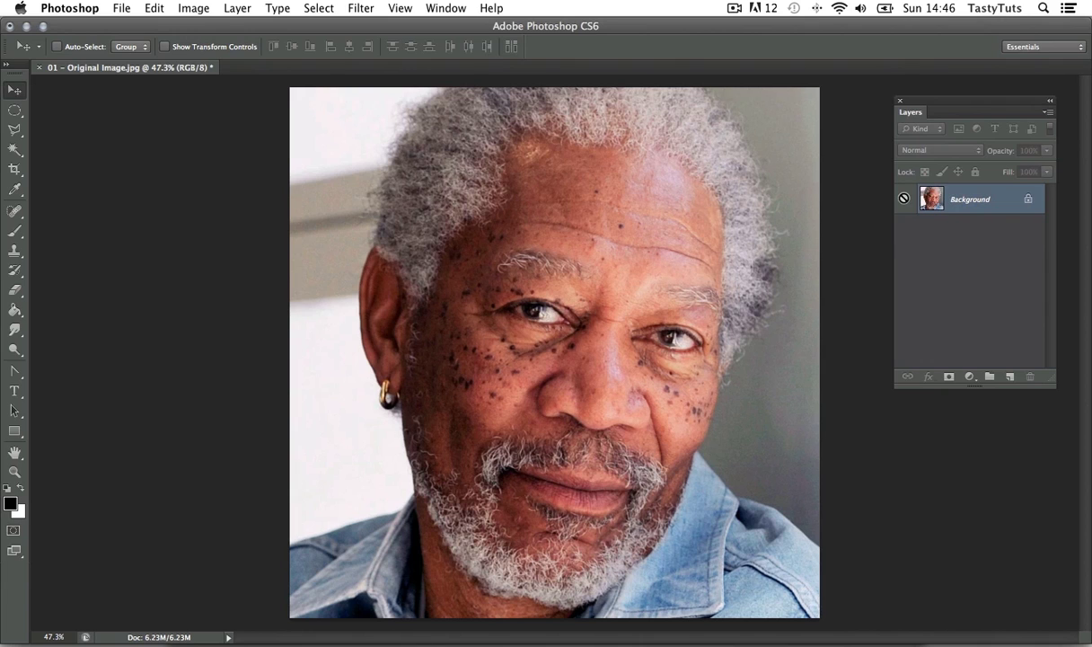
- Duplicate the Background layer and rename the copy as Smudge
key("super+j")
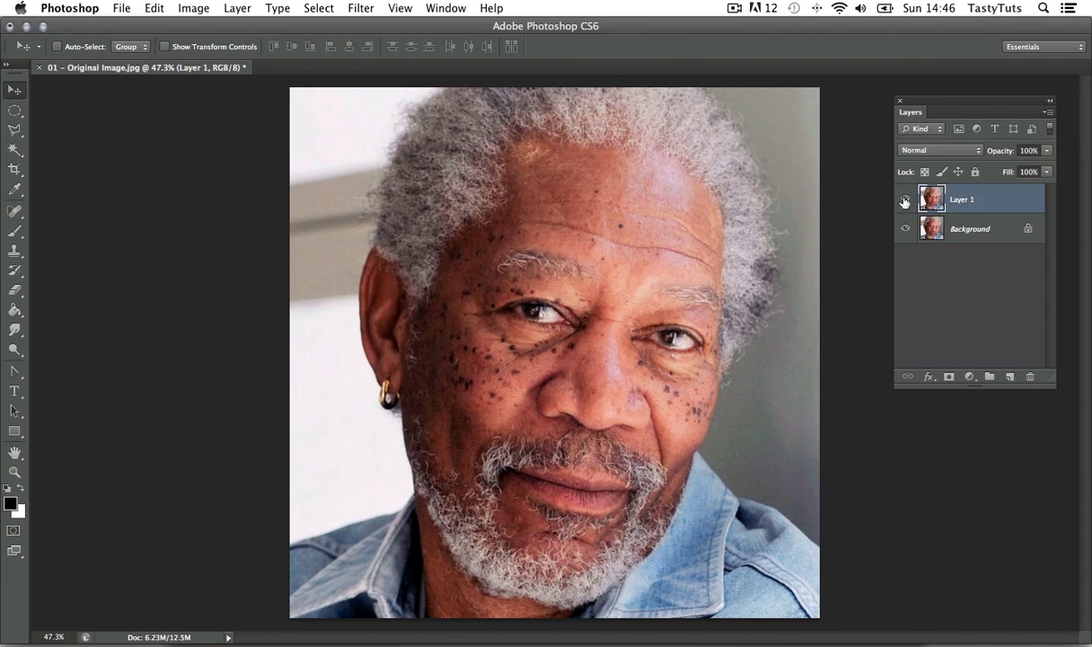
double_click(961, 200)
type("Smodge")
key("Return")
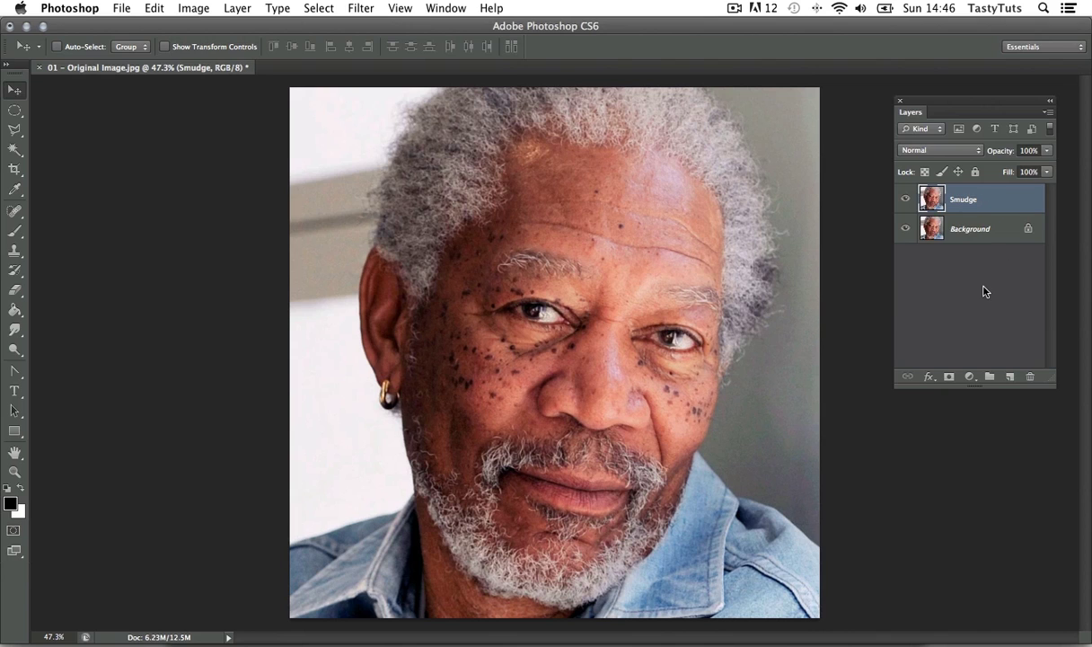
- Convert the locked Background into a regular layer named Original
double_click(963, 233)
type("Original")
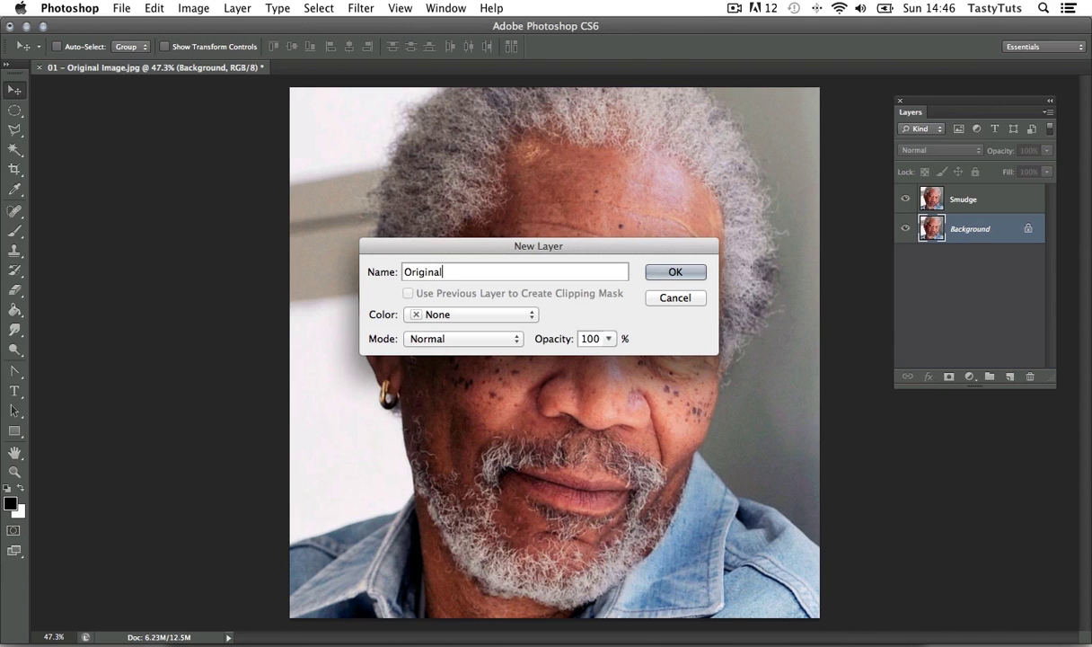
left_click(688, 272)
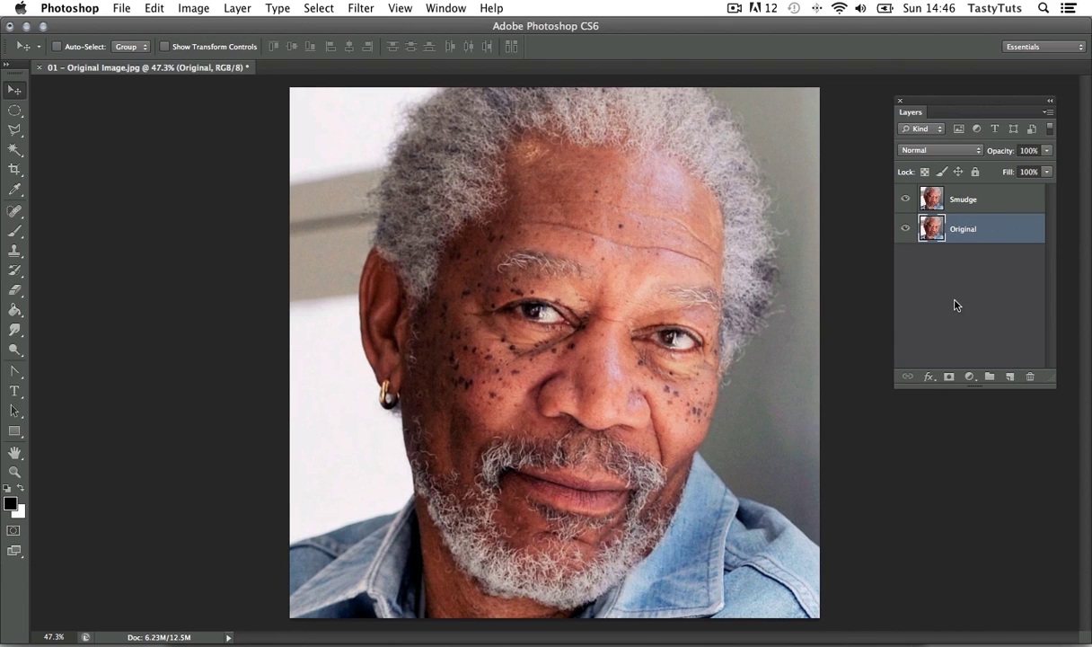
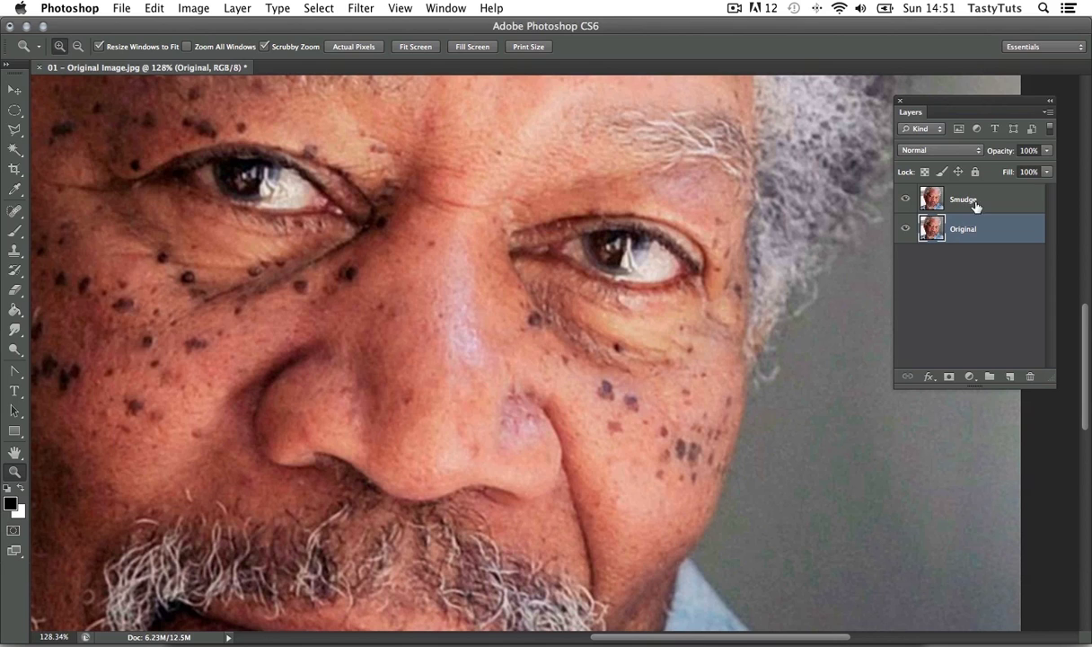
- Activate the Smudge tool on the Smudge layer and set its strength to 30%
left_click(975, 201)
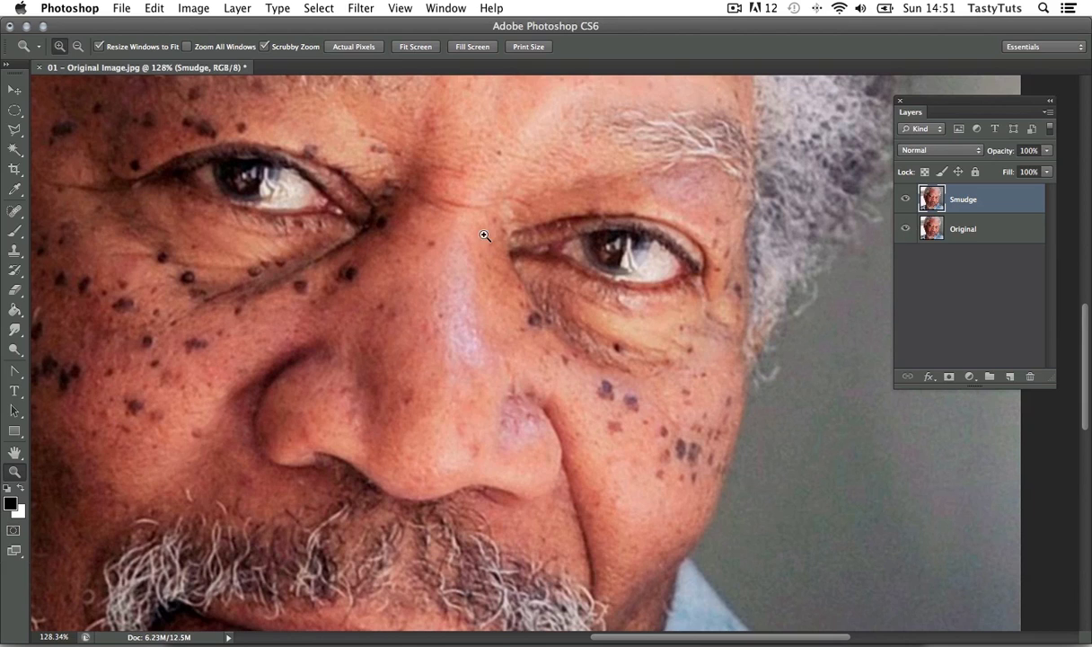
left_click(16, 331)
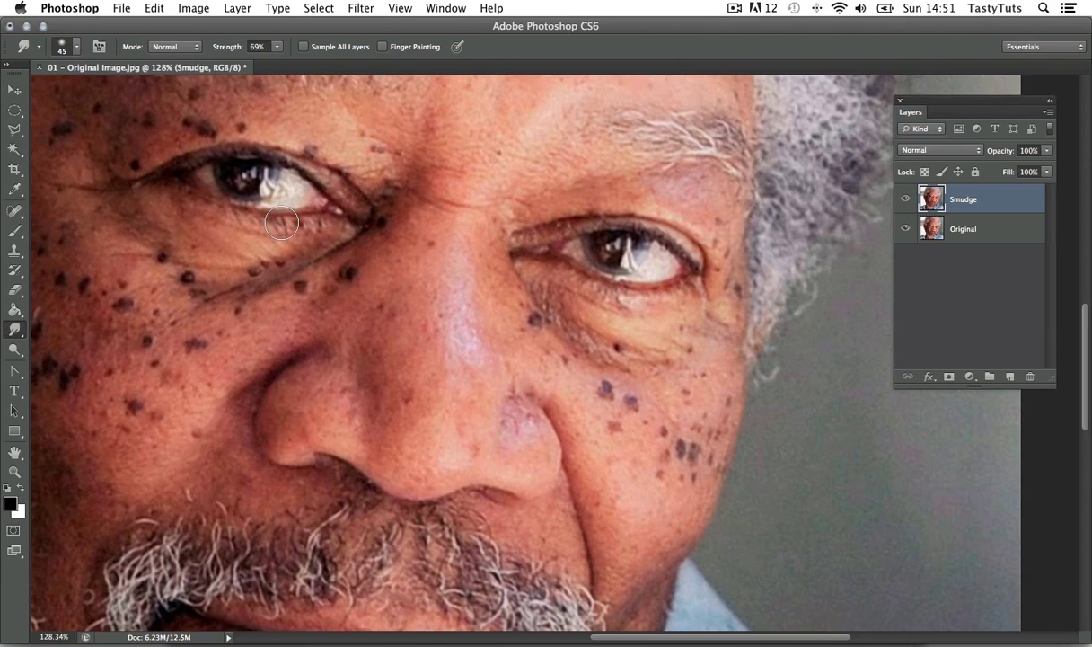
left_click(277, 46)
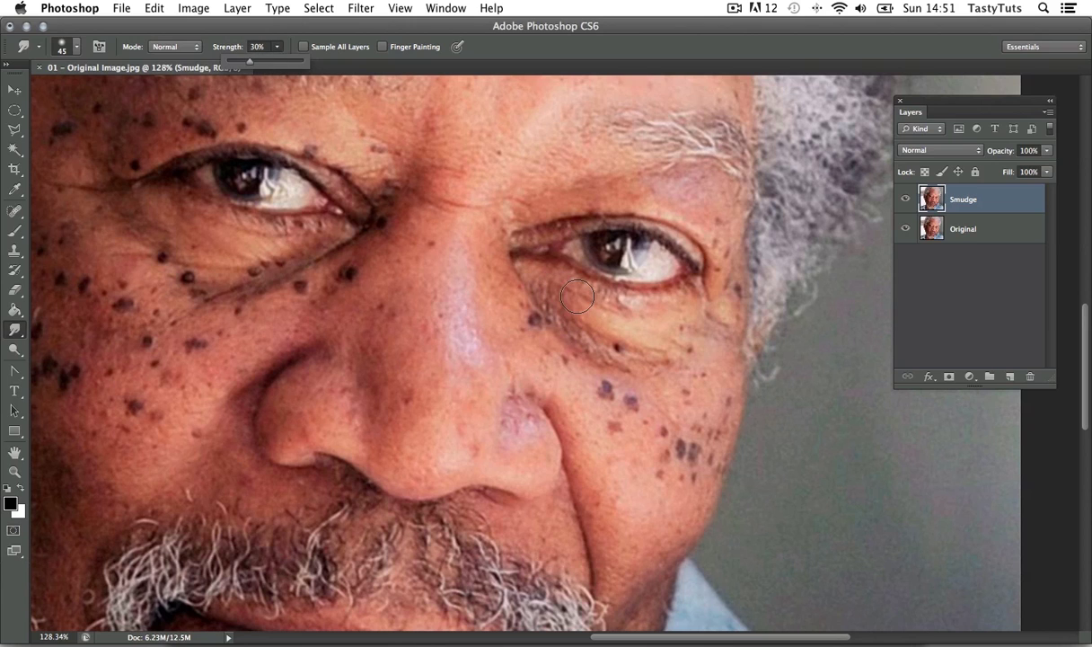
mouse_move(615, 318)
left_mouse_down()
mouse_move(575, 297)
mouse_move(602, 322)
left_mouse_up()
- Check the soft round brush settings for the Smudge tool and set the brush size to 50 px
left_click(76, 48)
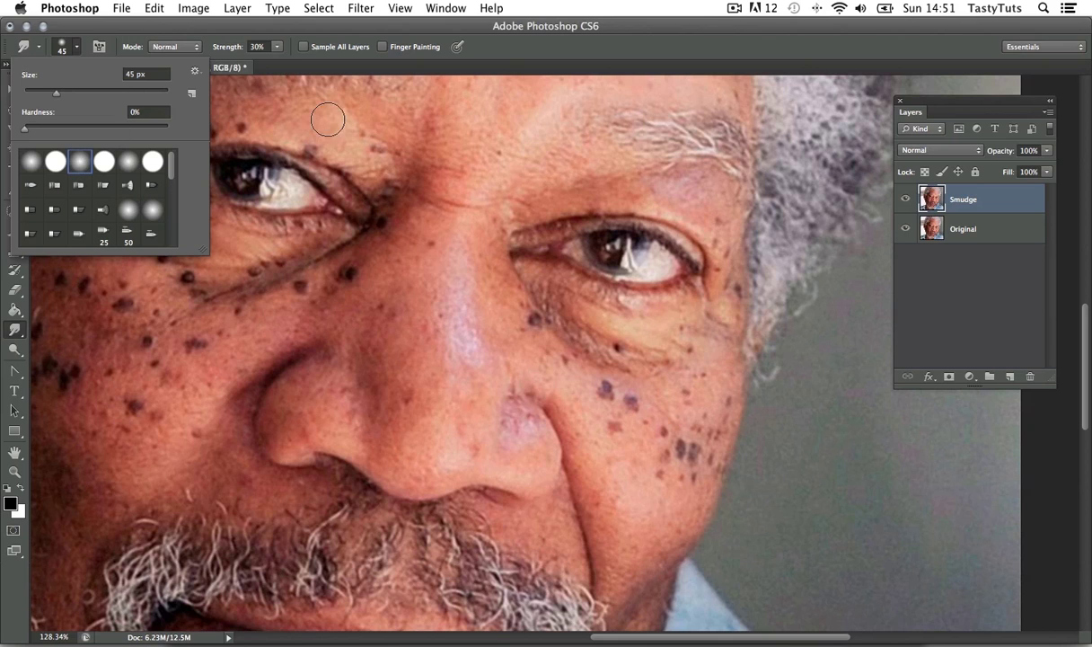
left_click(526, 163)
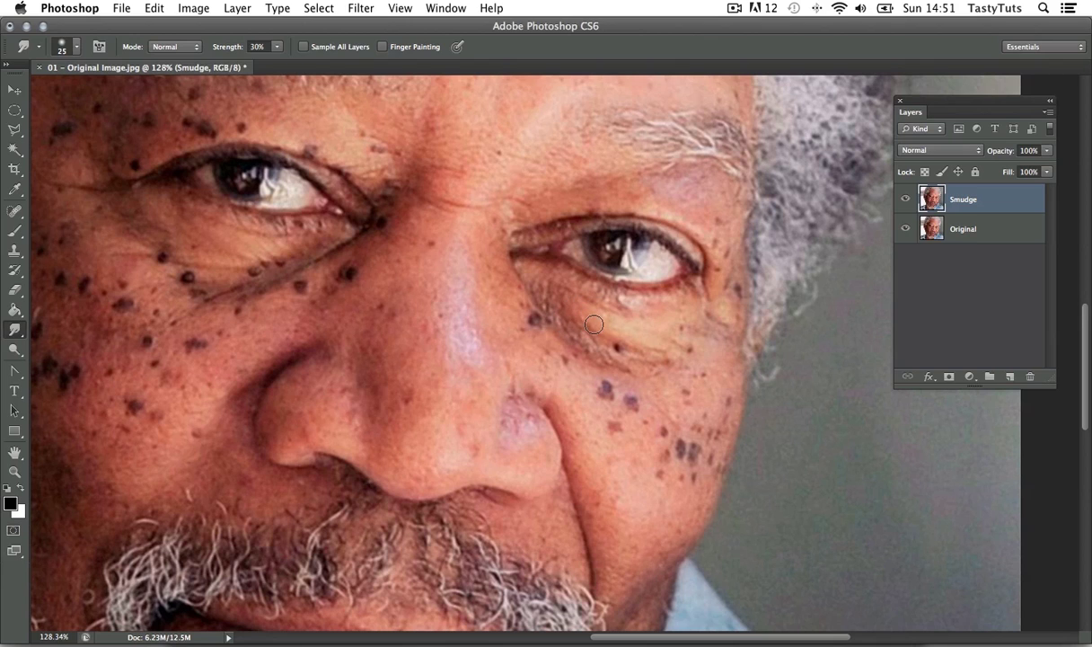
key("bracketright")
key("bracketright")
key("bracketleft")
key("bracketleft")
key("bracketleft")
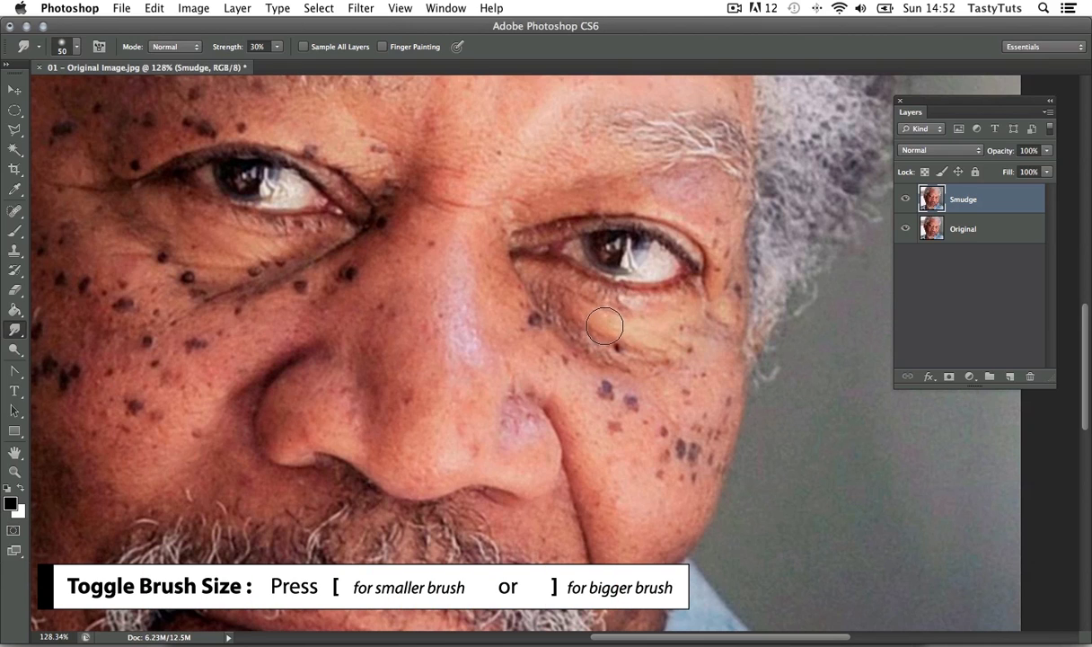
- Smudge the wrinkled skin beneath the subject's left eye with the 50 px brush, following the curve of the eye bag
key("z")
left_click_drag(615, 288, 608, 295)
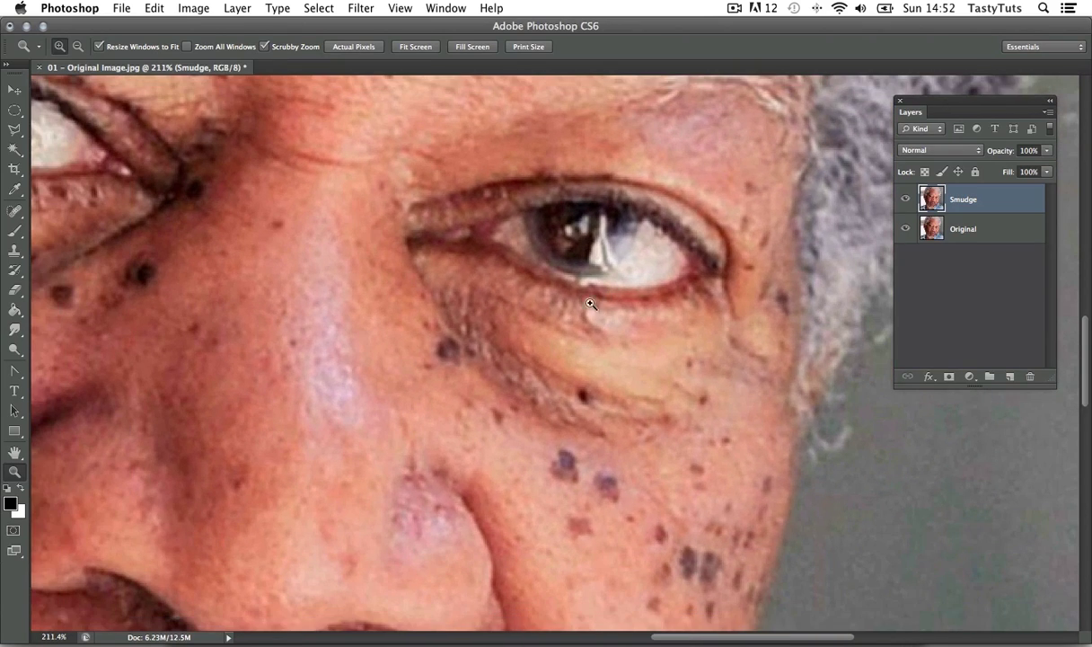
left_click(15, 331)
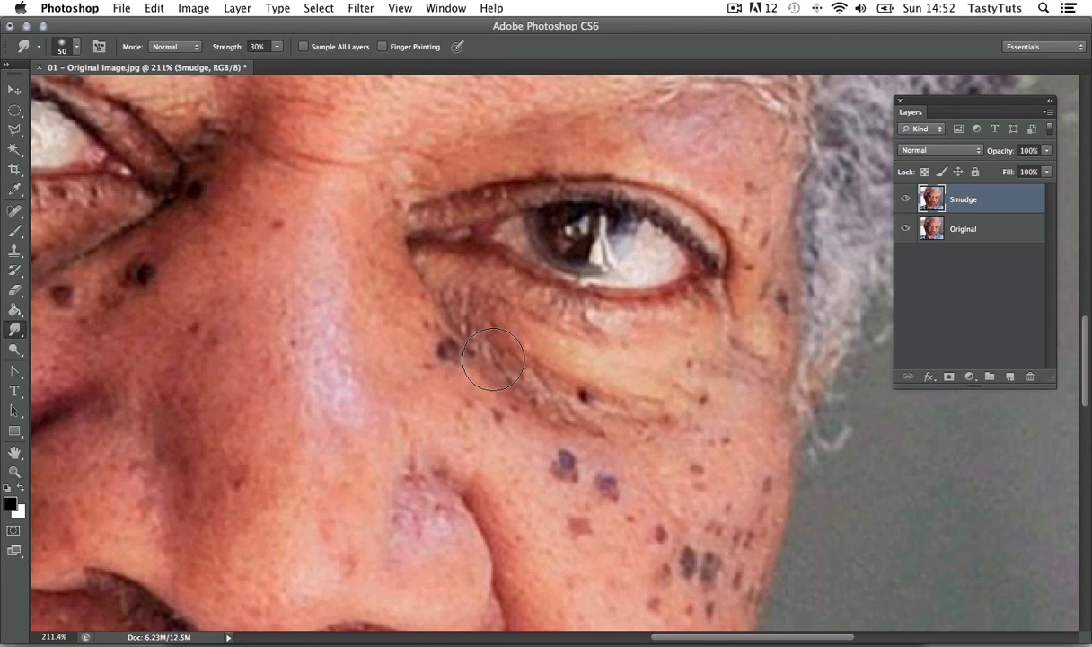
mouse_move(493, 359)
left_mouse_down()
mouse_move(527, 343)
mouse_move(522, 333)
mouse_move(553, 358)
mouse_move(543, 342)
mouse_move(589, 355)
mouse_move(555, 355)
mouse_move(650, 362)
mouse_move(549, 345)
mouse_move(471, 304)
mouse_move(621, 384)
mouse_move(592, 363)
mouse_move(655, 373)
mouse_move(541, 331)
mouse_move(594, 367)
mouse_move(556, 359)
mouse_move(526, 336)
mouse_move(553, 342)
mouse_move(483, 324)
mouse_move(523, 352)
mouse_move(550, 358)
mouse_move(474, 316)
mouse_move(543, 353)
mouse_move(552, 346)
mouse_move(504, 325)
mouse_move(624, 370)
mouse_move(677, 359)
mouse_move(620, 354)
mouse_move(579, 323)
mouse_move(627, 338)
mouse_move(661, 339)
mouse_move(599, 332)
mouse_move(675, 338)
mouse_move(618, 336)
mouse_move(702, 326)
mouse_move(643, 335)
mouse_move(692, 326)
mouse_move(695, 370)
mouse_move(732, 355)
mouse_move(680, 378)
mouse_move(467, 310)
mouse_move(508, 360)
mouse_move(547, 377)
mouse_move(581, 351)
mouse_move(521, 242)
mouse_move(402, 272)
mouse_move(455, 279)
left_mouse_up()
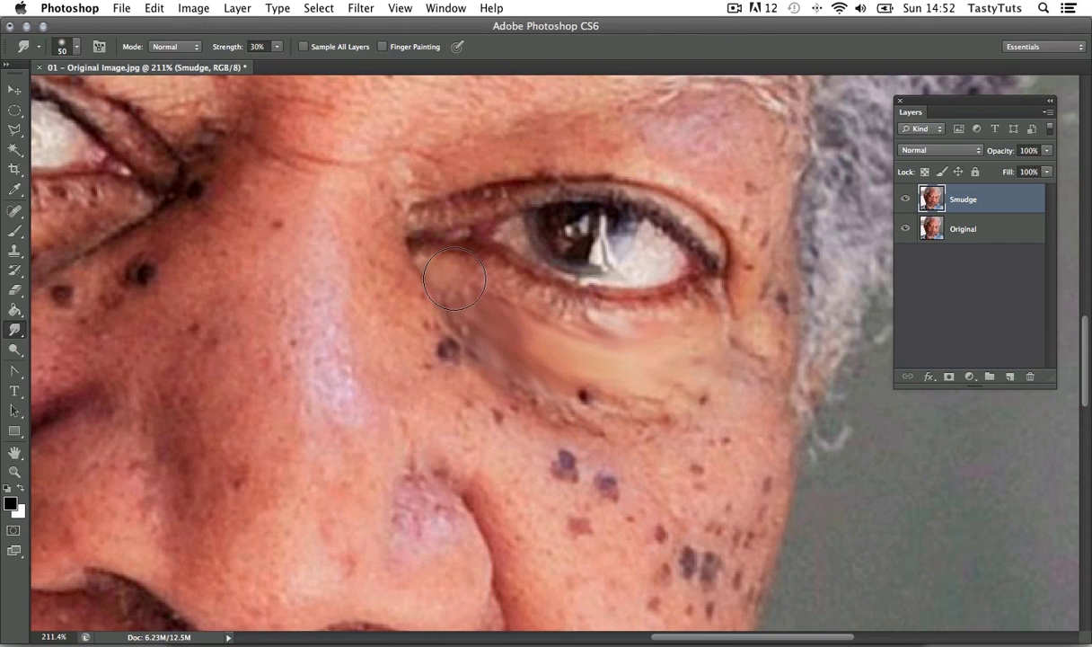
- Reduce the smudge brush to 30 px and smooth the skin just below the left eye's lower lid
key("bracketleft")
key("bracketleft")
key("bracketleft")
key("bracketleft")
key("bracketleft")
key("bracketleft")
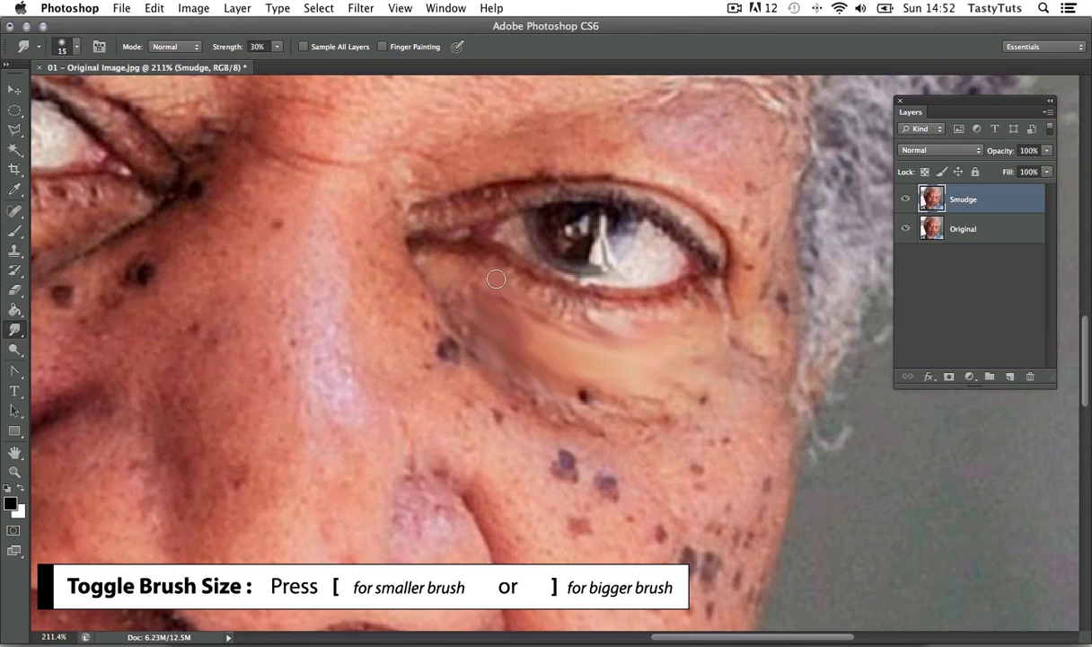
key("bracketright")
key("bracketright")
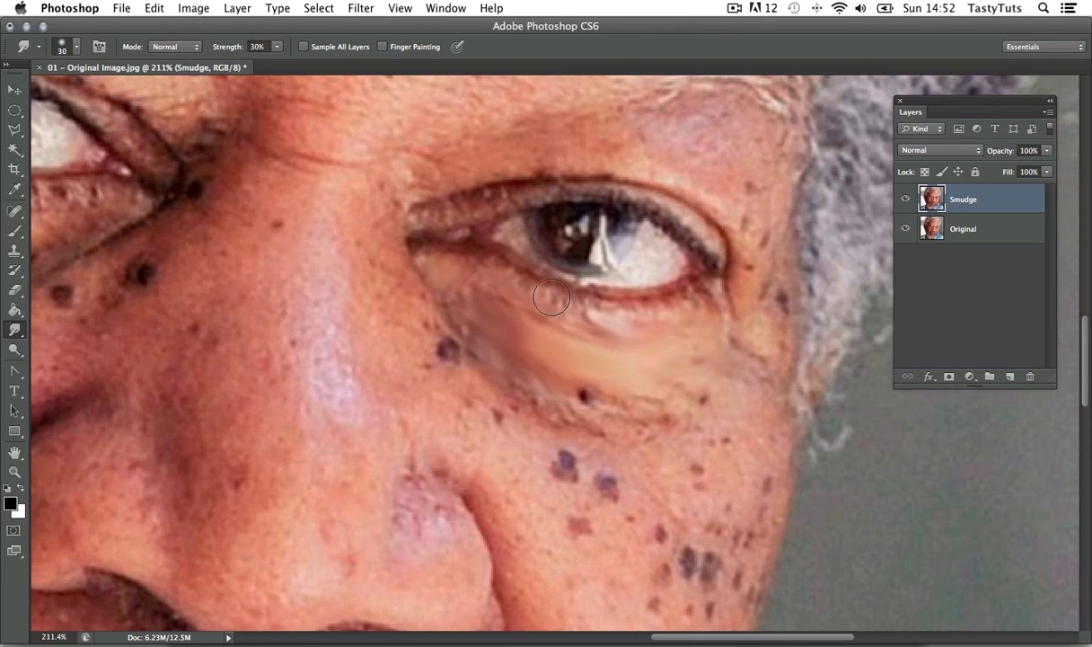
mouse_move(627, 336)
left_mouse_down()
mouse_move(601, 323)
mouse_move(653, 339)
mouse_move(606, 325)
left_mouse_up()
key("z")
mouse_move(593, 274)
left_mouse_down()
mouse_move(556, 309)
mouse_move(469, 254)
left_mouse_up()
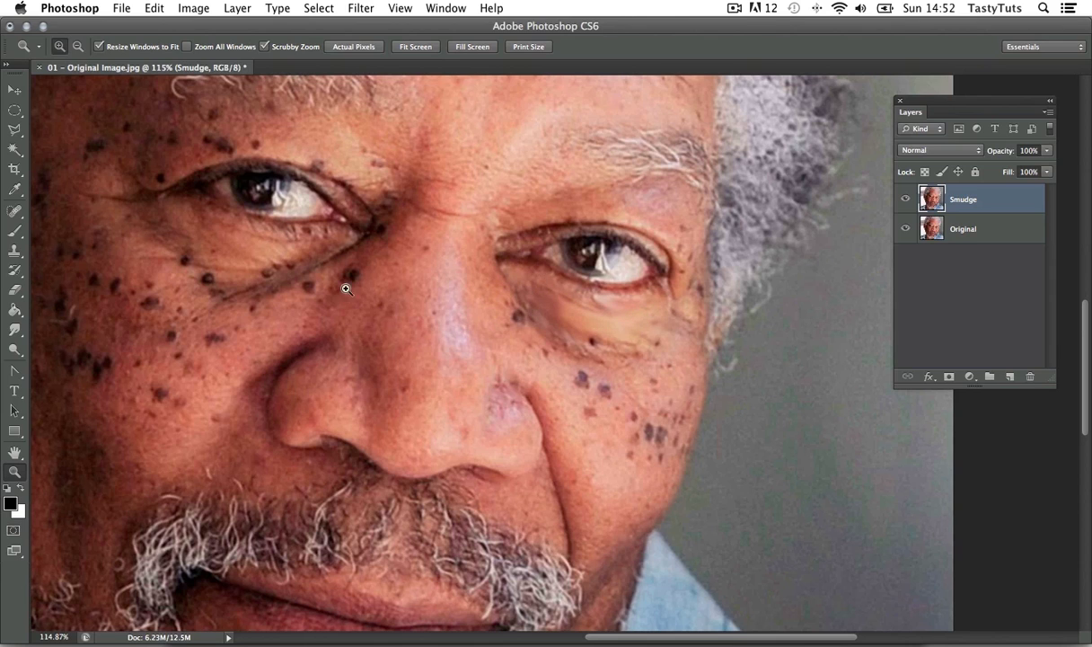
- Smudge the tip of the nose and the adjoining nostril on the subject's left side with a 45 px brush
left_click(15, 329)
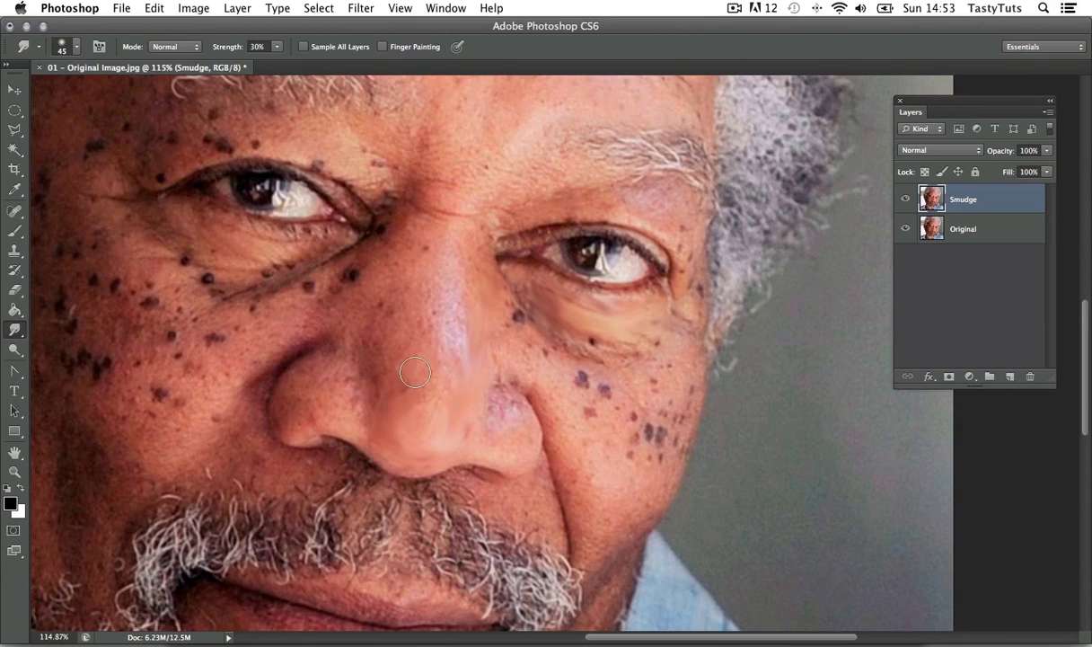
mouse_move(415, 372)
left_mouse_down()
mouse_move(469, 407)
mouse_move(444, 421)
mouse_move(451, 464)
left_mouse_up()
left_click_drag(531, 435, 520, 404)
mouse_move(522, 402)
left_mouse_down()
mouse_move(510, 434)
mouse_move(536, 369)
mouse_move(554, 364)
left_mouse_up()
- Blend the purplish highlight on the subject's left nostril with a 35 px smudge brush
key("z")
key("space")
left_click_drag(550, 447, 499, 330)
left_click(11, 332)
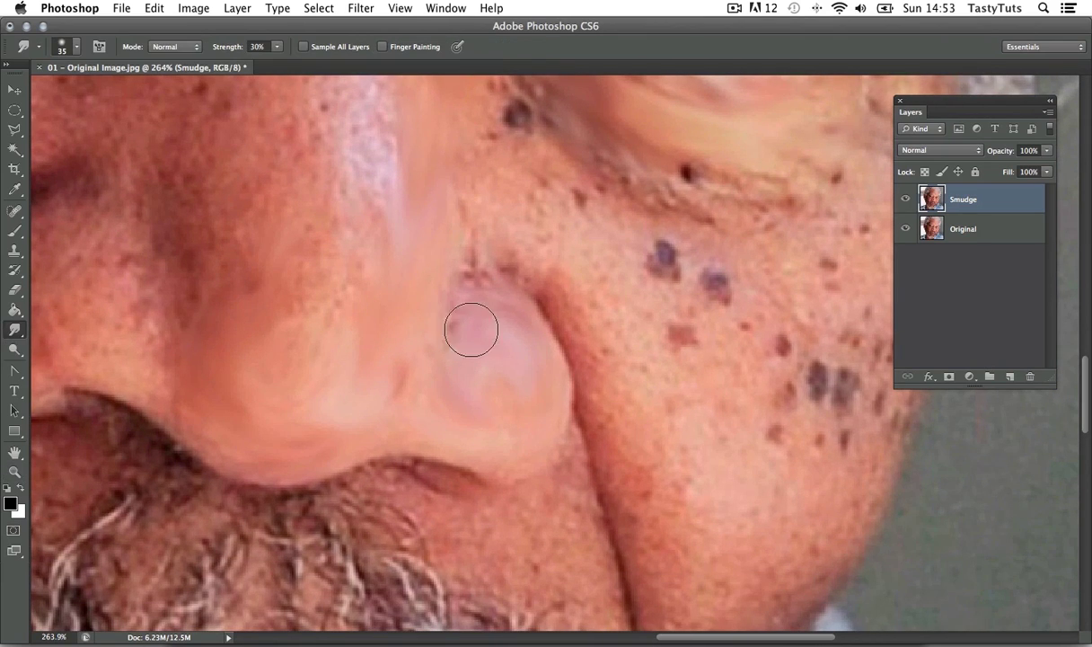
left_click_drag(450, 401, 502, 400)
- Toggle the Smudge layer's visibility to compare the smudged nose with the original
left_click(906, 199)
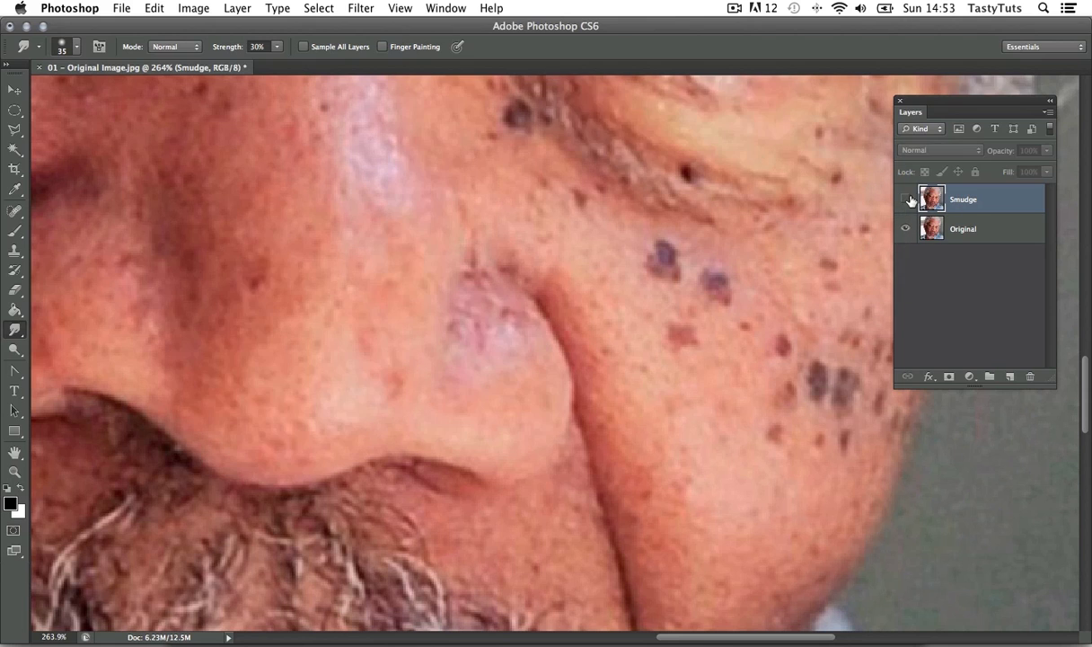
left_click(905, 200)
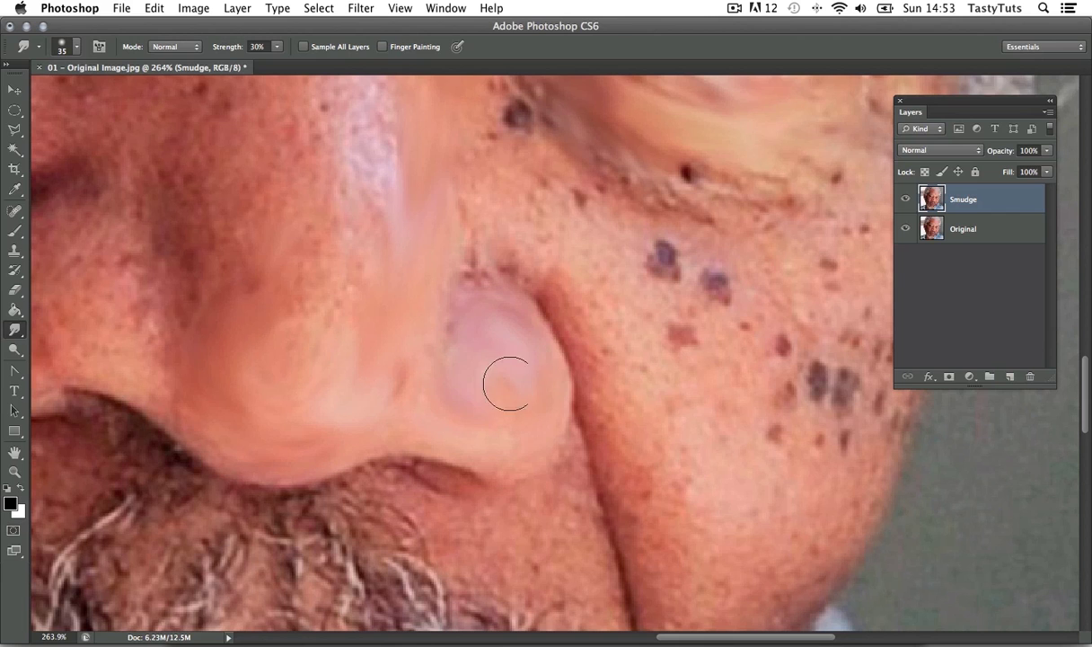
left_click(906, 200)
left_click(907, 199)
- Reduce the smudge brush to 25 px and blend the reflections across the iris and pupil of the subject's left eye
left_click_drag(593, 243, 451, 429)
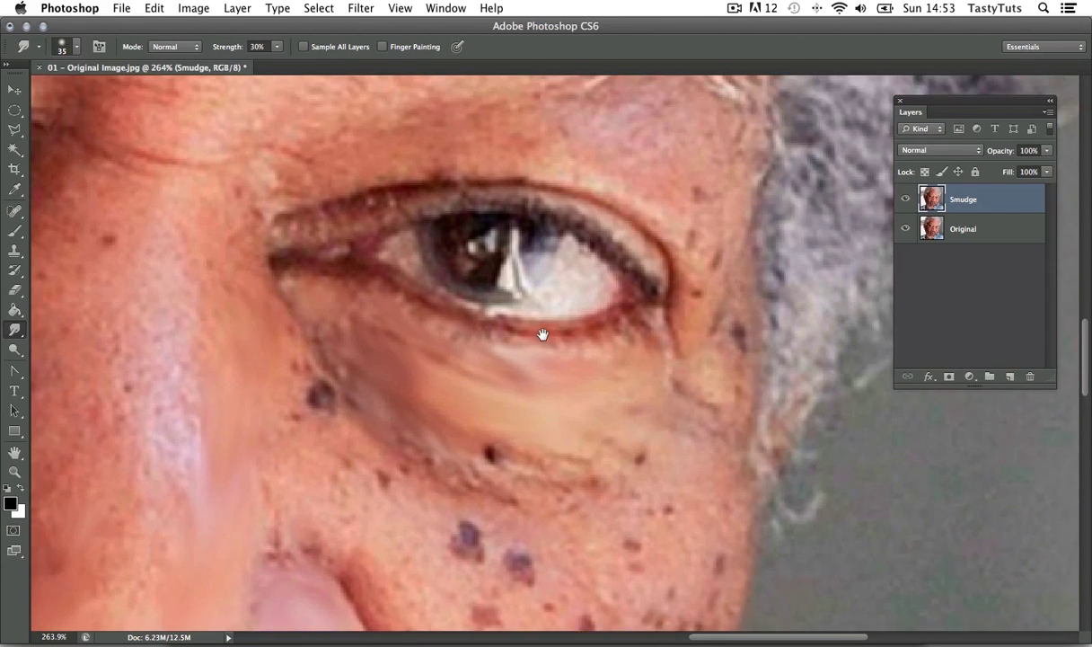
left_click_drag(543, 335, 541, 350)
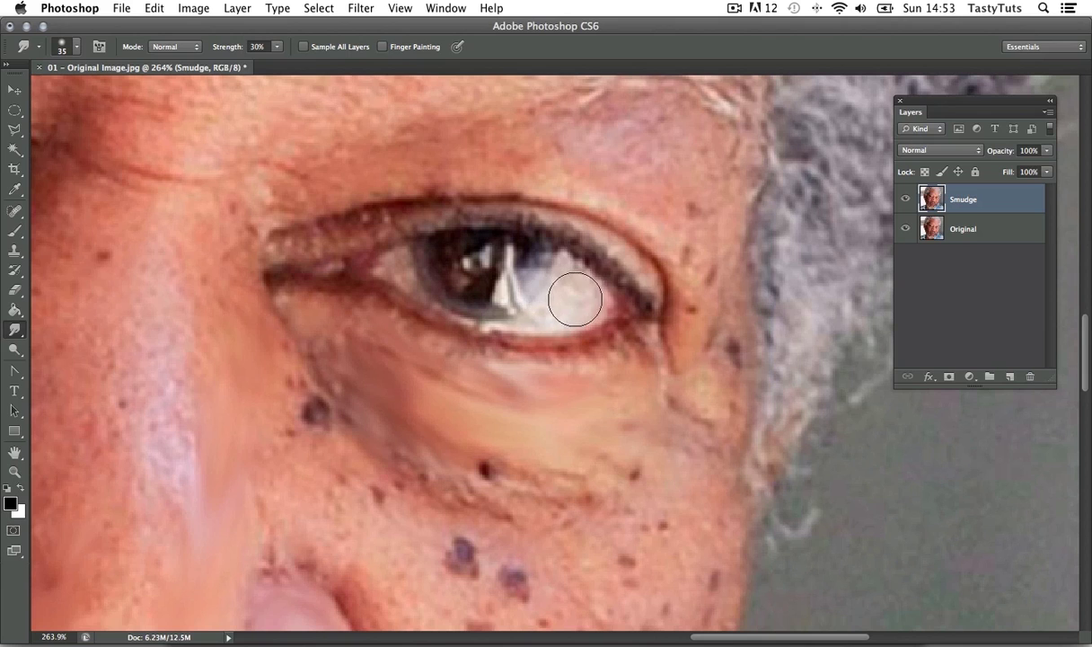
key("bracketleft")
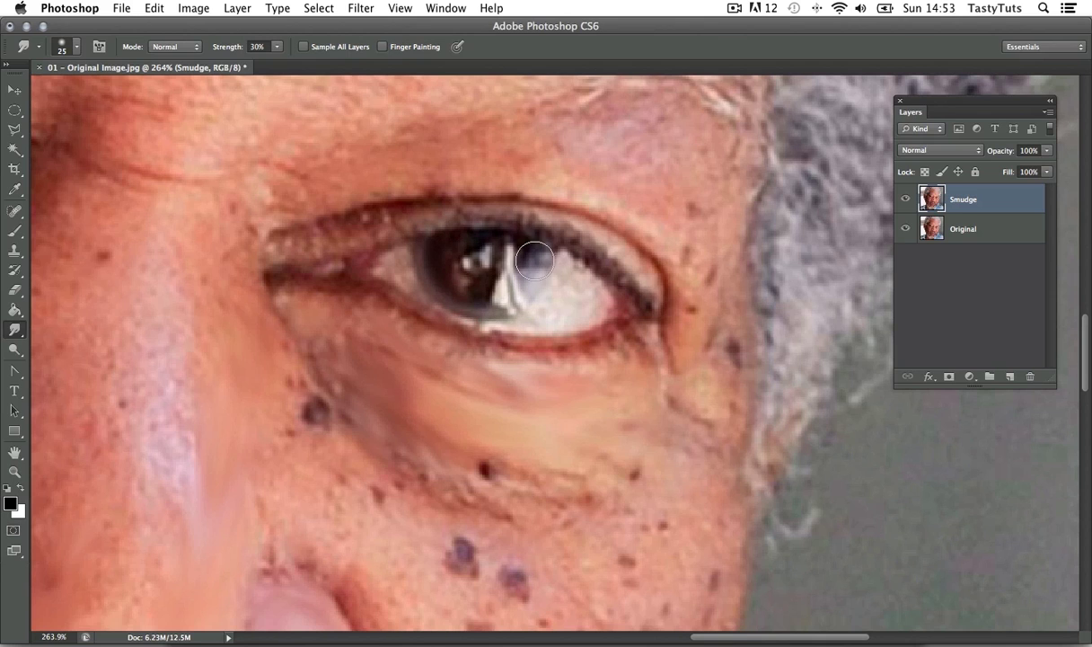
mouse_move(534, 262)
left_mouse_down()
mouse_move(519, 289)
mouse_move(467, 297)
mouse_move(521, 285)
mouse_move(480, 299)
mouse_move(533, 261)
mouse_move(506, 295)
mouse_move(528, 270)
mouse_move(515, 282)
mouse_move(525, 282)
mouse_move(502, 285)
mouse_move(480, 248)
mouse_move(450, 265)
mouse_move(488, 285)
mouse_move(458, 248)
mouse_move(522, 252)
mouse_move(484, 300)
mouse_move(455, 249)
mouse_move(490, 239)
mouse_move(511, 264)
mouse_move(472, 245)
mouse_move(507, 273)
mouse_move(505, 241)
mouse_move(481, 290)
mouse_move(482, 274)
mouse_move(455, 274)
mouse_move(489, 245)
mouse_move(481, 294)
mouse_move(499, 278)
mouse_move(492, 240)
mouse_move(510, 262)
mouse_move(477, 256)
mouse_move(469, 271)
mouse_move(474, 255)
mouse_move(463, 266)
mouse_move(479, 249)
mouse_move(461, 275)
mouse_move(468, 265)
mouse_move(472, 309)
mouse_move(511, 294)
mouse_move(500, 302)
mouse_move(542, 258)
mouse_move(519, 295)
mouse_move(471, 295)
mouse_move(489, 311)
mouse_move(531, 284)
mouse_move(505, 305)
mouse_move(449, 256)
left_mouse_up()
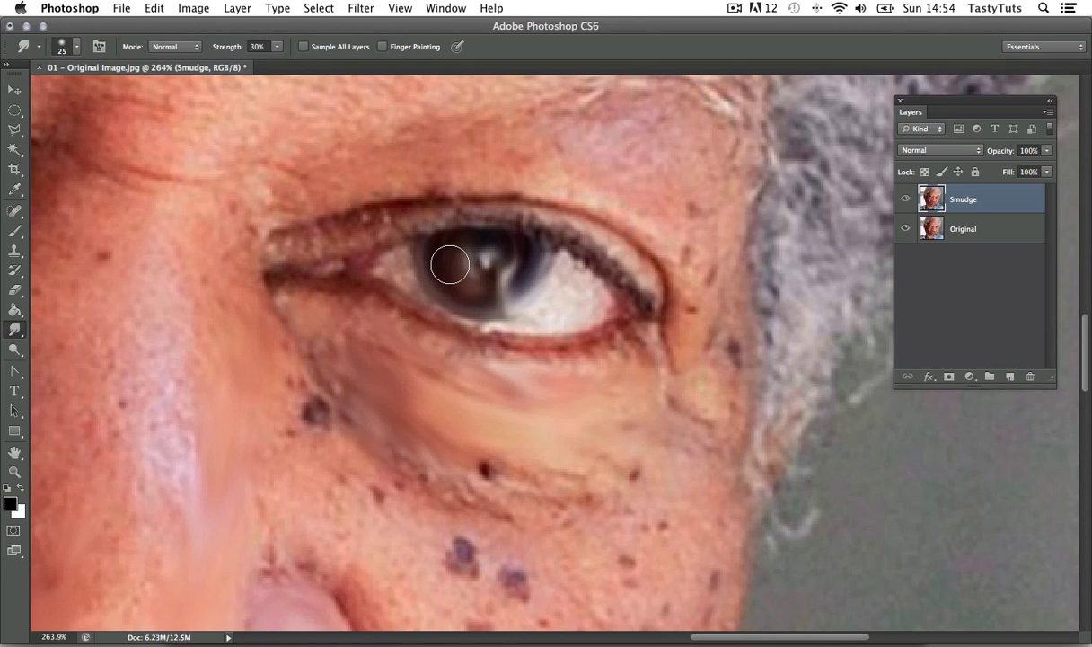
- Hide and show the Smudge layer repeatedly to compare the softened iris with the original
left_click(906, 201)
left_click(909, 201)
left_click(907, 200)
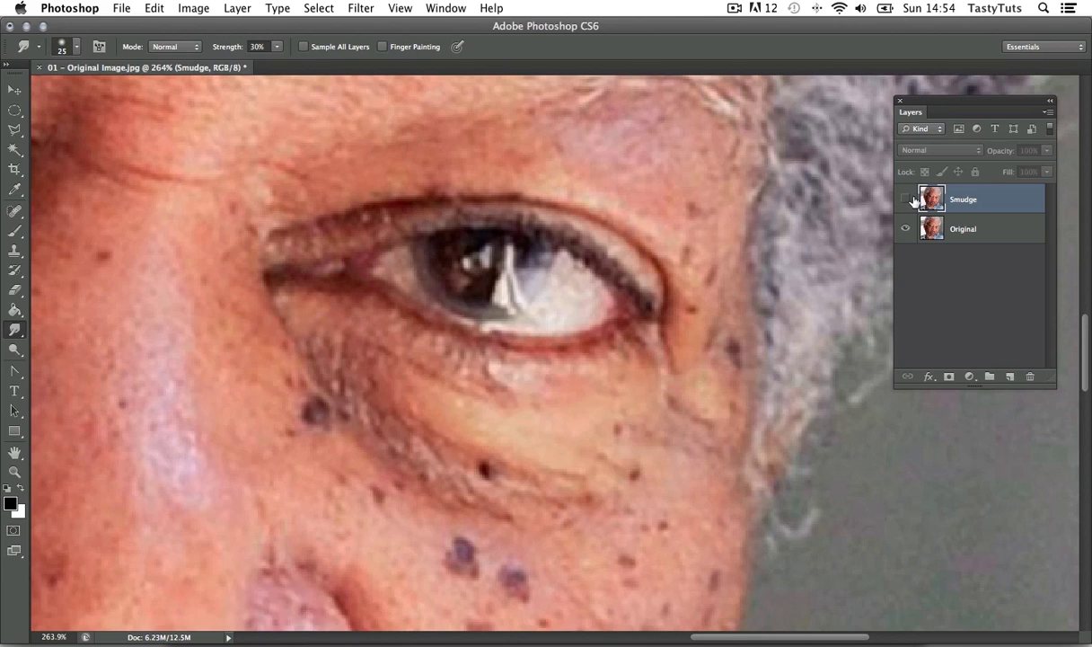
left_click(908, 200)
left_click(908, 200)
left_click(907, 200)
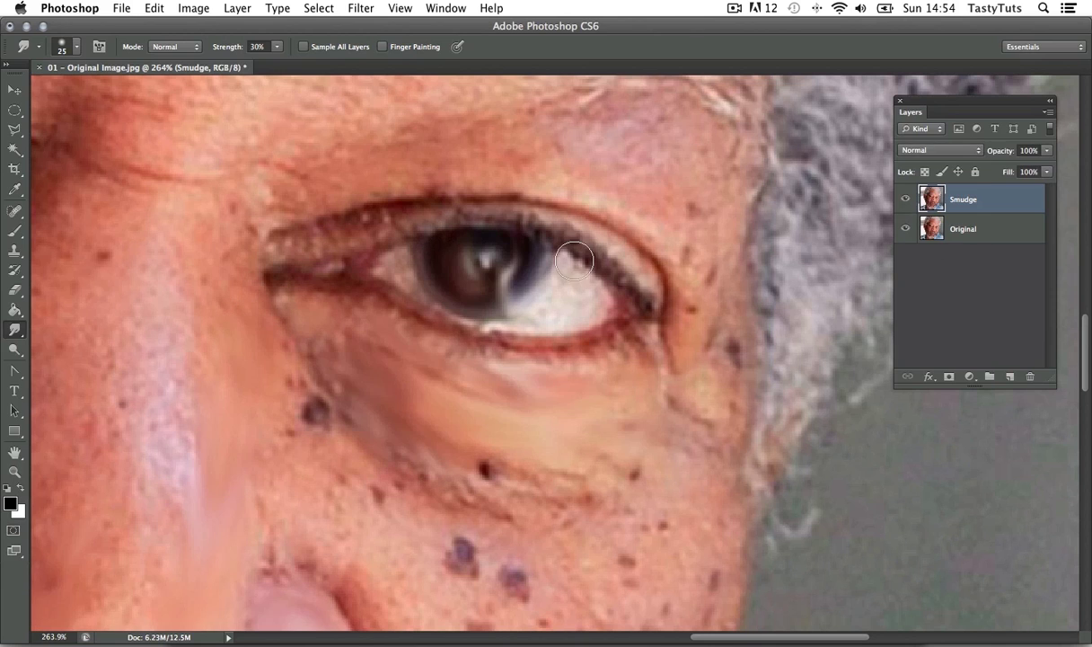
- Smooth the white of the subject's left eye and its lower lid rim, reducing the smudge brush to 15 px
mouse_move(575, 260)
left_mouse_down()
mouse_move(498, 243)
mouse_move(574, 303)
mouse_move(554, 305)
mouse_move(552, 309)
left_mouse_up()
key("bracketleft")
key("bracketleft")
key("bracketleft")
mouse_move(572, 272)
left_mouse_down()
mouse_move(556, 295)
mouse_move(578, 310)
mouse_move(571, 317)
left_mouse_up()
key("bracketleft")
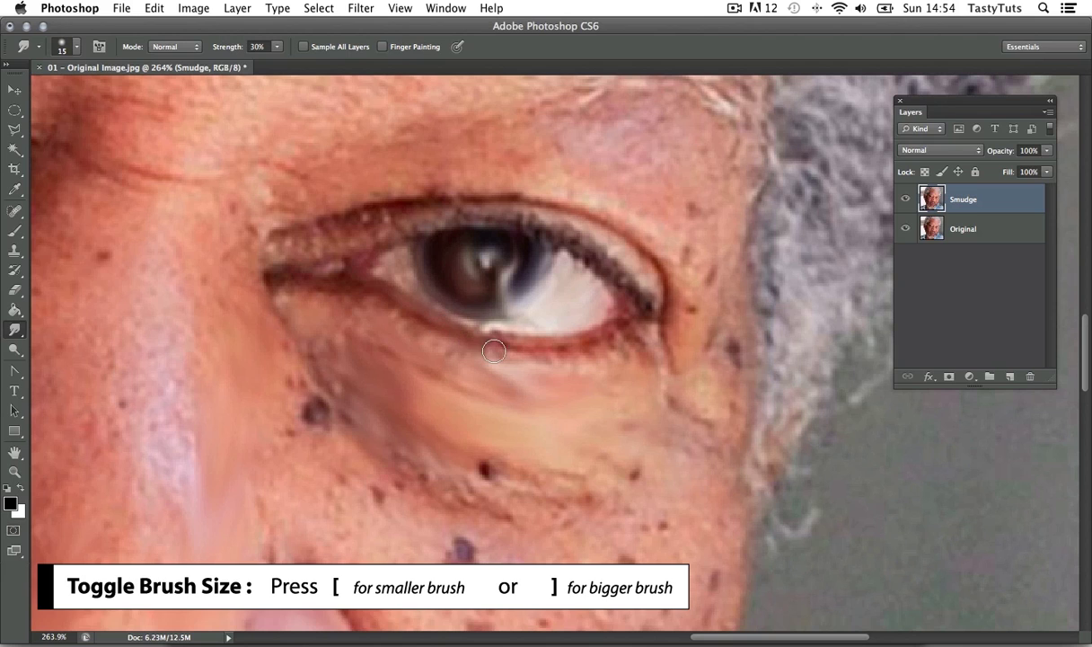
left_click_drag(410, 307, 517, 340)
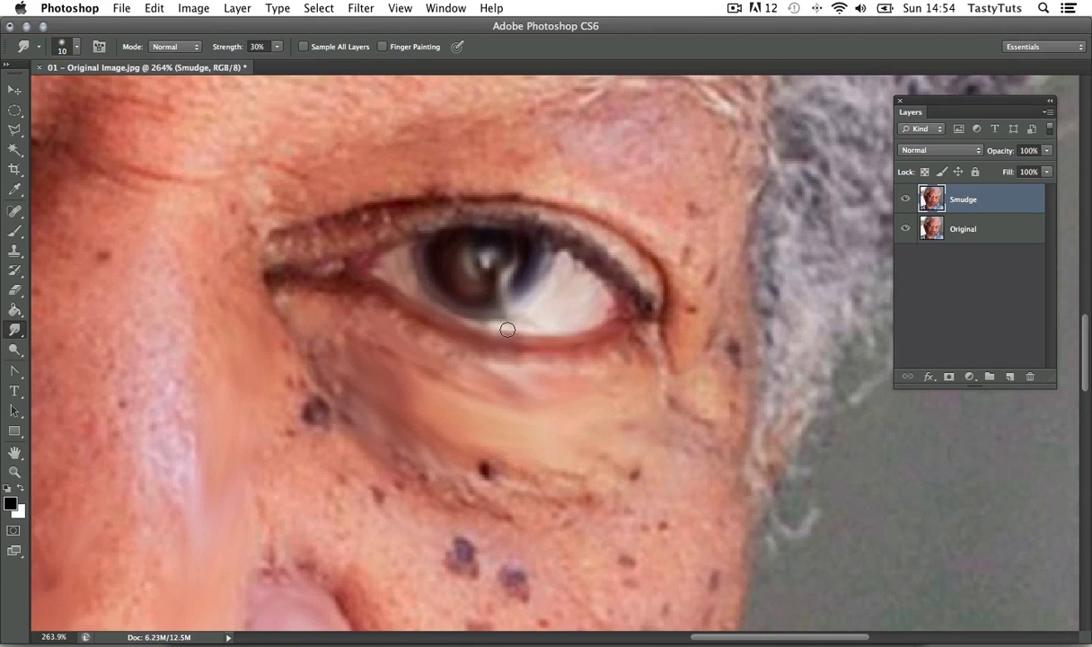
- Toggle the Smudge layer's visibility to compare the eye white and lower lid with the original
left_click(905, 199)
left_click(905, 199)
left_click(906, 200)
left_click(906, 199)
- Smudge the pink inner corner of the subject's left eye with a small brush
key("bracketright")
key("bracketleft")
left_click_drag(326, 274, 361, 283)
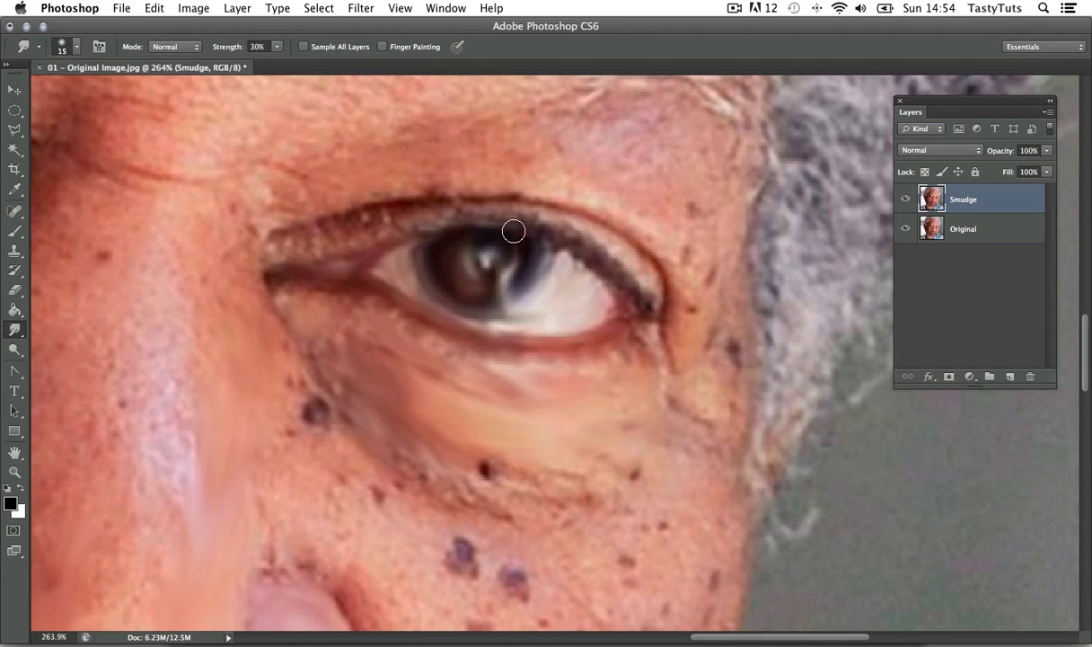
- Enlarge the smudge brush to 25 px and smooth the upper eyelid from the inner corner along the lash line
key("bracketright")
key("bracketright")
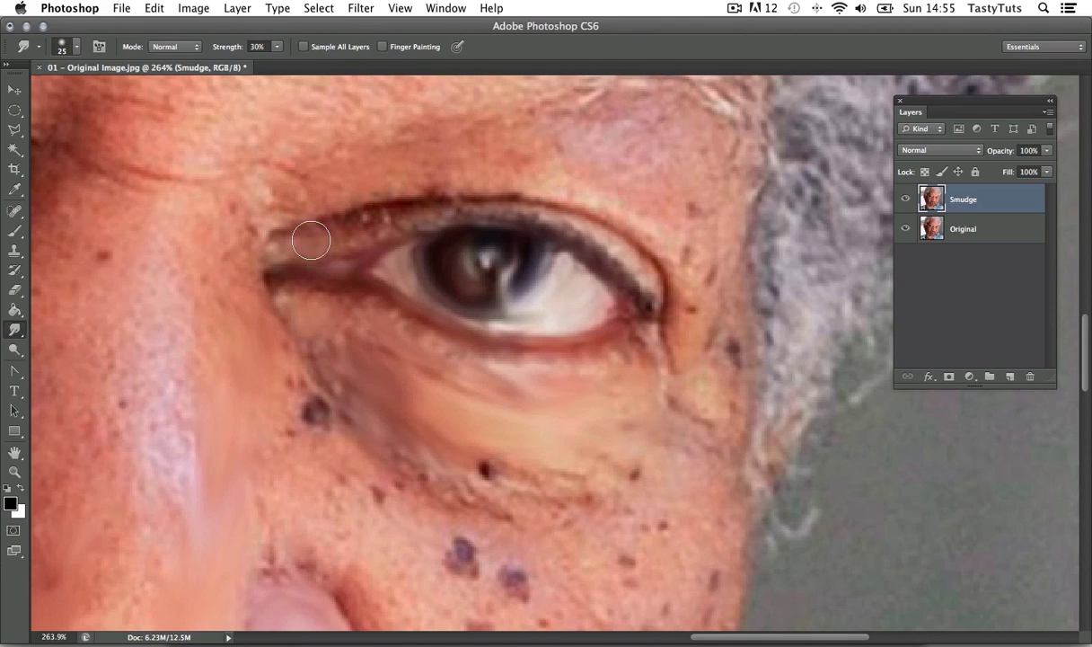
mouse_move(281, 249)
left_mouse_down()
mouse_move(430, 213)
mouse_move(408, 214)
mouse_move(560, 215)
left_mouse_up()
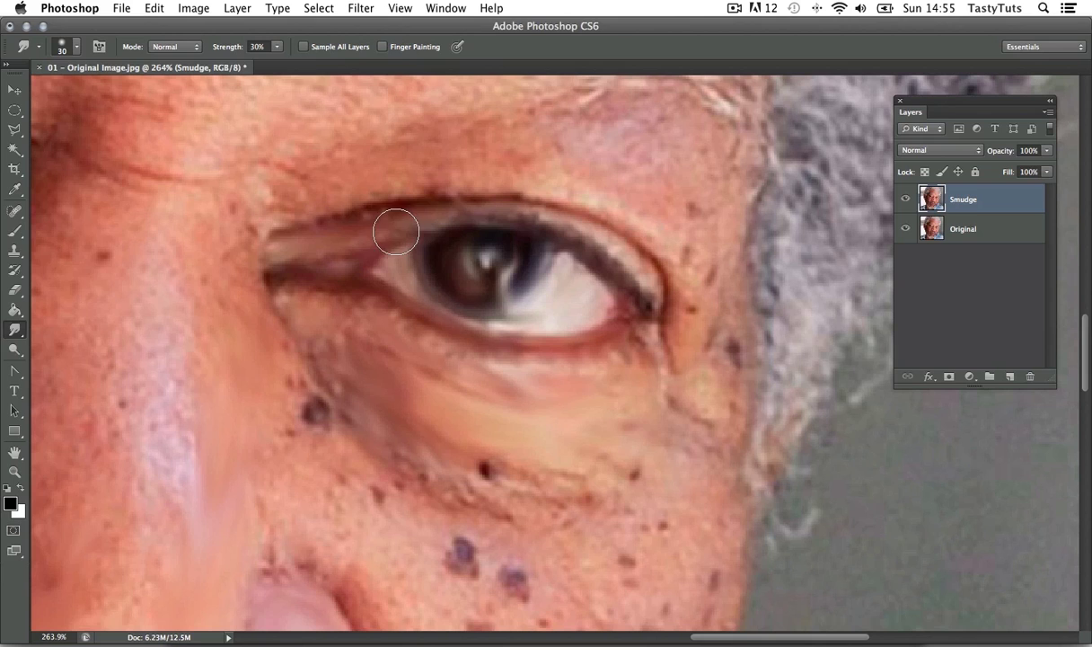
- Refine the skin below the eye's inner corner and the upper lid crease with brushes of 10 to 20 px
key("bracketleft")
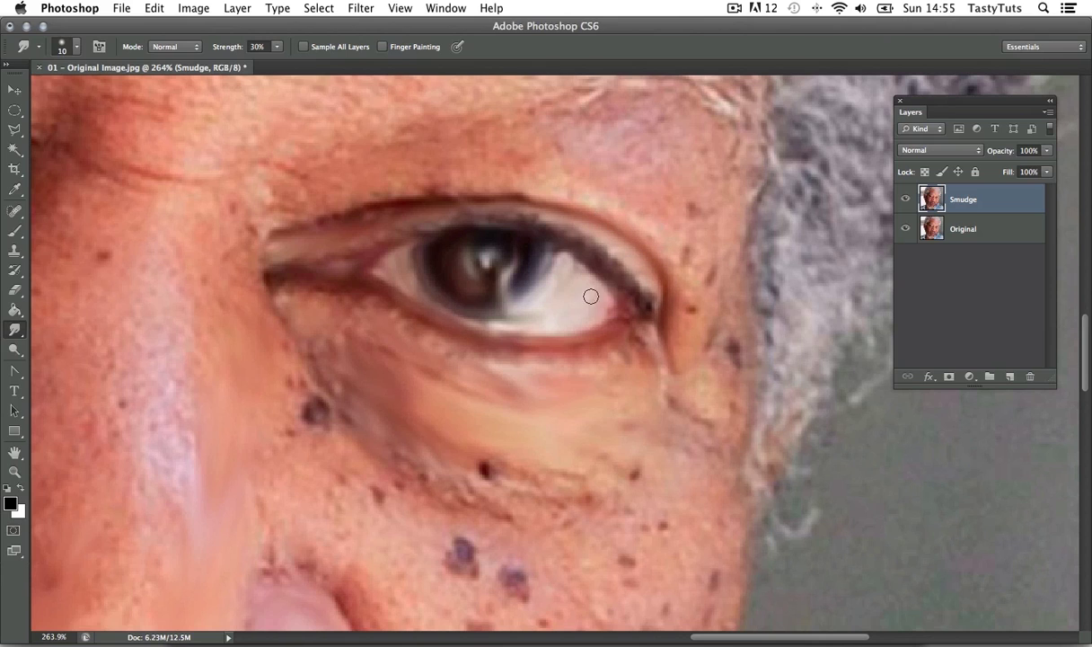
key("bracketright")
mouse_move(311, 291)
left_mouse_down()
mouse_move(279, 273)
mouse_move(296, 333)
mouse_move(283, 296)
mouse_move(297, 299)
mouse_move(273, 293)
mouse_move(310, 303)
mouse_move(271, 284)
mouse_move(283, 313)
mouse_move(276, 277)
mouse_move(316, 319)
left_mouse_up()
mouse_move(272, 287)
left_mouse_down()
mouse_move(308, 330)
mouse_move(334, 308)
mouse_move(281, 277)
mouse_move(302, 322)
mouse_move(310, 311)
mouse_move(282, 301)
mouse_move(328, 303)
mouse_move(314, 284)
mouse_move(290, 305)
mouse_move(272, 301)
mouse_move(287, 309)
mouse_move(279, 283)
left_mouse_up()
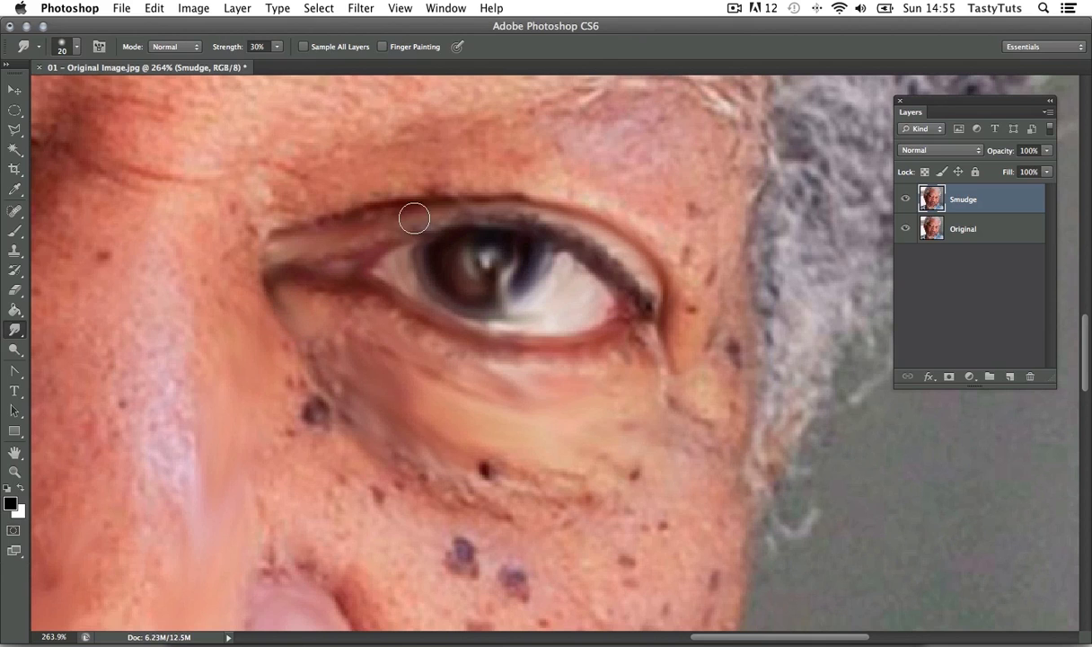
mouse_move(386, 230)
left_mouse_down()
mouse_move(343, 235)
mouse_move(358, 230)
mouse_move(298, 211)
left_mouse_up()
- Smudge the skin just above the inner part of the left eye's upper lid with a slightly larger brush
key("z")
left_click(442, 248, "alt")
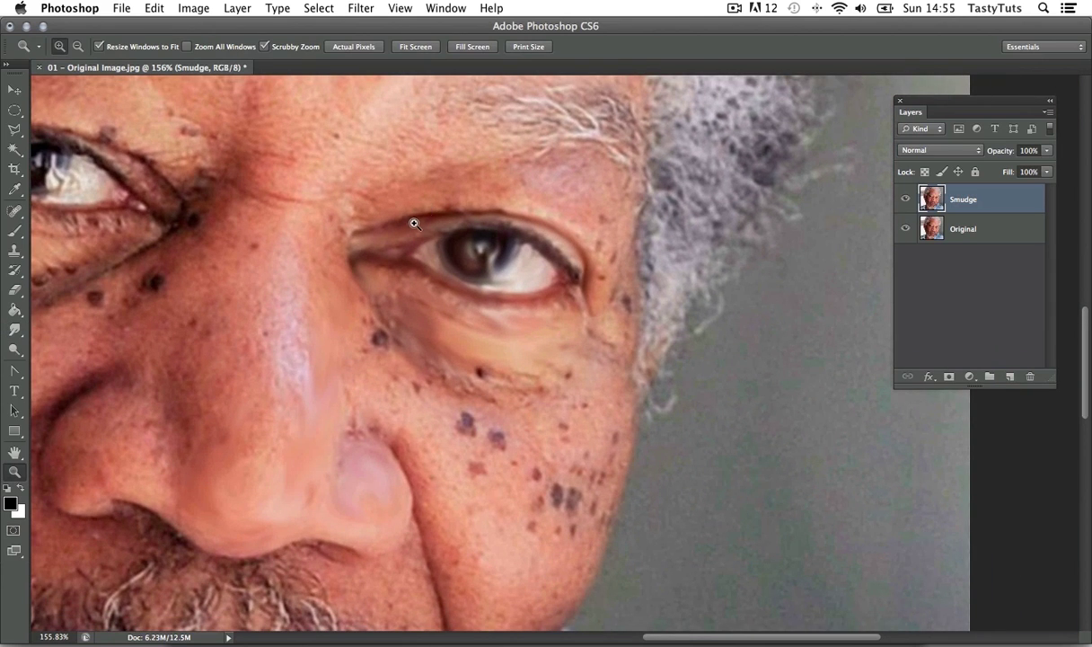
left_click(16, 328)
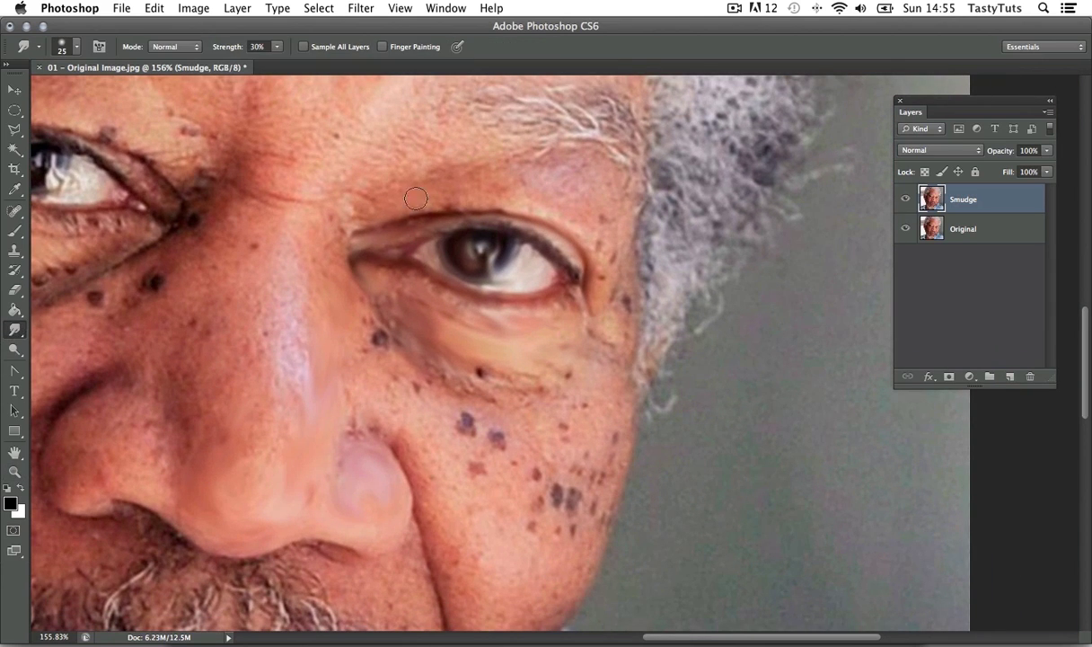
key("]")
mouse_move(371, 210)
left_mouse_down()
mouse_move(416, 191)
mouse_move(514, 184)
mouse_move(428, 197)
mouse_move(556, 199)
mouse_move(486, 184)
mouse_move(578, 210)
mouse_move(442, 191)
mouse_move(384, 202)
mouse_move(432, 179)
mouse_move(583, 212)
mouse_move(569, 158)
mouse_move(540, 162)
mouse_move(586, 195)
mouse_move(498, 178)
mouse_move(448, 191)
mouse_move(568, 172)
mouse_move(588, 203)
mouse_move(554, 178)
mouse_move(534, 179)
mouse_move(580, 193)
mouse_move(560, 178)
mouse_move(398, 191)
mouse_move(435, 180)
mouse_move(556, 207)
mouse_move(574, 193)
mouse_move(563, 176)
mouse_move(582, 203)
mouse_move(589, 178)
mouse_move(609, 210)
mouse_move(538, 194)
mouse_move(569, 212)
mouse_move(545, 187)
mouse_move(554, 196)
mouse_move(484, 171)
mouse_move(362, 209)
mouse_move(483, 202)
left_mouse_up()
- Smooth the skin beneath the outer end of the left eyebrow with a 45 px smudge brush
key("bracketright")
key("bracketright")
key("bracketright")
key("bracketleft")
key("bracketleft")
key("bracketleft")
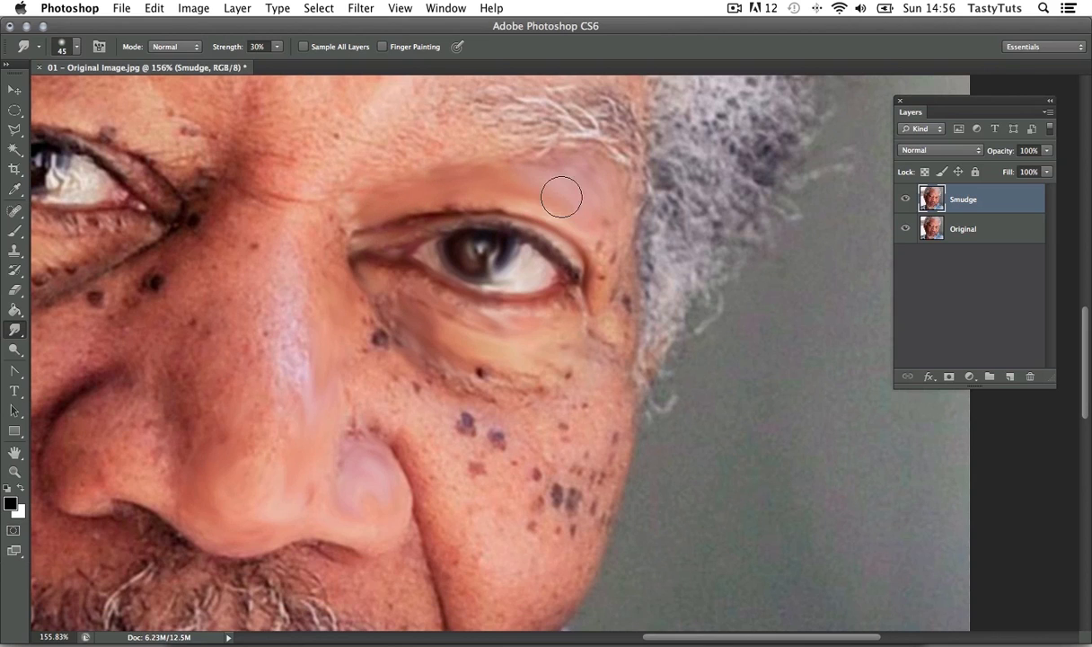
mouse_move(572, 196)
left_mouse_down()
mouse_move(590, 264)
mouse_move(609, 277)
mouse_move(601, 287)
mouse_move(610, 272)
mouse_move(603, 285)
mouse_move(612, 253)
mouse_move(534, 225)
left_mouse_up()
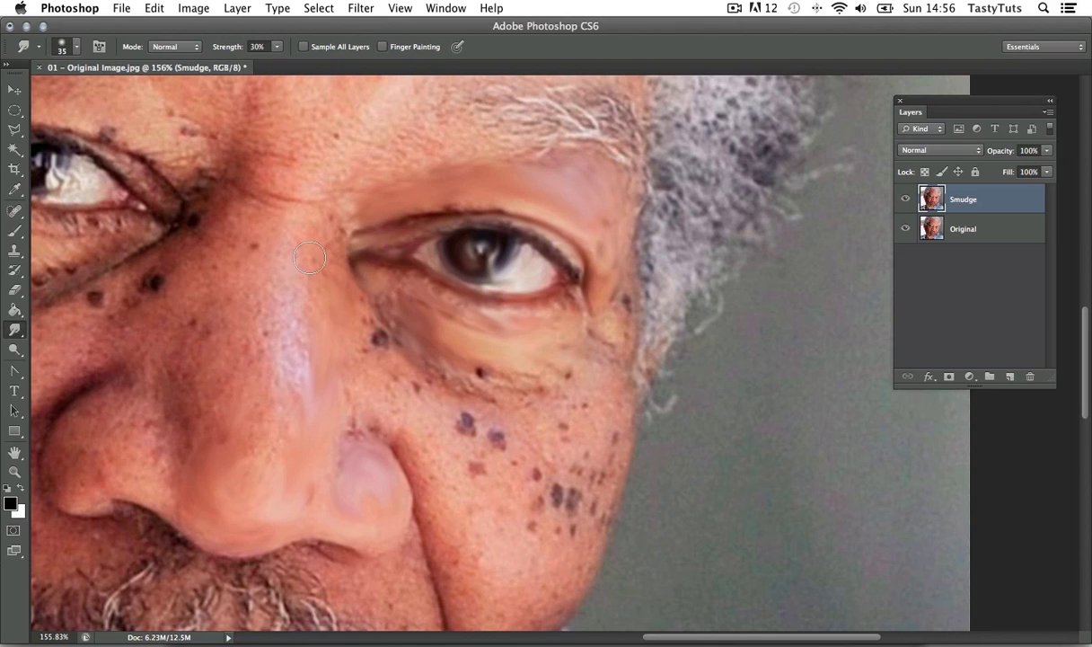
- Enlarge the smudge brush to at least 50 px and blend the highlight and skin along the nose bridge
mouse_move(318, 370)
left_mouse_down()
mouse_move(466, 320)
mouse_move(473, 333)
mouse_move(415, 300)
mouse_move(411, 263)
mouse_move(398, 286)
mouse_move(430, 291)
mouse_move(423, 221)
mouse_move(422, 366)
mouse_move(437, 338)
left_mouse_up()
key("]")
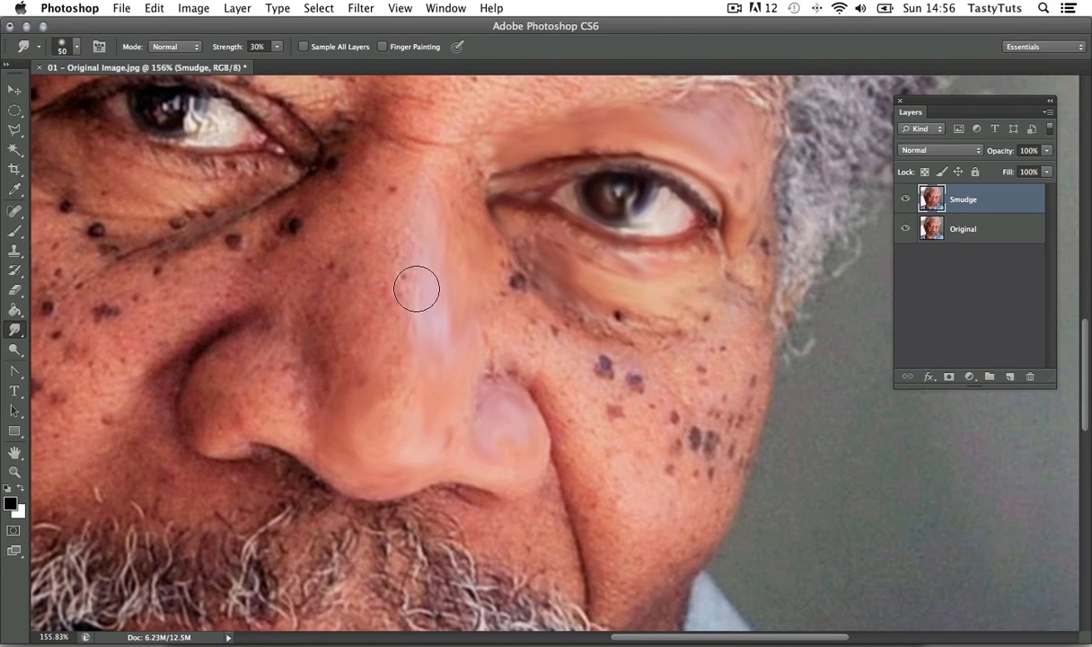
key("]")
key("]")
mouse_move(397, 247)
left_mouse_down()
mouse_move(387, 362)
mouse_move(414, 208)
mouse_move(402, 268)
mouse_move(457, 293)
mouse_move(398, 335)
mouse_move(391, 323)
mouse_move(423, 173)
mouse_move(393, 297)
mouse_move(369, 343)
left_mouse_up()
- Reduce the smudge brush to 35 px and smooth the nostril on the subject's right side
key("bracketleft")
key("bracketleft")
key("bracketleft")
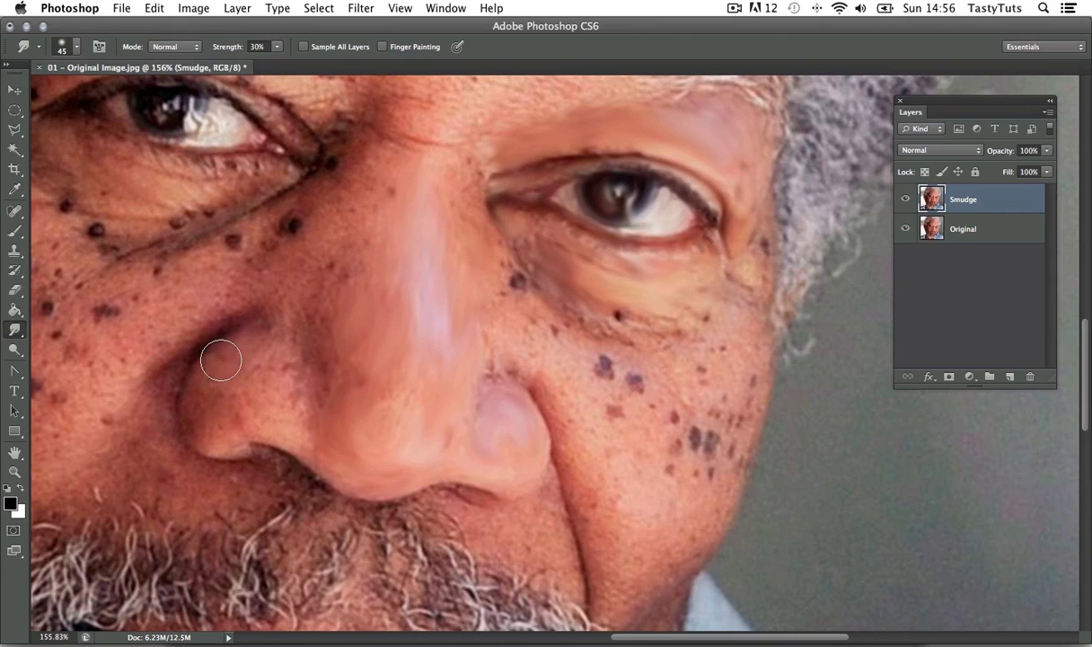
key("bracketleft")
mouse_move(207, 383)
left_mouse_down()
mouse_move(206, 430)
mouse_move(209, 377)
mouse_move(227, 355)
mouse_move(202, 411)
mouse_move(219, 443)
mouse_move(245, 424)
mouse_move(242, 399)
mouse_move(280, 366)
mouse_move(265, 416)
mouse_move(285, 401)
mouse_move(267, 363)
mouse_move(259, 366)
mouse_move(312, 419)
mouse_move(264, 430)
mouse_move(321, 456)
mouse_move(276, 431)
mouse_move(312, 423)
mouse_move(292, 435)
mouse_move(239, 394)
mouse_move(225, 365)
mouse_move(206, 420)
mouse_move(241, 443)
mouse_move(205, 432)
mouse_move(221, 381)
mouse_move(208, 444)
mouse_move(215, 363)
left_mouse_up()
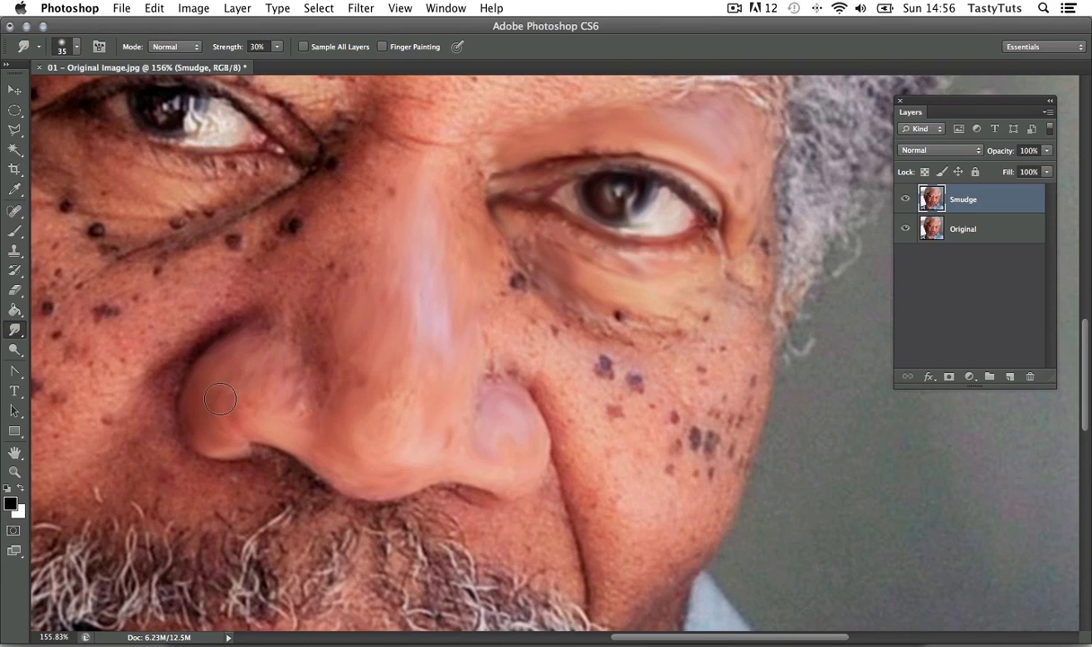
left_click_drag(273, 401, 271, 413)
mouse_move(219, 416)
left_mouse_down()
mouse_move(208, 374)
mouse_move(258, 364)
left_mouse_up()
- Smudge the creased skin between the eyebrows at the top of the nose with a 50 px brush
key("bracketright")
key("bracketright")
scroll(461, 240, "right", 2)
scroll(464, 296, "up", 5)
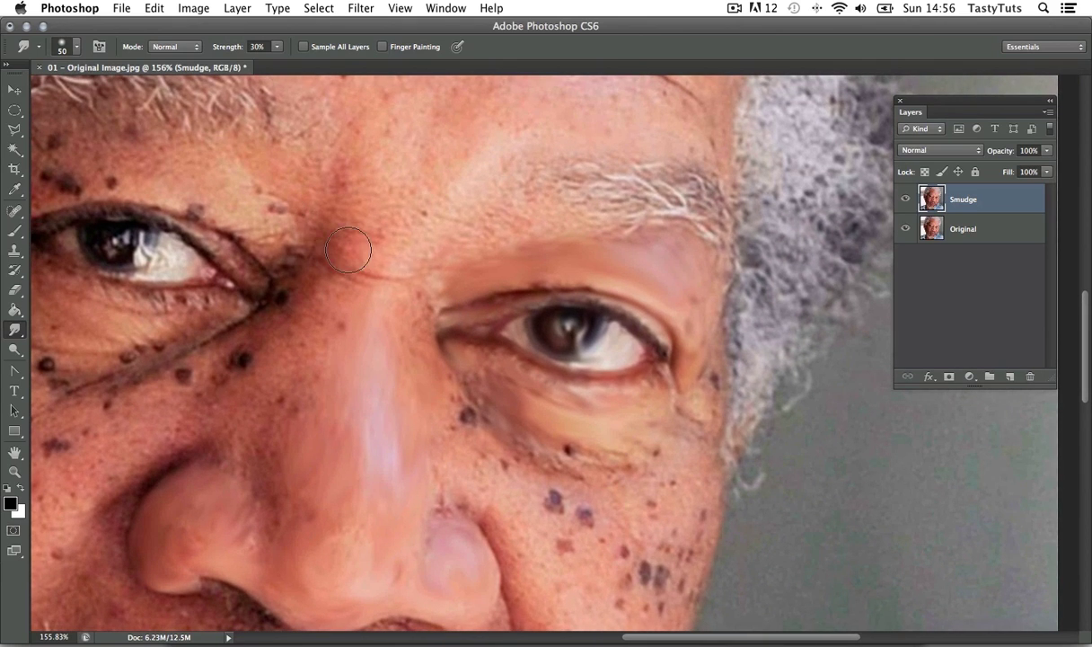
mouse_move(363, 247)
left_mouse_down()
mouse_move(365, 203)
mouse_move(445, 224)
mouse_move(317, 193)
mouse_move(392, 212)
mouse_move(314, 212)
mouse_move(460, 241)
mouse_move(456, 285)
mouse_move(314, 274)
mouse_move(333, 298)
mouse_move(327, 345)
mouse_move(311, 325)
mouse_move(292, 351)
mouse_move(337, 327)
mouse_move(325, 357)
mouse_move(409, 340)
mouse_move(339, 349)
mouse_move(361, 337)
mouse_move(324, 357)
mouse_move(344, 334)
mouse_move(335, 292)
mouse_move(367, 295)
mouse_move(417, 351)
mouse_move(412, 380)
mouse_move(418, 298)
mouse_move(464, 383)
mouse_move(442, 381)
mouse_move(334, 252)
left_mouse_up()
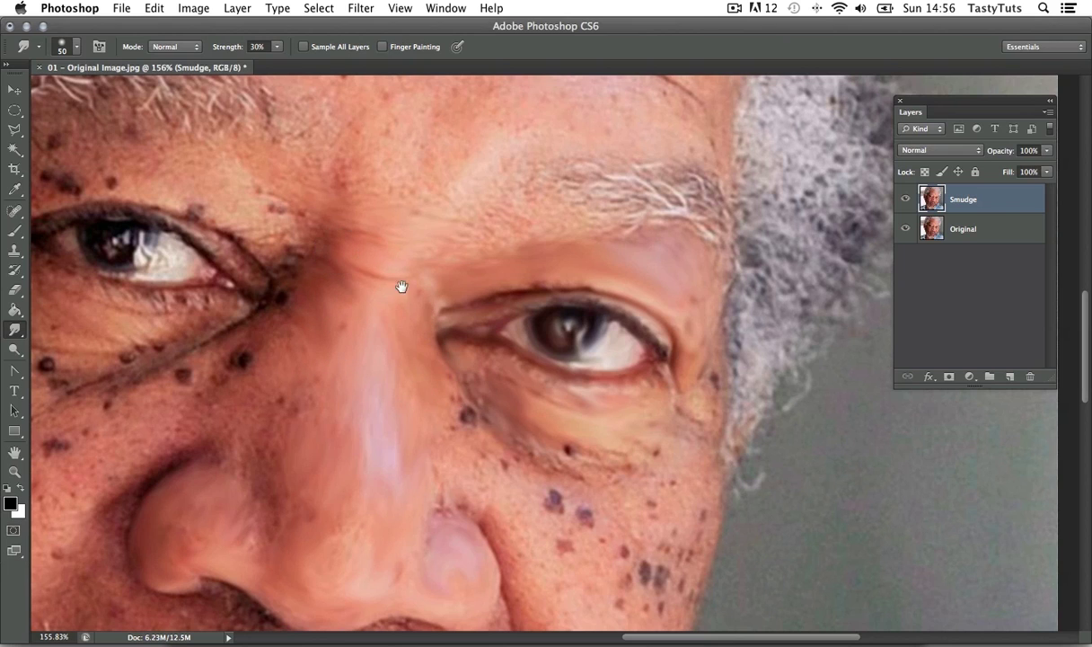
- Examine the whole face, then the eye and nose area, toggling the Smudge layer to compare with the original
key("z")
left_click_drag(471, 303, 421, 308)
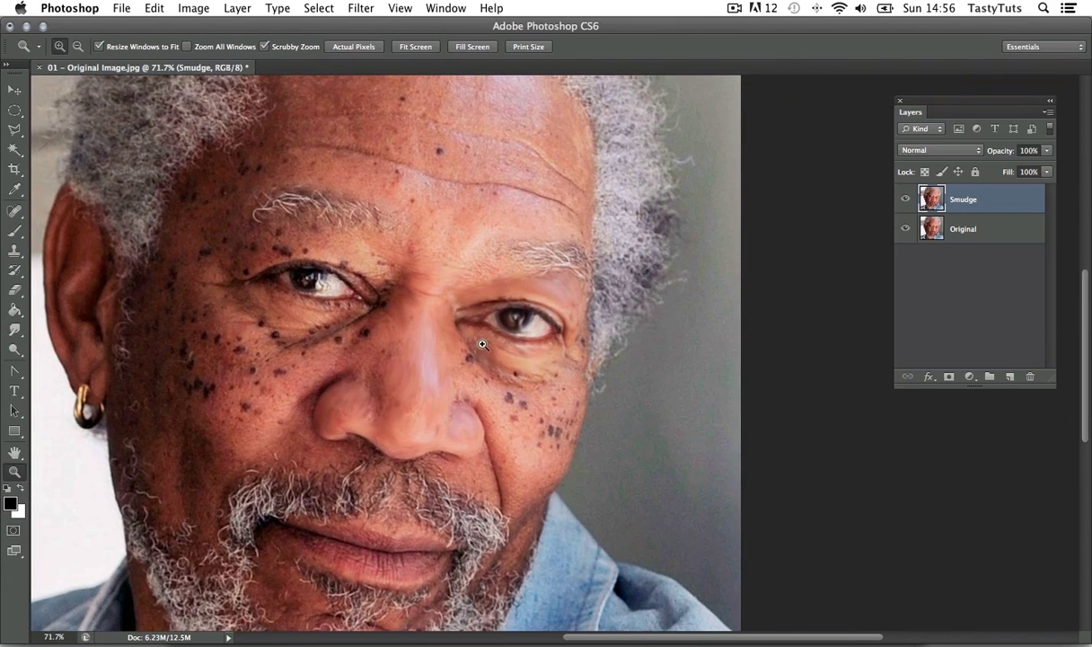
left_click_drag(482, 344, 665, 264)
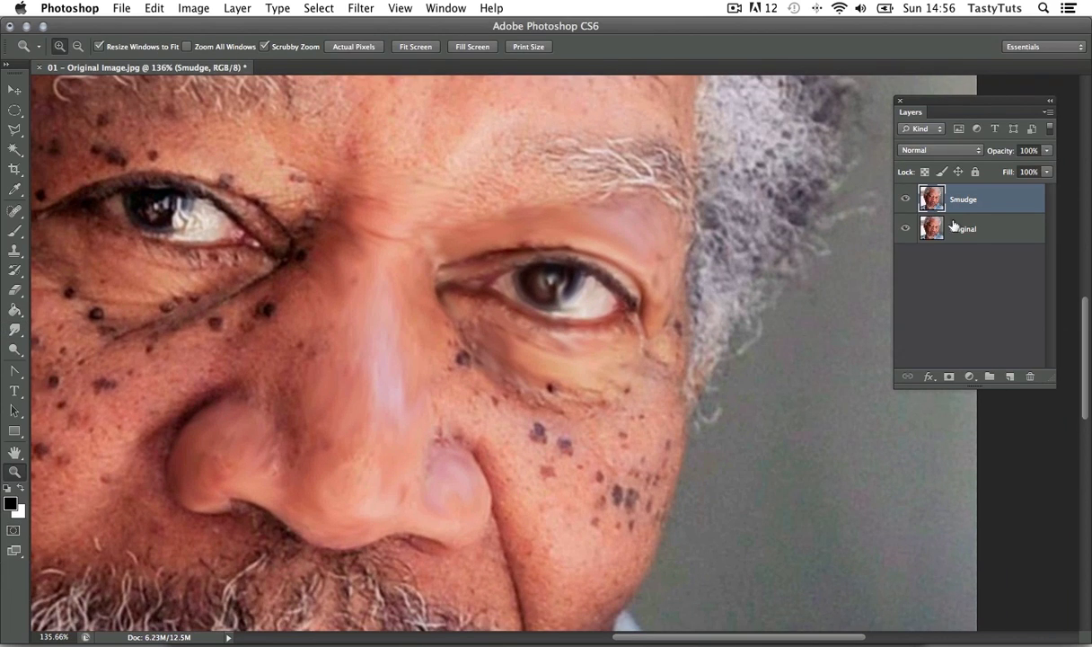
left_click(907, 199)
left_click(908, 200)
left_click(908, 202)
left_click(907, 201)
left_click(908, 202)
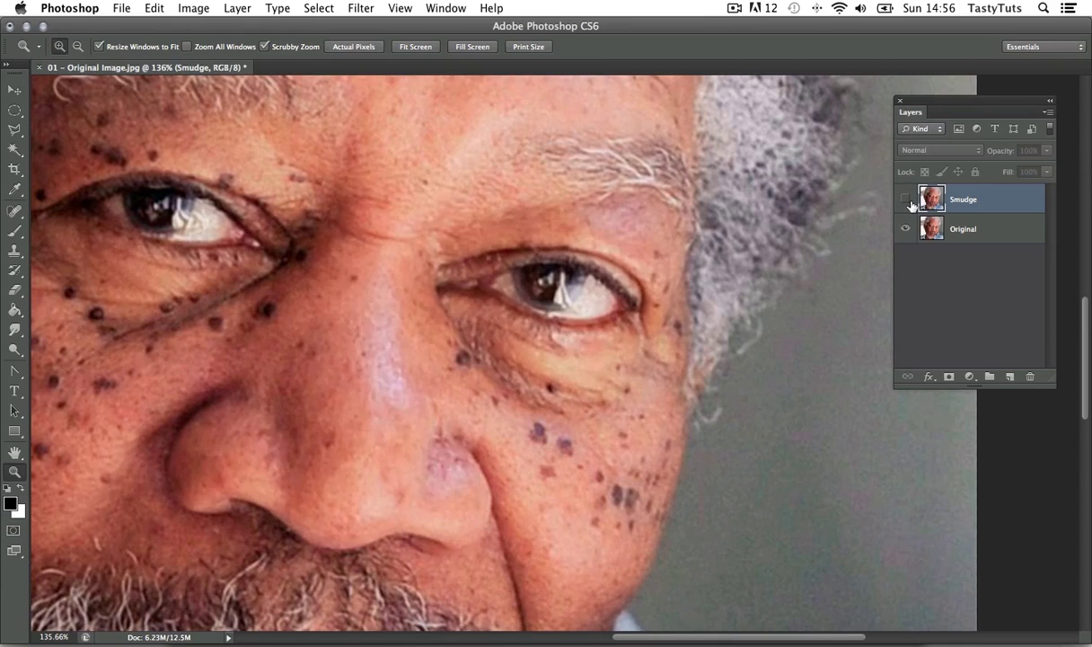
left_click(909, 204)
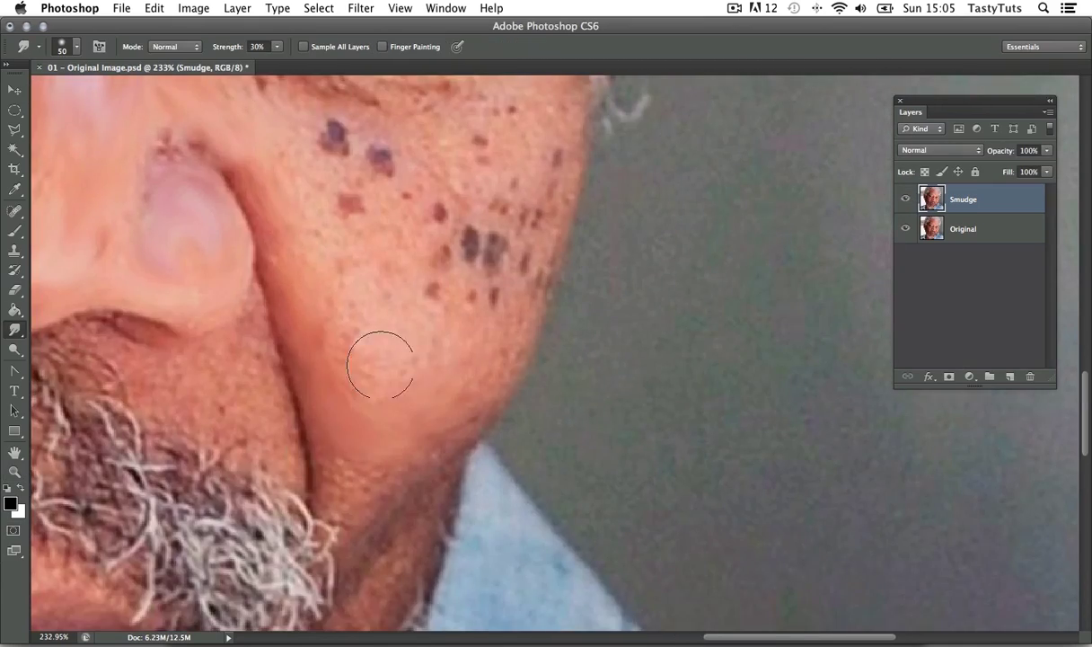
- Smooth the forehead skin between the wrinkles and hairline with large smudge brushes up to 125 px
scroll(378, 364, "up", 10)
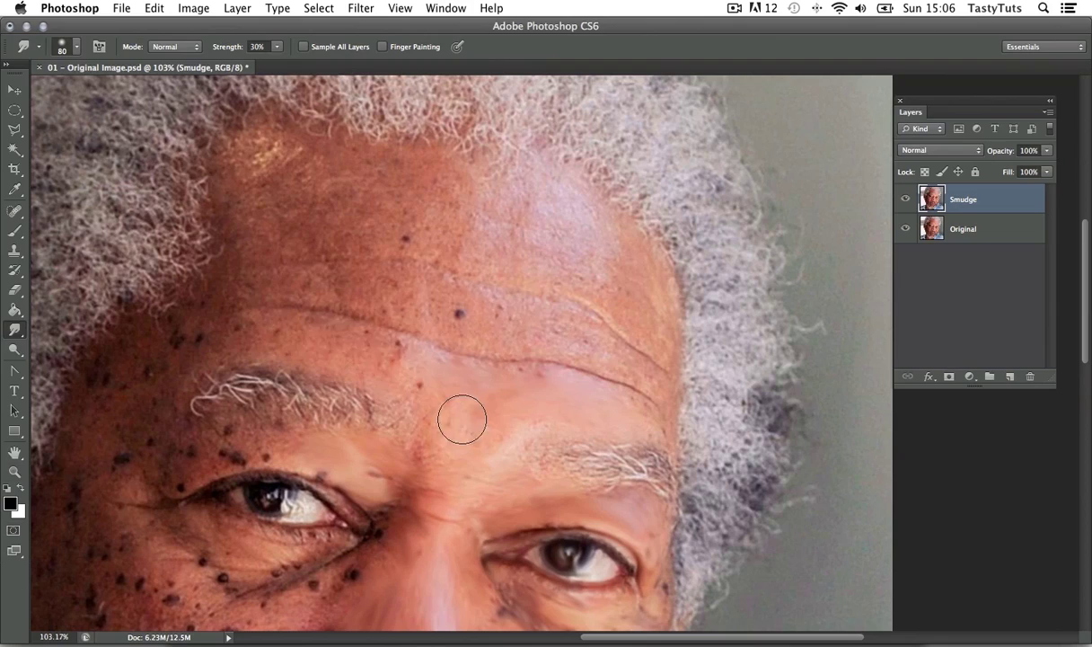
left_click_drag(377, 274, 395, 206)
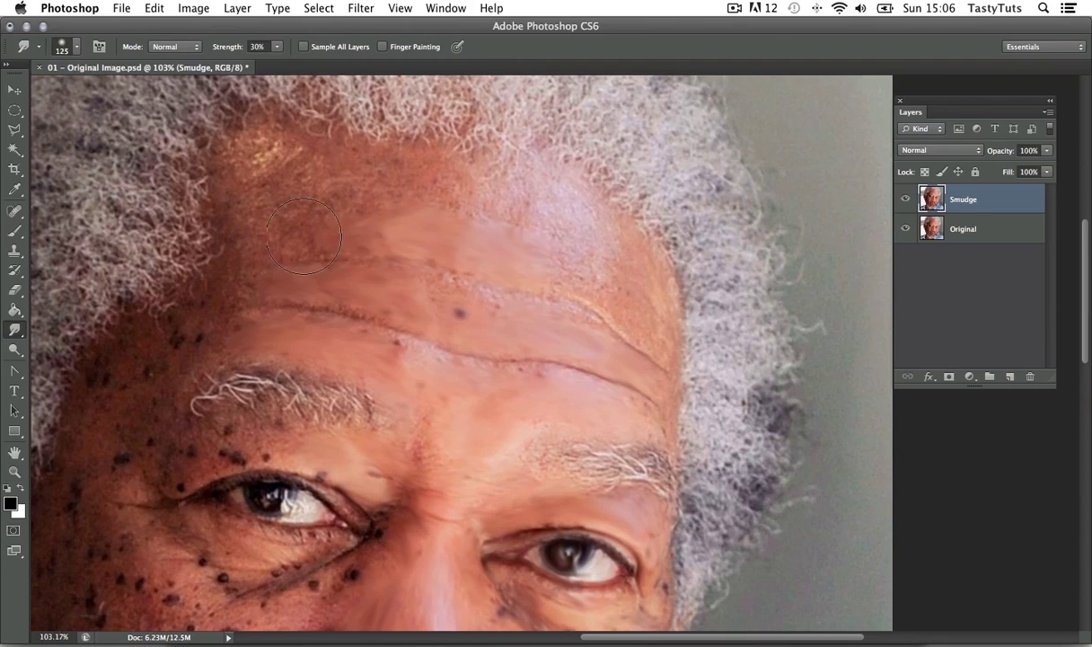
left_click_drag(269, 224, 405, 280)
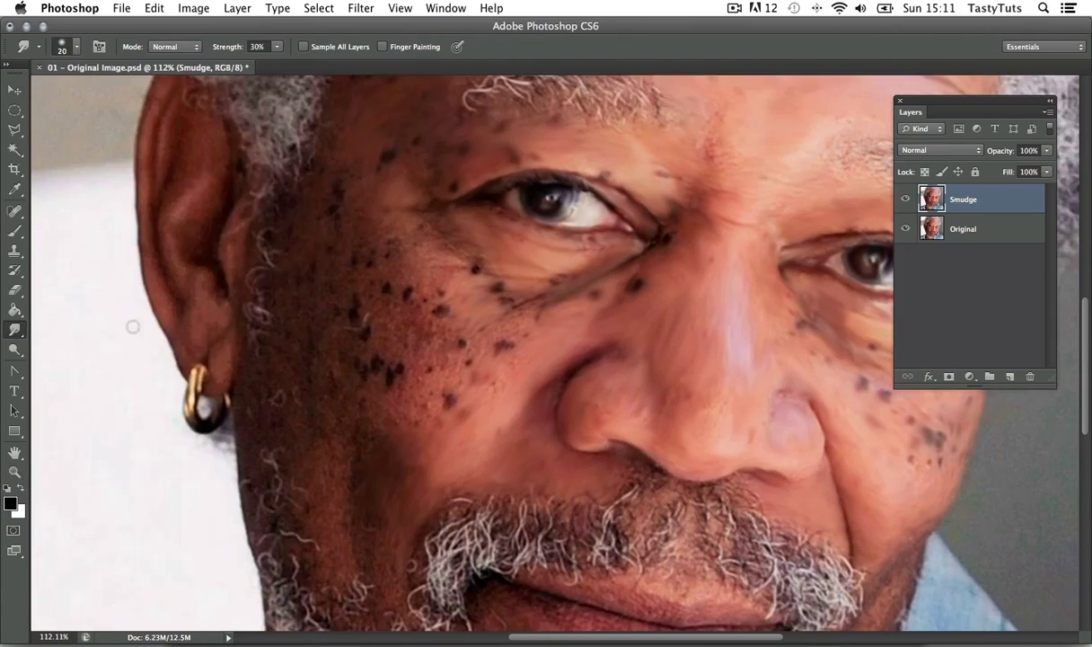
- Smudge the spotted skin of the subject's right cheek and the denim shirt collar on the subject's left side
left_click_drag(359, 296, 402, 232)
left_click_drag(402, 232, 480, 258)
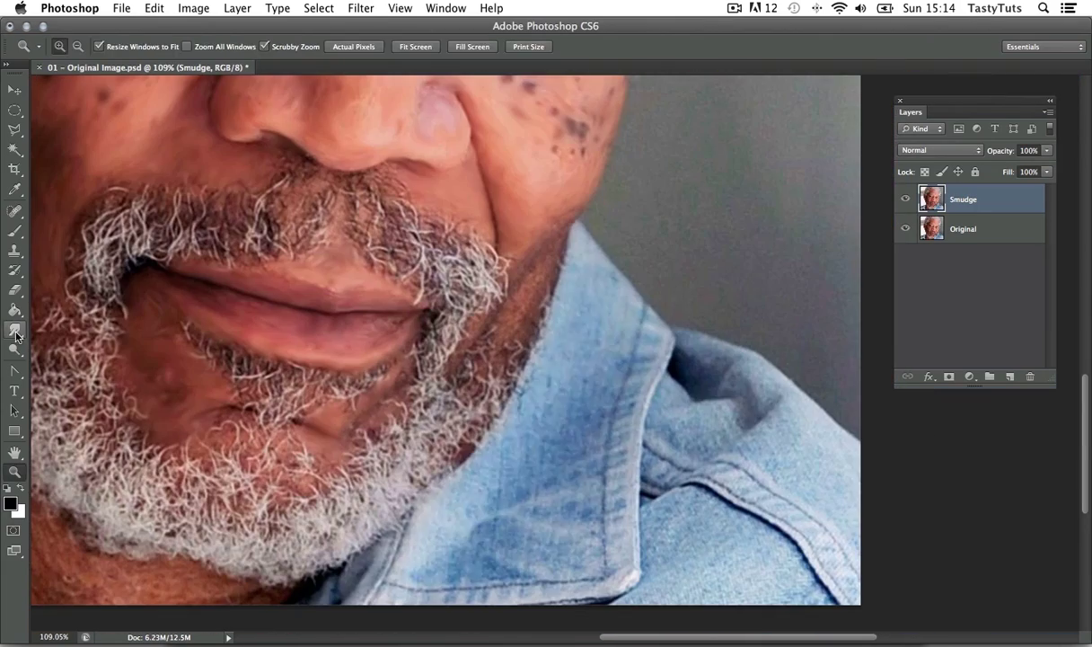
mouse_move(647, 395)
left_mouse_down()
mouse_move(809, 414)
mouse_move(738, 481)
mouse_move(700, 496)
mouse_move(798, 403)
mouse_move(650, 304)
mouse_move(657, 425)
left_mouse_up()
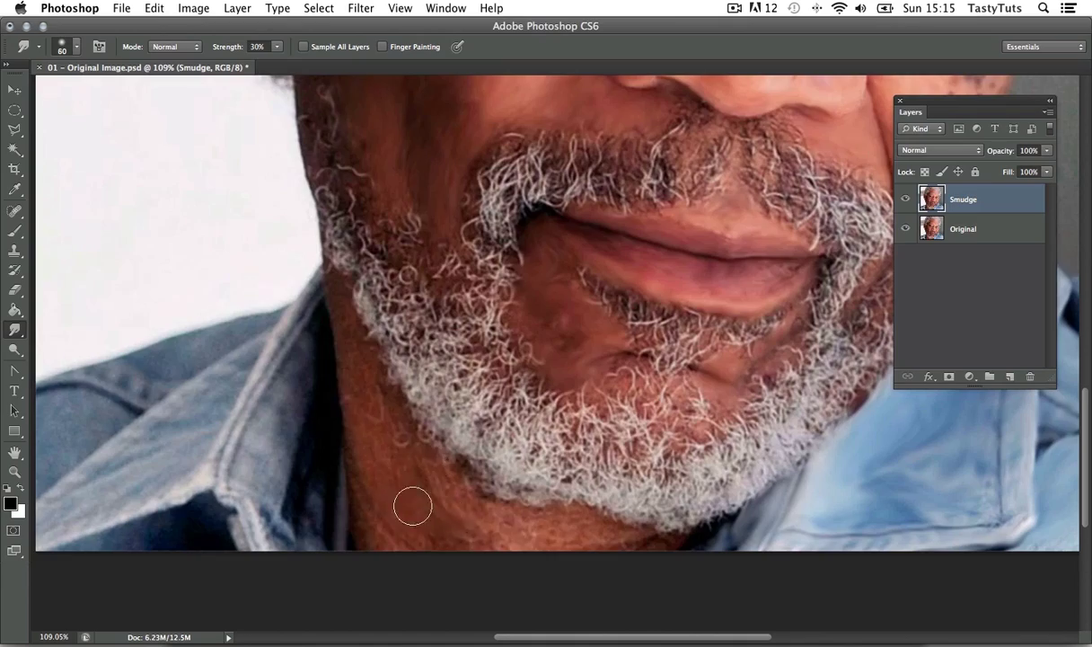
- Smudge the neck skin below the beard and the denim shirt on the subject's right shoulder with brushes down to 40 px
left_click_drag(409, 505, 614, 542)
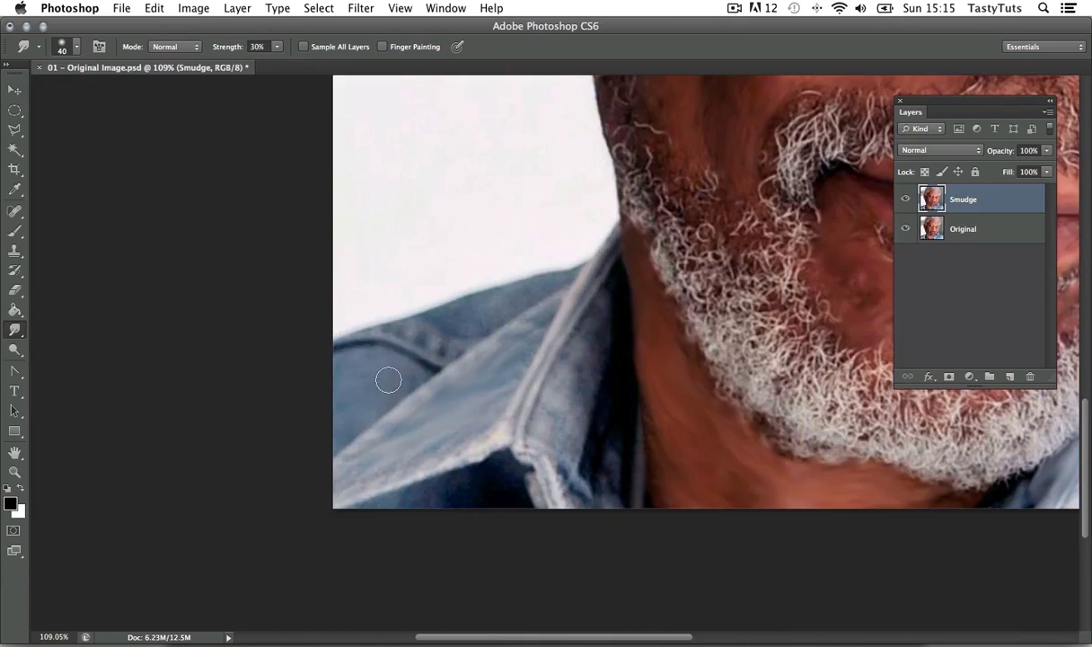
mouse_move(390, 380)
left_mouse_down()
mouse_move(466, 474)
mouse_move(553, 306)
left_mouse_up()
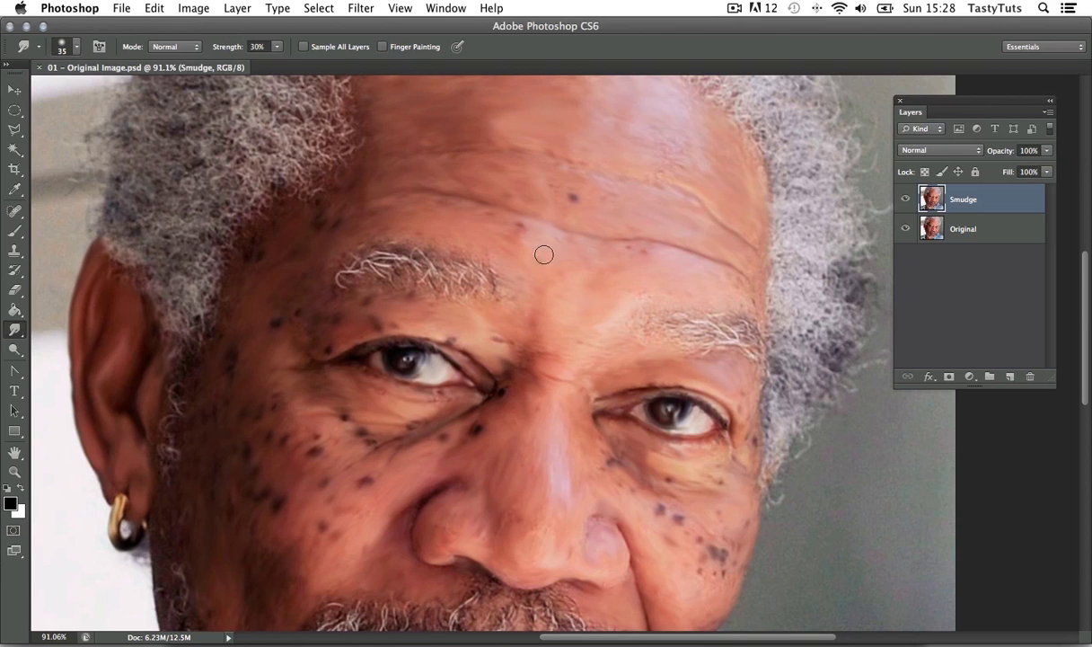
- Examine the smudged forehead, cheeks, beard and denim collar, toggling the Smudge layer to compare with the original
left_click_drag(552, 194, 544, 280)
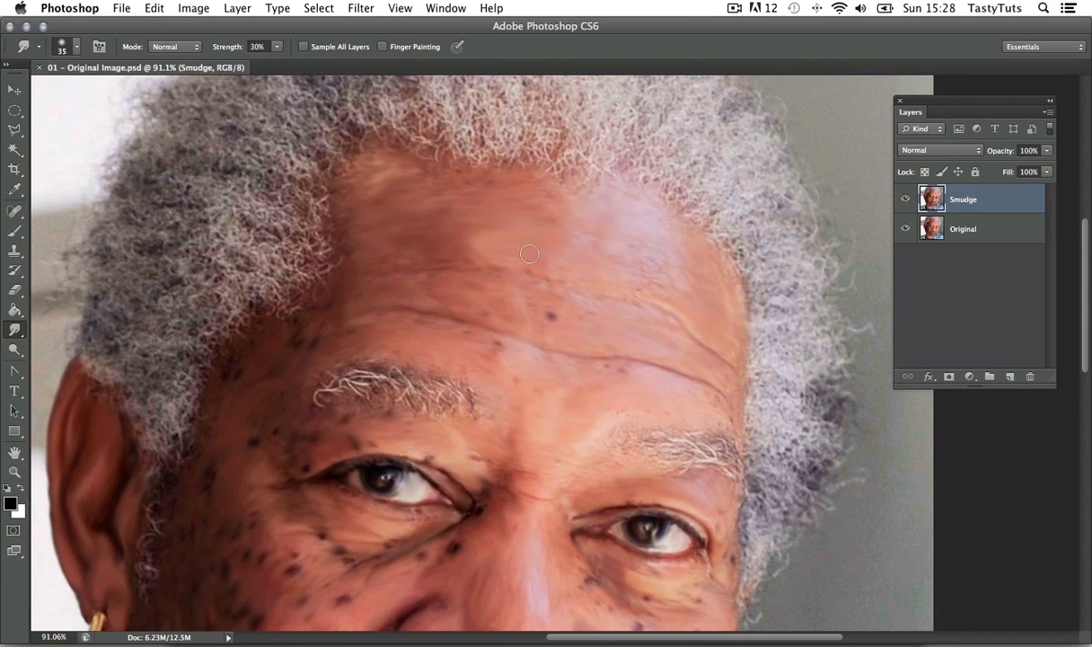
left_click_drag(519, 411, 475, 149)
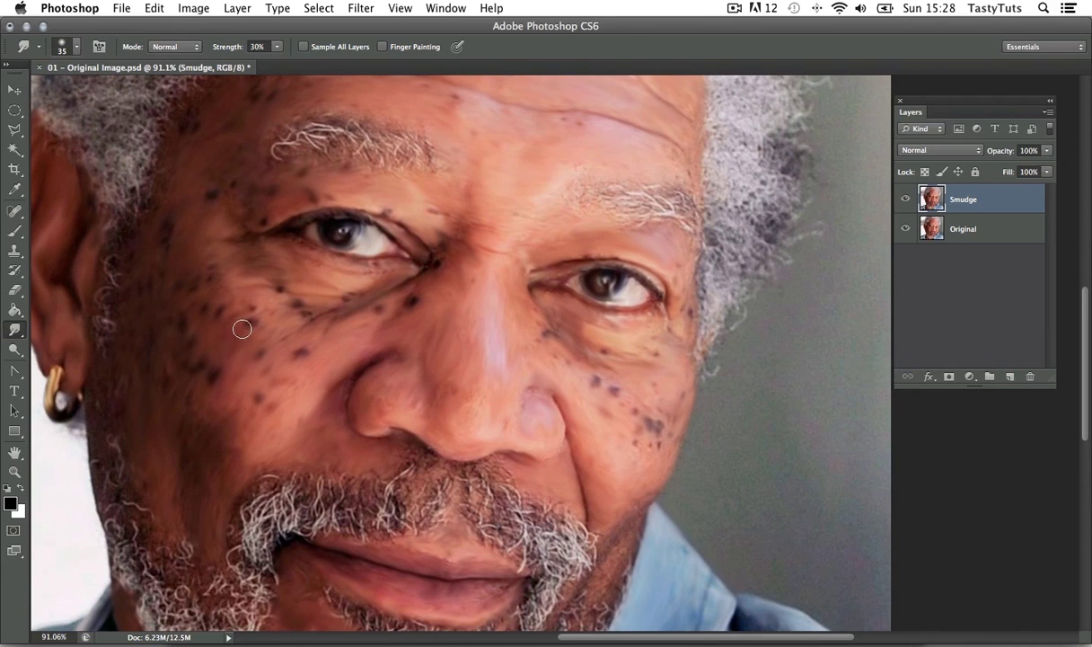
left_click_drag(586, 419, 560, 288)
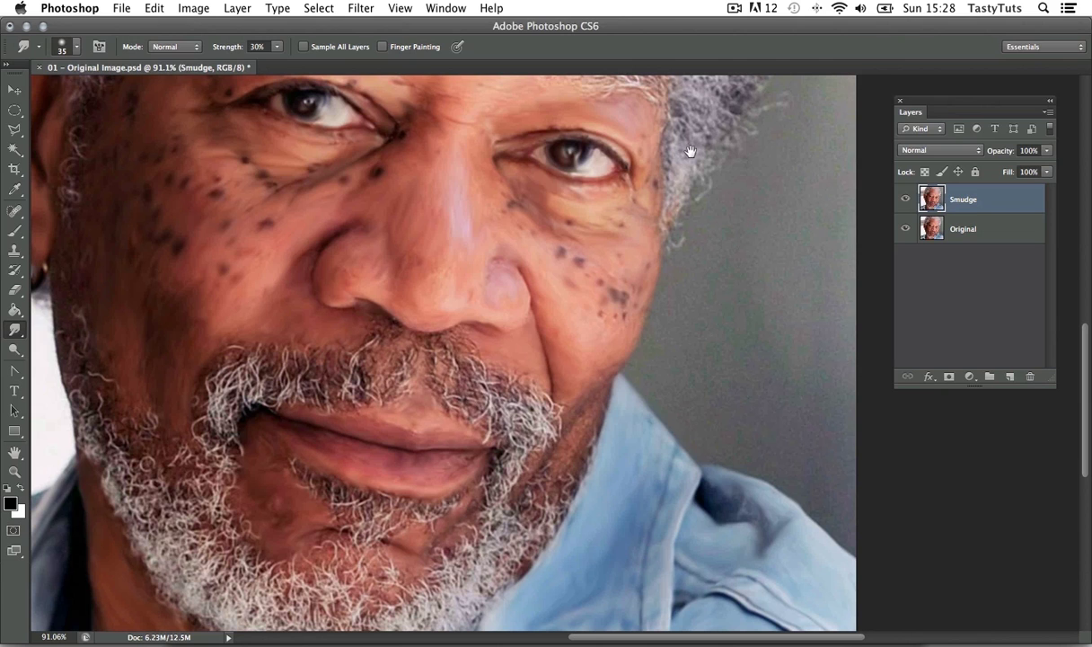
left_click_drag(690, 151, 598, 361)
left_click_drag(313, 607, 372, 380)
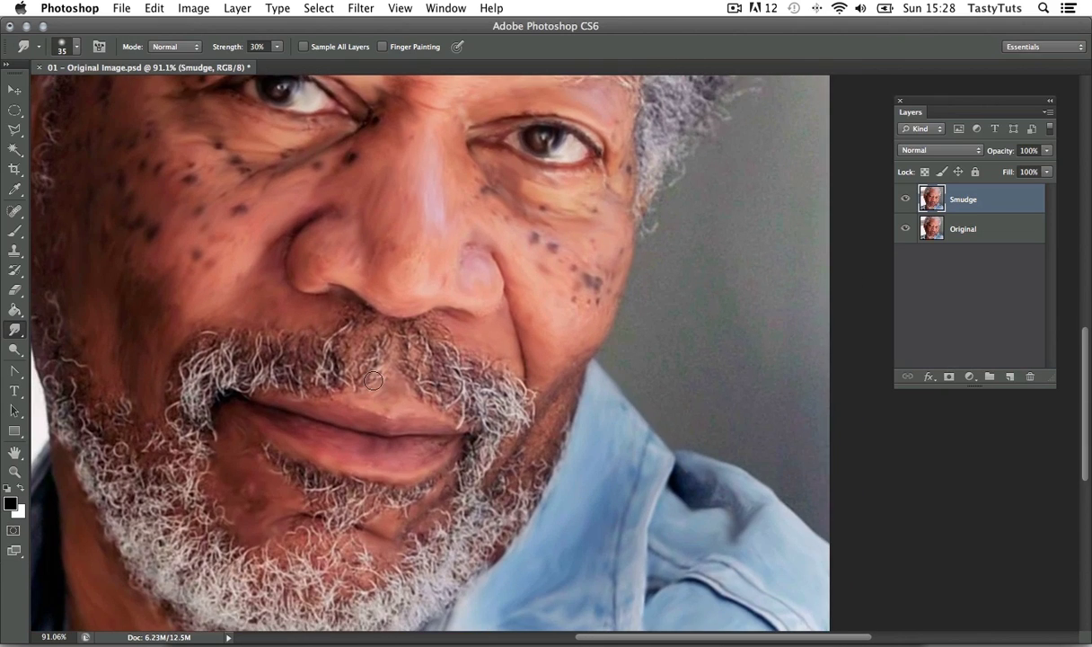
left_click_drag(438, 177, 471, 336)
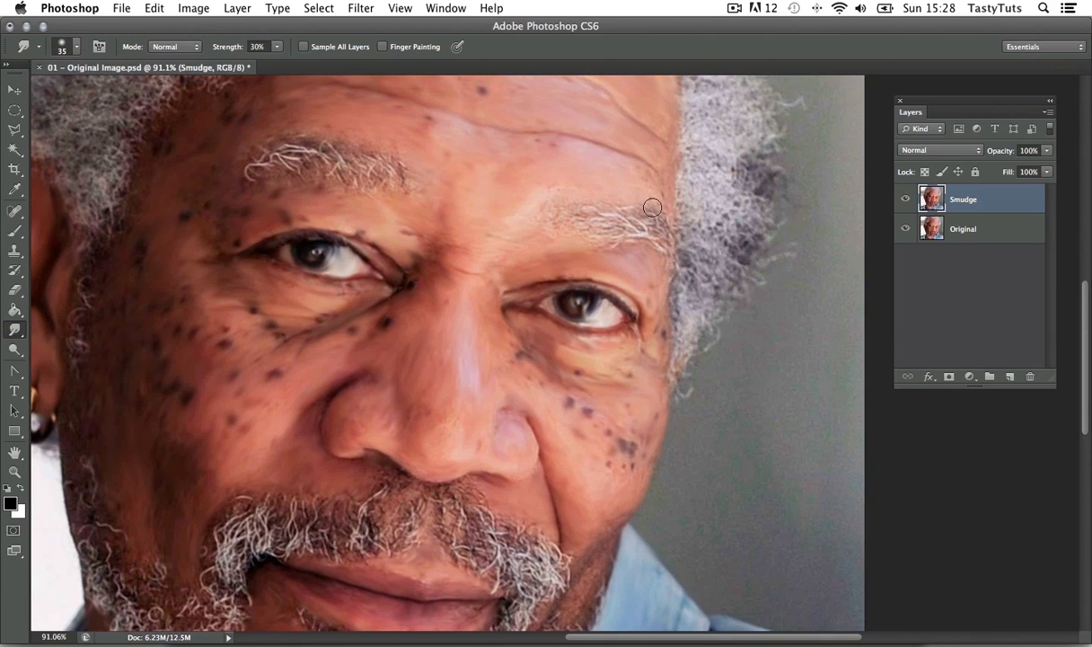
left_click(906, 200)
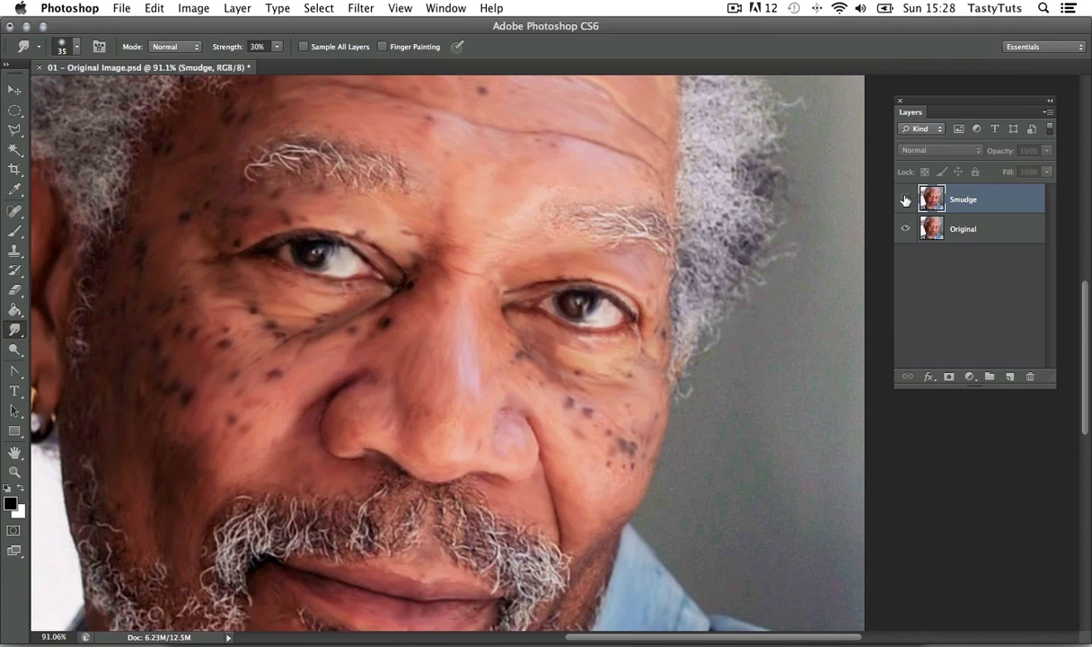
left_click(906, 199)
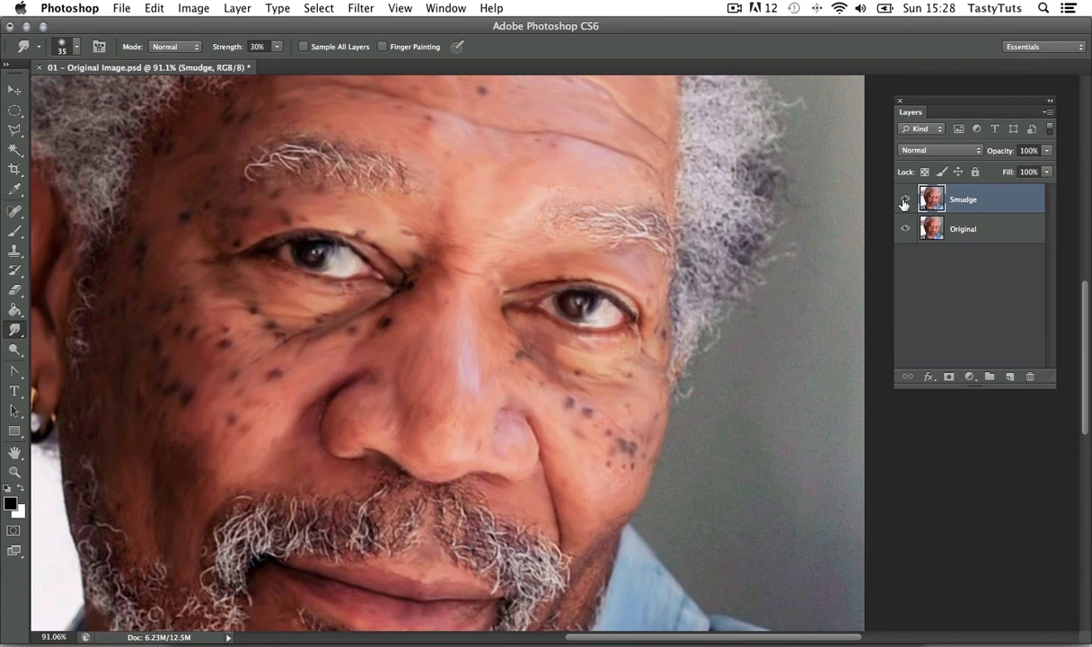
left_click(906, 200)
left_click(905, 200)
scroll(521, 217, "down", 10)
scroll(520, 217, "right", 5)
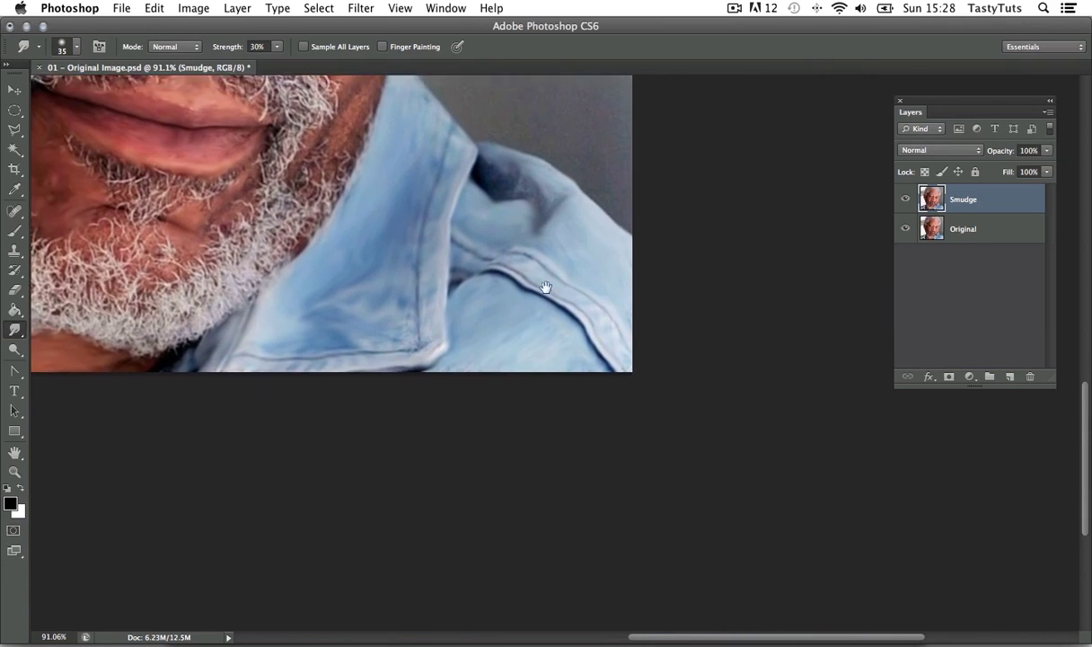
scroll(490, 386, "up", 5)
scroll(490, 386, "left", 2)
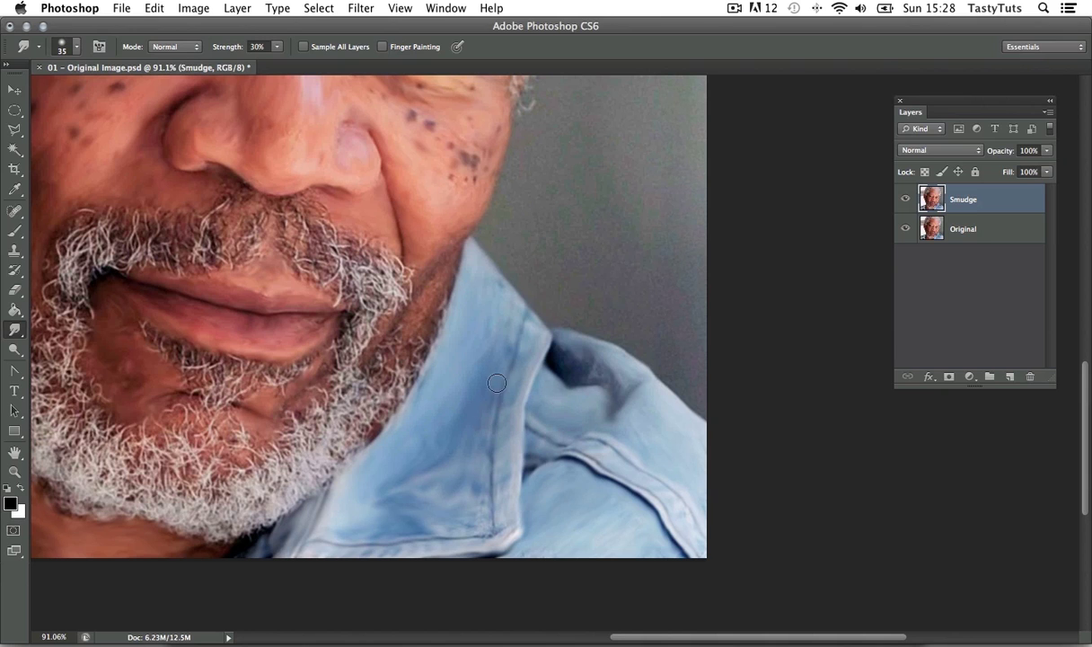
left_click_drag(487, 182, 513, 408)
key("z")
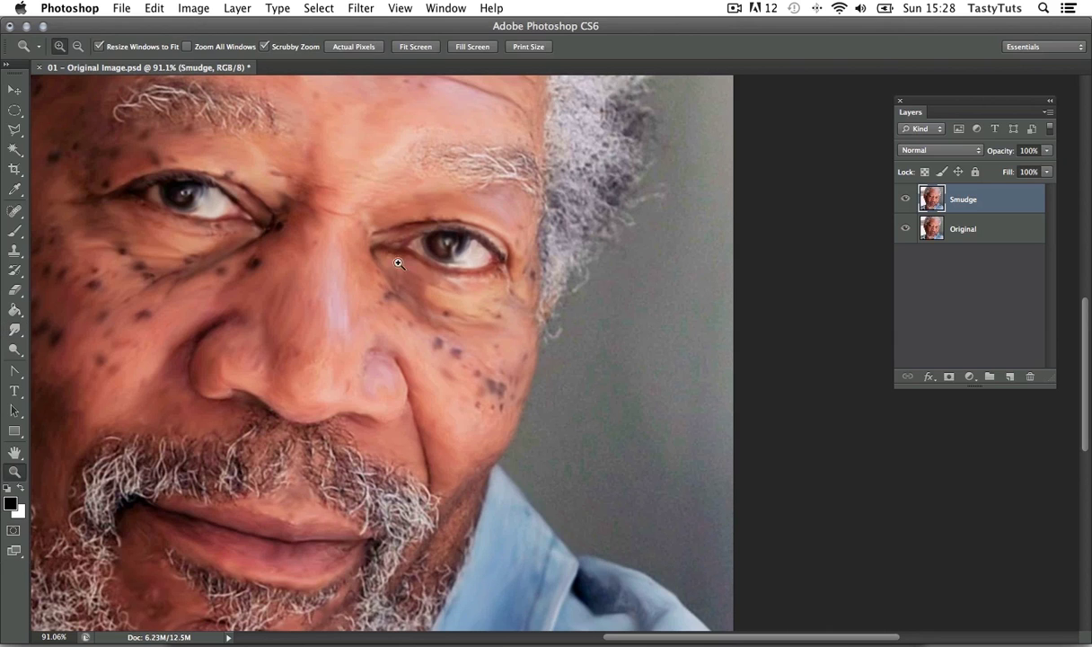
left_click_drag(428, 223, 396, 263)
left_click_drag(352, 218, 403, 325)
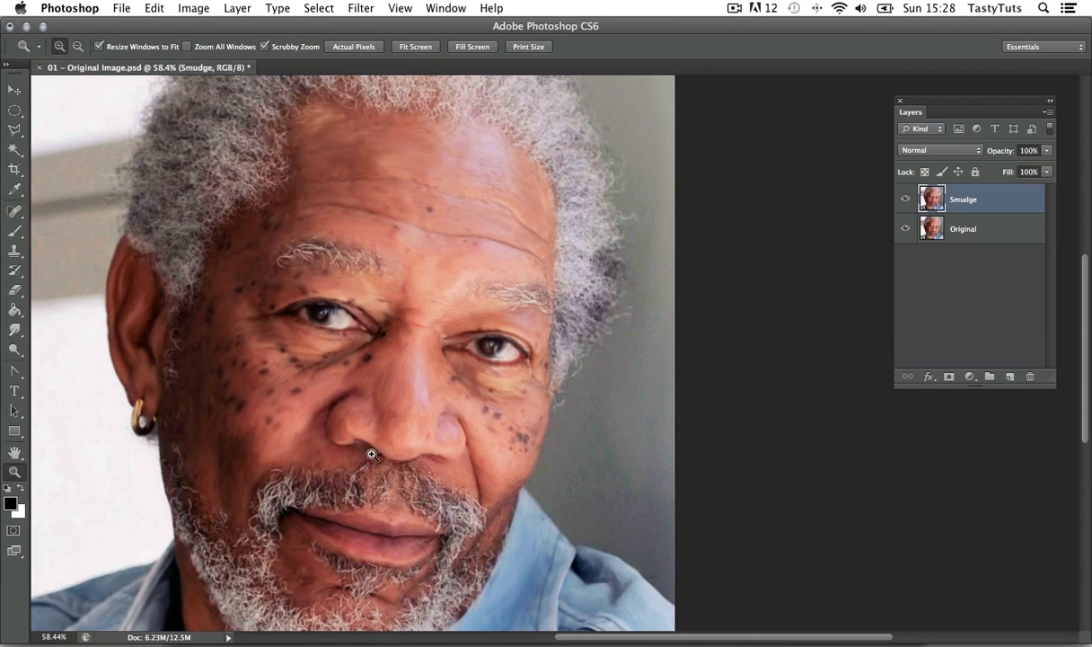
- Set the Smudge tool's strength to 80% for working on the facial hair
left_click_drag(331, 530, 400, 451)
left_click_drag(427, 390, 395, 261)
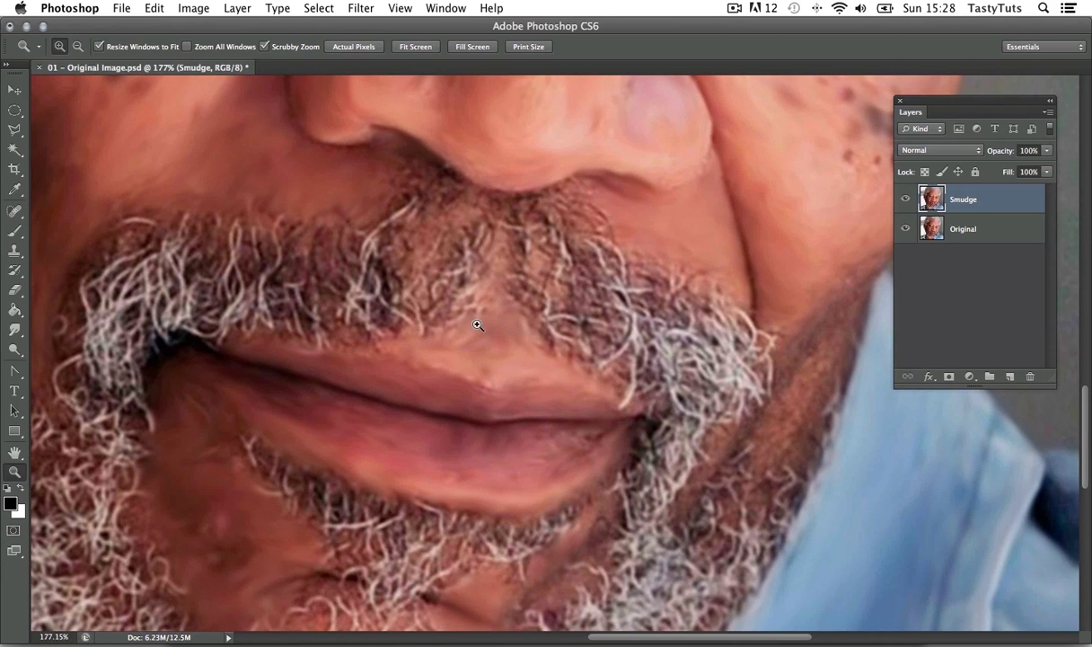
left_click_drag(373, 321, 469, 331)
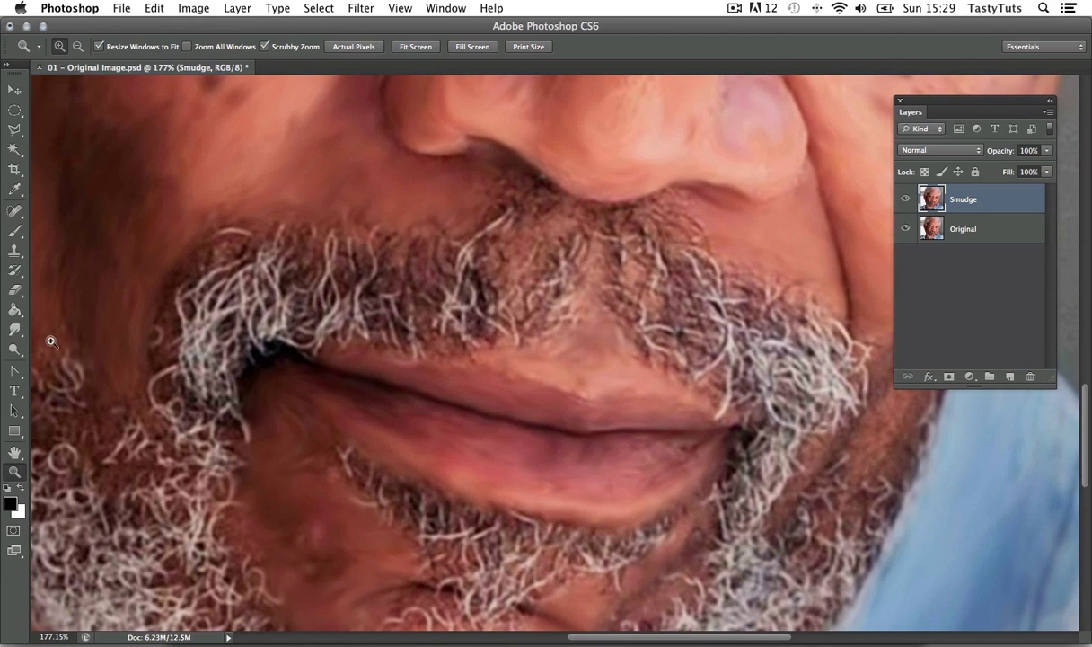
left_click(20, 330)
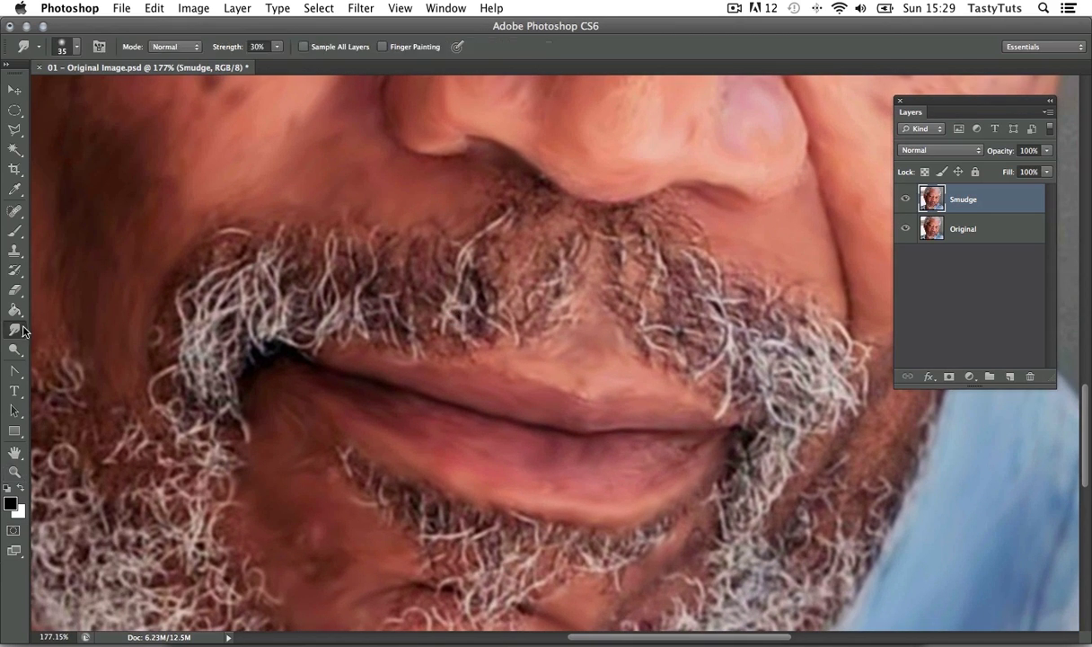
left_click(278, 47)
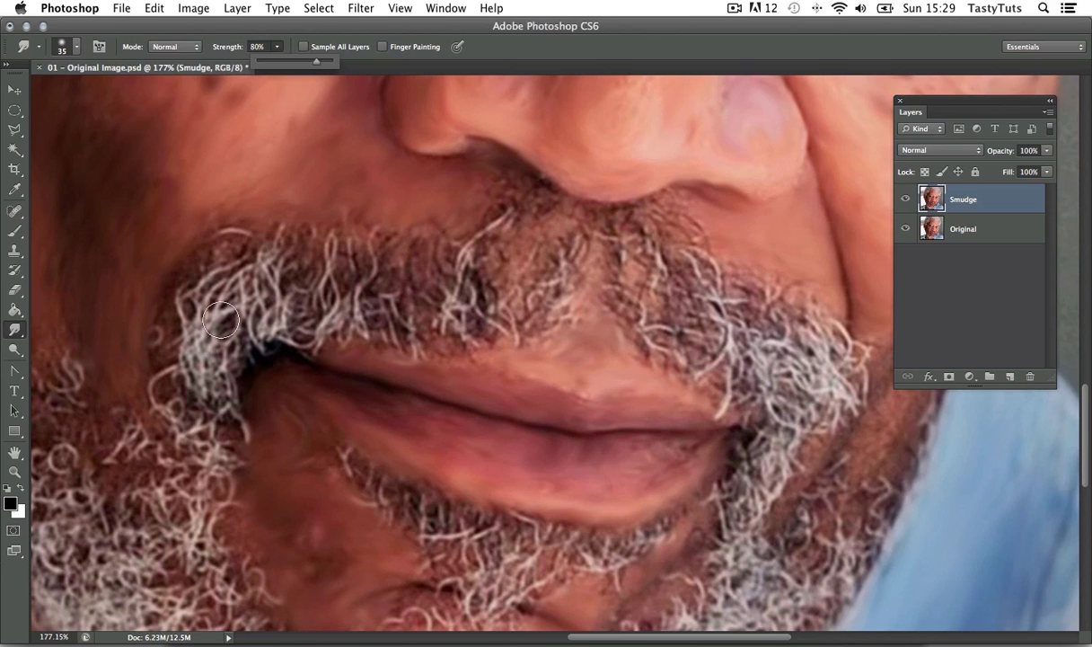
left_click(15, 322)
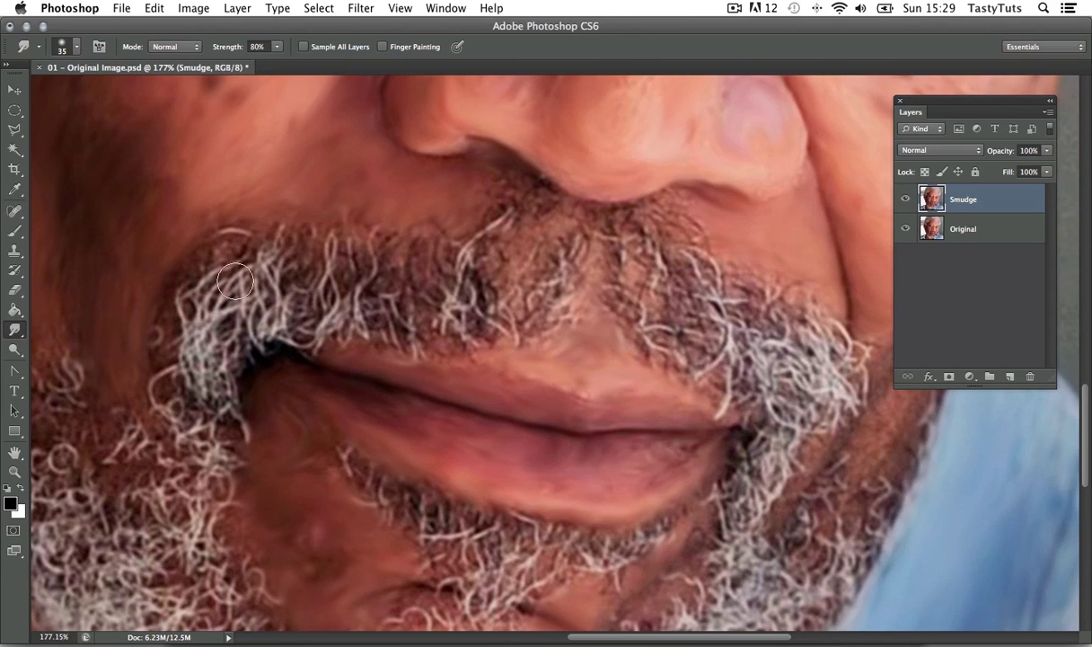
- Smudge wavy strands into the moustache above the subject's right side of the mouth with 20 px and 10 px brushes
key("bracketleft")
key("bracketleft")
key("bracketleft")
mouse_move(275, 234)
left_mouse_down()
mouse_move(249, 259)
mouse_move(268, 325)
left_mouse_up()
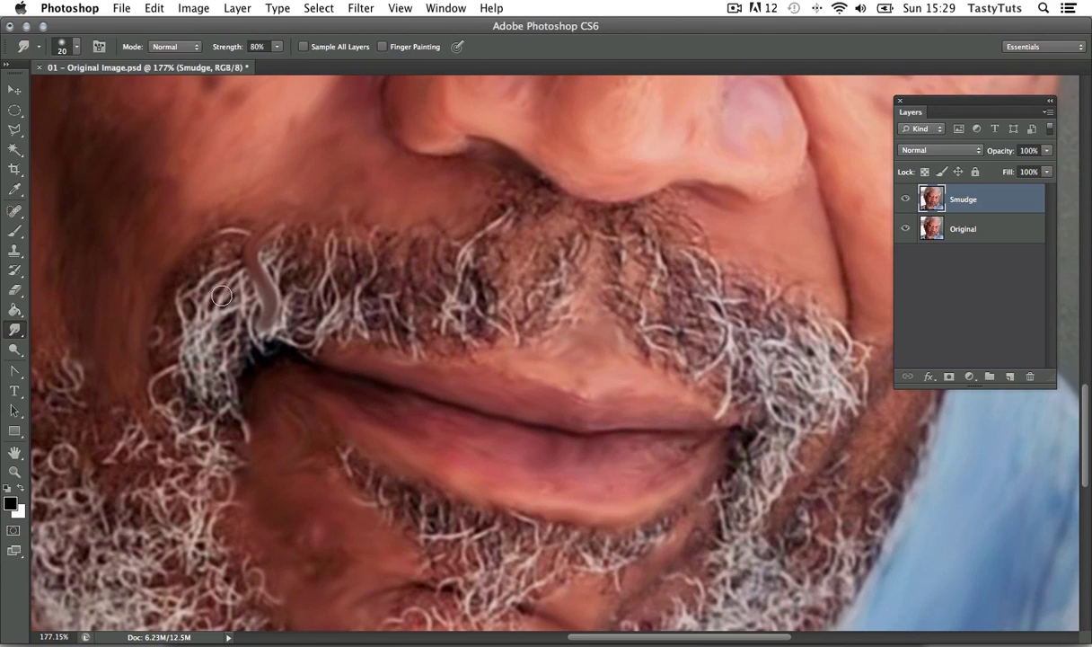
left_click_drag(324, 235, 315, 304)
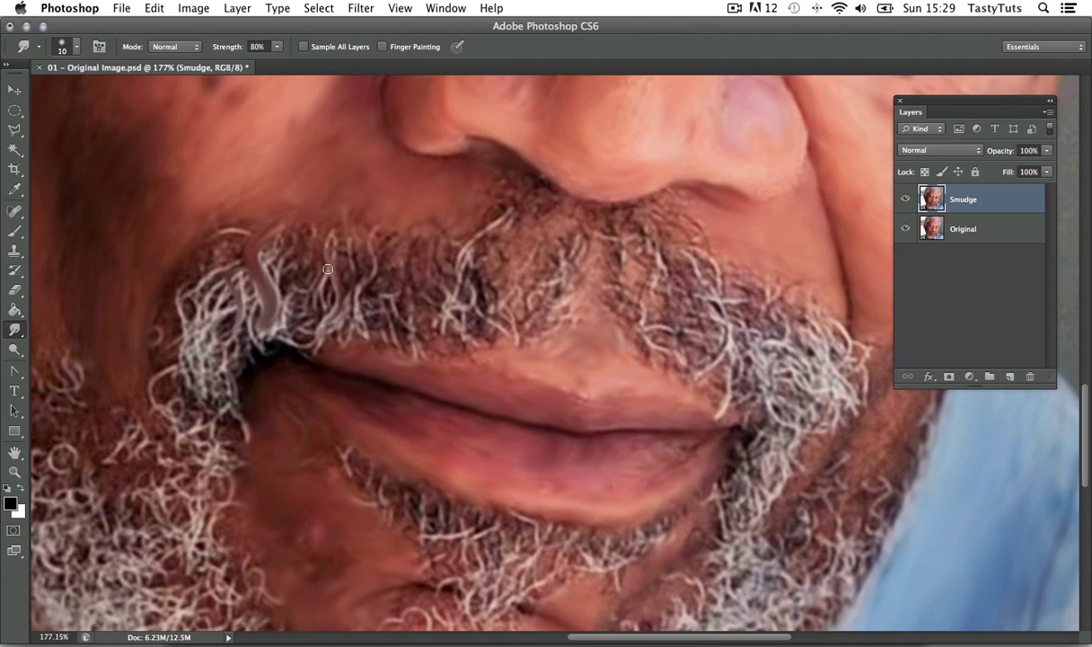
mouse_move(312, 256)
left_mouse_down()
mouse_move(315, 298)
mouse_move(363, 259)
mouse_move(327, 294)
left_mouse_up()
left_click_drag(415, 326, 395, 304)
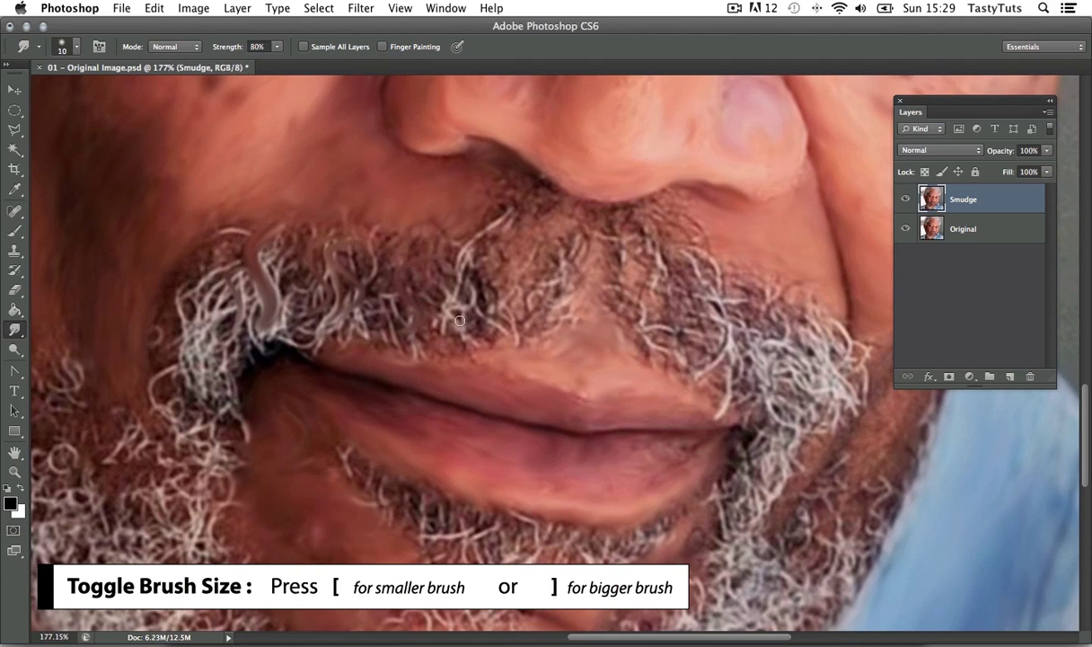
left_click_drag(484, 235, 486, 278)
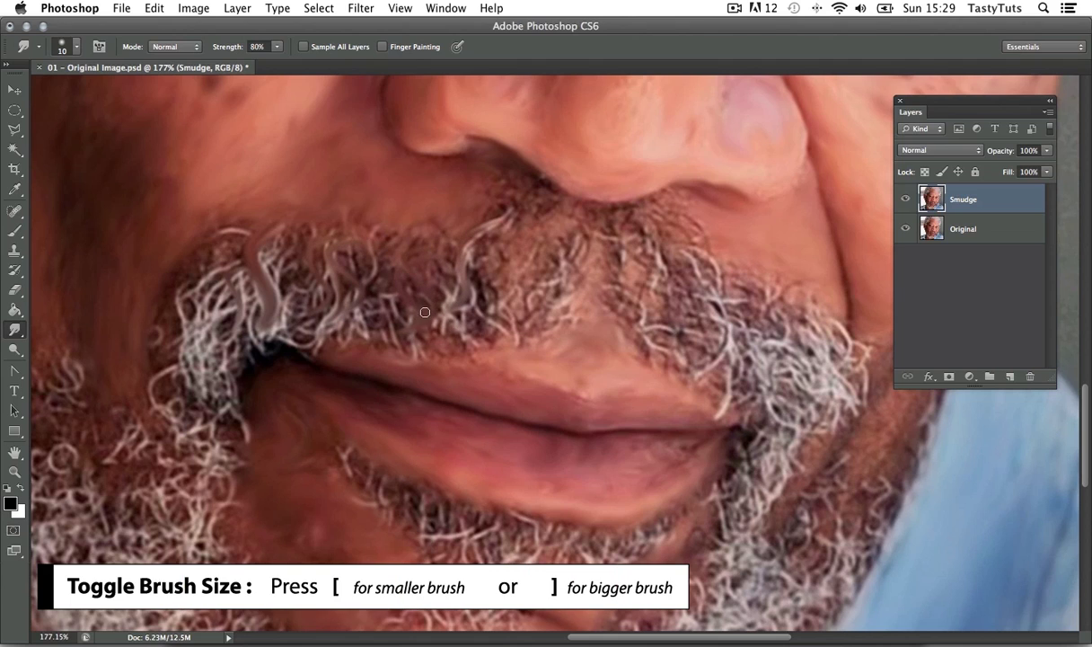
- Smudge thick curls from the moustache's outer corner down into the beard on the subject's right side with a 20 px brush
key("bracketright")
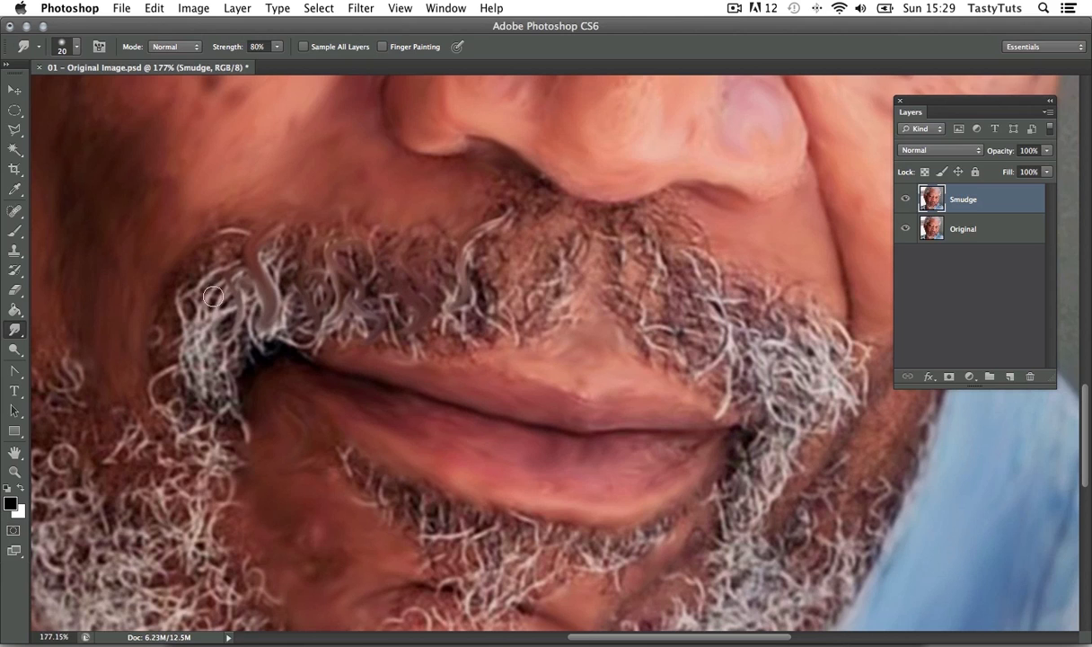
mouse_move(213, 297)
left_mouse_down()
mouse_move(222, 341)
mouse_move(199, 288)
mouse_move(215, 363)
mouse_move(196, 416)
mouse_move(192, 398)
mouse_move(177, 486)
left_mouse_up()
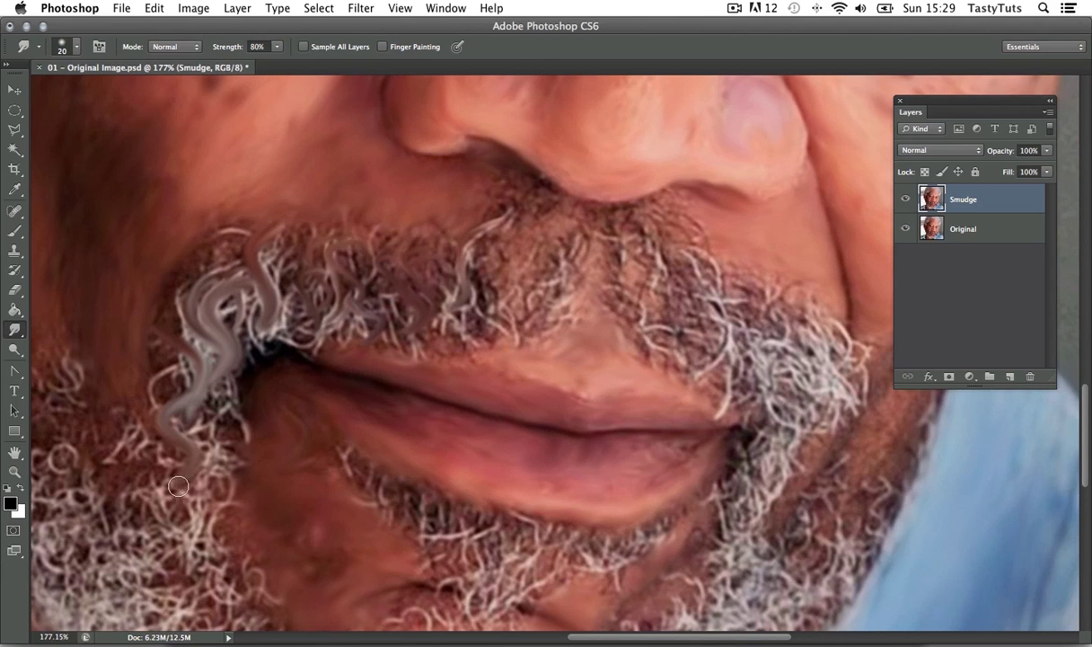
mouse_move(312, 314)
left_mouse_down()
mouse_move(353, 232)
mouse_move(444, 151)
left_mouse_up()
left_click_drag(274, 357, 245, 432)
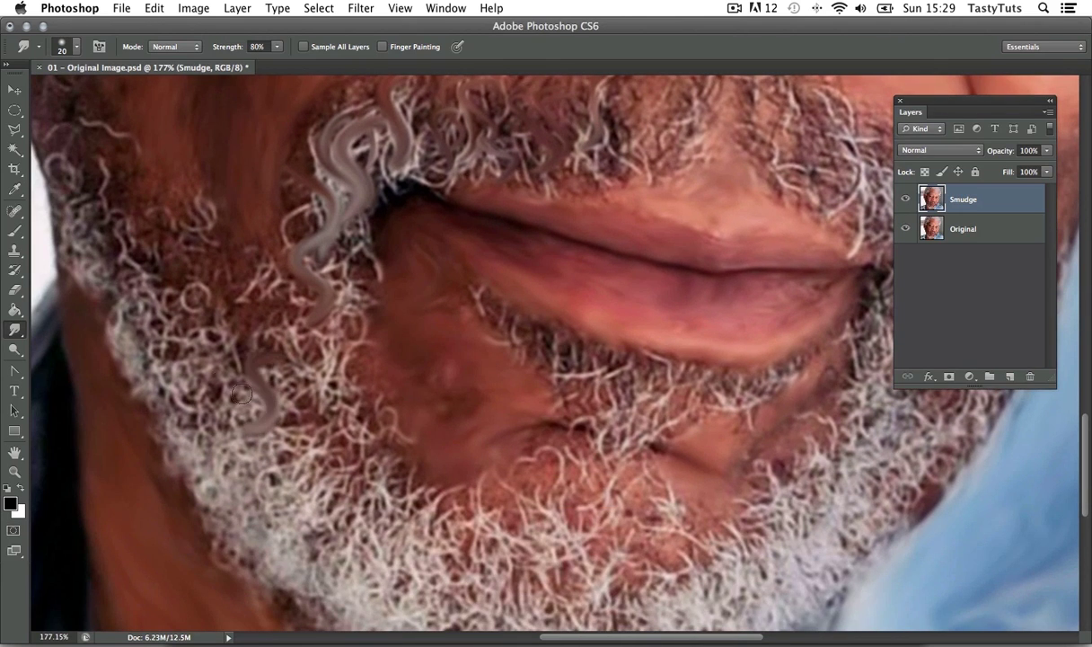
mouse_move(193, 355)
left_mouse_down()
mouse_move(256, 368)
mouse_move(270, 449)
mouse_move(323, 485)
mouse_move(292, 530)
mouse_move(225, 422)
mouse_move(179, 404)
mouse_move(162, 351)
mouse_move(250, 359)
left_mouse_up()
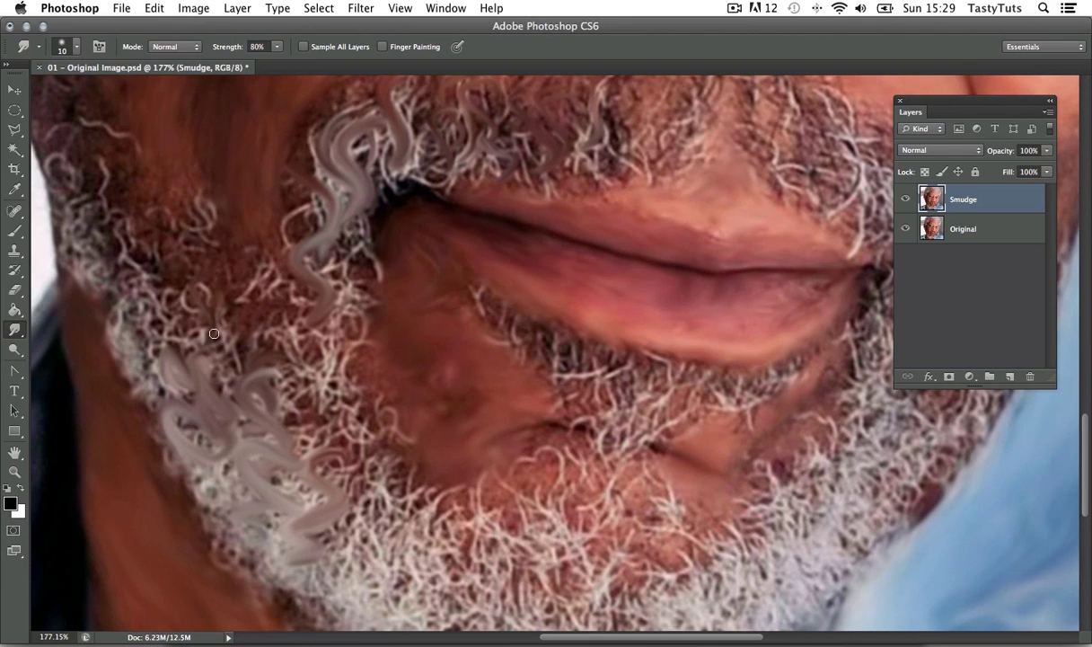
- Add finer wavy smudge strokes between the thick curls of the subject's right moustache half with a 10 px brush
scroll(407, 208, "up", 5)
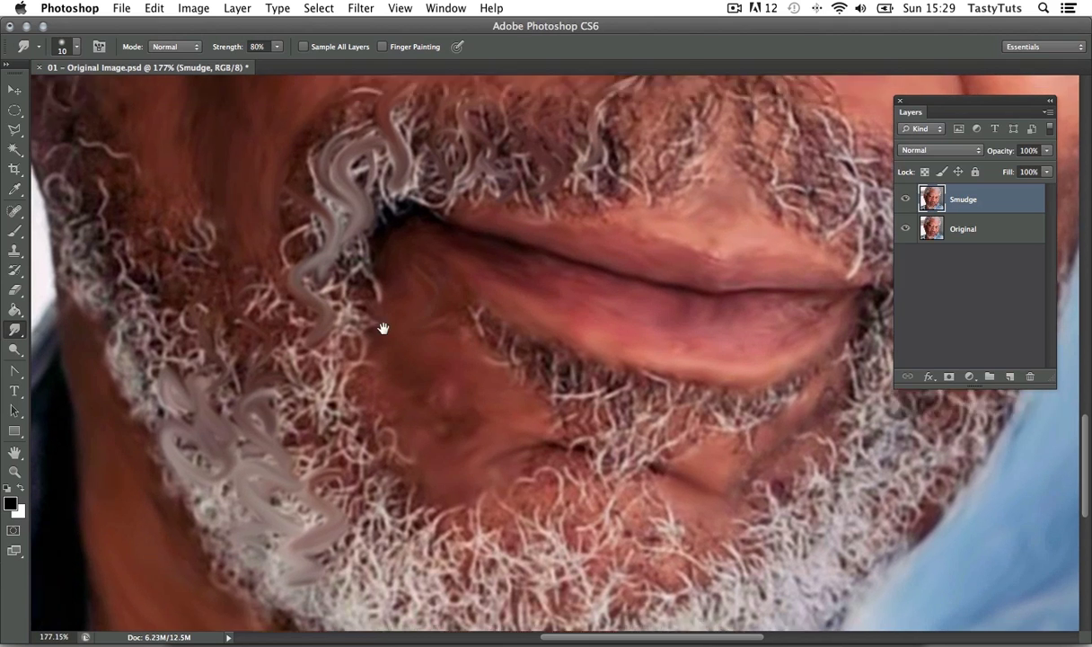
mouse_move(351, 300)
left_mouse_down()
mouse_move(367, 244)
mouse_move(358, 252)
mouse_move(340, 236)
left_mouse_up()
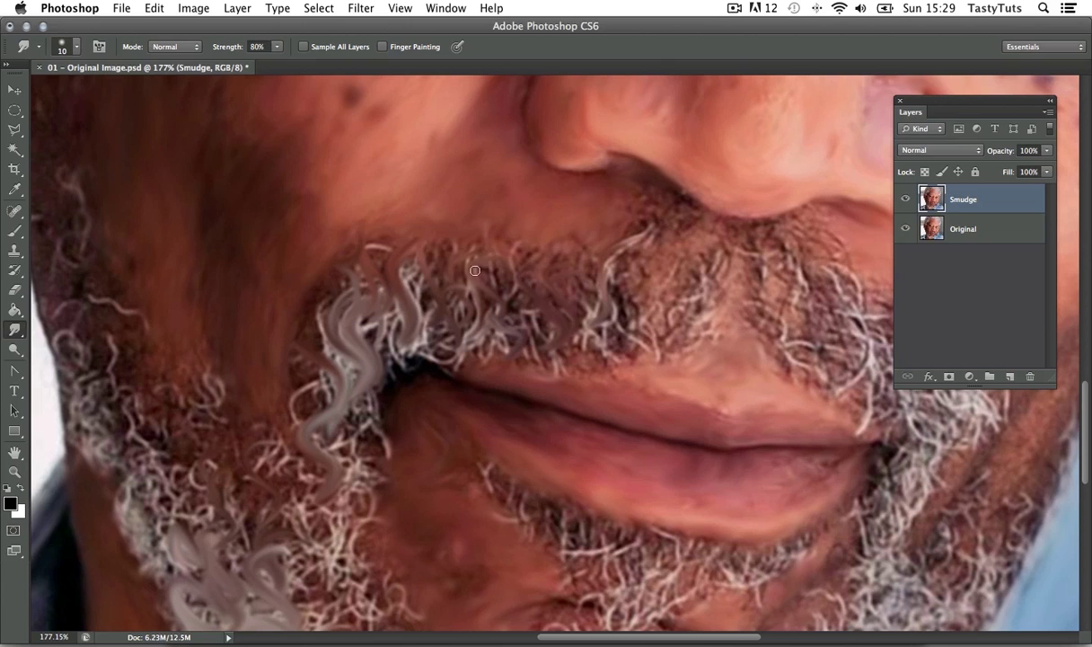
left_click_drag(457, 292, 478, 262)
mouse_move(491, 302)
left_mouse_down()
mouse_move(526, 232)
mouse_move(513, 303)
mouse_move(456, 345)
mouse_move(519, 305)
mouse_move(484, 354)
left_mouse_up()
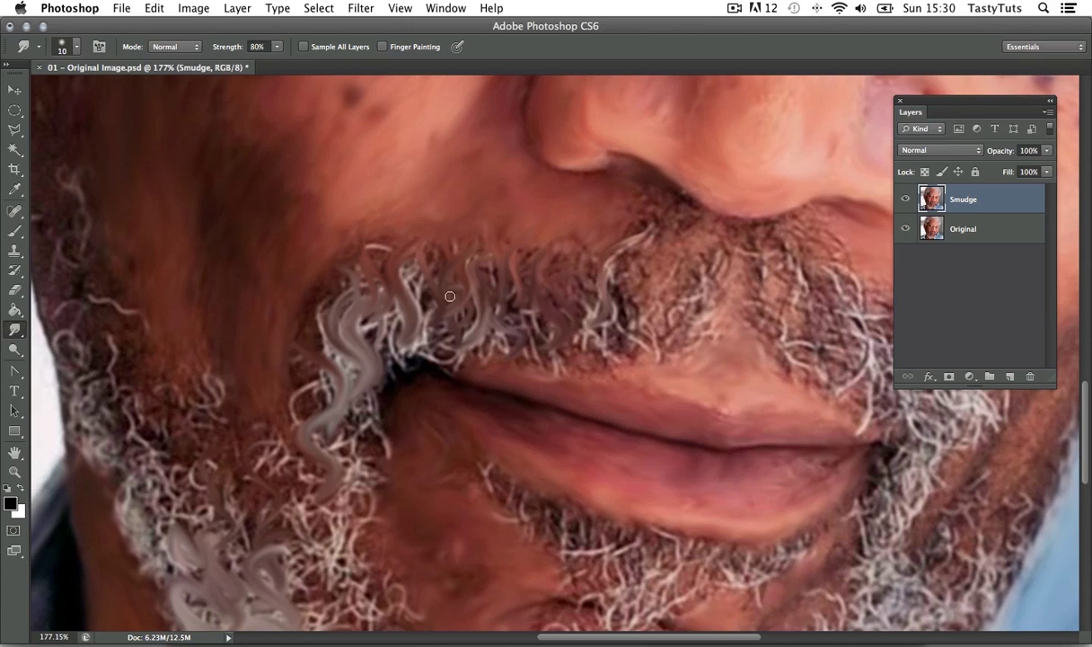
mouse_move(415, 298)
left_mouse_down()
mouse_move(382, 322)
mouse_move(395, 313)
mouse_move(374, 357)
left_mouse_up()
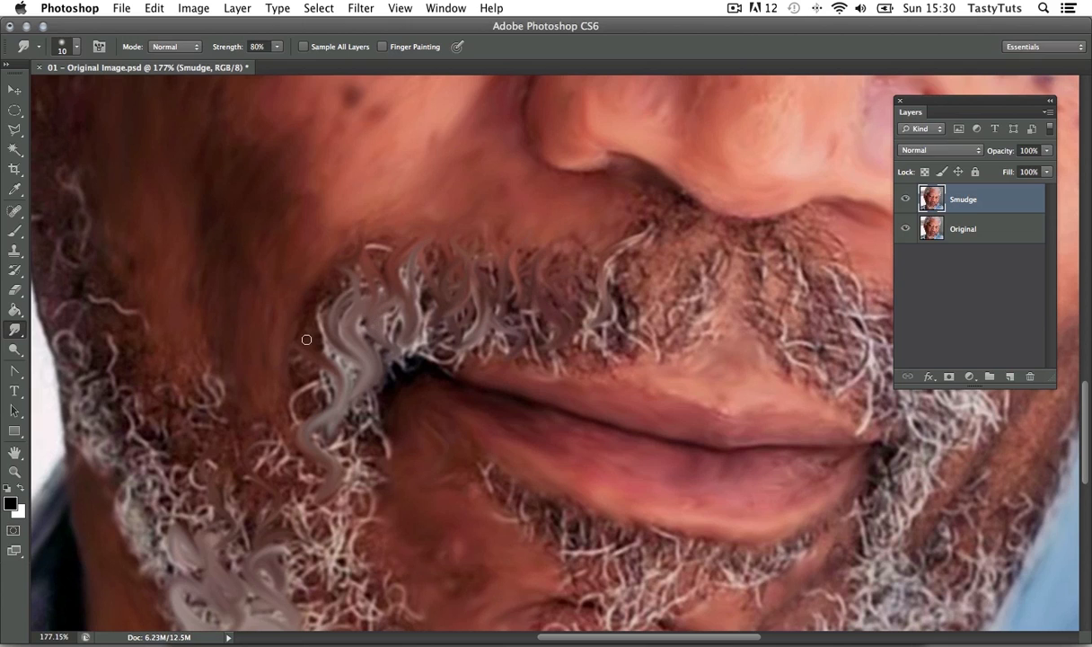
mouse_move(307, 340)
left_mouse_down()
mouse_move(334, 342)
mouse_move(330, 285)
left_mouse_up()
mouse_move(462, 317)
left_mouse_down()
mouse_move(414, 331)
mouse_move(577, 324)
mouse_move(510, 322)
mouse_move(580, 249)
mouse_move(597, 294)
mouse_move(618, 213)
mouse_move(644, 265)
mouse_move(402, 297)
left_mouse_up()
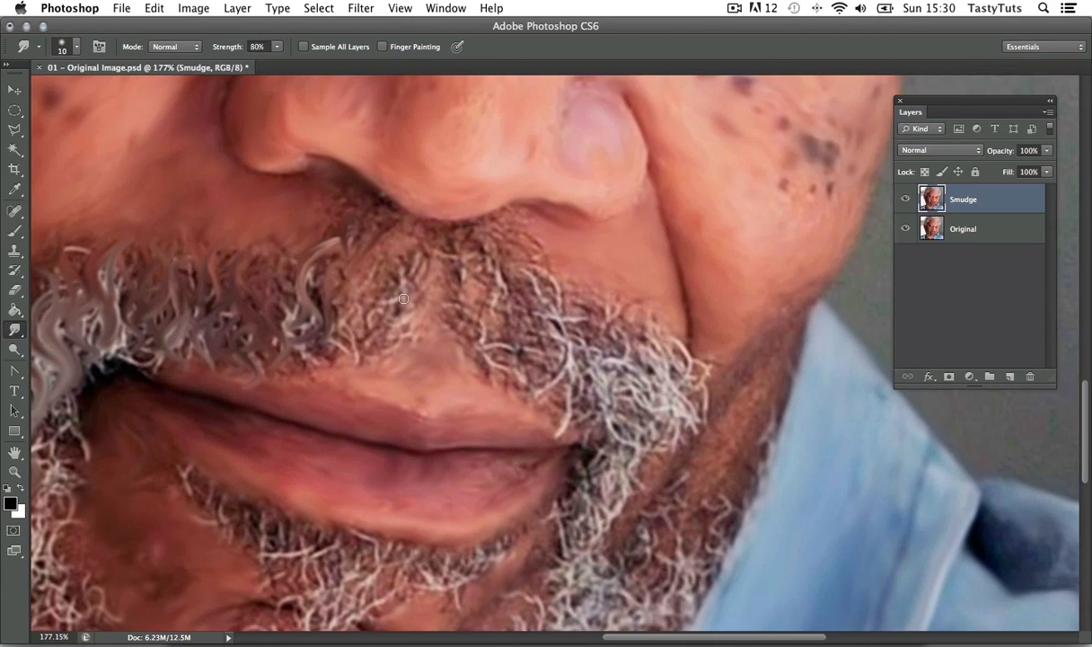
- Smudge thick wavy strands down the moustache half on the subject's left side with a 15 px brush
mouse_move(539, 307)
left_mouse_down()
mouse_move(569, 373)
mouse_move(593, 377)
left_mouse_up()
key("bracketleft")
key("bracketleft")
key("bracketleft")
left_click_drag(578, 310, 605, 348)
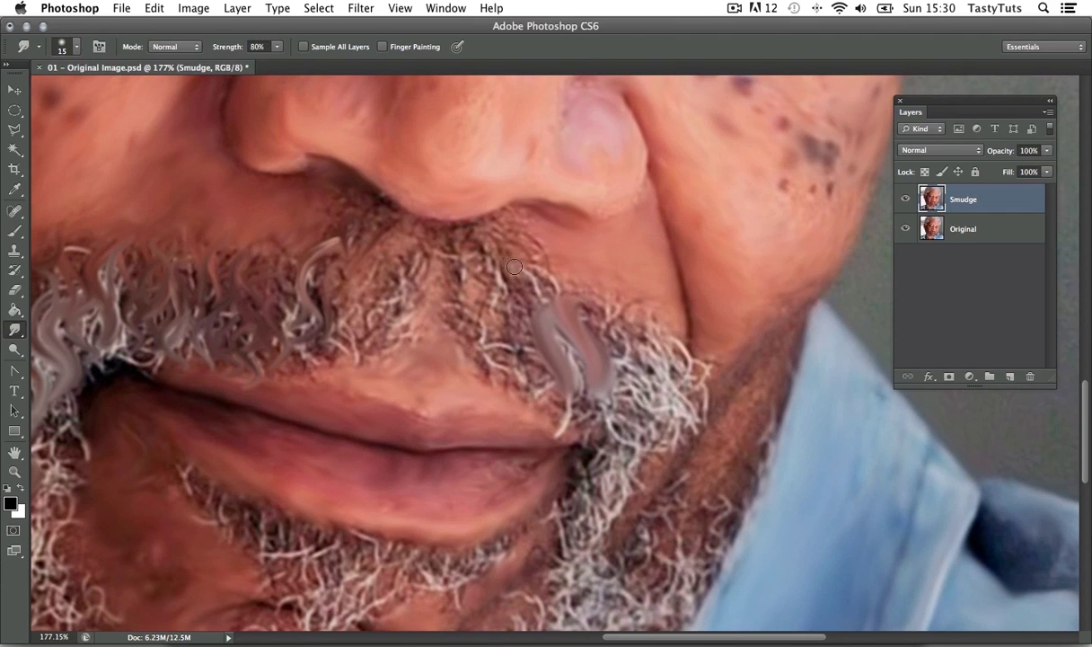
mouse_move(514, 267)
left_mouse_down()
mouse_move(534, 351)
mouse_move(513, 308)
mouse_move(540, 319)
mouse_move(528, 267)
mouse_move(525, 306)
left_mouse_up()
- Smudge curls into the outer corner of the subject's left moustache half, using a 20 px brush for the thick ones
key("bracketleft")
key("bracketleft")
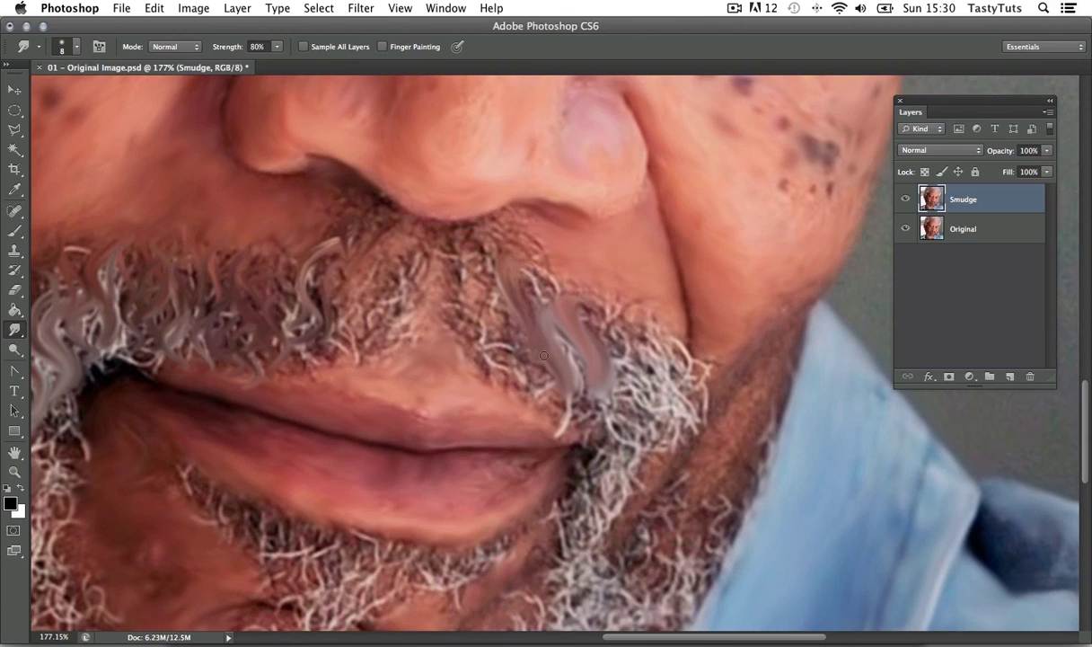
mouse_move(585, 375)
left_mouse_down()
mouse_move(625, 326)
mouse_move(620, 371)
mouse_move(647, 355)
mouse_move(623, 374)
mouse_move(641, 339)
mouse_move(627, 397)
left_mouse_up()
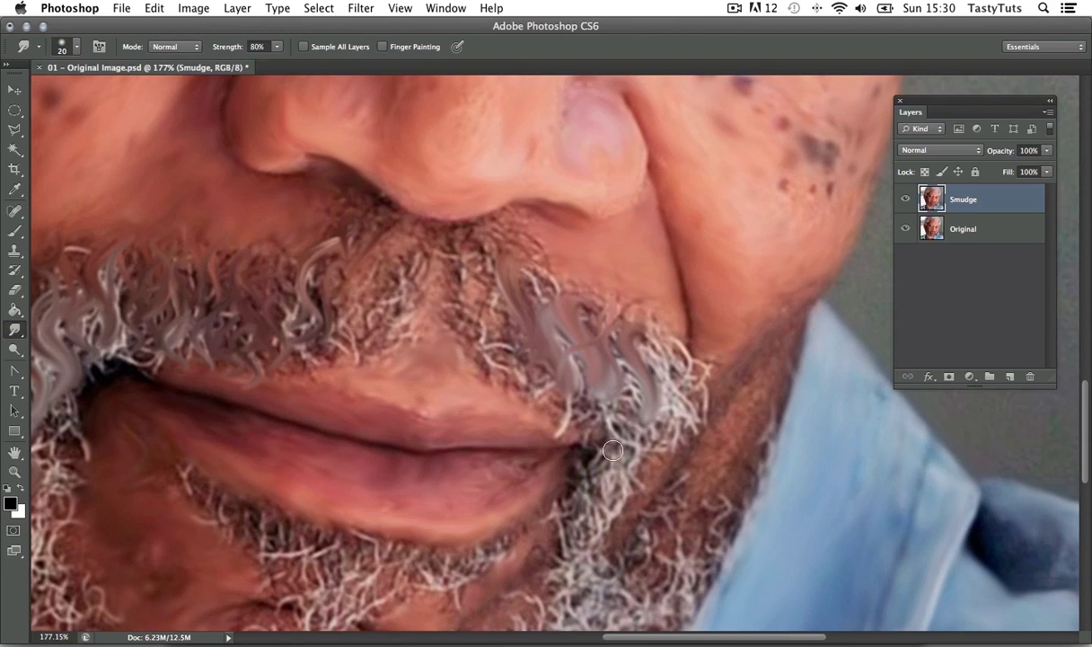
mouse_move(612, 449)
left_mouse_down()
mouse_move(605, 389)
mouse_move(635, 391)
mouse_move(632, 427)
mouse_move(627, 347)
left_mouse_up()
left_click_drag(539, 325, 575, 395)
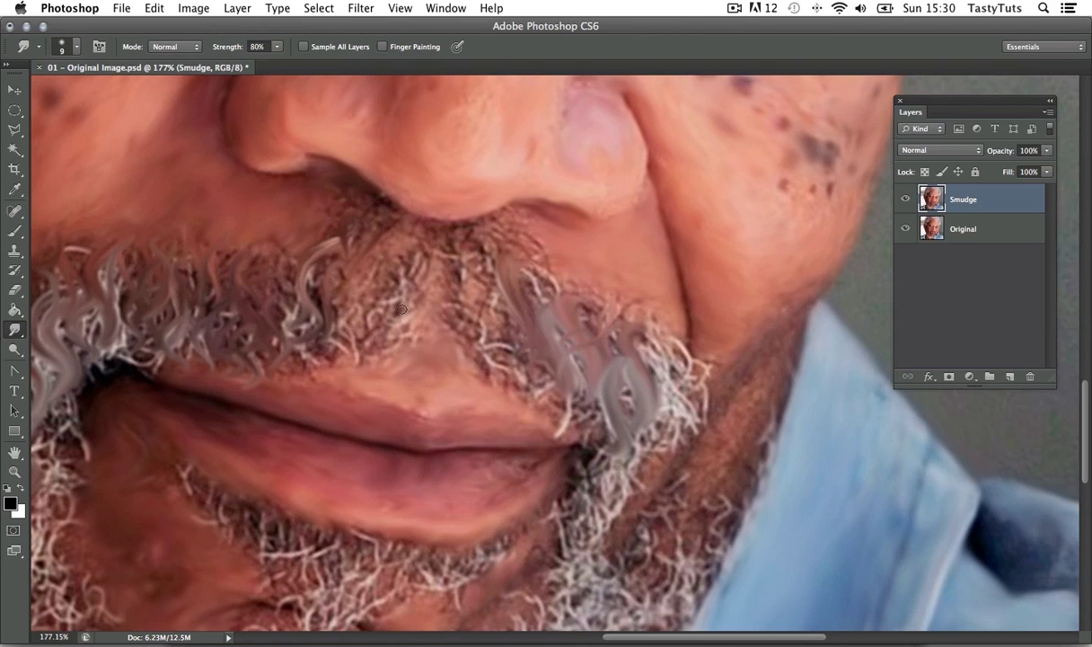
- Blend the inner part of the subject's right moustache half with broader 25 px smudge strokes
key("]")
key("]")
left_click_drag(282, 268, 259, 325)
left_click_drag(251, 257, 226, 307)
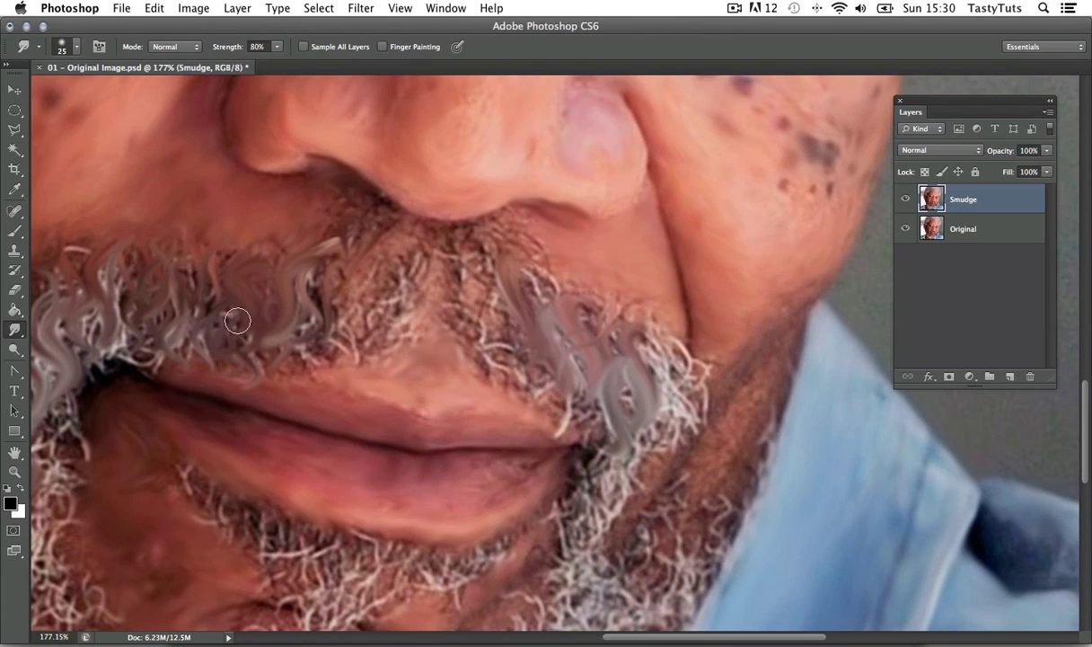
- Smudge the middle of the subject's right moustache half and its upper edge into the skin with a brush of about 20 px
key("bracketleft")
left_click_drag(164, 323, 158, 274)
key("bracketright")
key("bracketright")
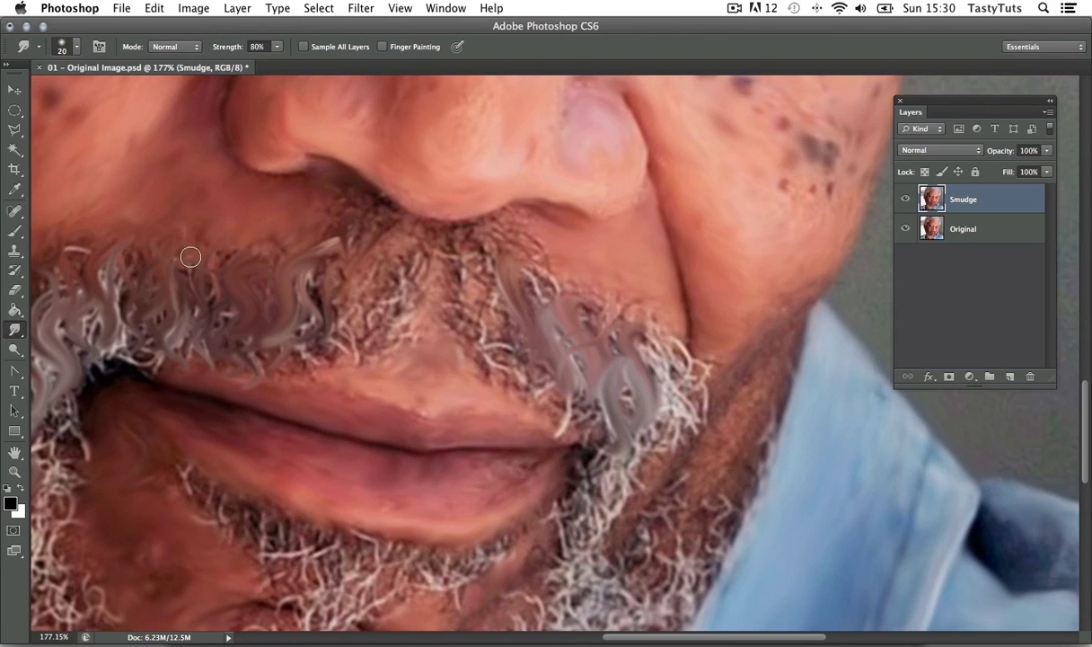
key("bracketright")
mouse_move(194, 225)
left_mouse_down()
mouse_move(214, 297)
mouse_move(180, 290)
left_mouse_up()
- Smudge the moustache's lower edge with a 9 px brush and the hair beneath the nose with a larger brush
key("bracketleft")
key("bracketleft")
key("bracketleft")
key("bracketleft")
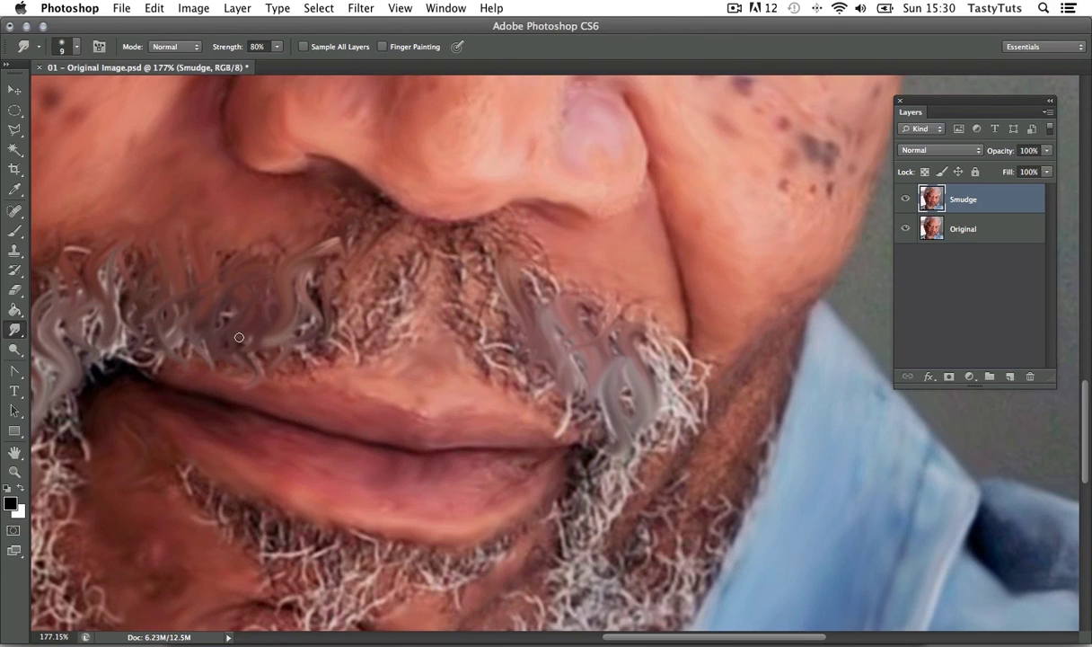
mouse_move(277, 358)
left_mouse_down()
mouse_move(281, 309)
mouse_move(343, 308)
mouse_move(374, 320)
left_mouse_up()
key("bracketright")
key("bracketright")
left_click_drag(395, 277, 376, 323)
left_click_drag(361, 275, 346, 340)
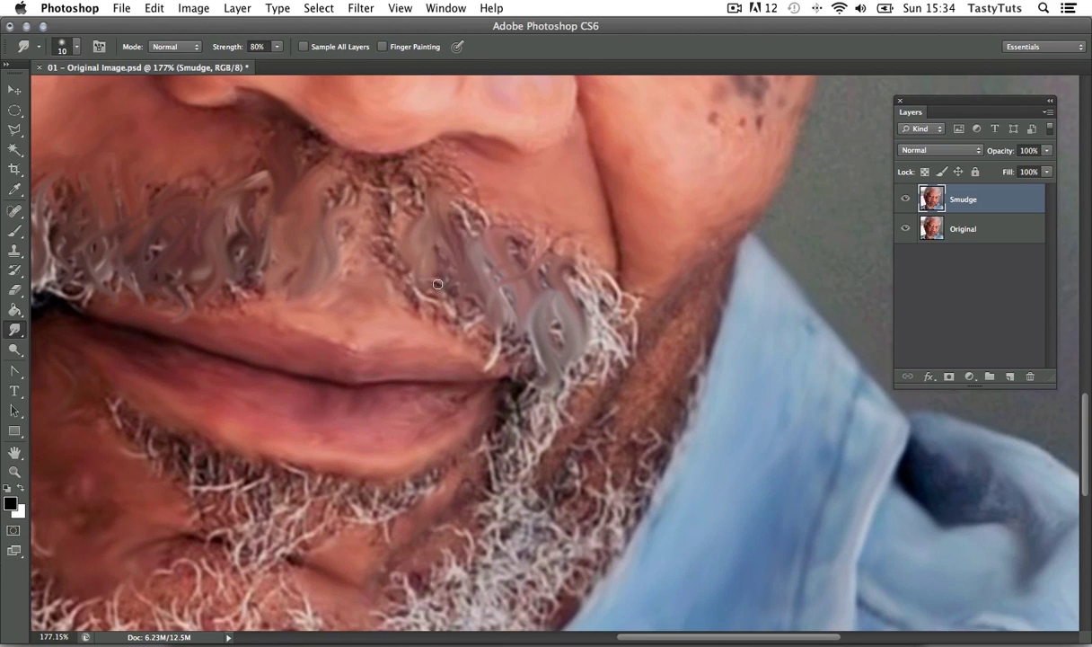
- Smudge curly strokes through the beard on the chin, below the lower lip and along the cheek with 10 to 20 px brushes
left_click_drag(453, 512, 490, 380)
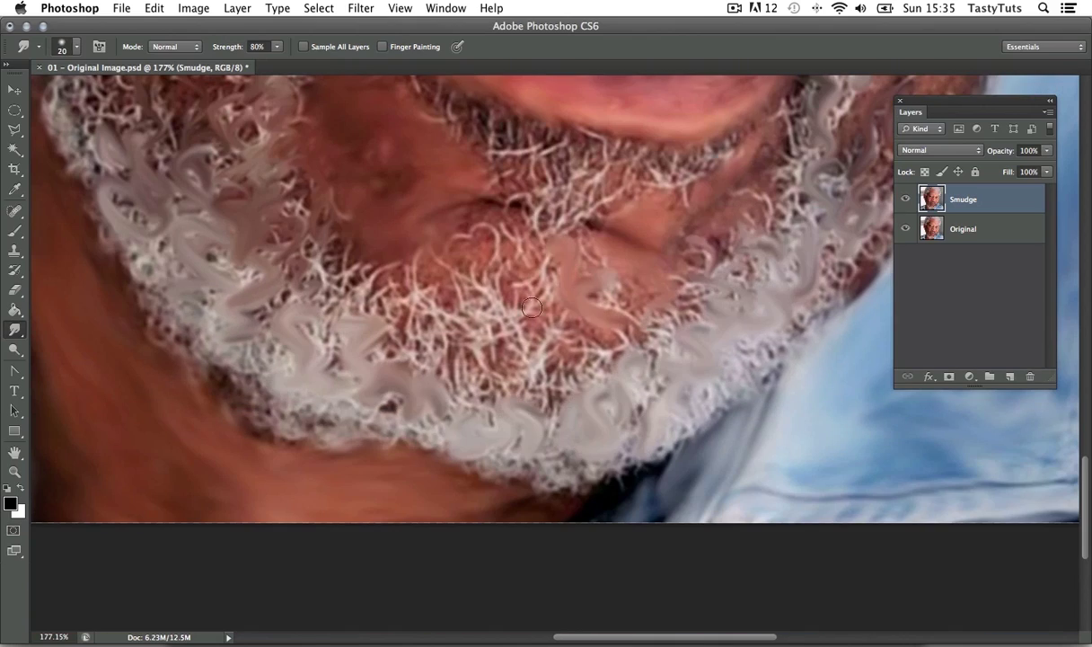
key("bracketleft")
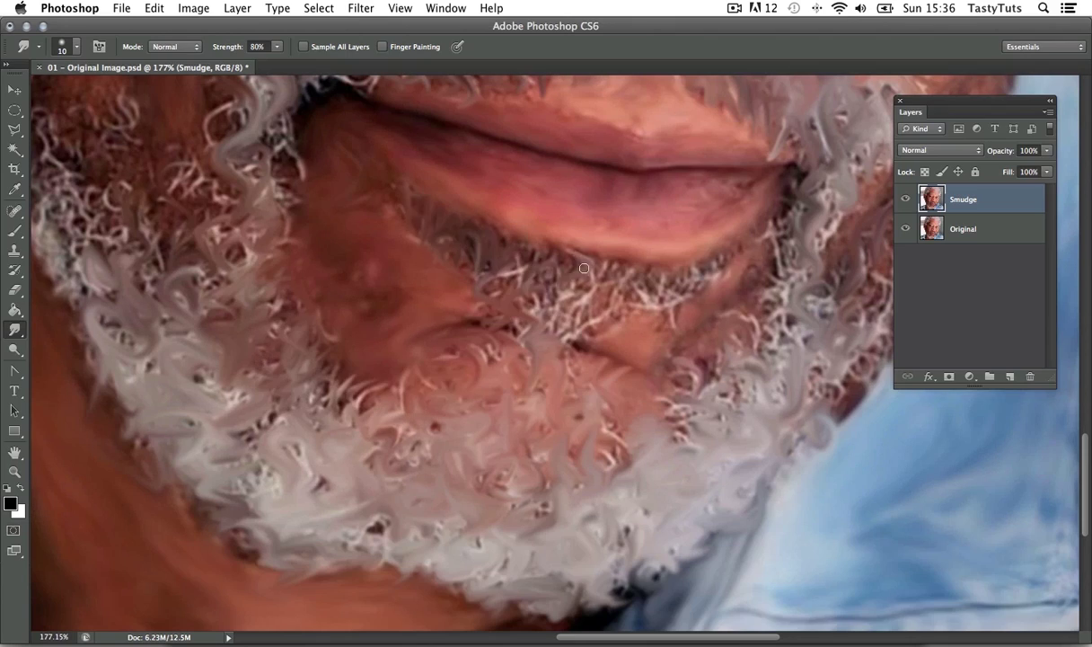
left_click_drag(584, 268, 490, 319)
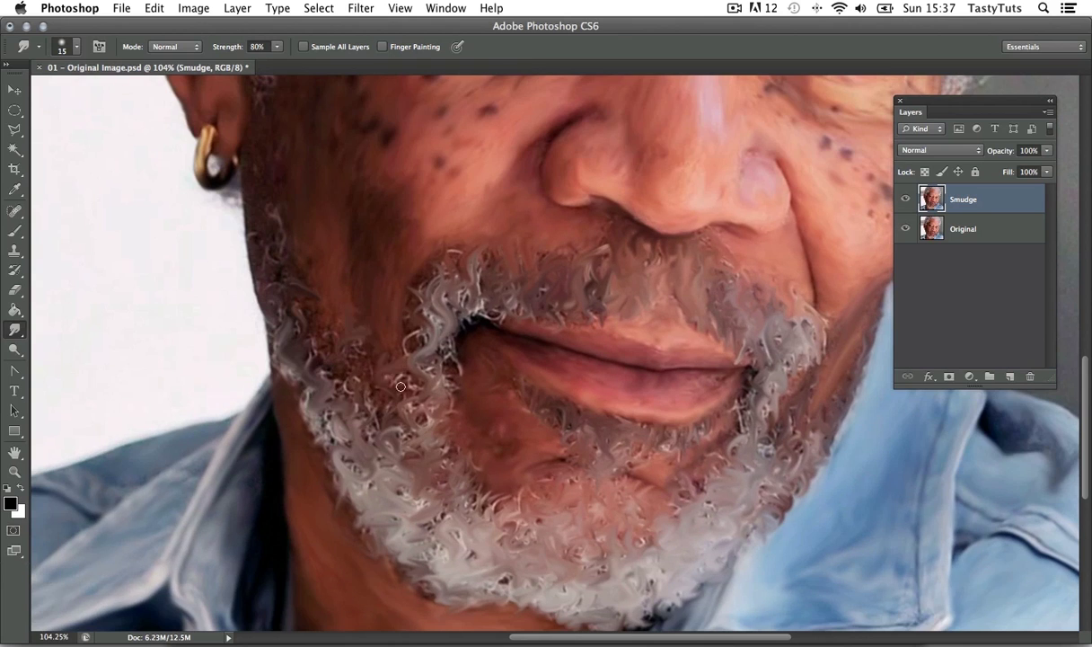
left_click_drag(400, 387, 314, 413)
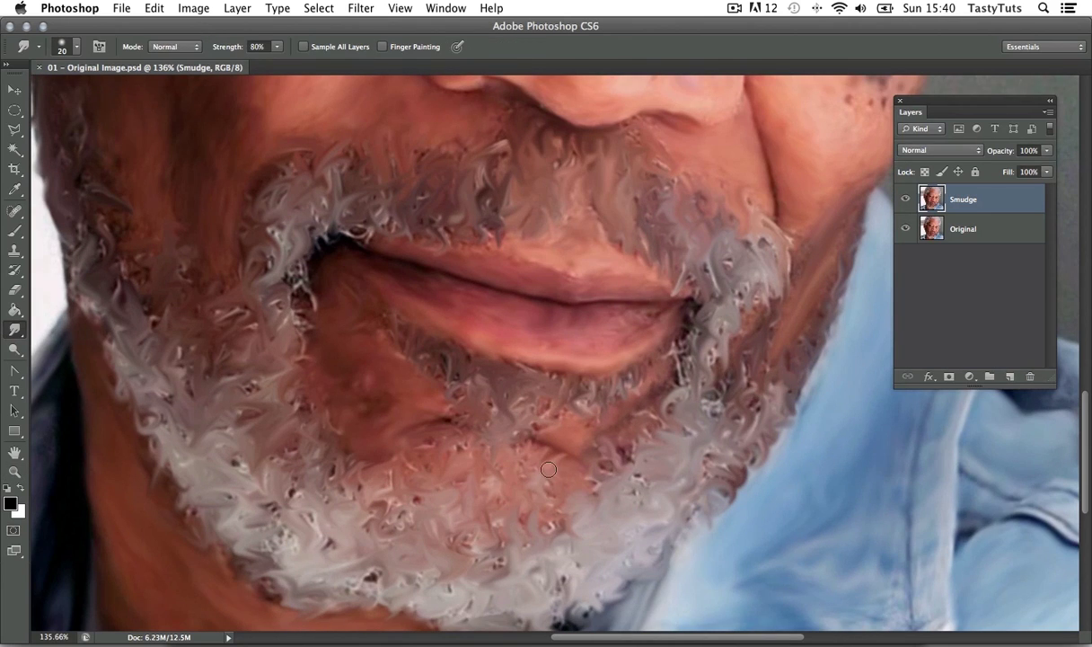
left_click_drag(287, 327, 320, 302)
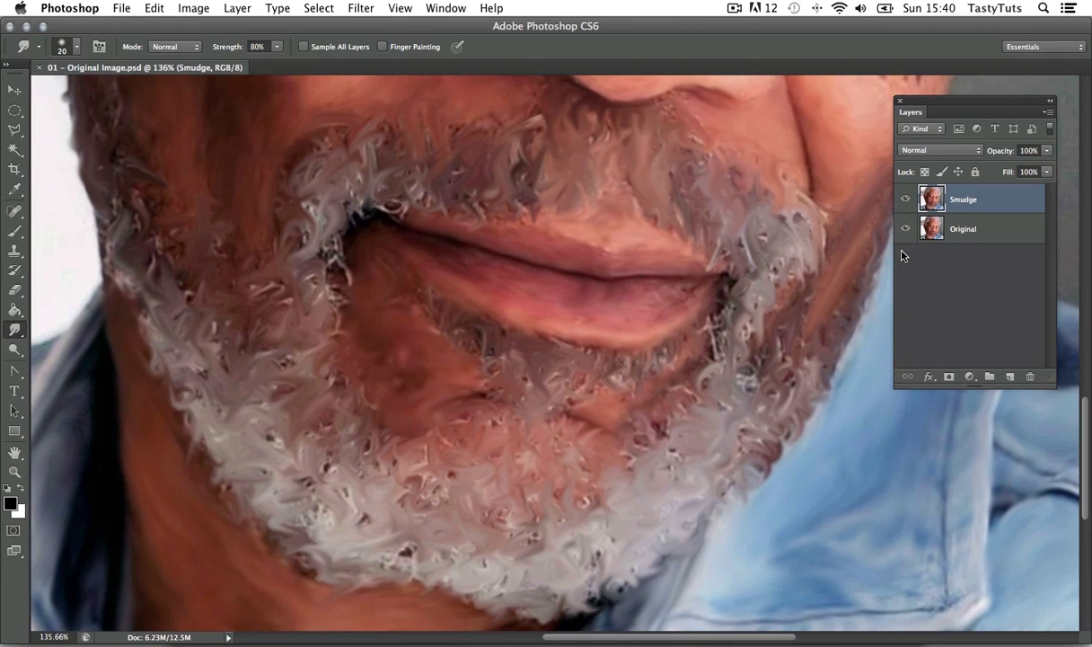
- Toggle the Smudge layer's visibility to compare the smudged beard and moustache with the original
left_click(905, 201)
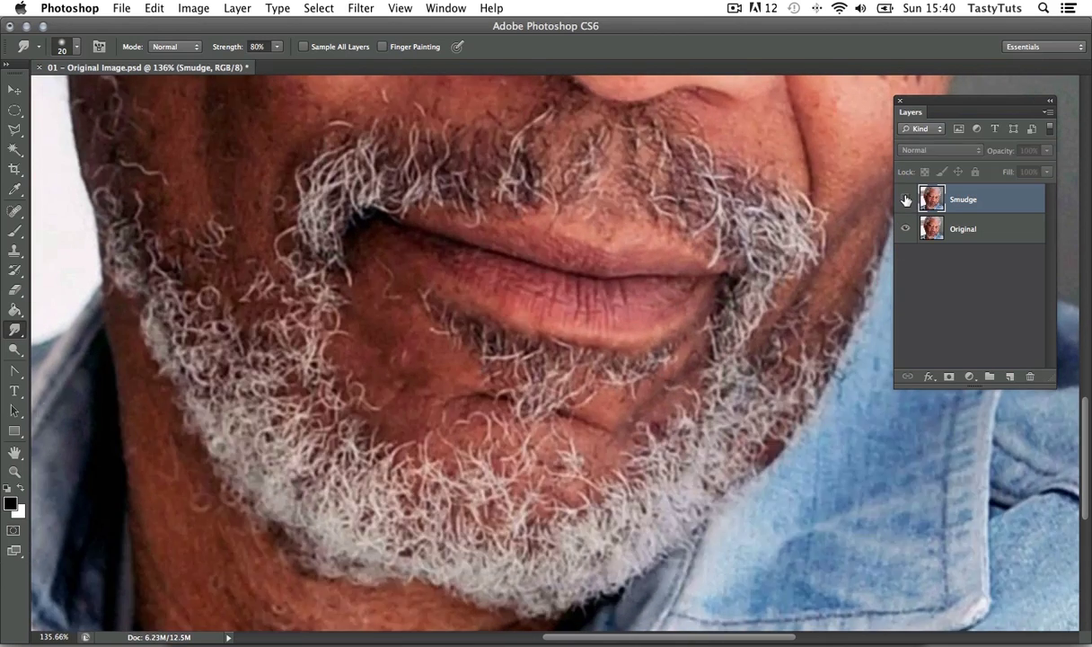
left_click(905, 201)
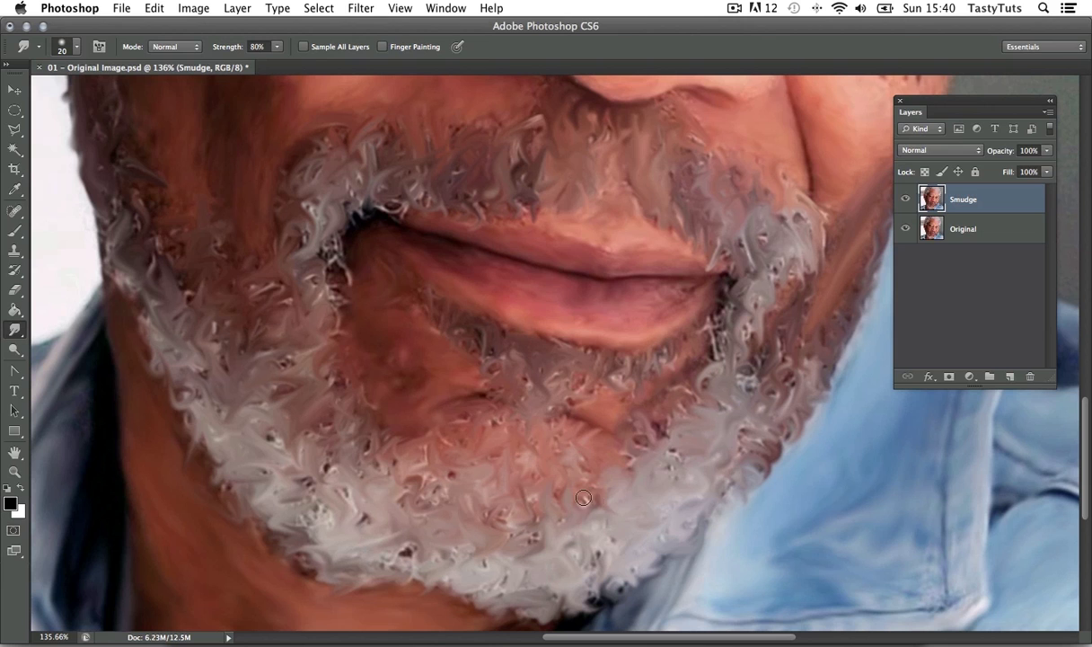
key("z")
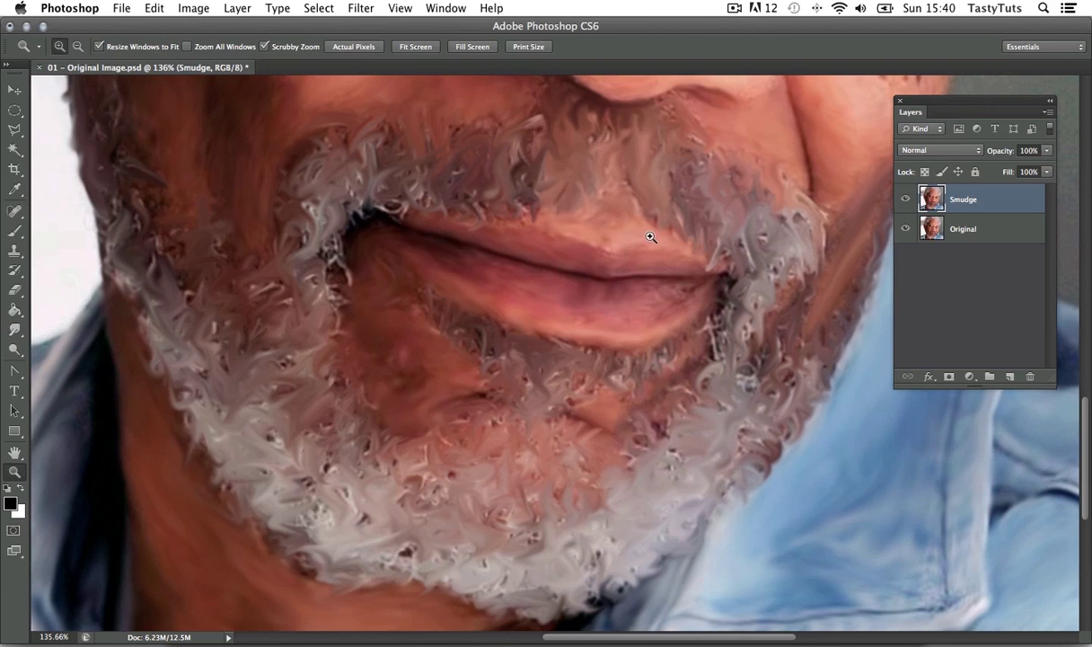
left_click_drag(649, 237, 629, 259)
left_click(904, 201)
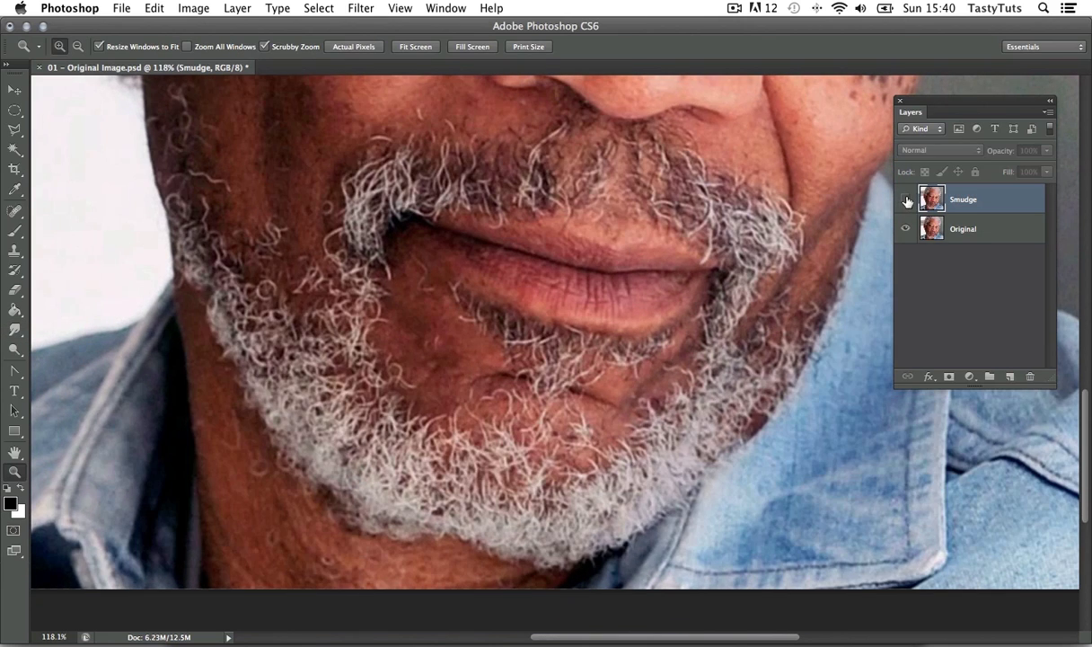
left_click(905, 202)
- Smudge broad zigzag strokes through the hair from the subject's right temple up to the crown with a 40 px brush
left_click_drag(481, 197, 453, 365)
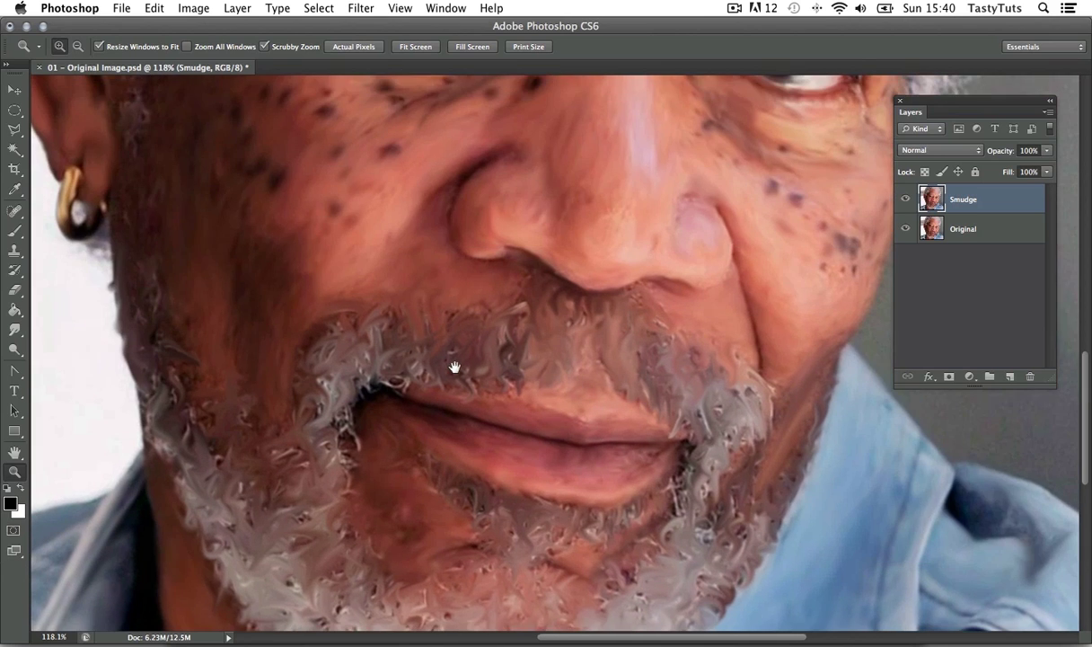
left_click_drag(527, 256, 504, 288)
left_click_drag(495, 183, 483, 262)
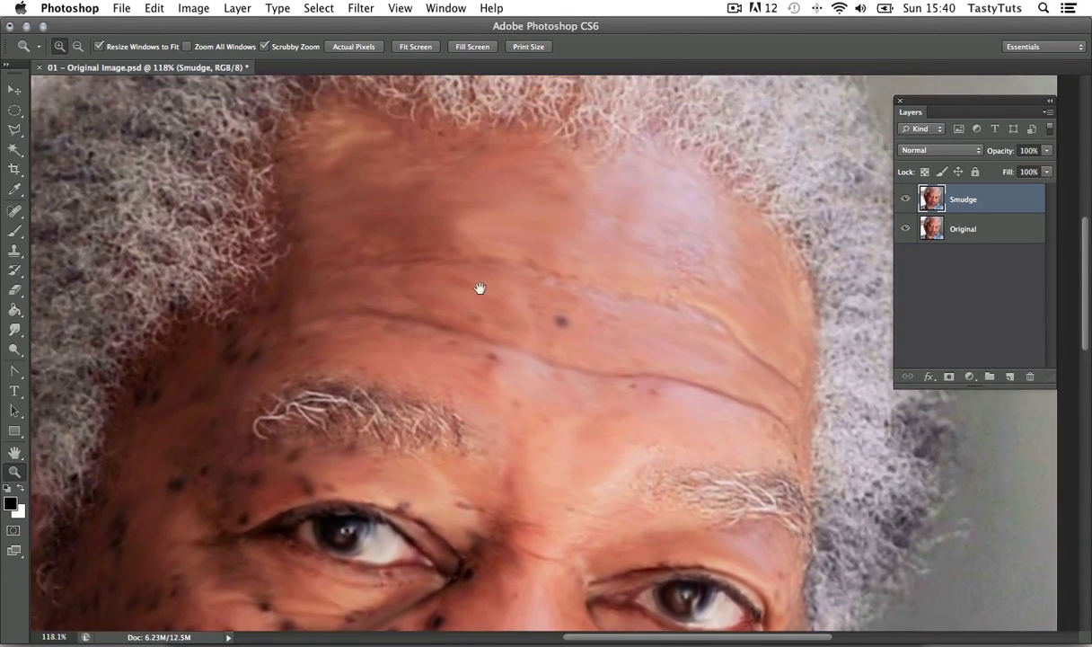
left_click_drag(763, 530, 498, 321)
left_click_drag(388, 364, 464, 310)
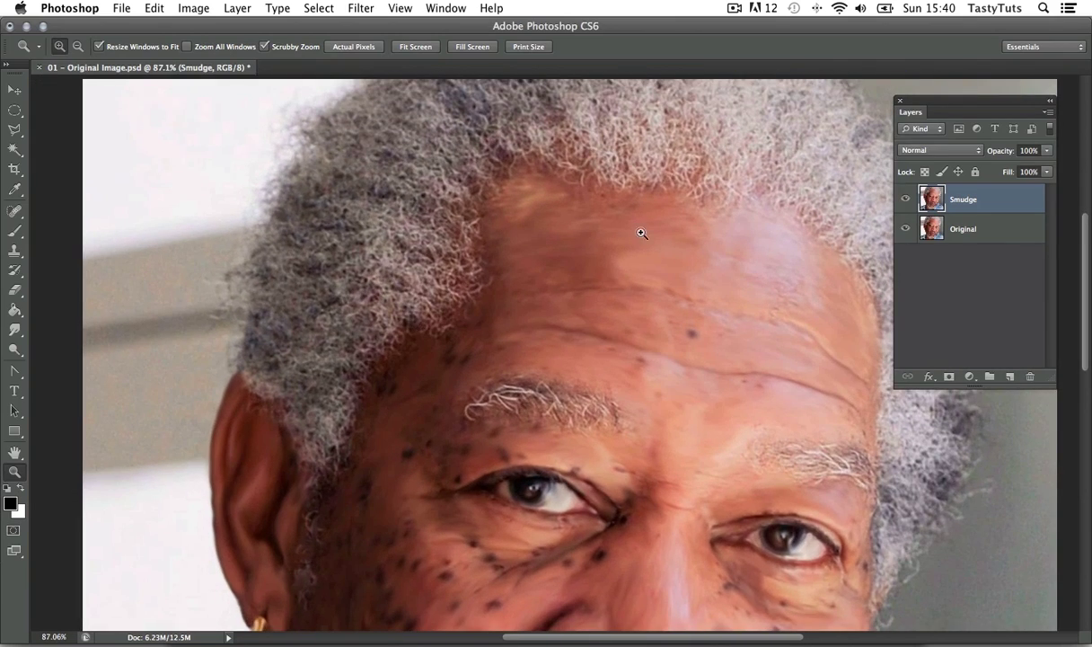
left_click(15, 330)
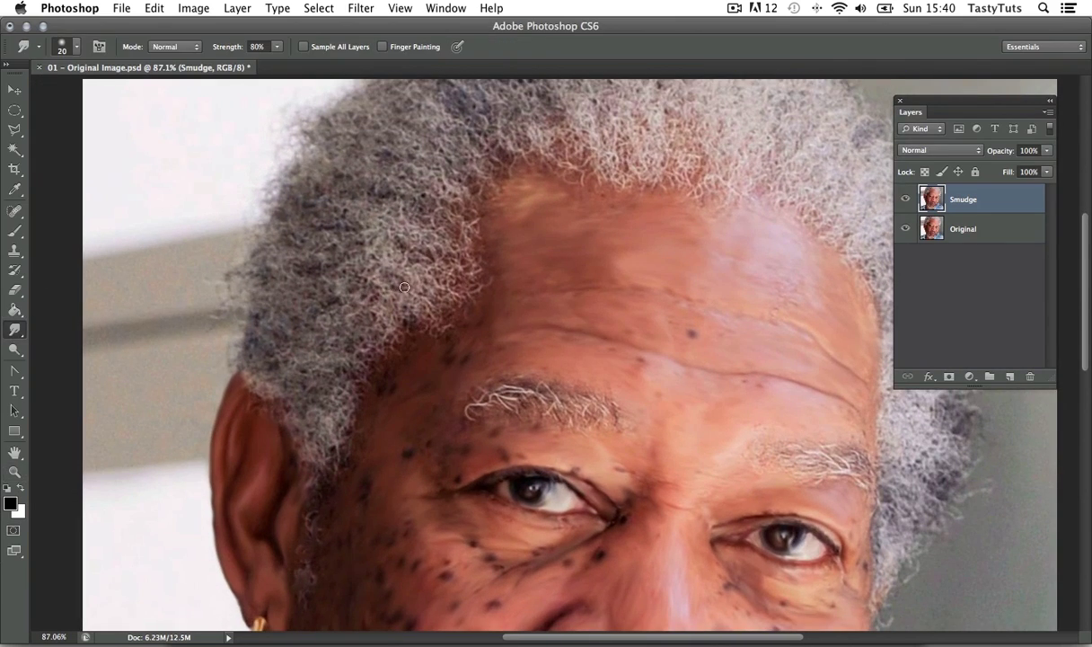
mouse_move(413, 290)
left_mouse_down()
mouse_move(359, 225)
mouse_move(279, 214)
mouse_move(396, 235)
mouse_move(431, 229)
left_mouse_up()
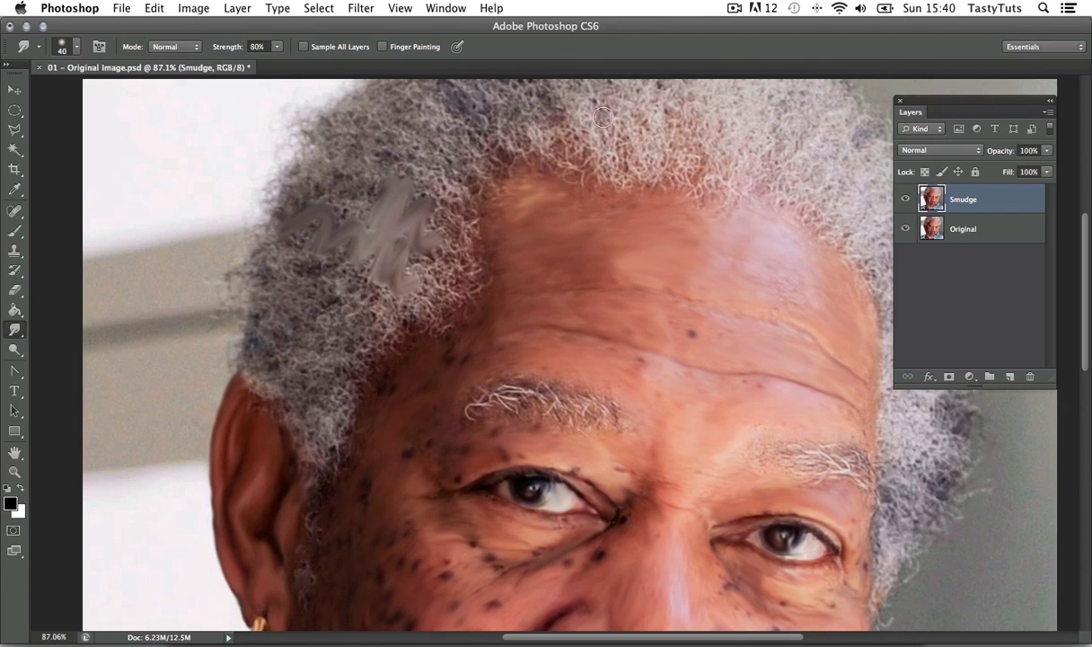
mouse_move(430, 168)
left_mouse_down()
mouse_move(390, 177)
mouse_move(372, 135)
mouse_move(343, 247)
mouse_move(359, 218)
mouse_move(327, 195)
mouse_move(297, 277)
mouse_move(350, 310)
mouse_move(304, 217)
mouse_move(324, 342)
mouse_move(319, 285)
mouse_move(247, 287)
left_mouse_up()
left_click_drag(449, 123, 368, 84)
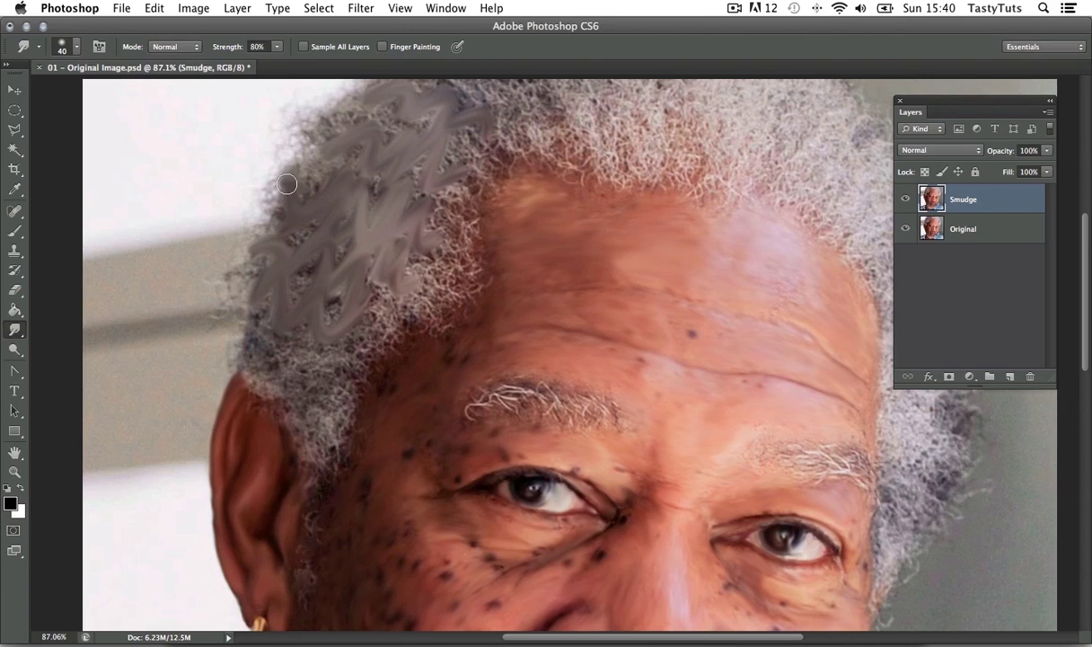
left_click_drag(559, 140, 474, 83)
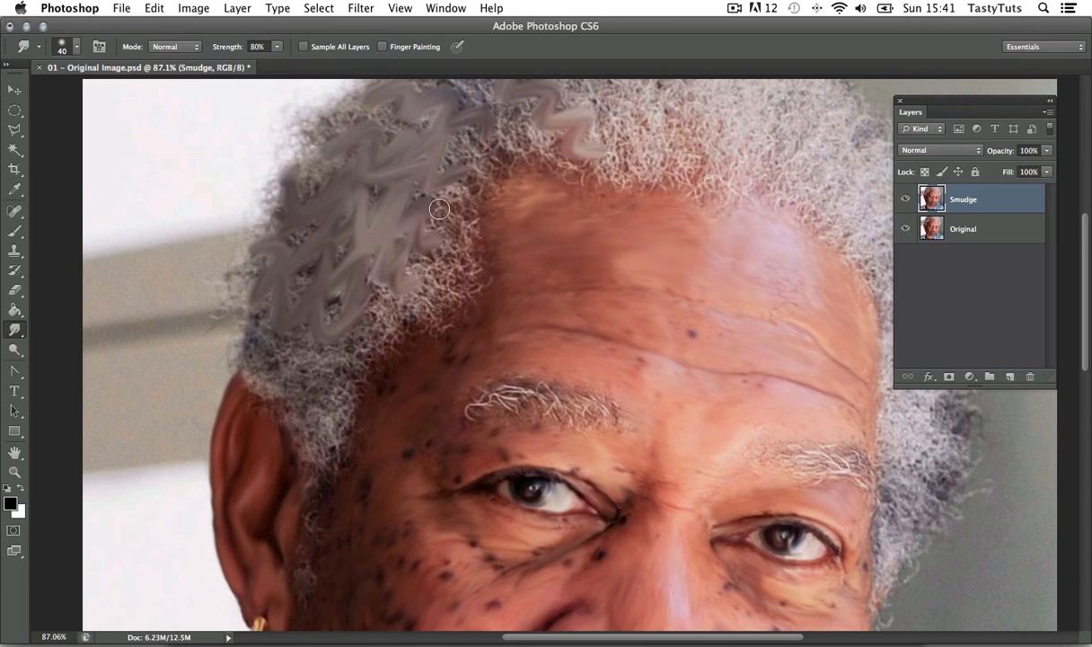
- Smudge the outer edge of the hair on the subject's right side and the area above the ear with the 40 px brush
mouse_move(333, 381)
left_mouse_down()
mouse_move(256, 317)
mouse_move(297, 285)
mouse_move(243, 215)
mouse_move(247, 175)
mouse_move(296, 133)
mouse_move(275, 117)
mouse_move(312, 127)
mouse_move(305, 97)
mouse_move(266, 168)
left_mouse_up()
mouse_move(253, 260)
left_mouse_down()
mouse_move(213, 271)
mouse_move(257, 333)
left_mouse_up()
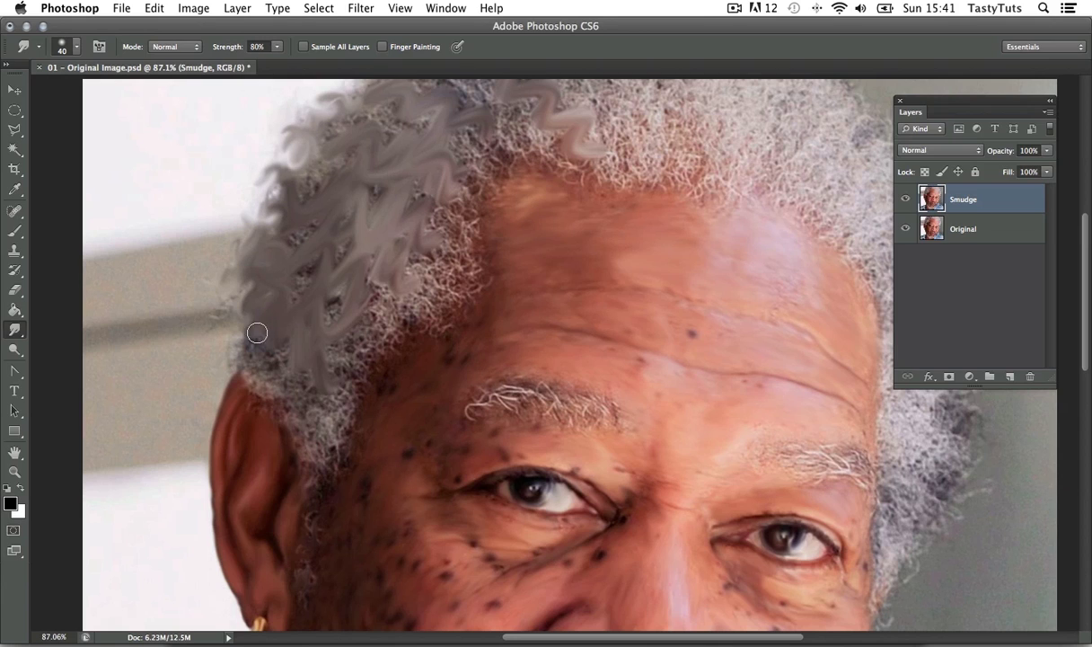
mouse_move(284, 212)
left_mouse_down()
mouse_move(301, 195)
mouse_move(279, 180)
left_mouse_up()
- Smudge the hair above the forehead toward the subject's left side with a 50 px brush
key("]")
mouse_move(634, 143)
left_mouse_down()
mouse_move(669, 95)
mouse_move(706, 100)
left_mouse_up()
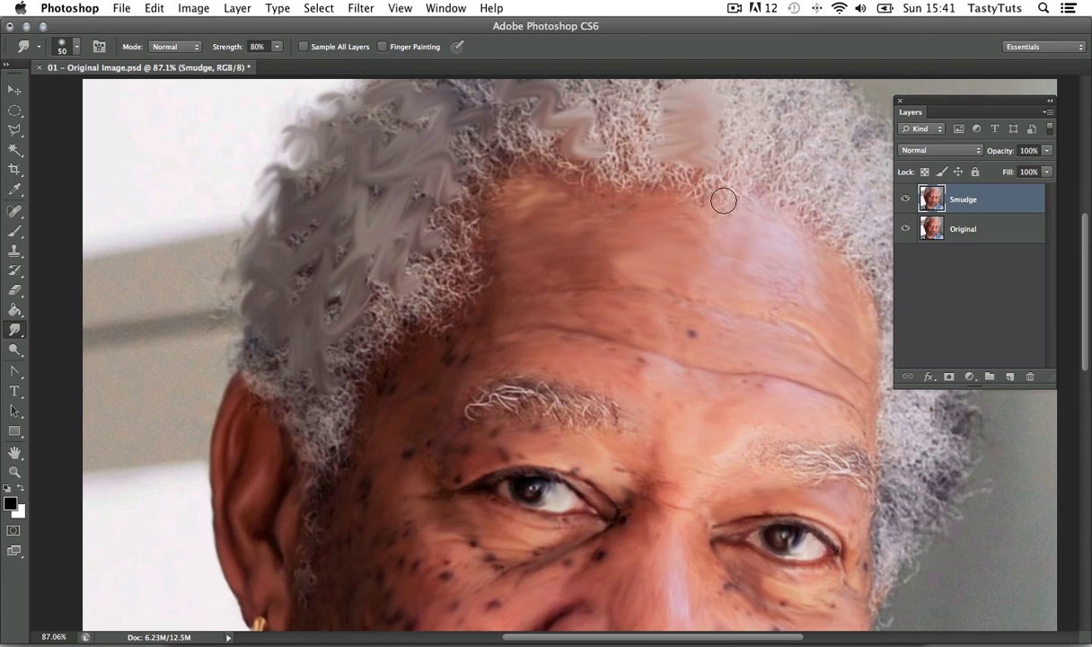
key("space")
mouse_move(648, 219)
left_mouse_down()
mouse_move(498, 273)
mouse_move(445, 257)
left_mouse_up()
mouse_move(563, 171)
left_mouse_down()
mouse_move(587, 146)
mouse_move(652, 173)
mouse_move(651, 222)
left_mouse_up()
- Smudge the hair down the subject's left side of the head with a 35 px brush
key("[")
key("[")
key("[")
mouse_move(638, 266)
left_mouse_down()
mouse_move(663, 211)
mouse_move(668, 266)
mouse_move(721, 318)
mouse_move(699, 361)
mouse_move(725, 372)
mouse_move(687, 400)
mouse_move(717, 431)
mouse_move(705, 445)
mouse_move(744, 486)
mouse_move(731, 510)
left_mouse_up()
mouse_move(741, 524)
left_mouse_down()
mouse_move(742, 448)
mouse_move(763, 459)
mouse_move(753, 424)
mouse_move(741, 447)
mouse_move(713, 426)
mouse_move(751, 443)
left_mouse_up()
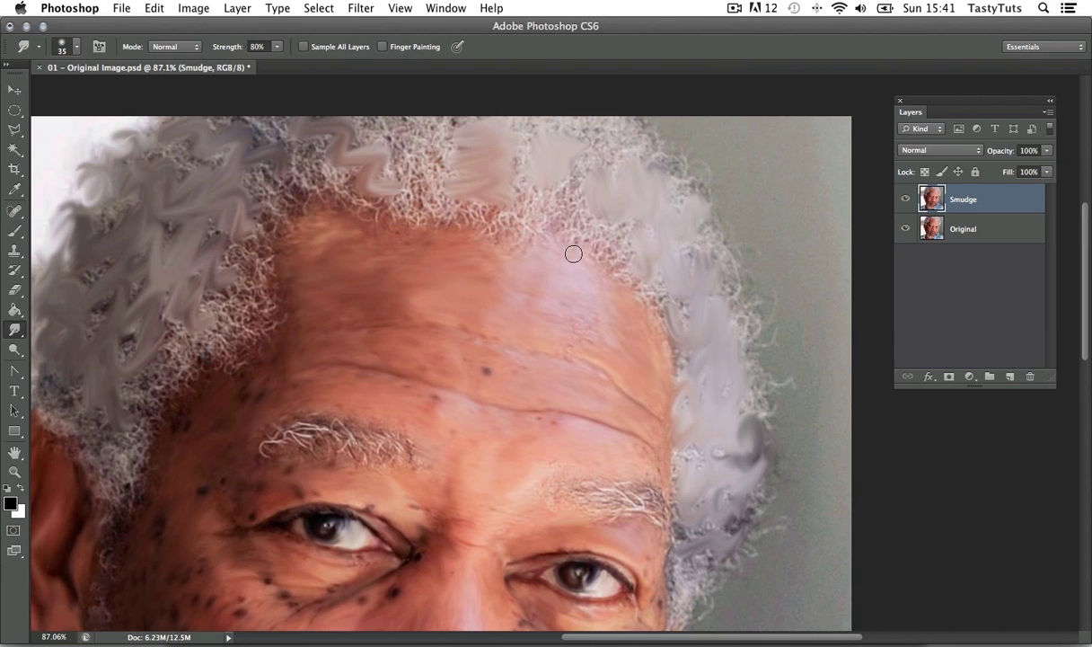
- Smudge the curls along the hairline at the subject's right temple into the skin with a 20 px brush
key("z")
left_click_drag(234, 360, 208, 267)
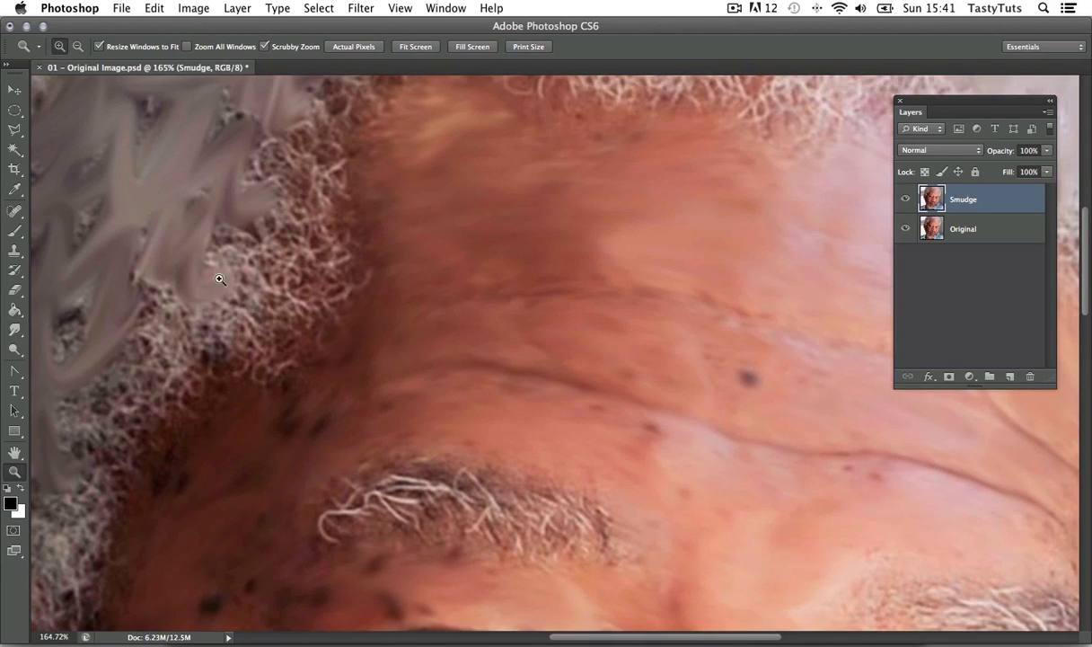
key("g")
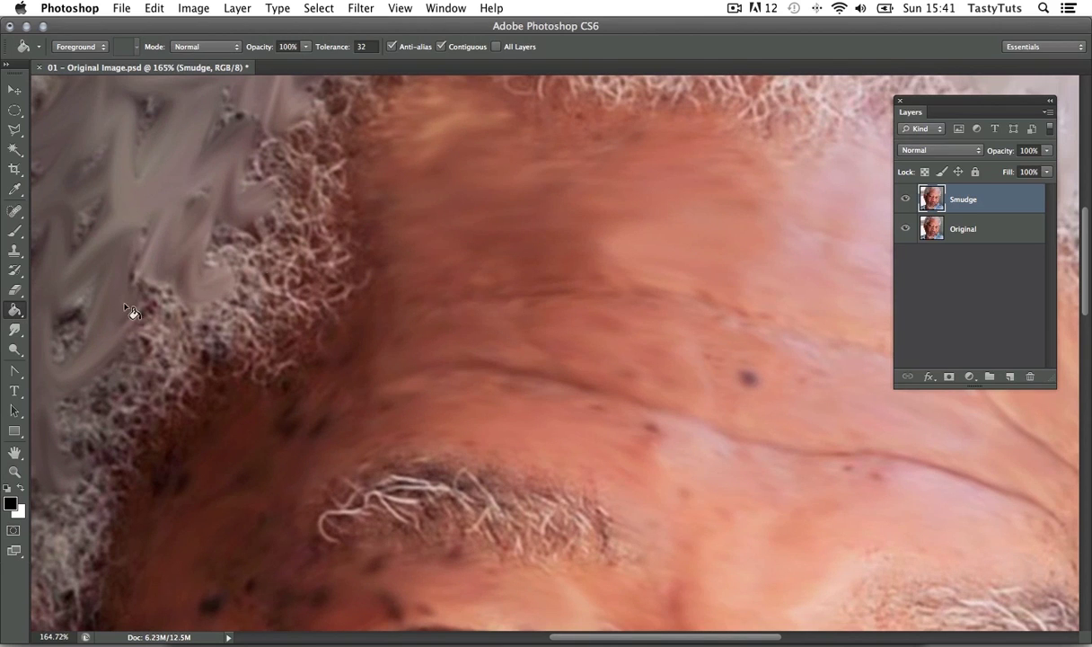
left_click(14, 330)
key("bracketleft")
key("bracketleft")
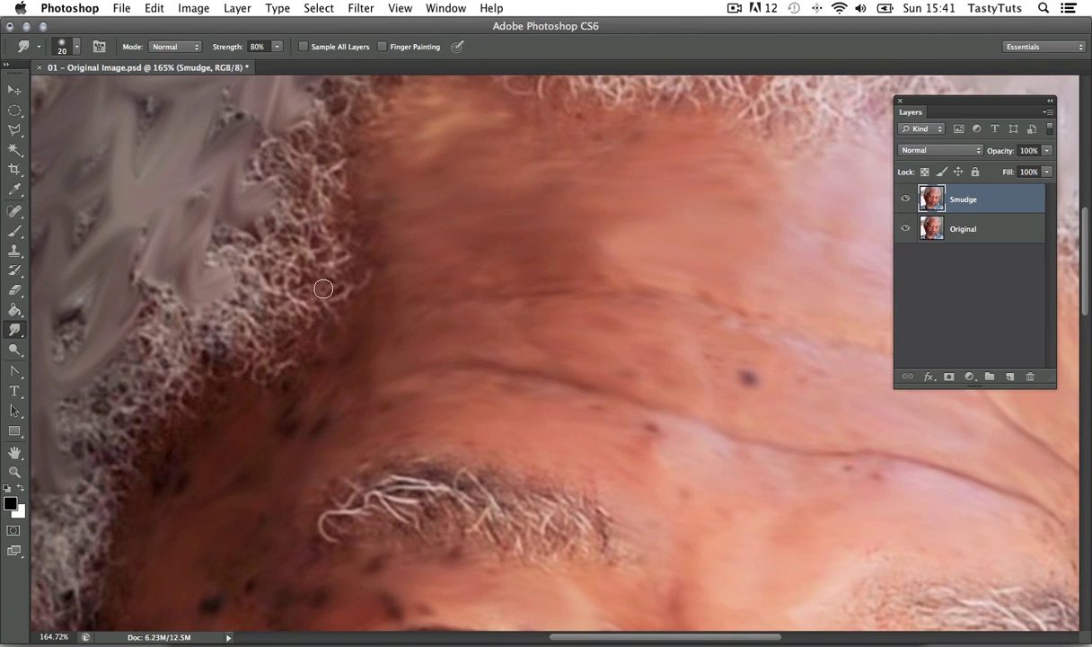
key("bracketright")
mouse_move(261, 271)
left_mouse_down()
mouse_move(308, 273)
mouse_move(343, 239)
mouse_move(296, 166)
mouse_move(334, 179)
mouse_move(356, 147)
mouse_move(269, 297)
mouse_move(214, 319)
mouse_move(256, 356)
mouse_move(253, 312)
mouse_move(191, 331)
mouse_move(219, 359)
mouse_move(179, 372)
mouse_move(177, 410)
mouse_move(247, 353)
mouse_move(212, 355)
mouse_move(198, 384)
mouse_move(142, 388)
mouse_move(188, 396)
mouse_move(201, 423)
mouse_move(171, 350)
mouse_move(316, 255)
left_mouse_up()
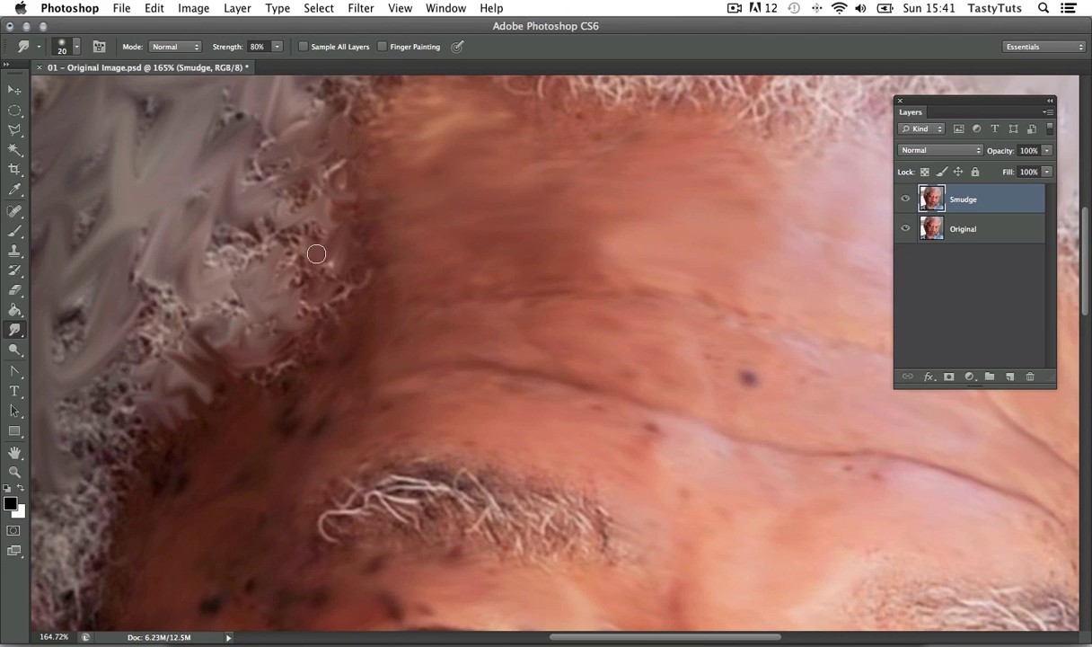
left_click_drag(227, 368, 189, 344)
- Smudge the hair at the lower temple and sideburn beside the subject's right ear, starting with a 15 px brush
key("space")
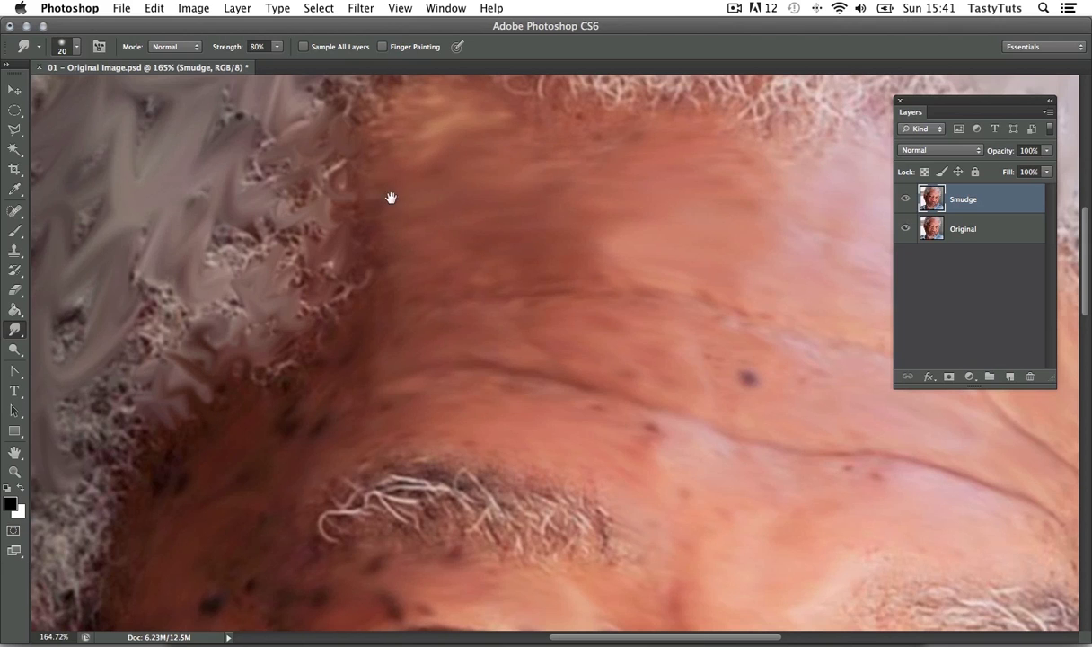
left_click_drag(391, 197, 299, 368)
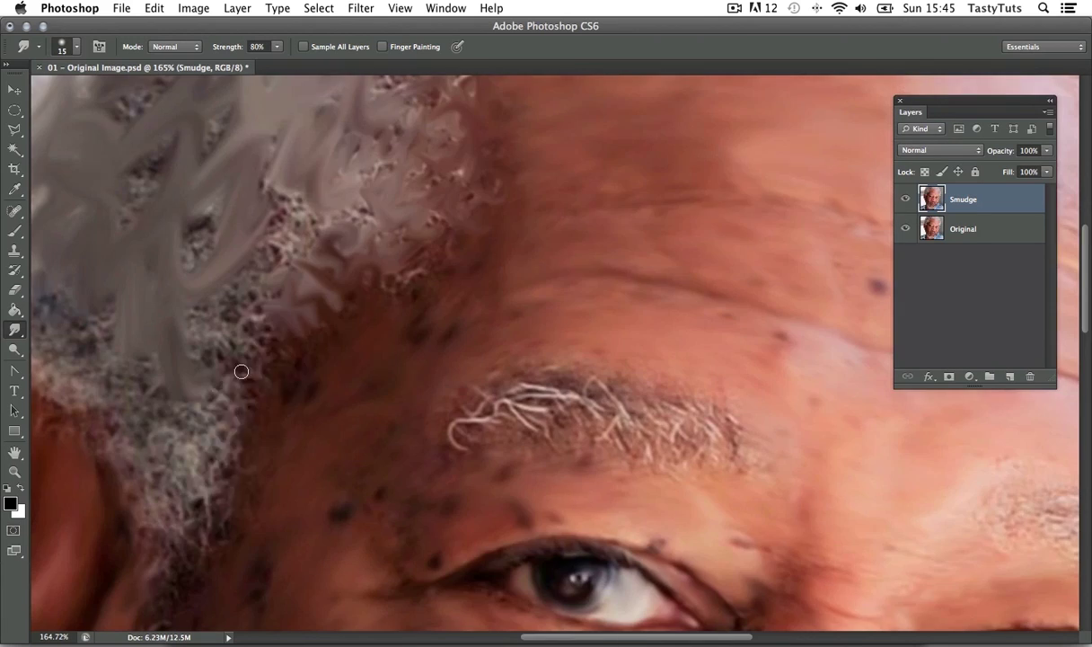
left_click_drag(242, 371, 241, 287)
key("bracketright")
mouse_move(263, 551)
left_mouse_down()
mouse_move(342, 361)
mouse_move(508, 556)
left_mouse_up()
- Hide the Smudge layer to compare the smudged hair and eyebrows with the original
left_click_drag(402, 201, 356, 414)
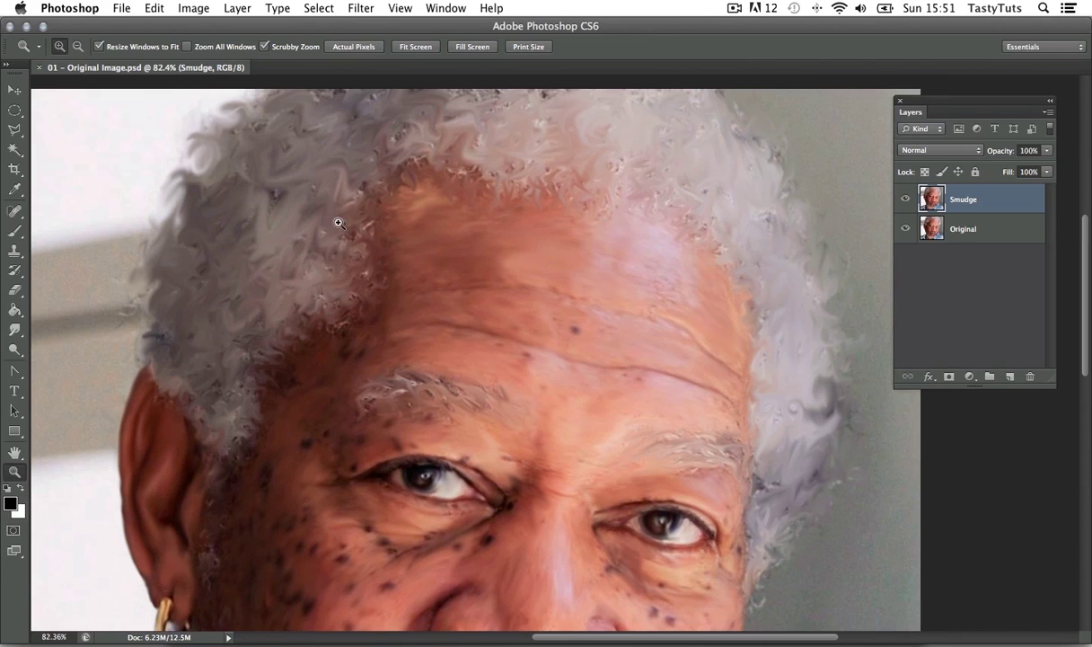
left_click(906, 199)
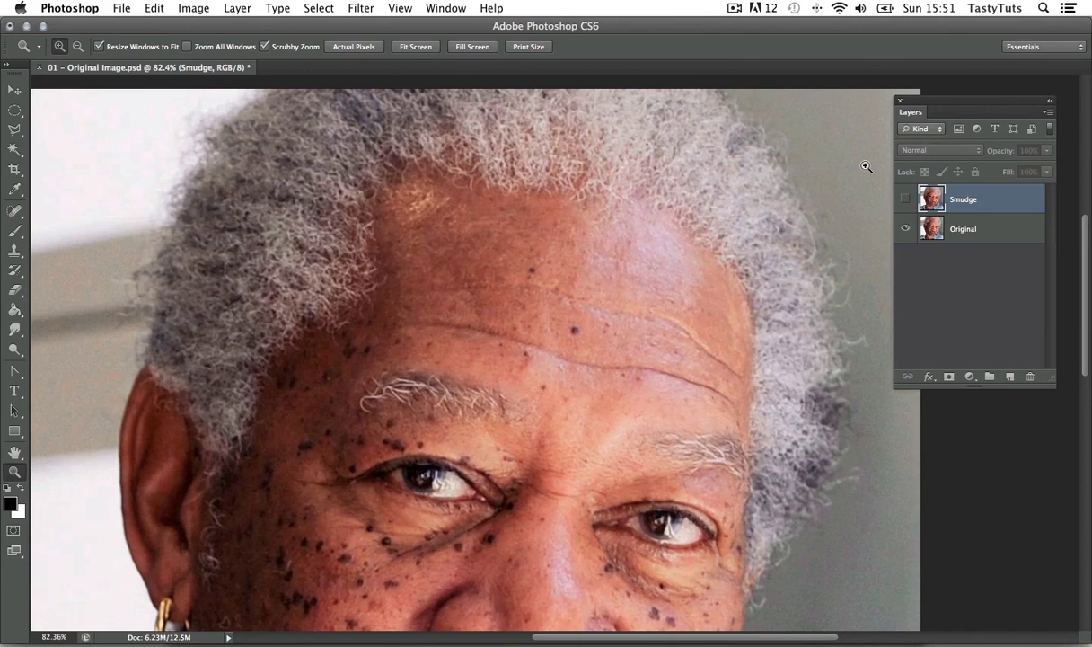
- Show the Smudge layer again and review the whole smudged portrait
left_click(905, 200)
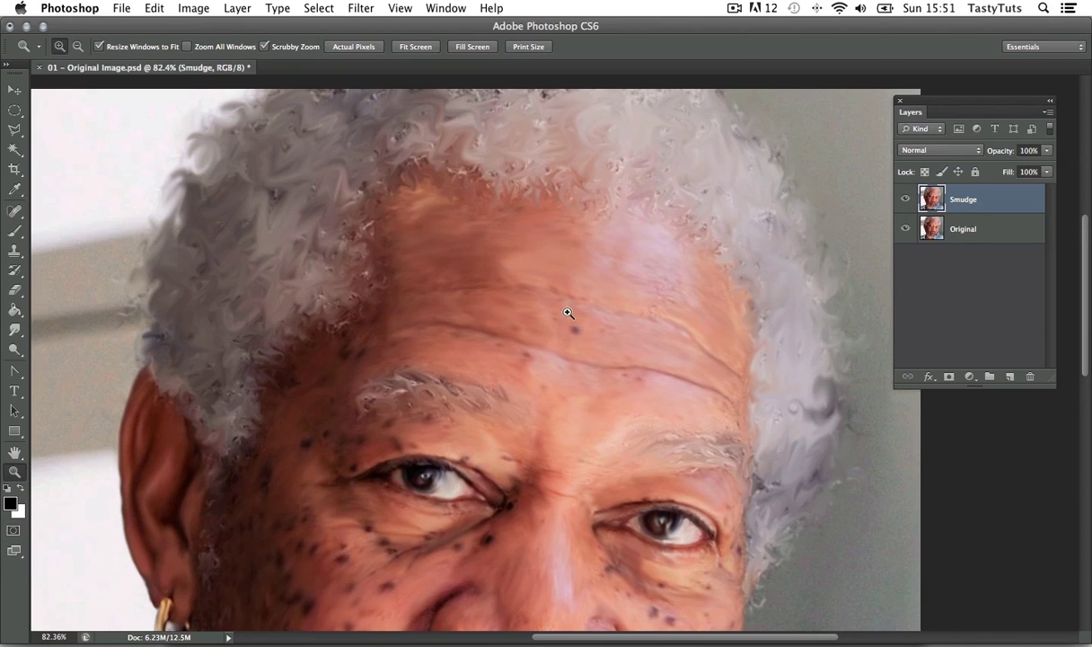
left_click_drag(568, 312, 547, 337)
left_click_drag(551, 413, 540, 324)
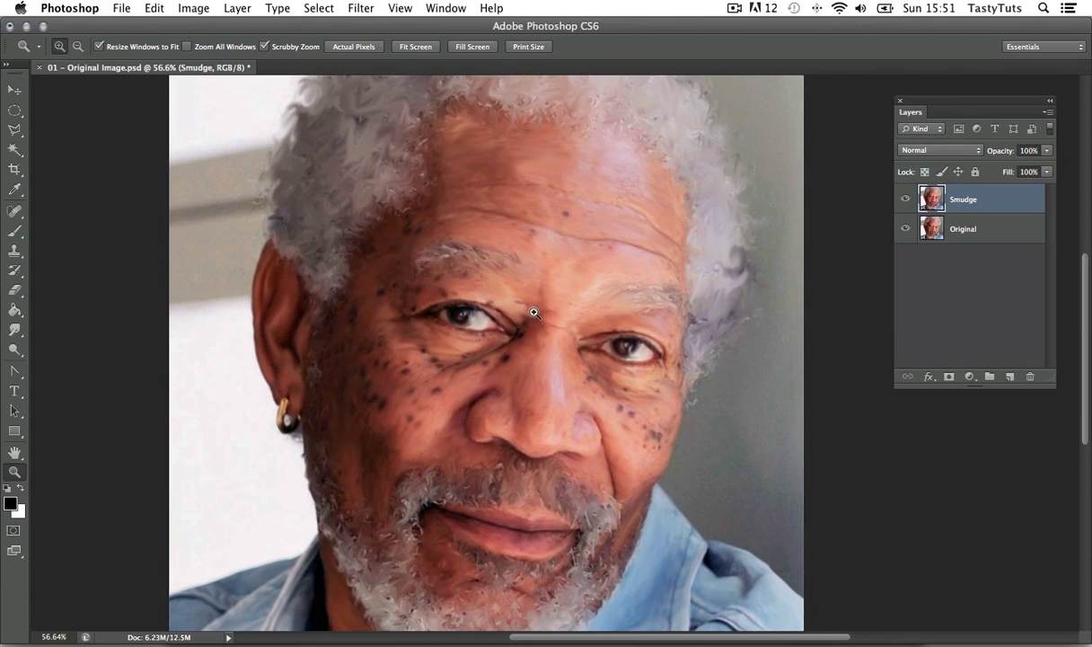
left_click_drag(577, 277, 559, 296)
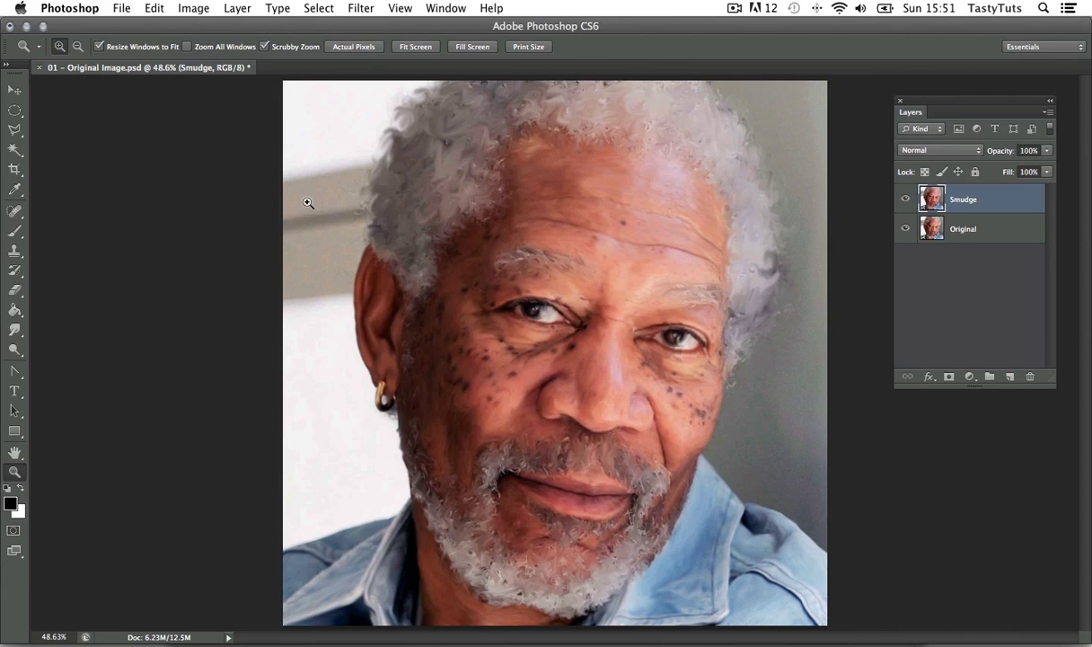
- Smudge the dark green-grey background beside the subject's left side with a 150 px brush
left_click(16, 330)
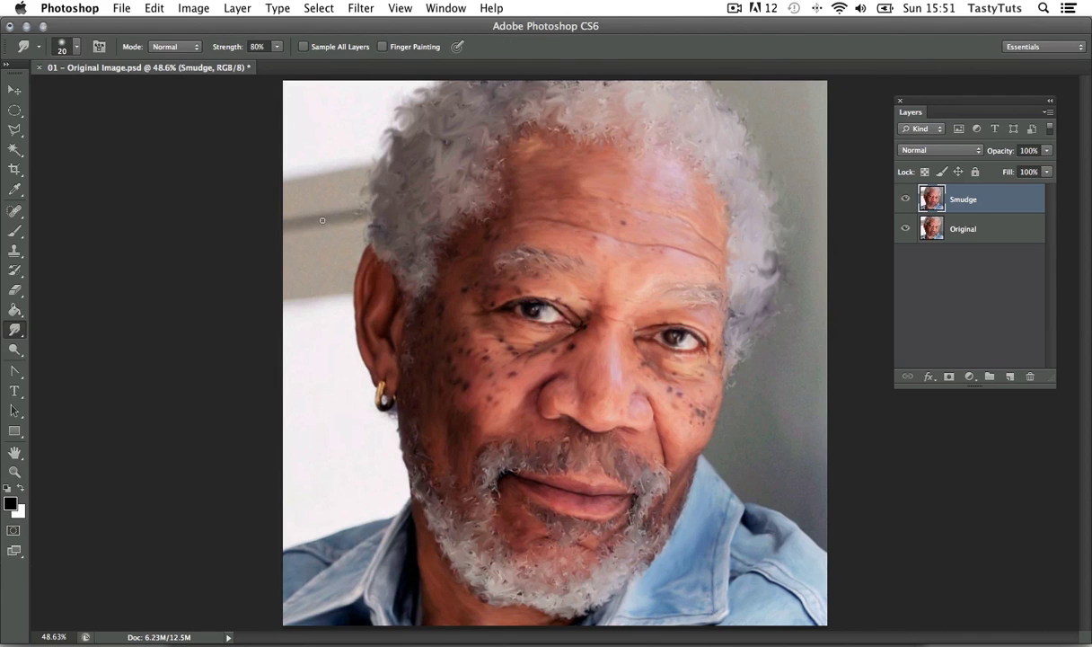
key("bracketright")
key("bracketright")
key("bracketright")
key("bracketright")
key("bracketright")
key("bracketright")
key("bracketright")
mouse_move(774, 420)
left_mouse_down()
mouse_move(816, 437)
mouse_move(810, 465)
mouse_move(736, 416)
mouse_move(825, 360)
mouse_move(792, 406)
mouse_move(825, 489)
mouse_move(791, 452)
mouse_move(831, 531)
left_mouse_up()
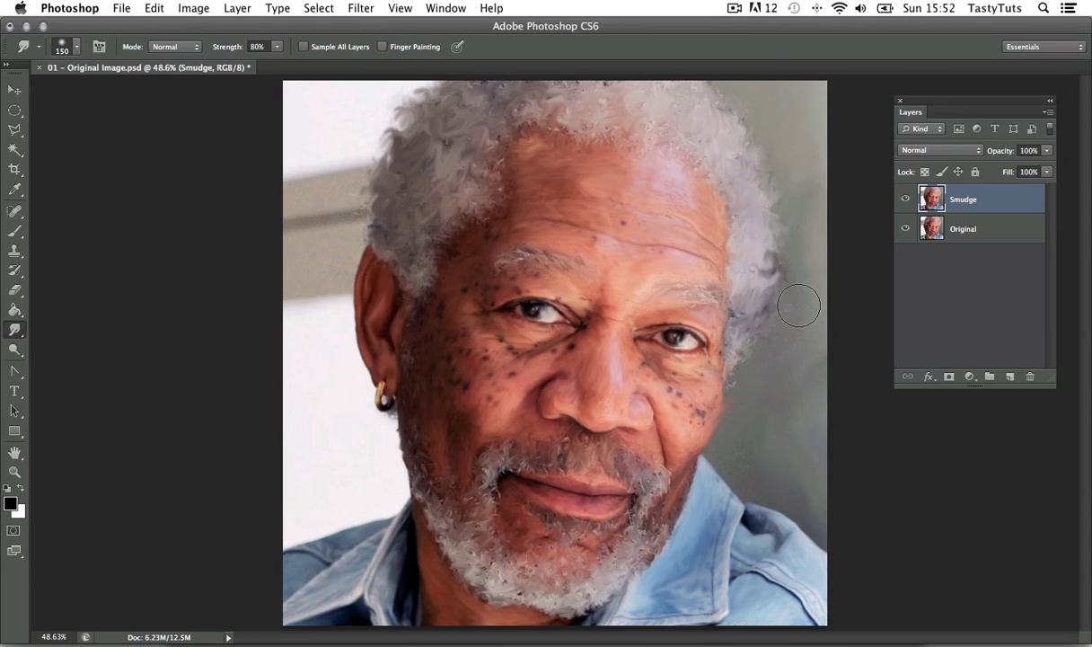
- Smudge the white and beige striped background beside the subject's right ear with the 150 px brush, then enlarge the brush to 175 px
mouse_move(325, 161)
left_mouse_down()
mouse_move(346, 164)
mouse_move(332, 165)
left_mouse_up()
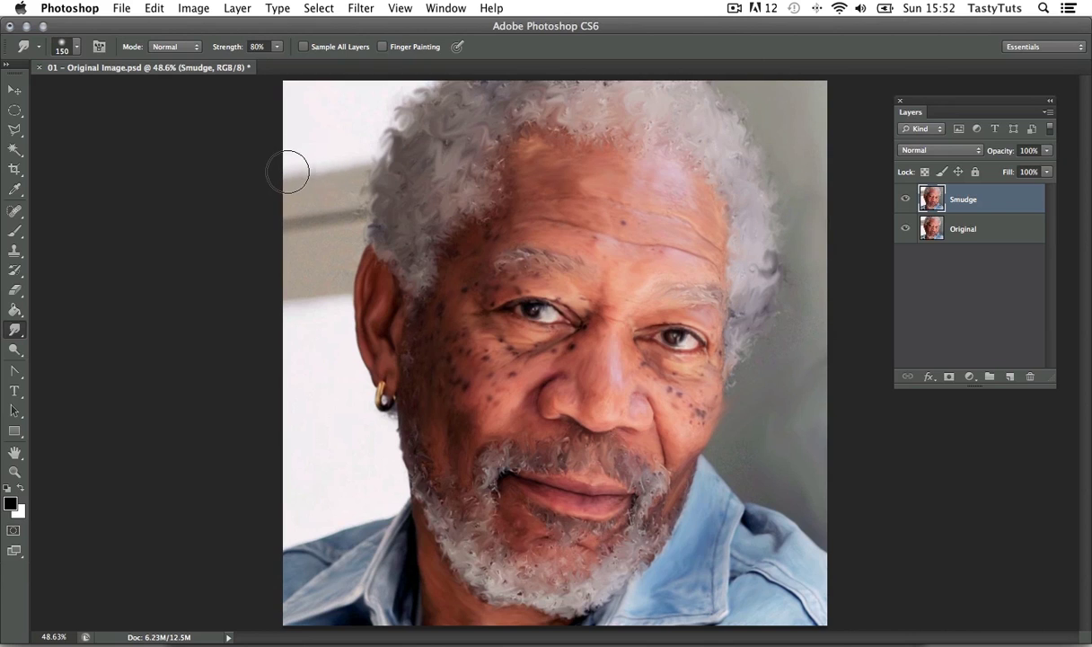
mouse_move(292, 223)
left_mouse_down()
mouse_move(337, 220)
mouse_move(307, 235)
mouse_move(348, 220)
left_mouse_up()
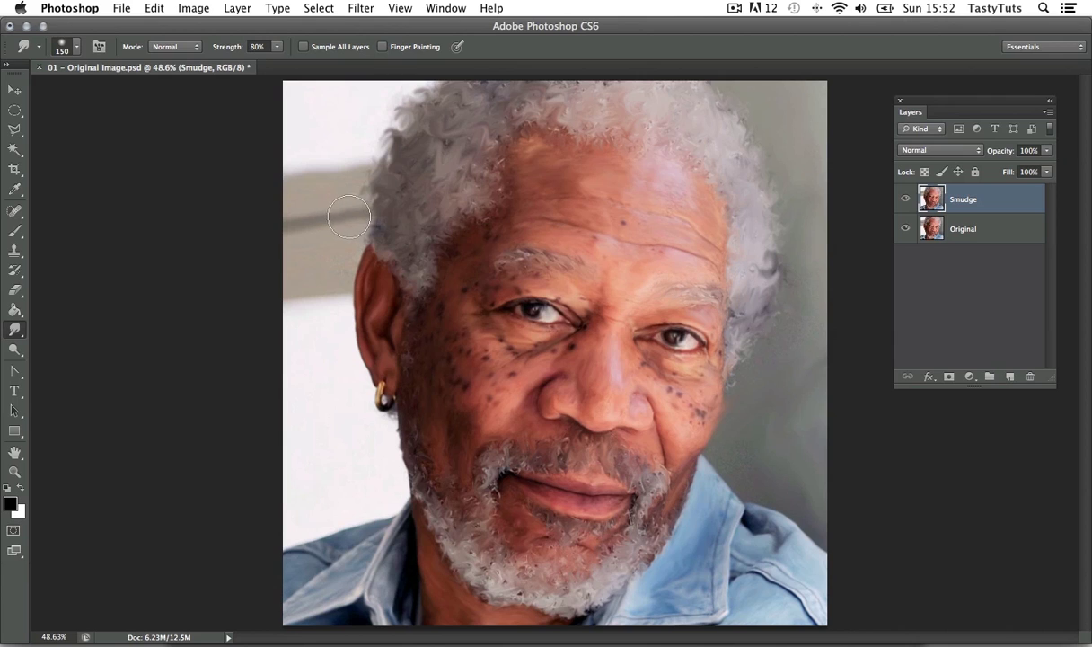
key("bracketleft")
key("bracketleft")
key("bracketleft")
key("bracketright")
key("bracketright")
key("bracketright")
key("bracketright")
- Smudge the skin along the forehead wrinkles above the subject's left eyebrow with a 90 px brush
key("z")
left_click_drag(542, 344, 577, 298)
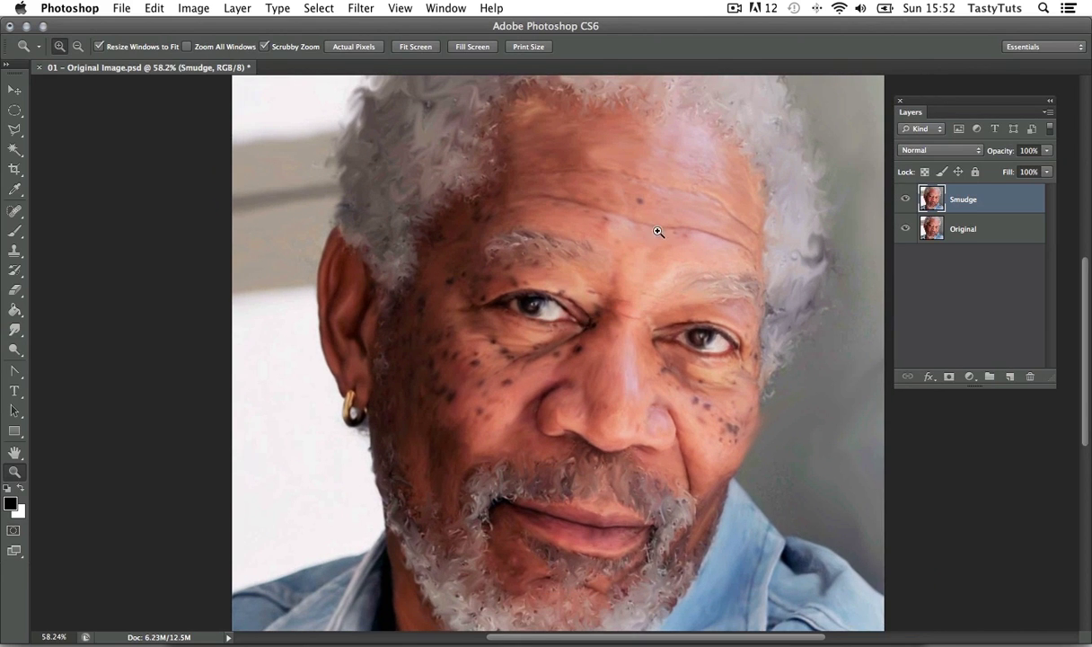
left_click_drag(687, 253, 620, 253)
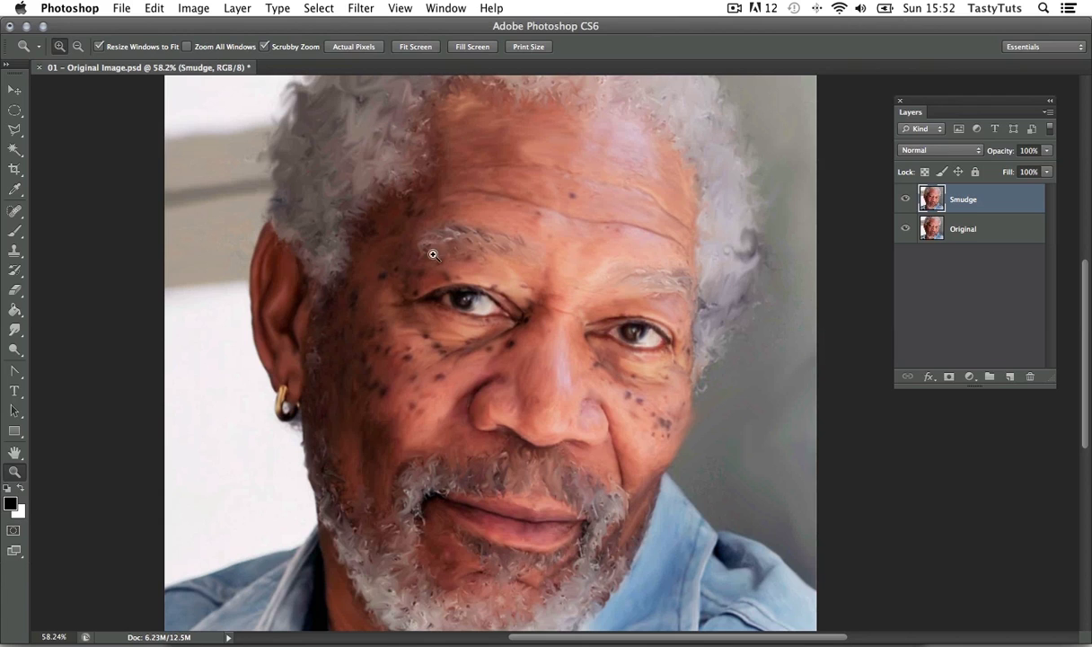
left_click(14, 330)
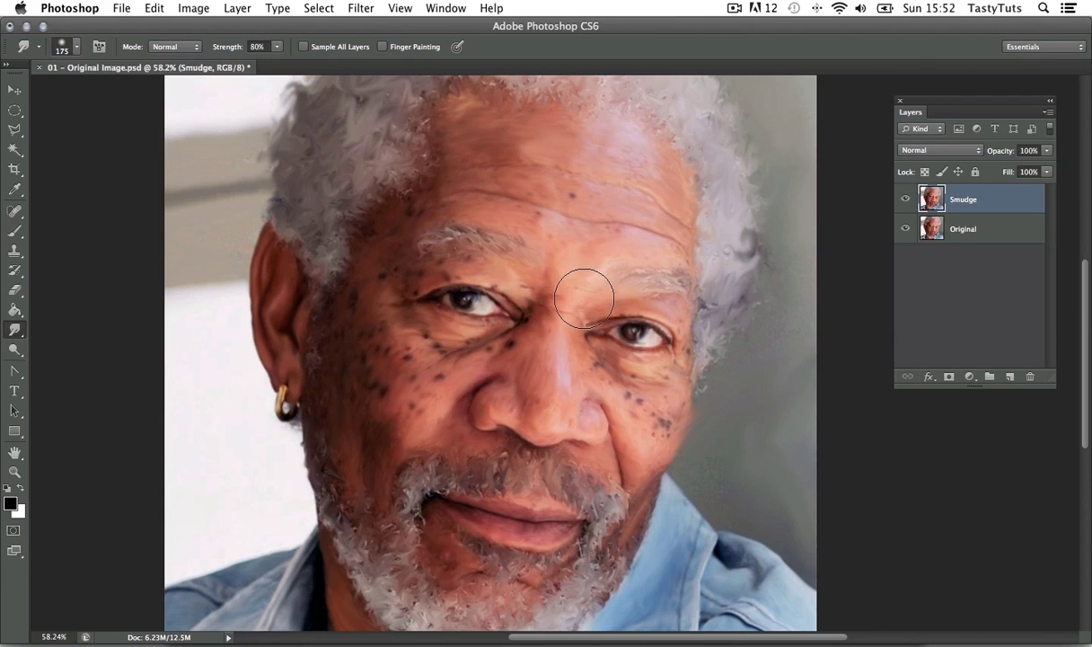
key("bracketleft")
key("bracketleft")
key("bracketleft")
key("bracketleft")
key("bracketleft")
key("bracketleft")
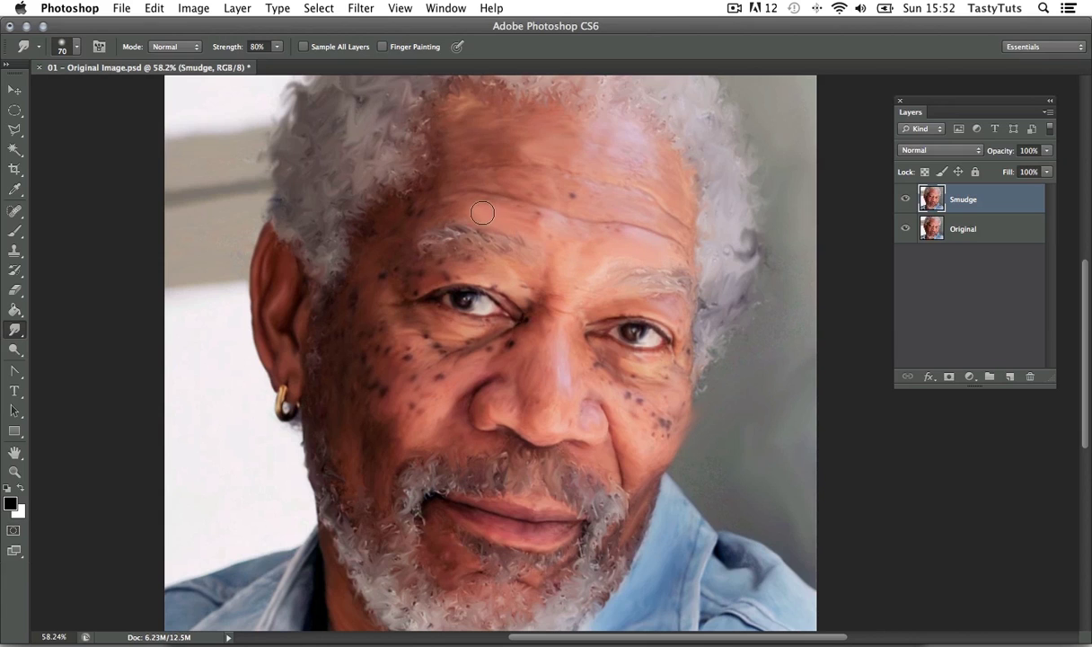
key("bracketright")
key("bracketright")
mouse_move(627, 217)
left_mouse_down()
mouse_move(645, 193)
mouse_move(612, 156)
mouse_move(670, 216)
mouse_move(665, 227)
mouse_move(682, 193)
left_mouse_up()
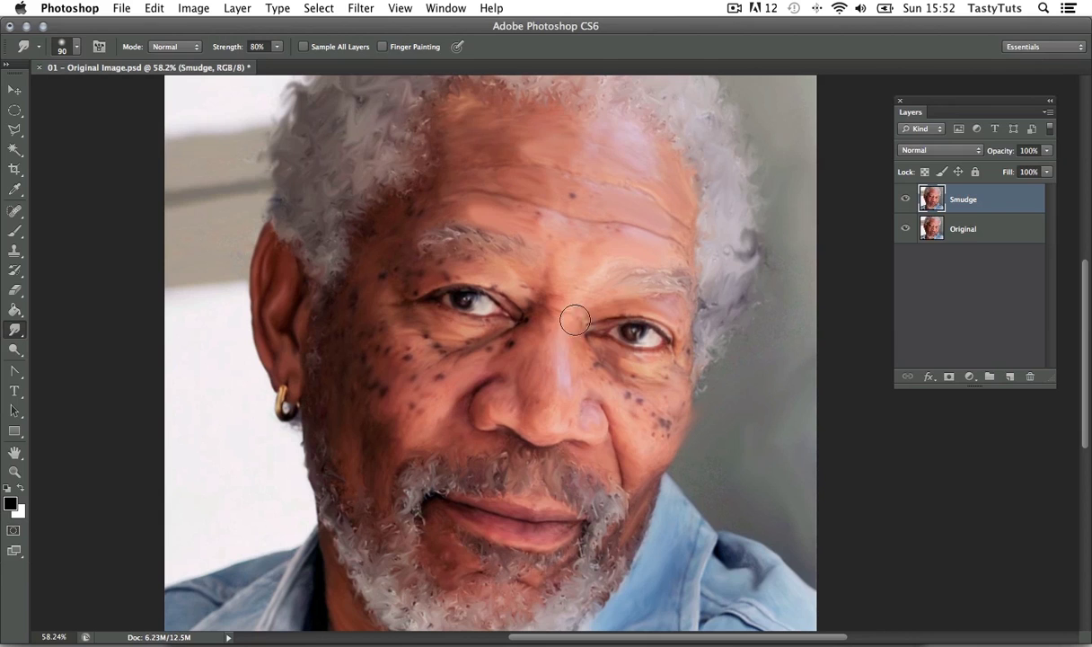
- Smudge the highlight from the bridge down to the tip of the nose, starting with a smaller brush of 70 px
key("bracketleft")
key("bracketleft")
mouse_move(564, 354)
left_mouse_down()
mouse_move(559, 416)
mouse_move(591, 317)
mouse_move(642, 406)
mouse_move(623, 419)
mouse_move(595, 423)
left_mouse_up()
key("bracketleft")
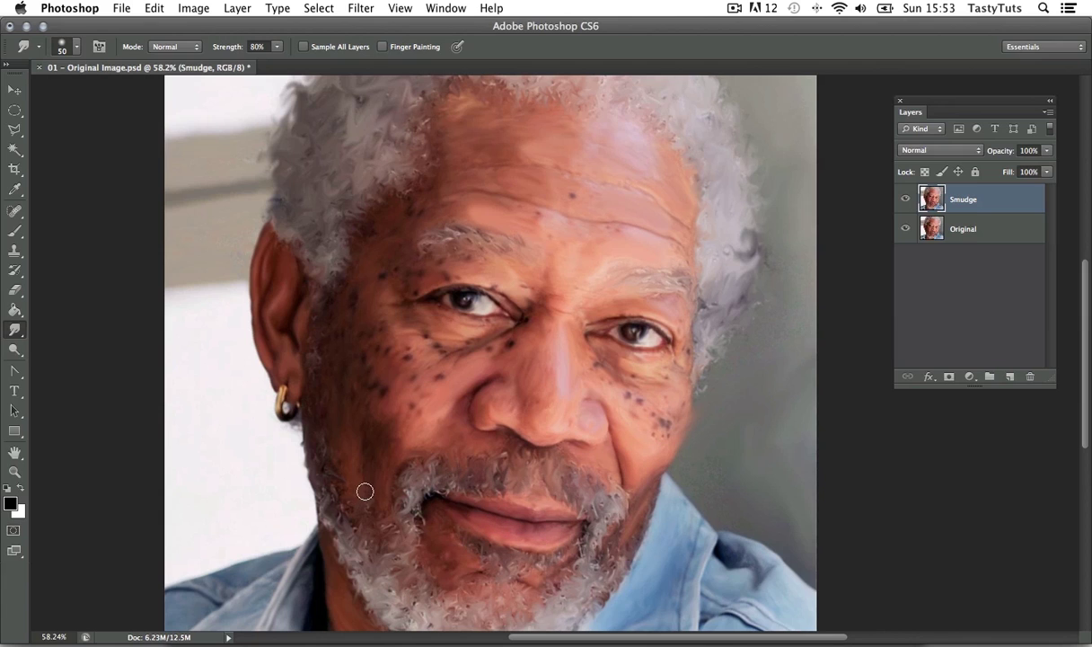
key("bracketright")
key("bracketright")
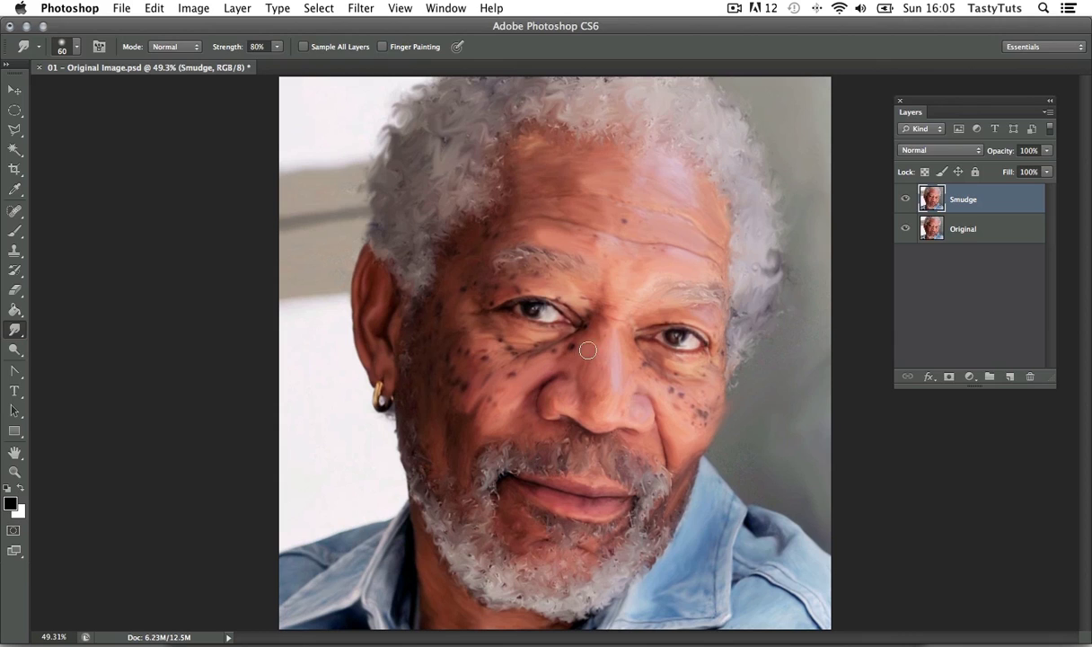
- Add a Curves adjustment layer above Smudge with a gentle S-curve that anchors the midtones, lifts the highlights and darkens the shadows
left_click(970, 376)
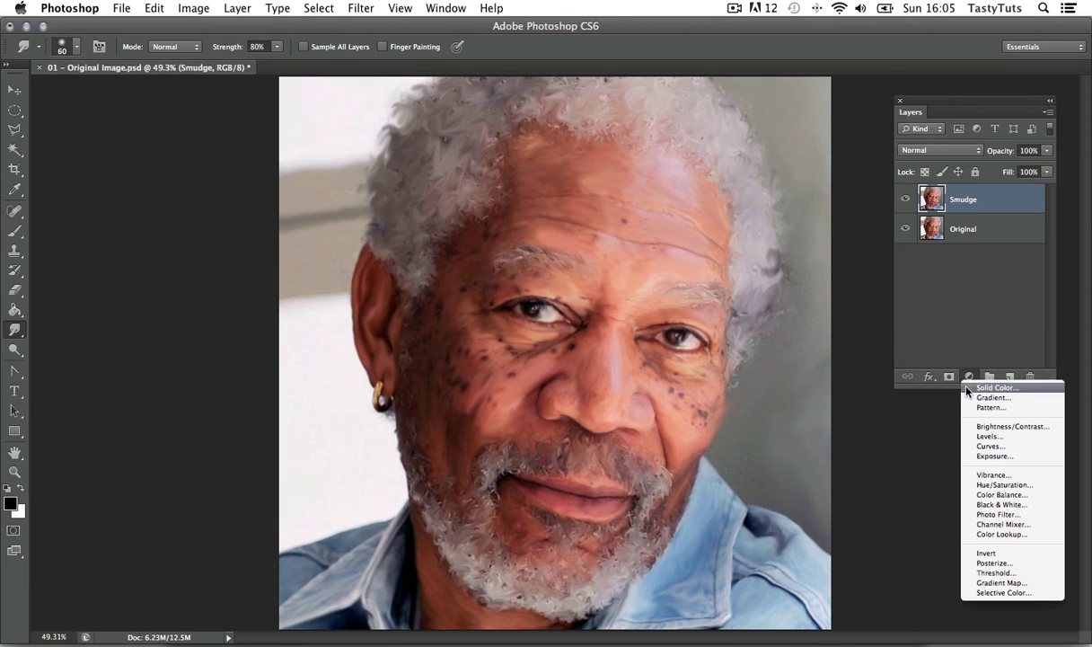
left_click(992, 446)
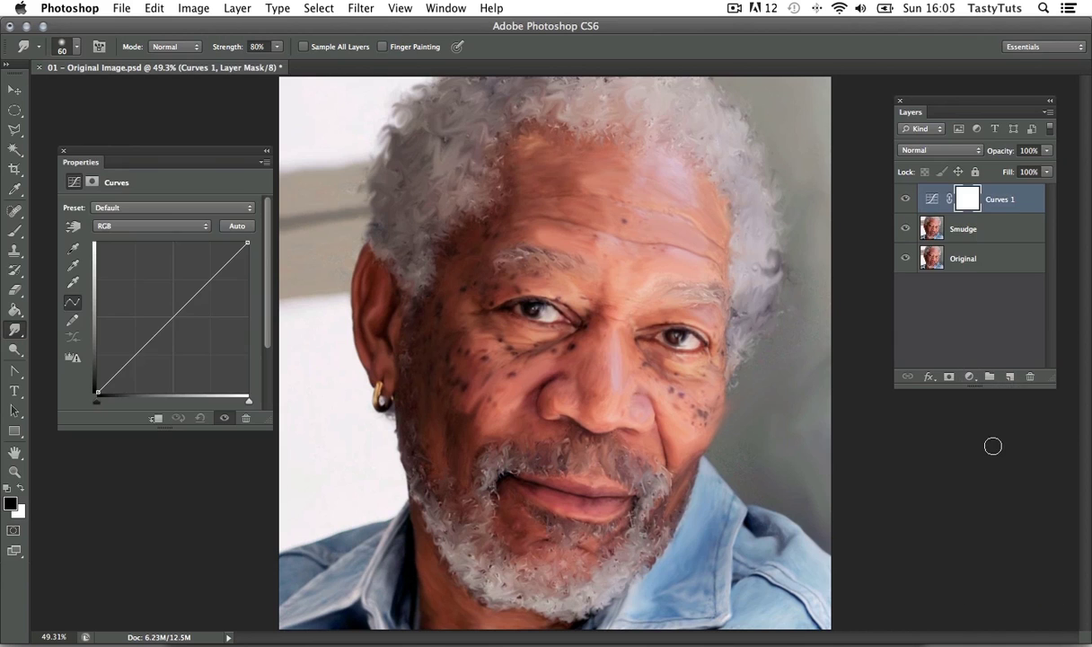
left_click(176, 320)
left_click_drag(211, 281, 212, 273)
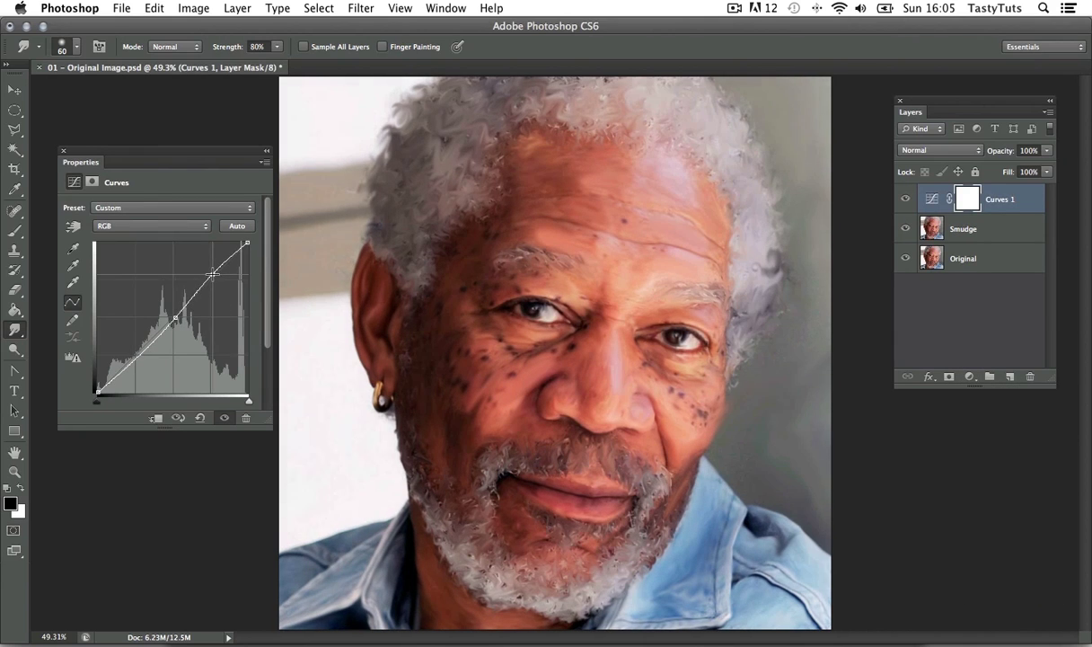
left_click_drag(136, 360, 144, 362)
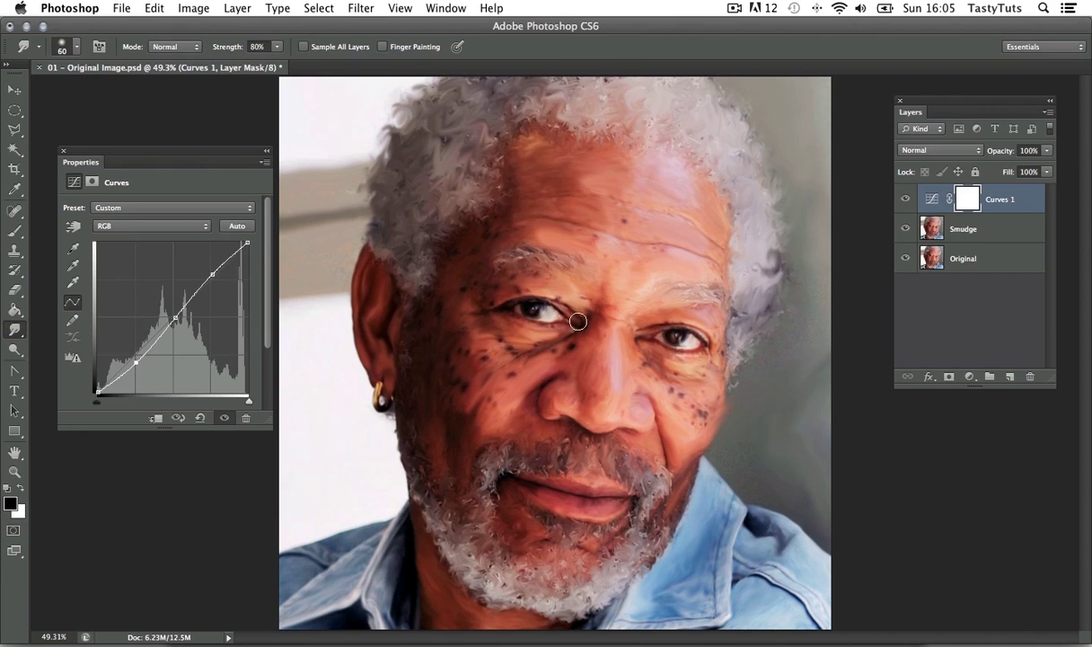
- Add a Hue/Saturation adjustment layer with Saturation at -25 and view the painted portrait in full screen
left_click(968, 378)
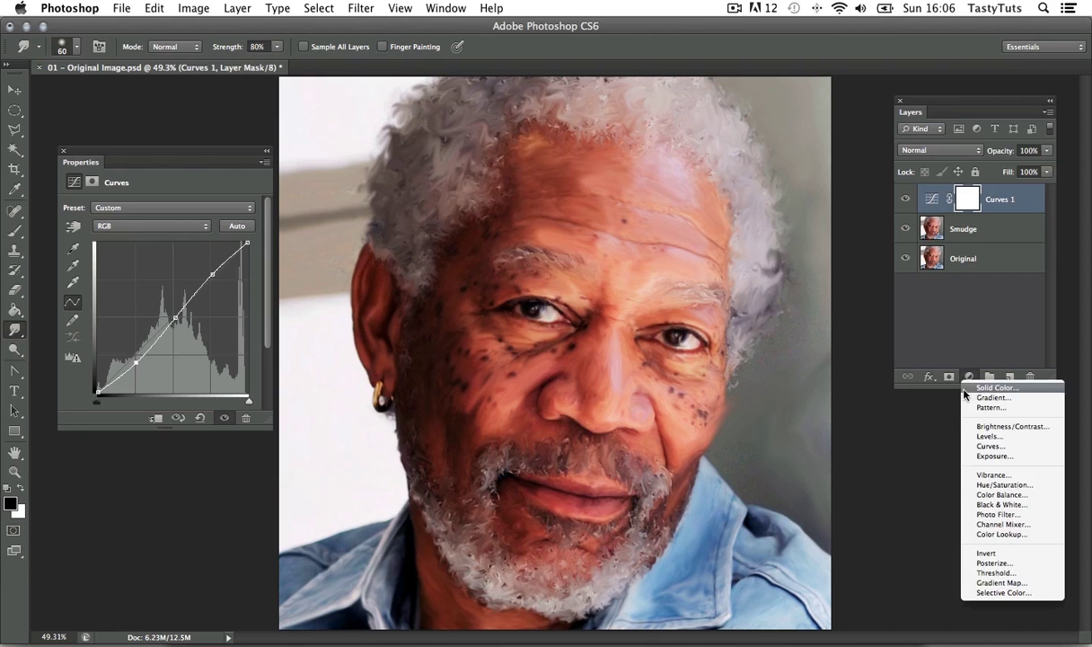
left_click(971, 486)
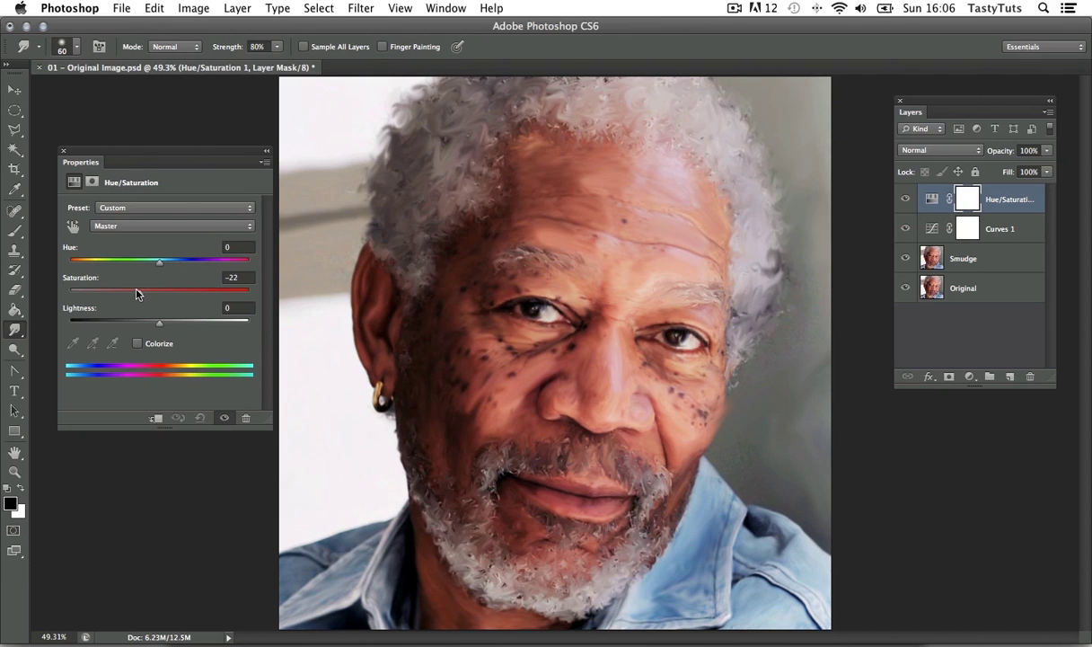
left_click_drag(135, 295, 137, 295)
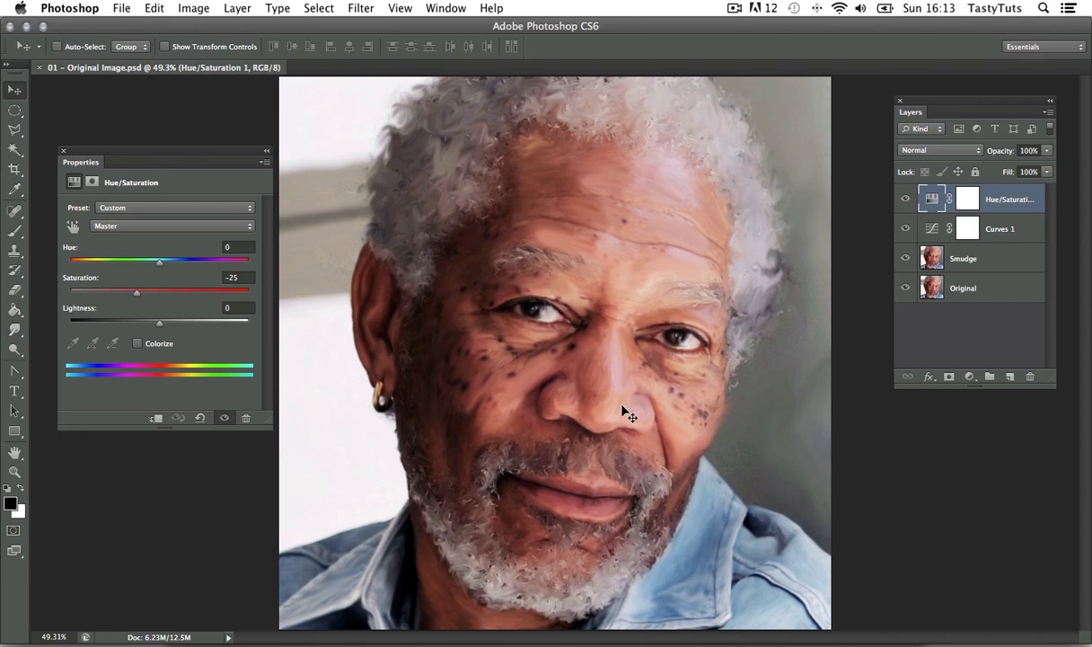
key("f")
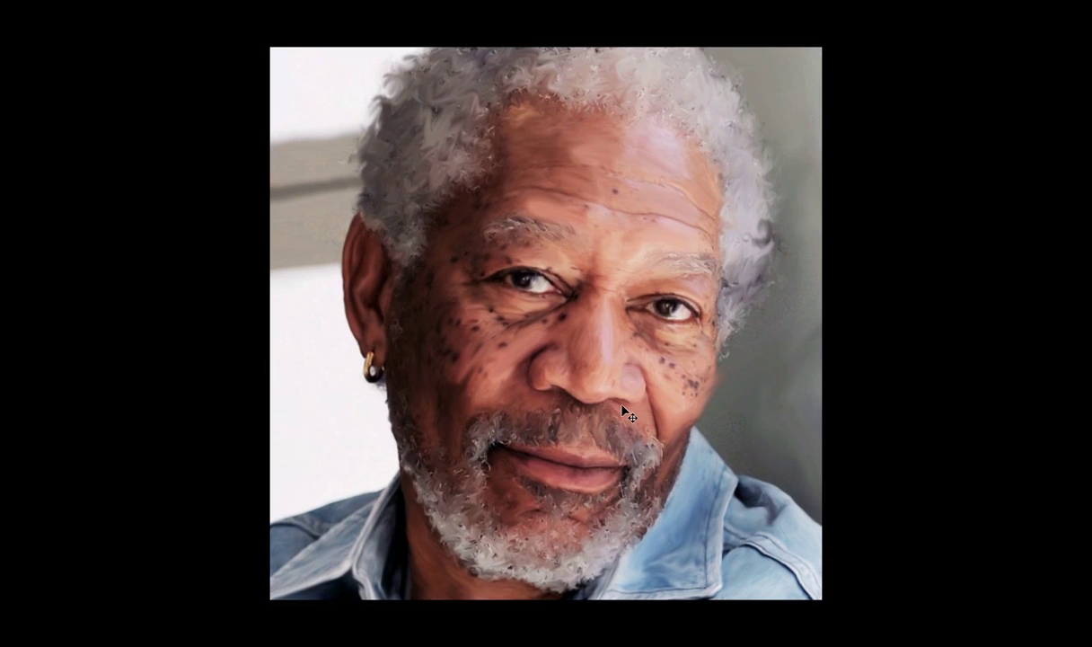
key("ctrl+0")
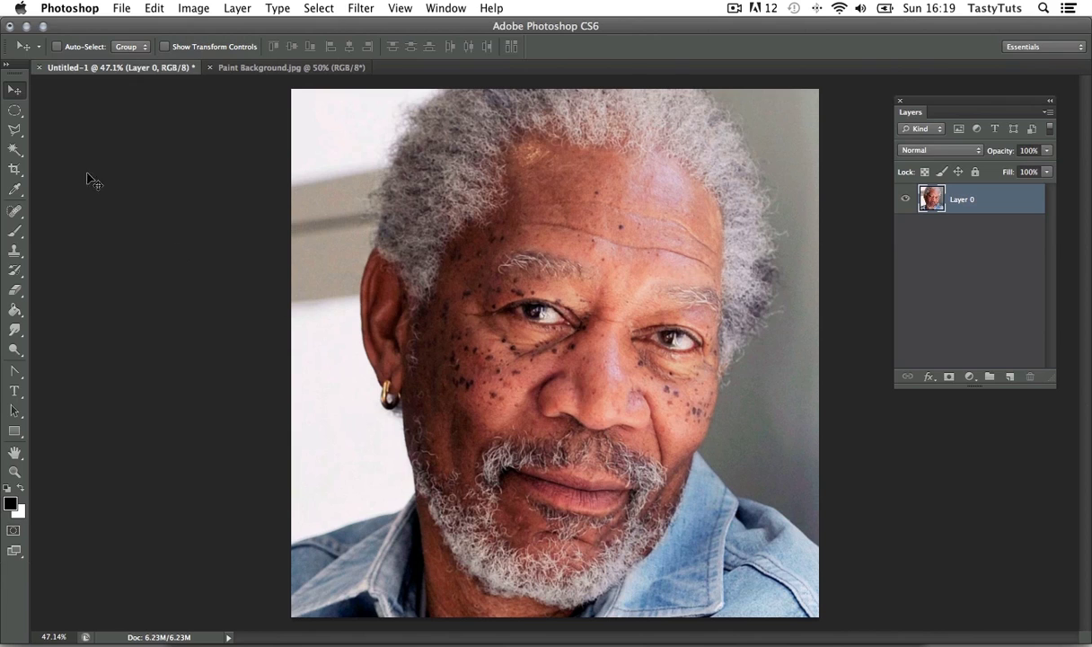
- Outline the man's head, ear, hair and shoulders down to the canvas's lower edge with the Polygonal Lasso Tool as a closed selection
left_click(18, 133)
left_click(18, 131)
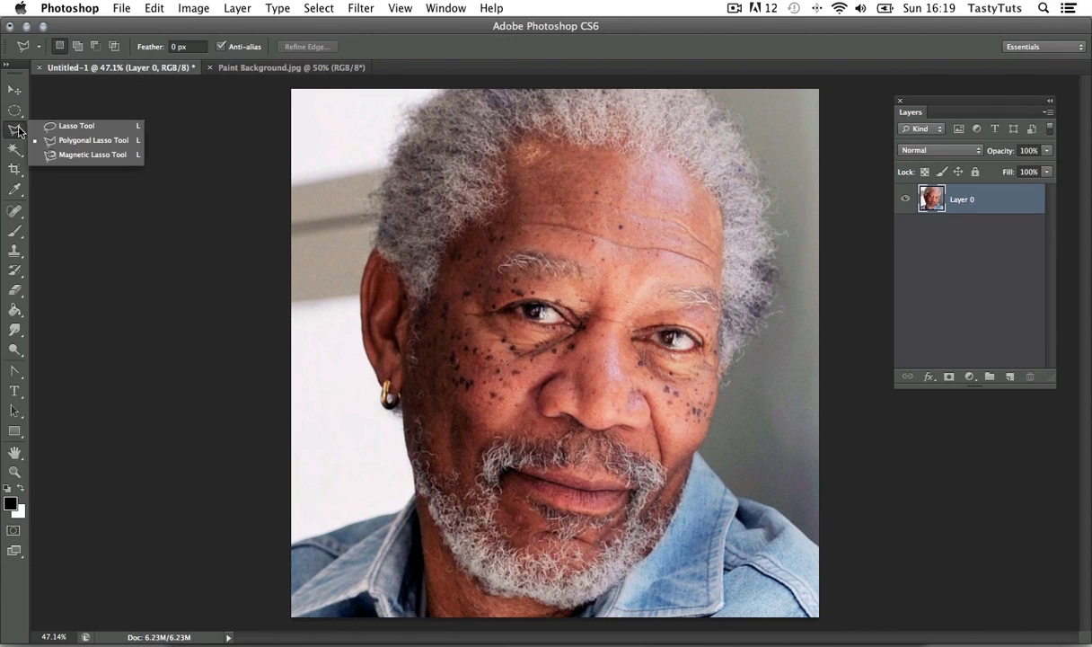
left_click(48, 140)
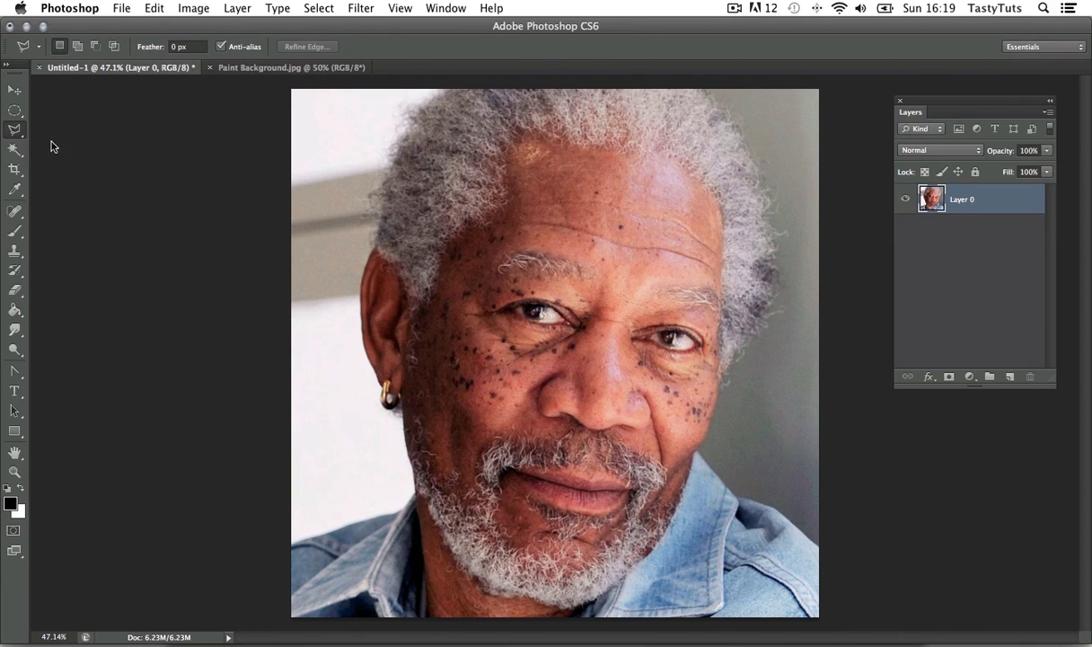
left_click(293, 543)
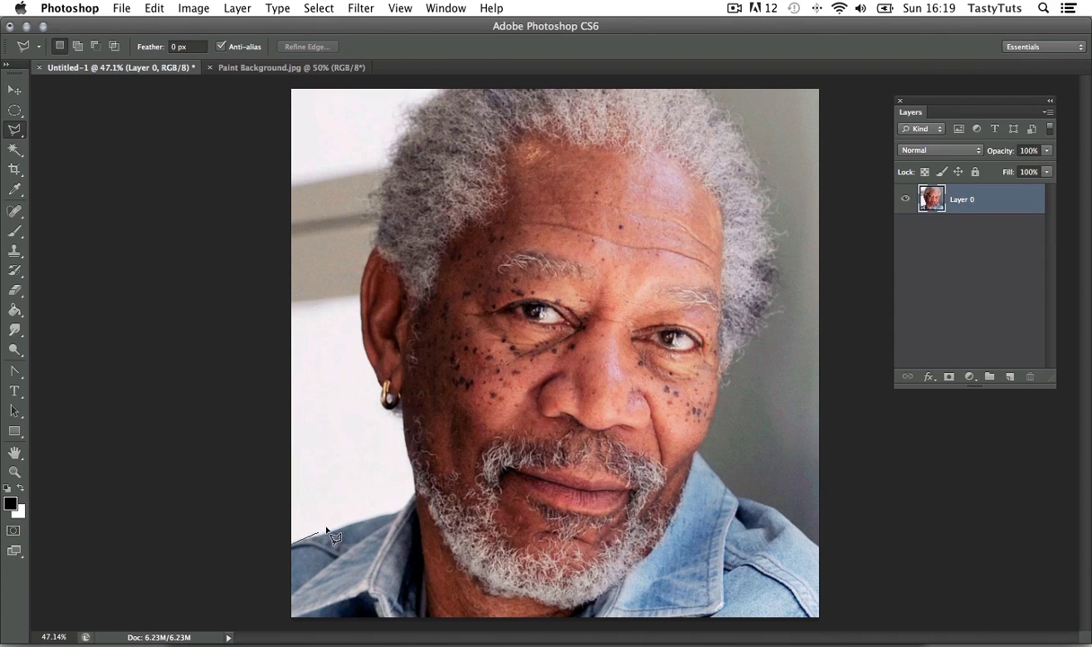
left_click(415, 509)
left_click(401, 407)
left_click(368, 361)
left_click(363, 330)
left_click(362, 297)
left_click(367, 265)
left_click(374, 248)
left_click(377, 207)
left_click(397, 147)
left_click(425, 103)
left_click(449, 90)
left_click(712, 91)
left_click(739, 115)
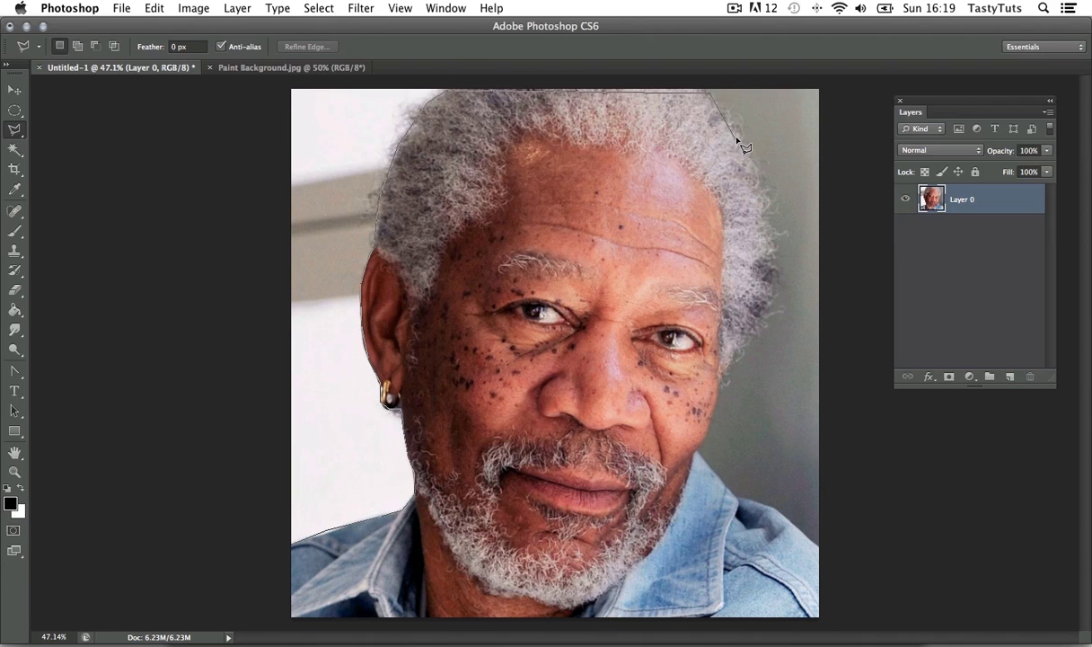
left_click(752, 144)
left_click(760, 169)
left_click(764, 187)
left_click(772, 260)
left_click(763, 319)
left_click(737, 355)
left_click(718, 382)
left_click(712, 418)
left_click(699, 453)
left_click(737, 497)
left_click(819, 545)
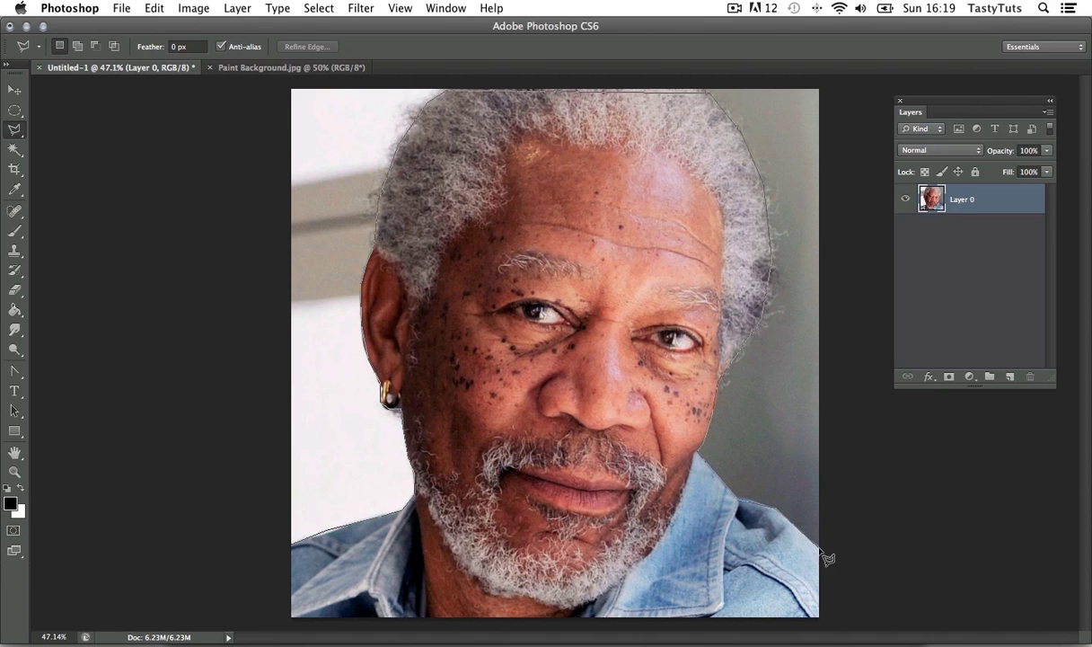
left_click(822, 619)
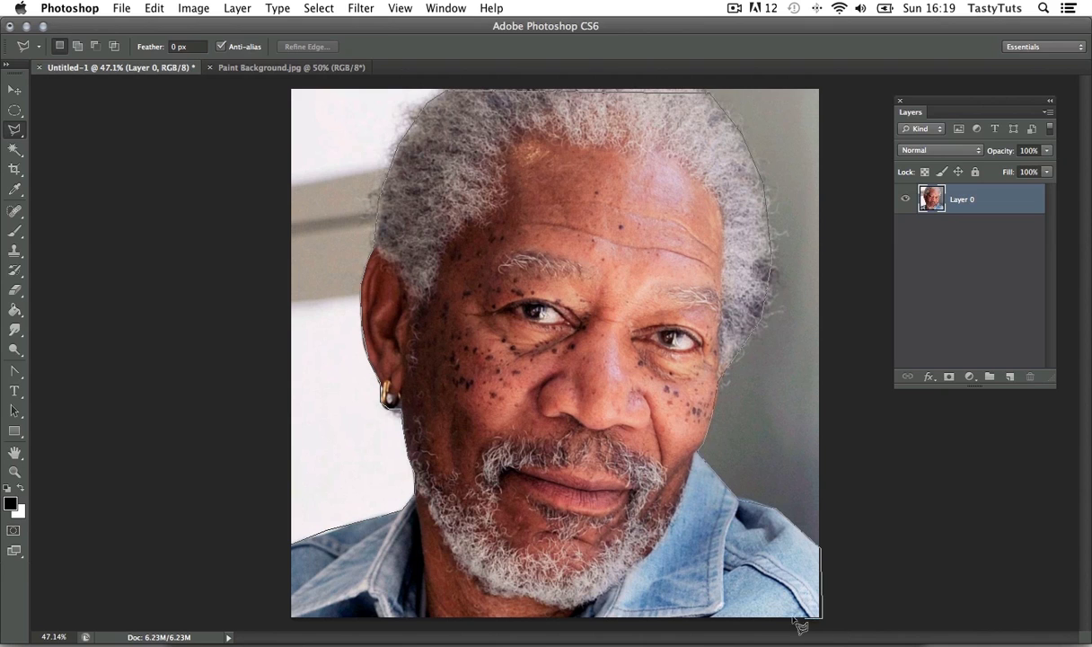
double_click(296, 619)
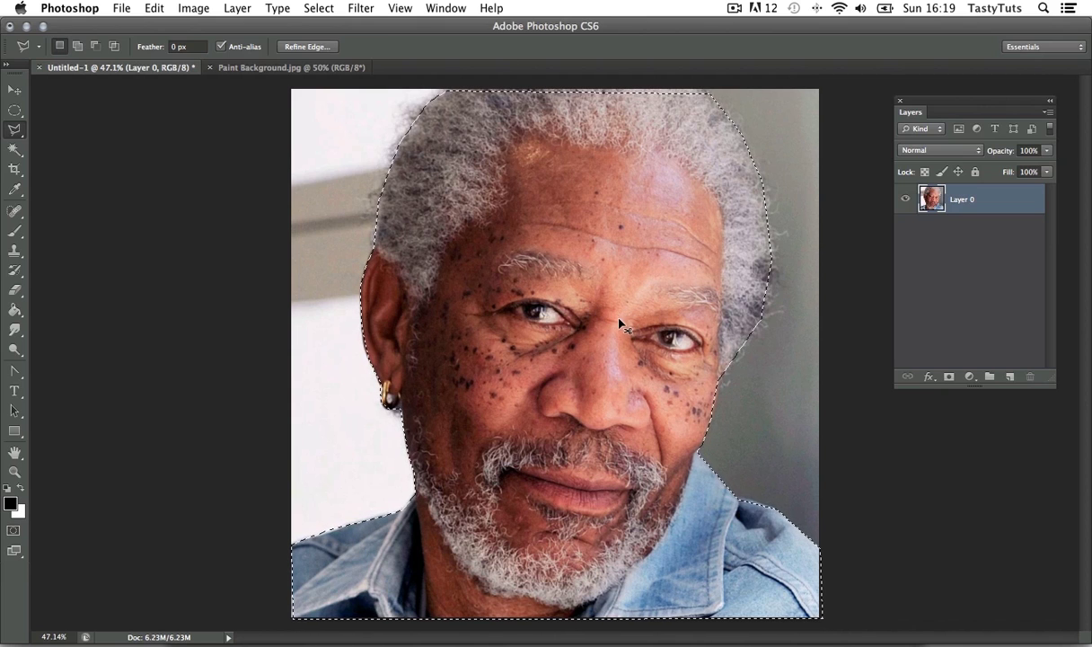
- Cut the selected man out of Layer 0 and paste him in place on a new layer
key("super+c")
key("super+x")
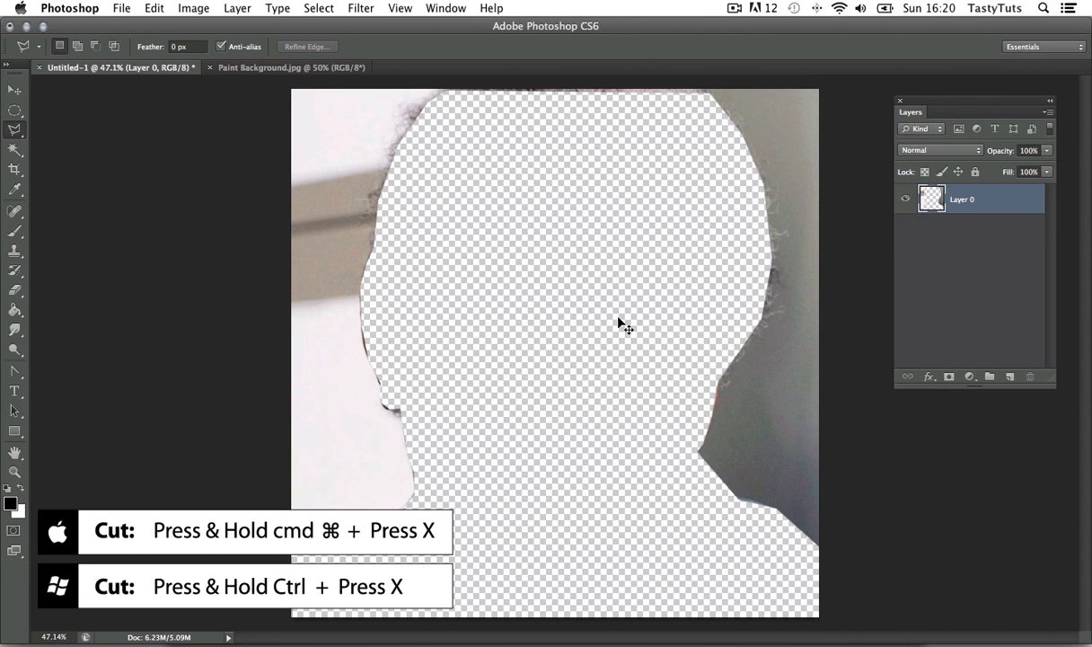
key("alt+shift+super+v")
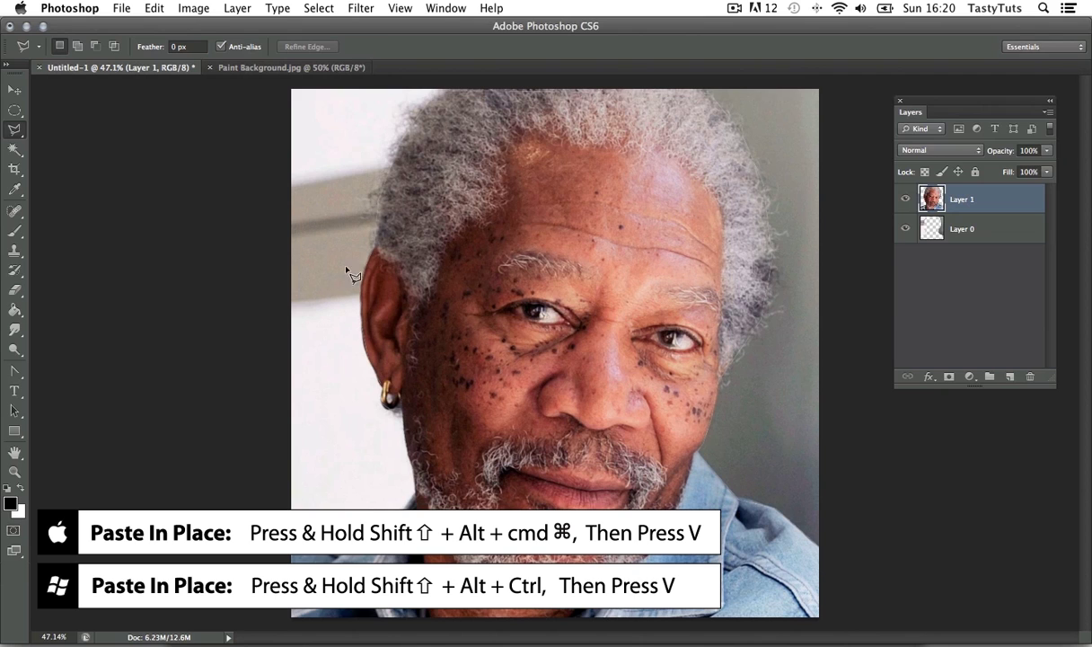
- Delete Layer 0 with the leftover photo background, keeping only the cut-out man
left_click(998, 231)
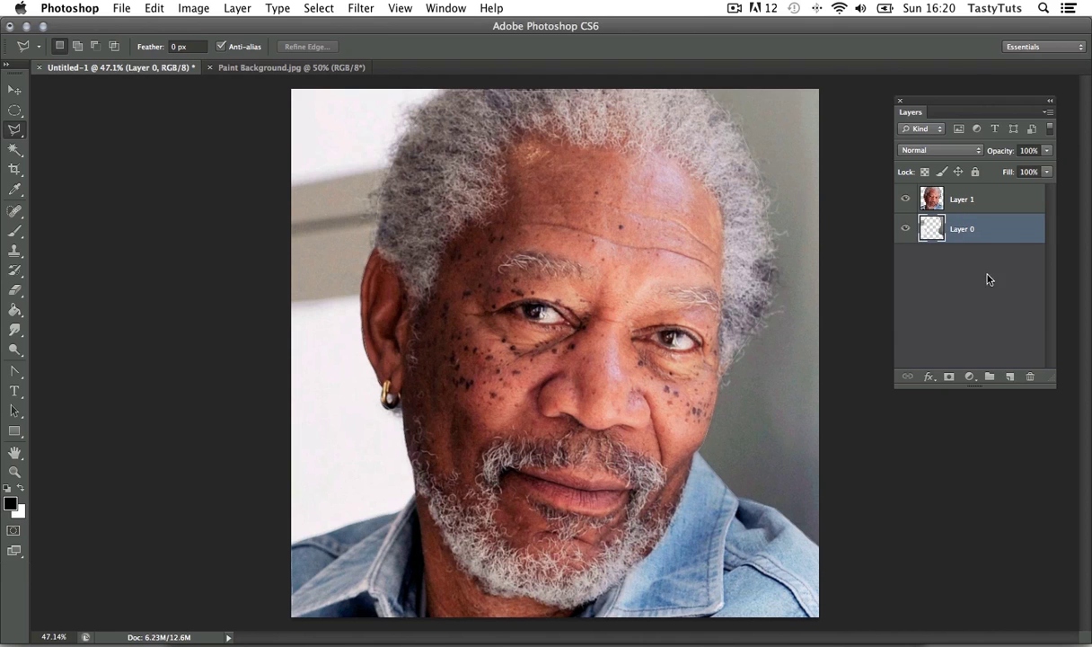
left_click(1030, 379)
left_click(658, 244)
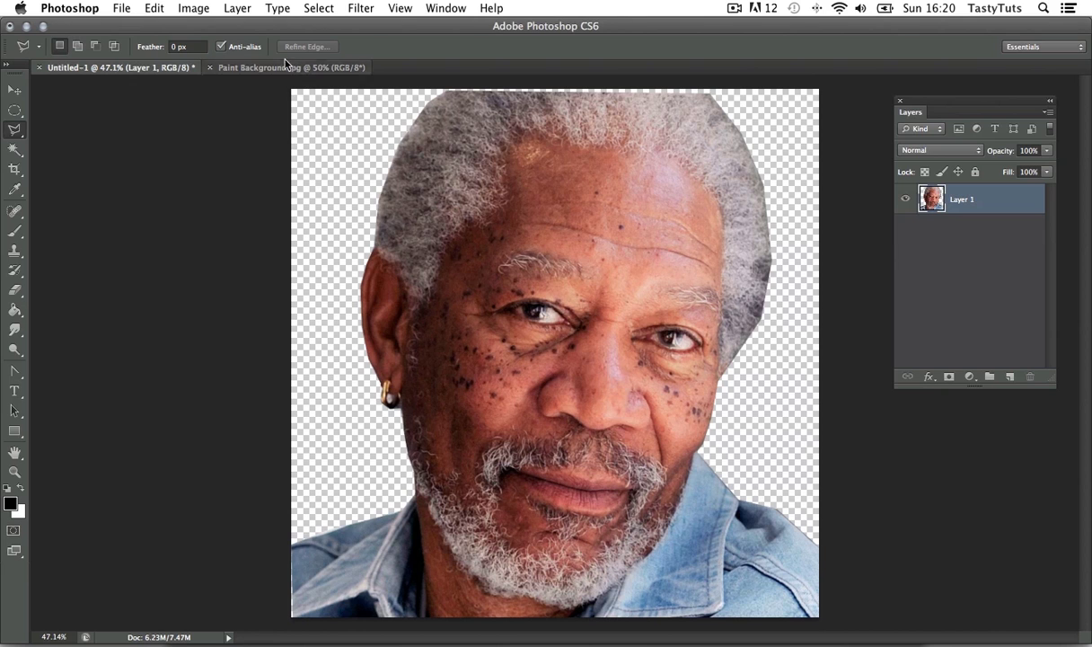
- Copy the entire Paint Background.jpg image and paste it into the portrait document as a new layer
left_click(255, 69)
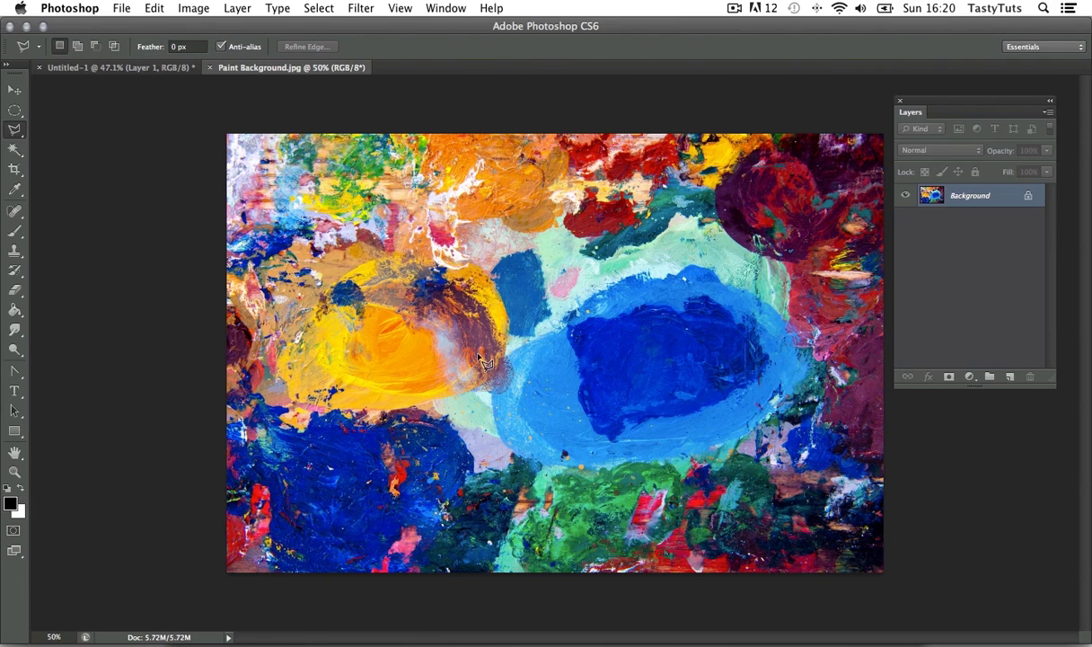
key("super+a")
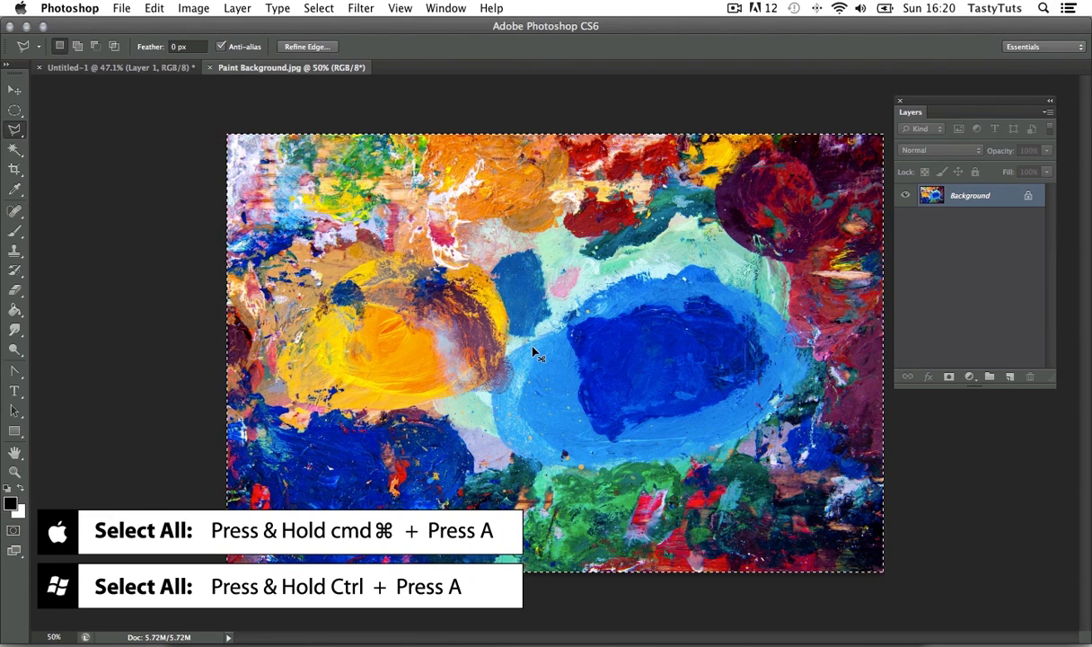
key("super+c")
left_click(154, 69)
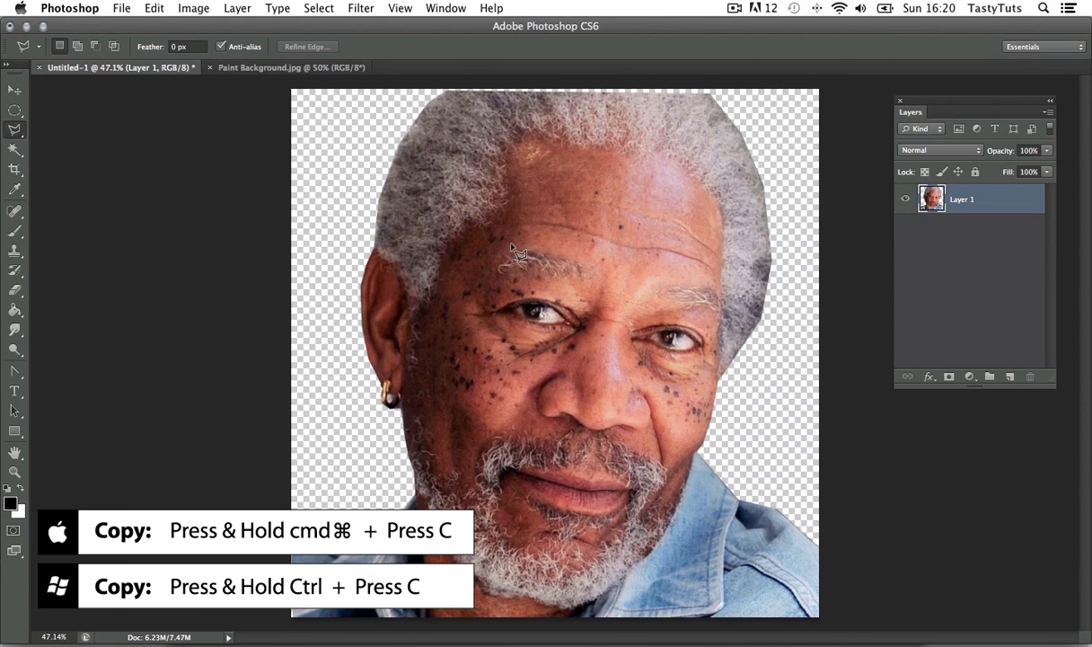
key("super+v")
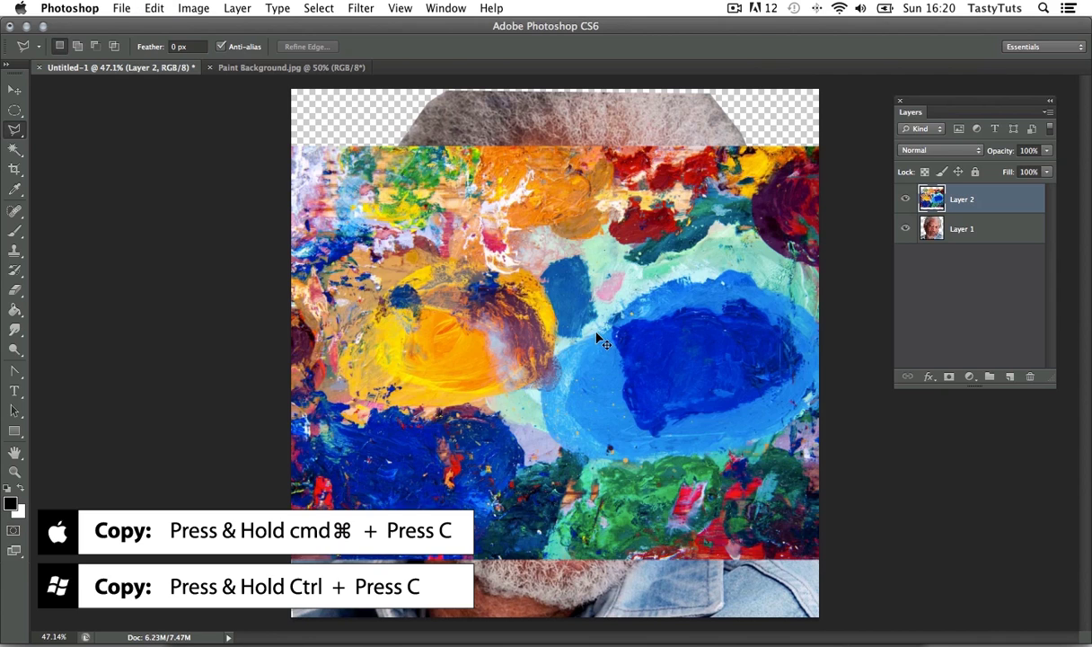
- Scale the pasted paint layer up to about 132% around its centre so it covers the whole canvas
key("z")
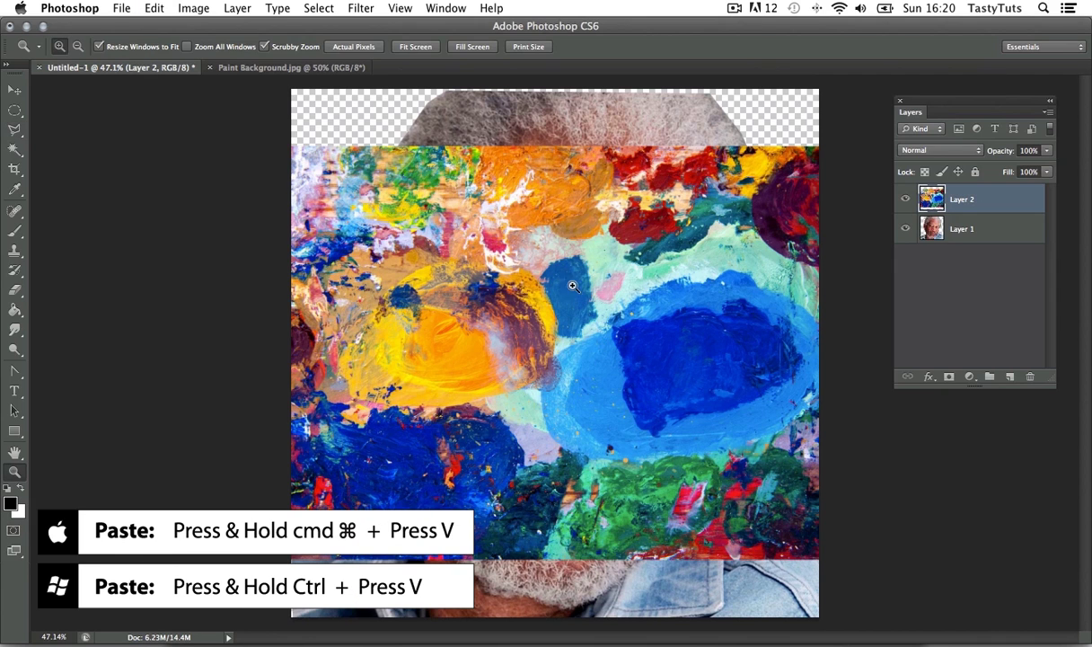
left_click_drag(614, 267, 425, 375)
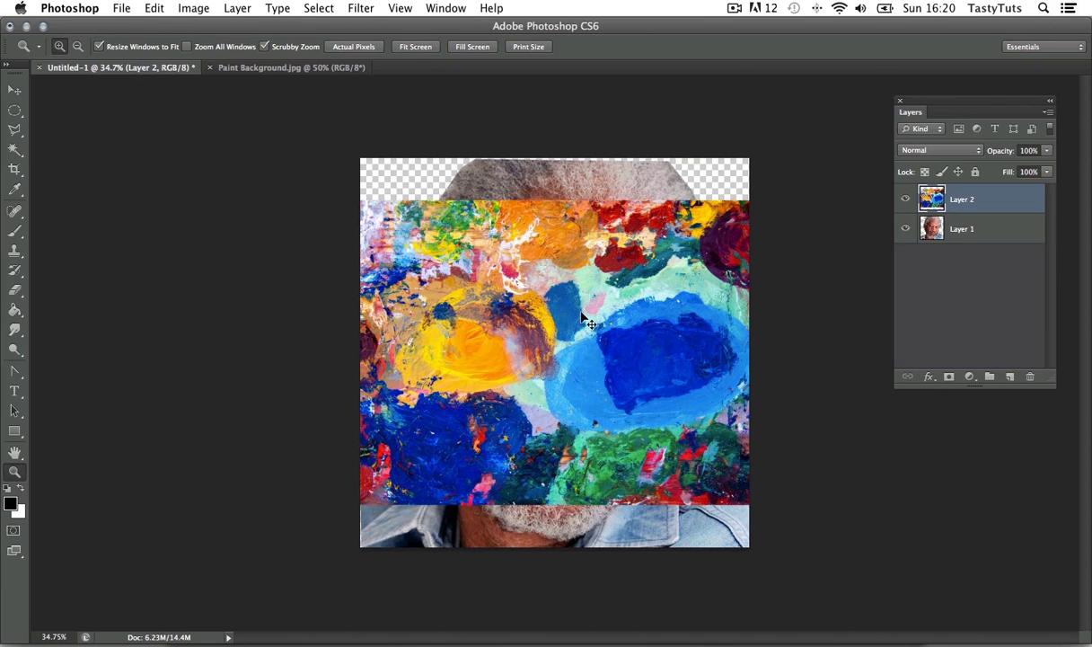
key("super+t")
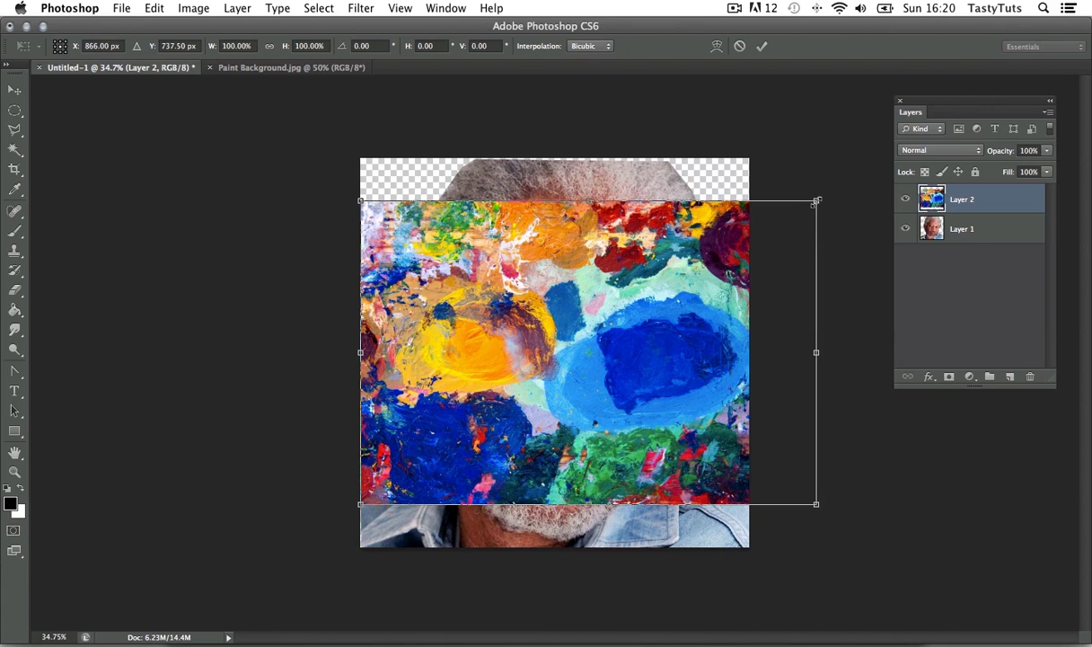
left_click_drag(817, 201, 890, 151)
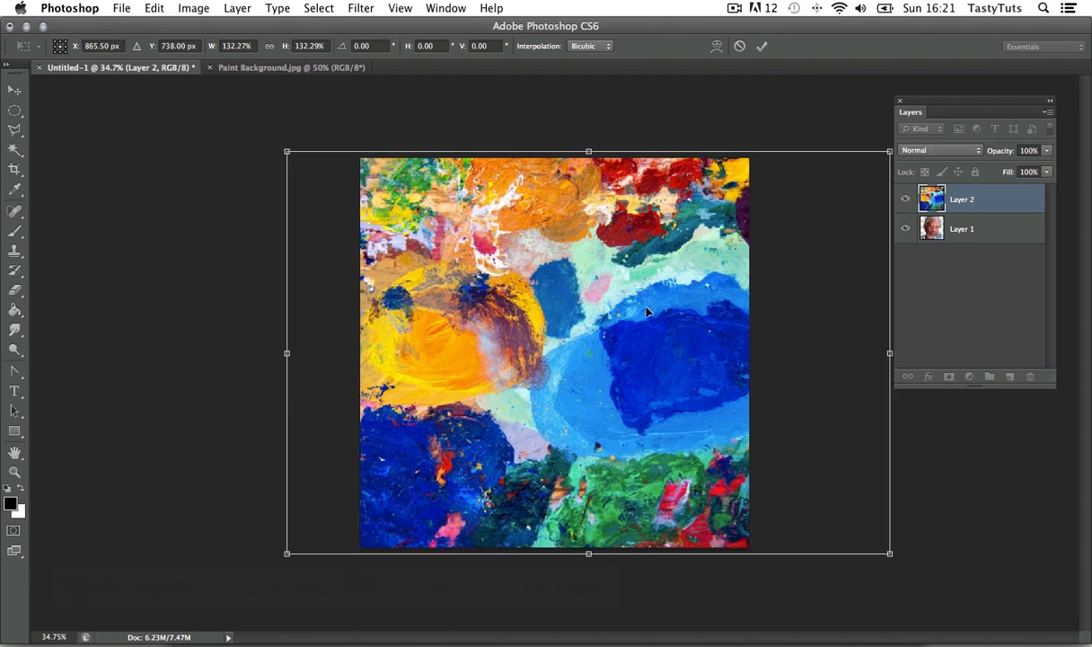
key("Return")
- Move the paint layer, Layer 2, beneath Layer 1 so the cut-out man sits in front of it
key("z")
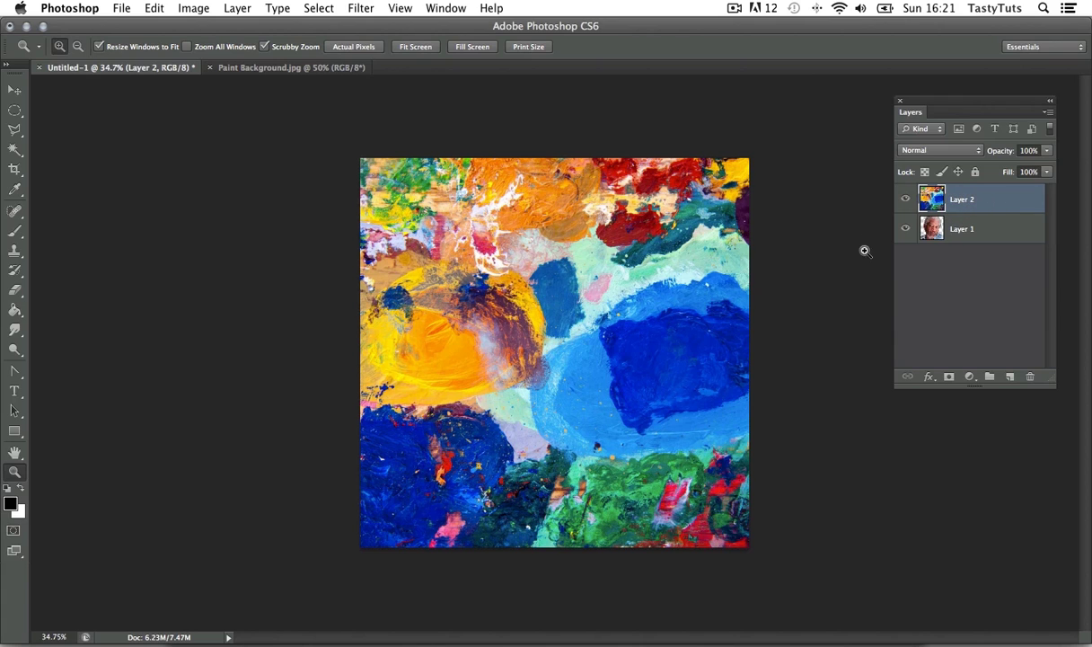
left_click_drag(996, 196, 982, 249)
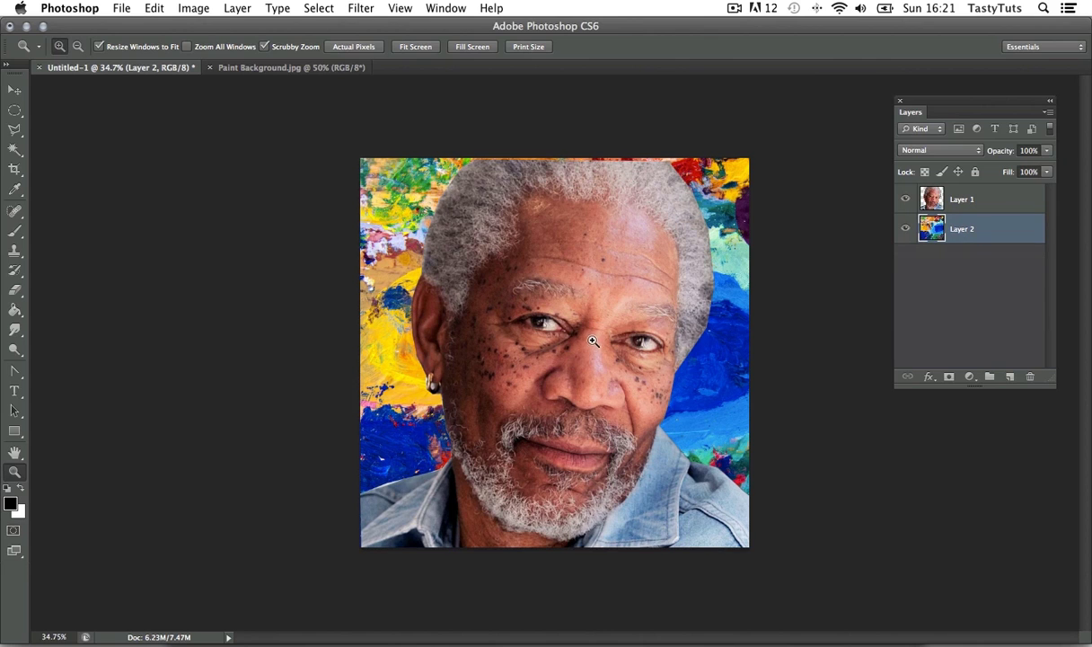
left_click_drag(519, 355, 562, 321)
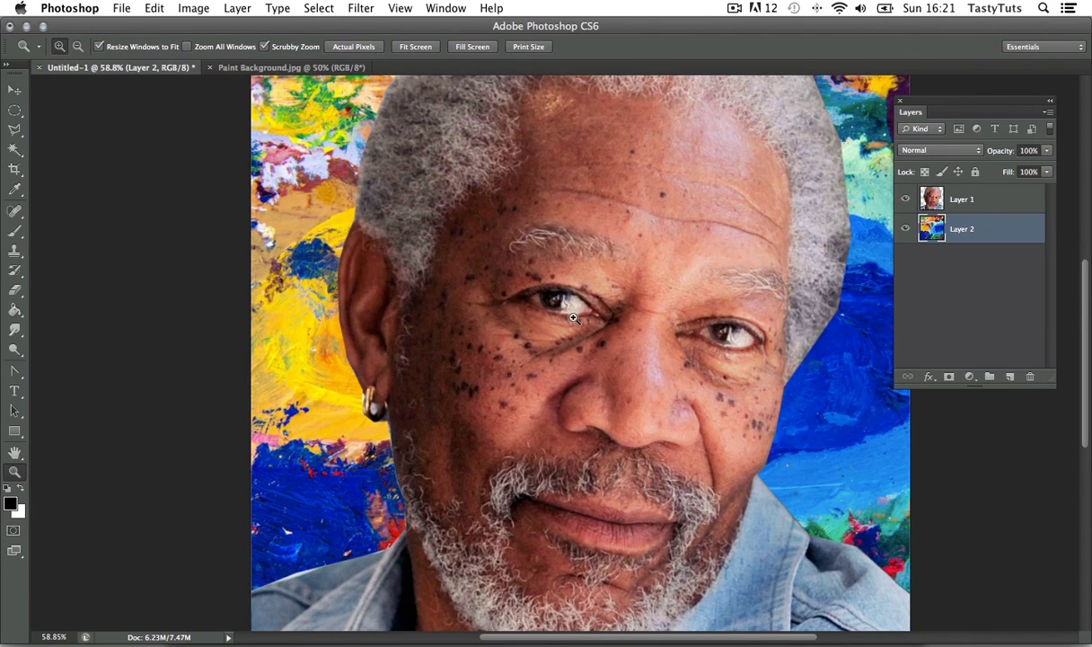
- Set up the Smudge Tool with a hard round 60 px brush at 100% hardness and Strength at 100%
key("v")
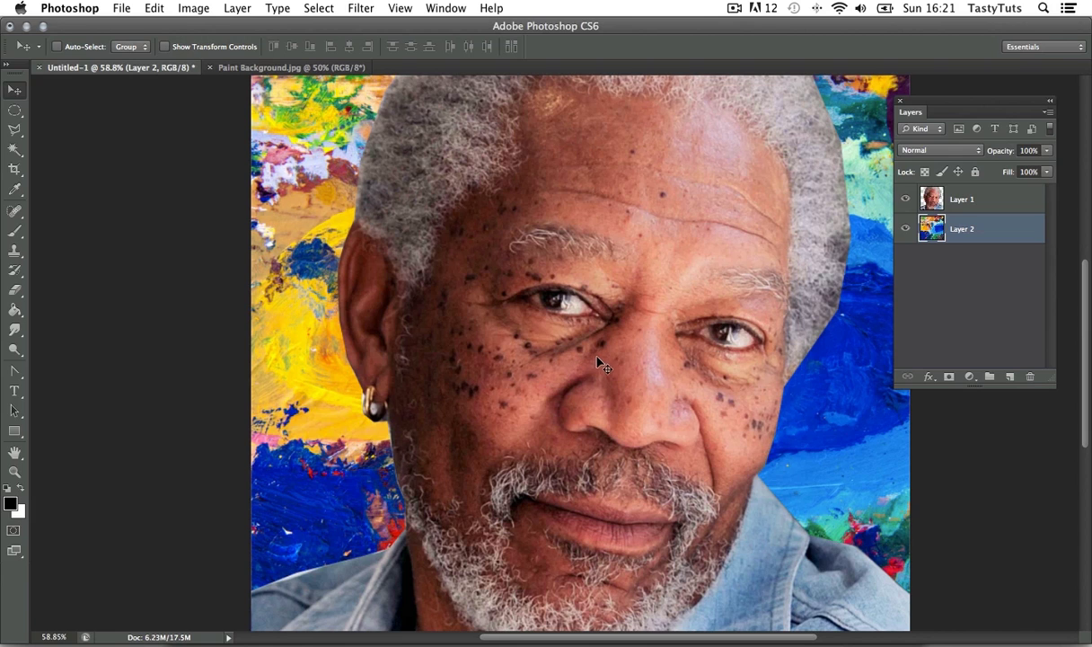
left_click(15, 332)
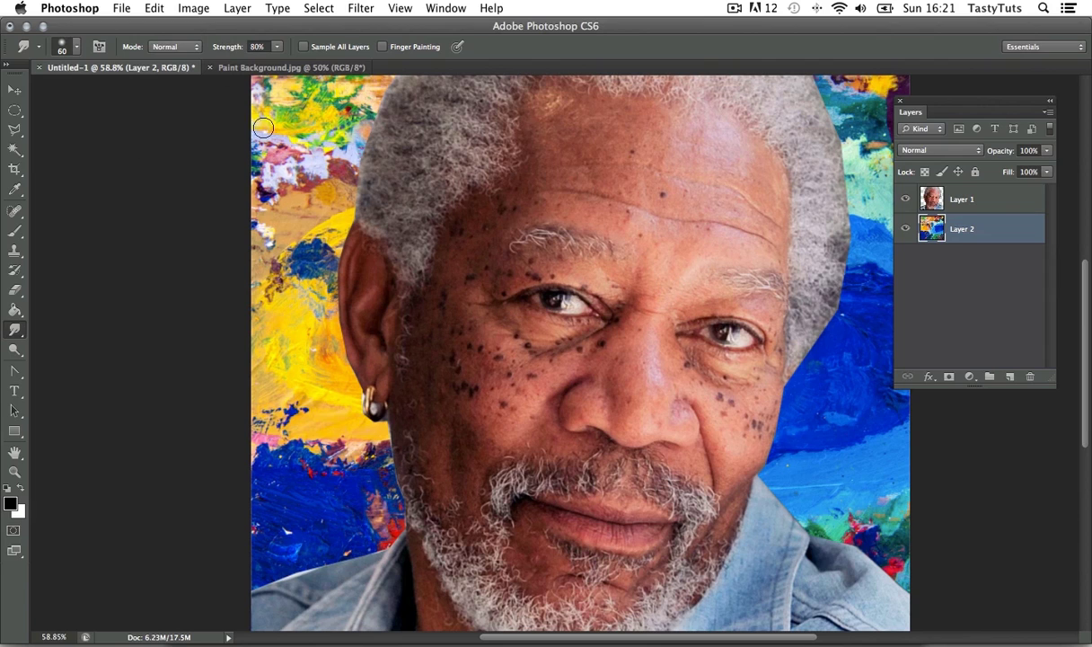
left_click(77, 51)
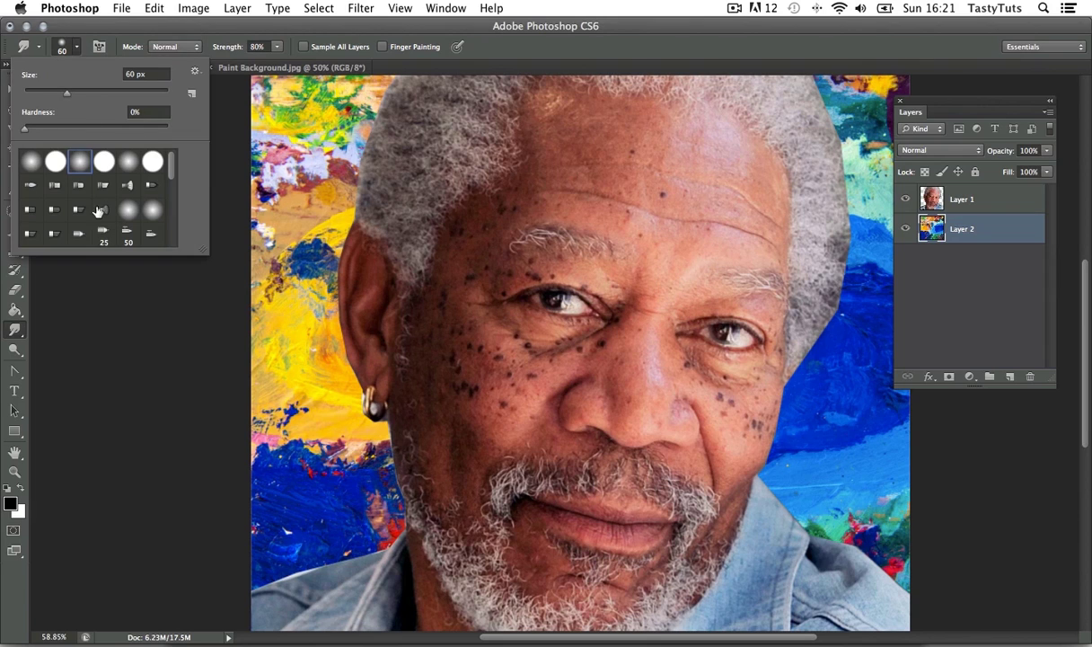
left_click(56, 163)
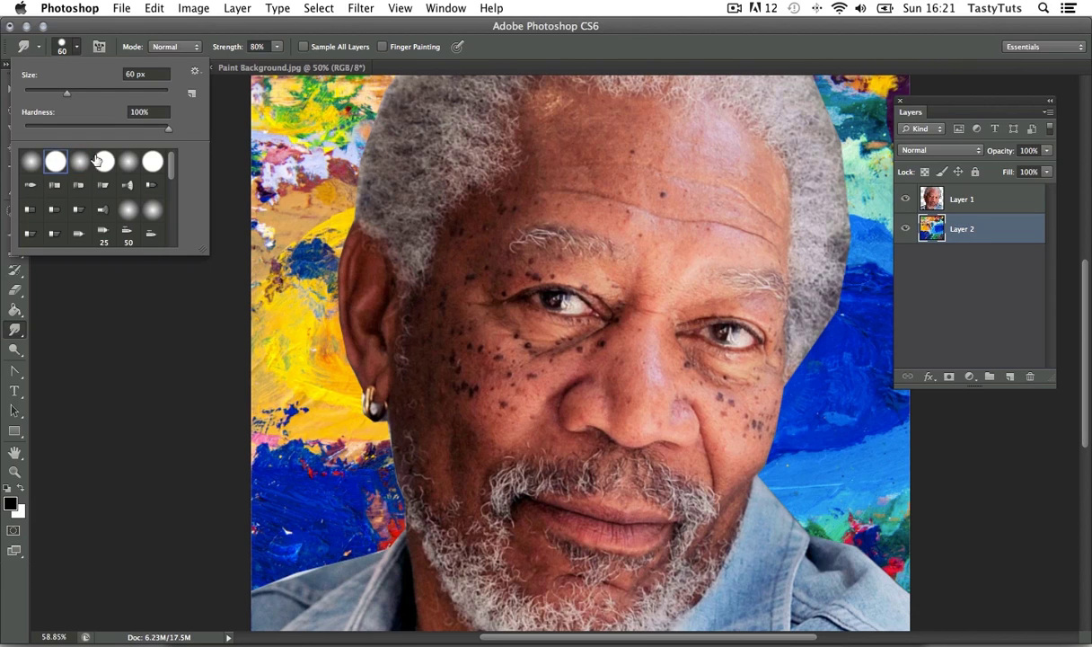
left_click(179, 306)
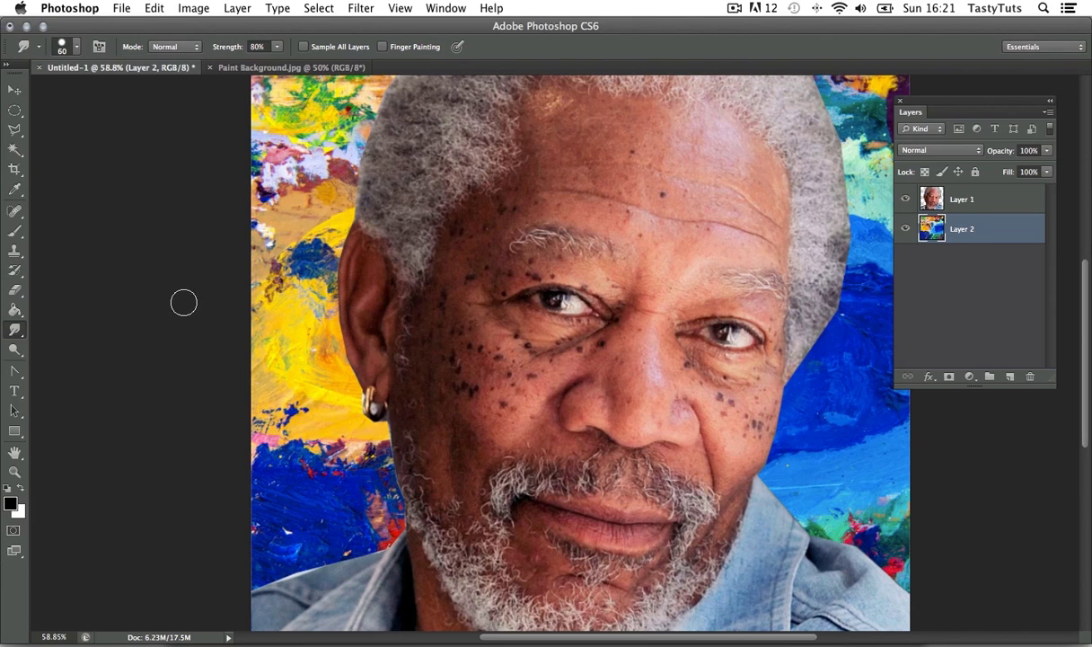
left_click(277, 46)
left_click_drag(270, 61, 304, 63)
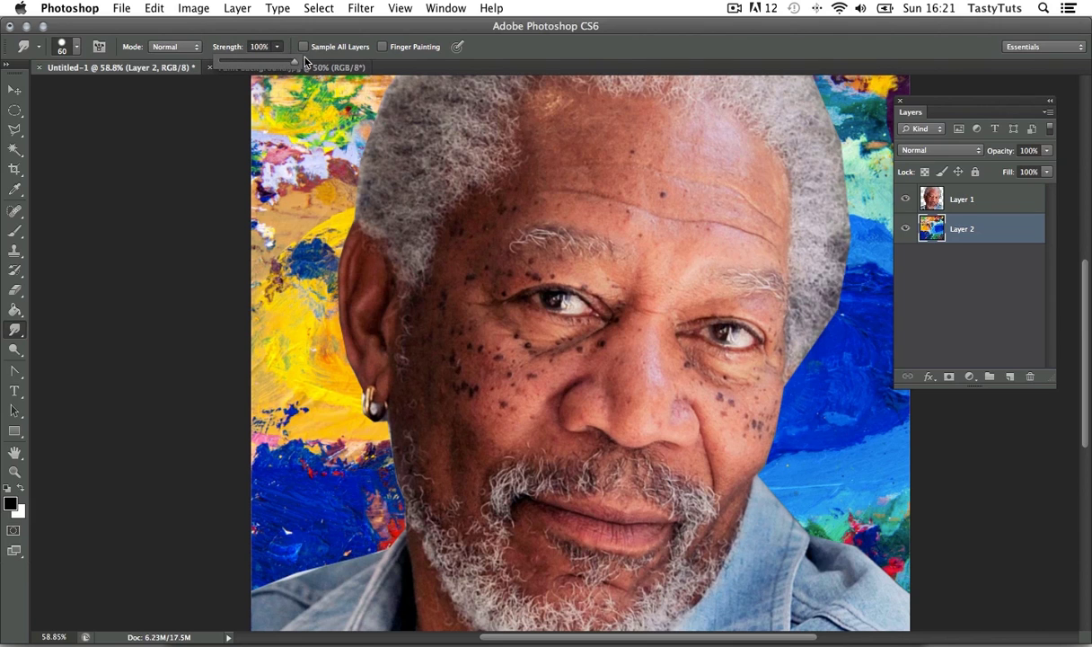
- Smudge the man's upper forehead on Layer 1 with horizontal paint-like strokes using the 60 px brush
key("space")
left_click(662, 214)
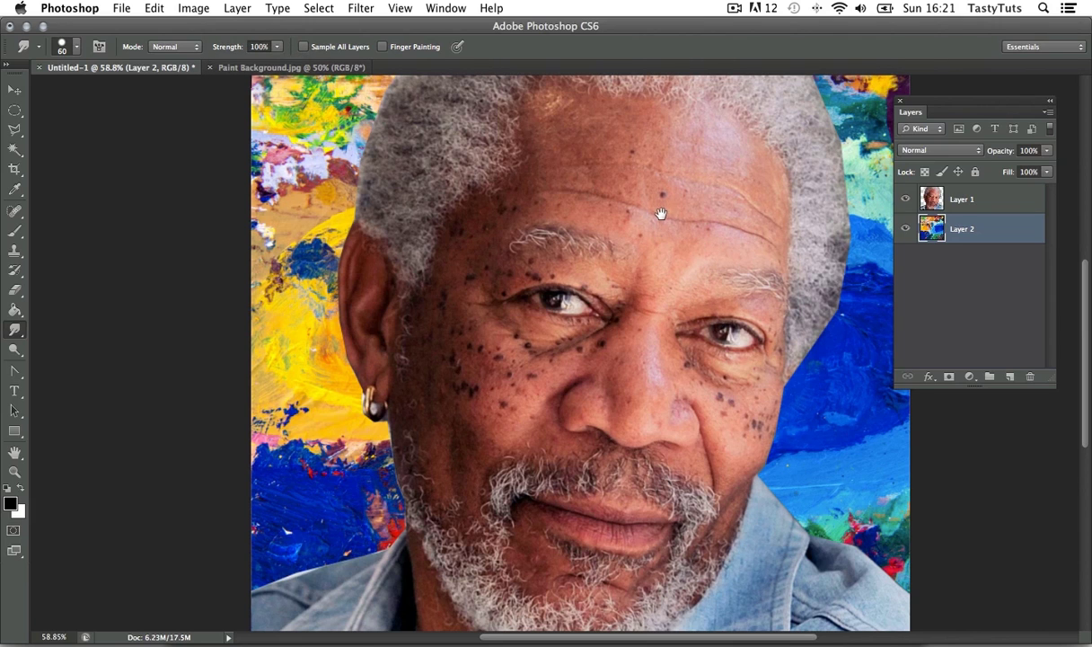
left_click_drag(662, 213, 651, 263)
left_click_drag(609, 377, 630, 317)
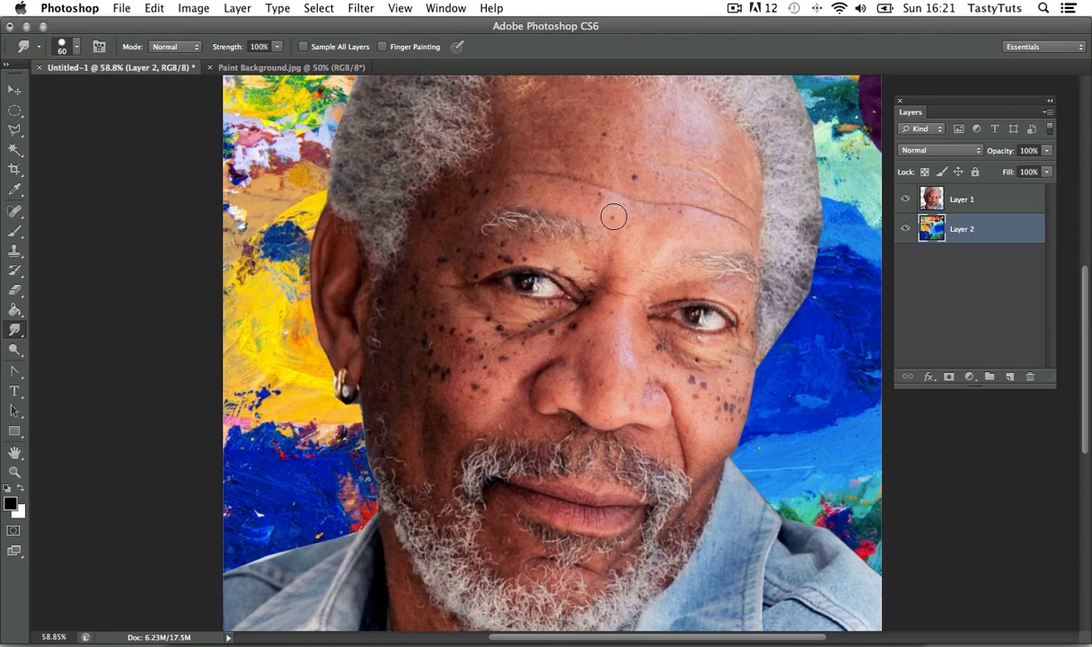
left_click_drag(647, 159, 636, 195)
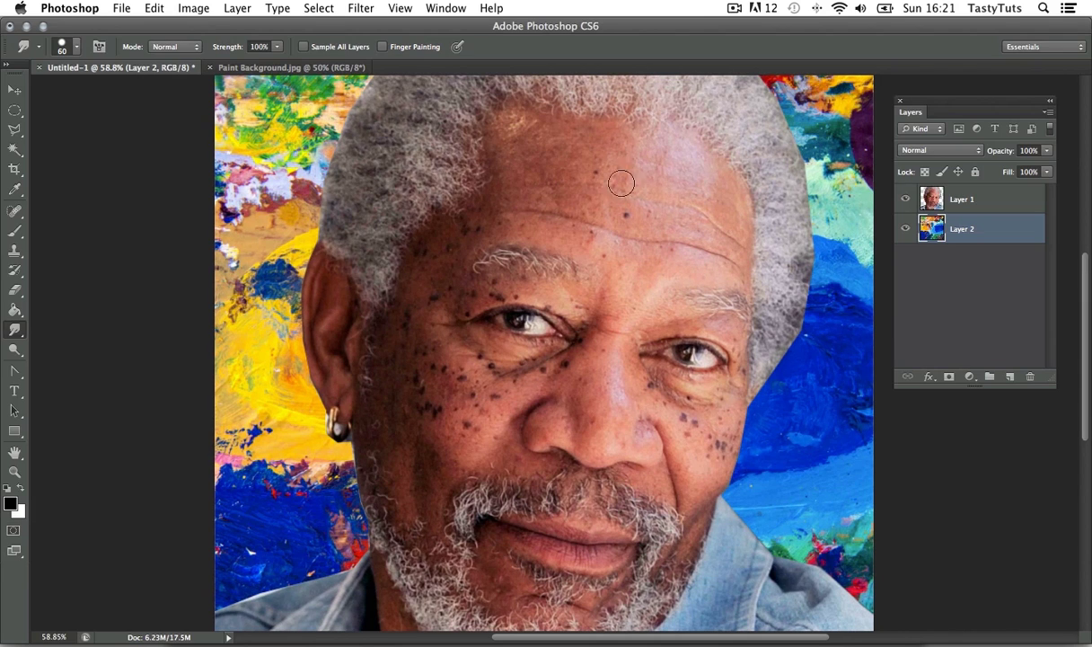
left_click(985, 201)
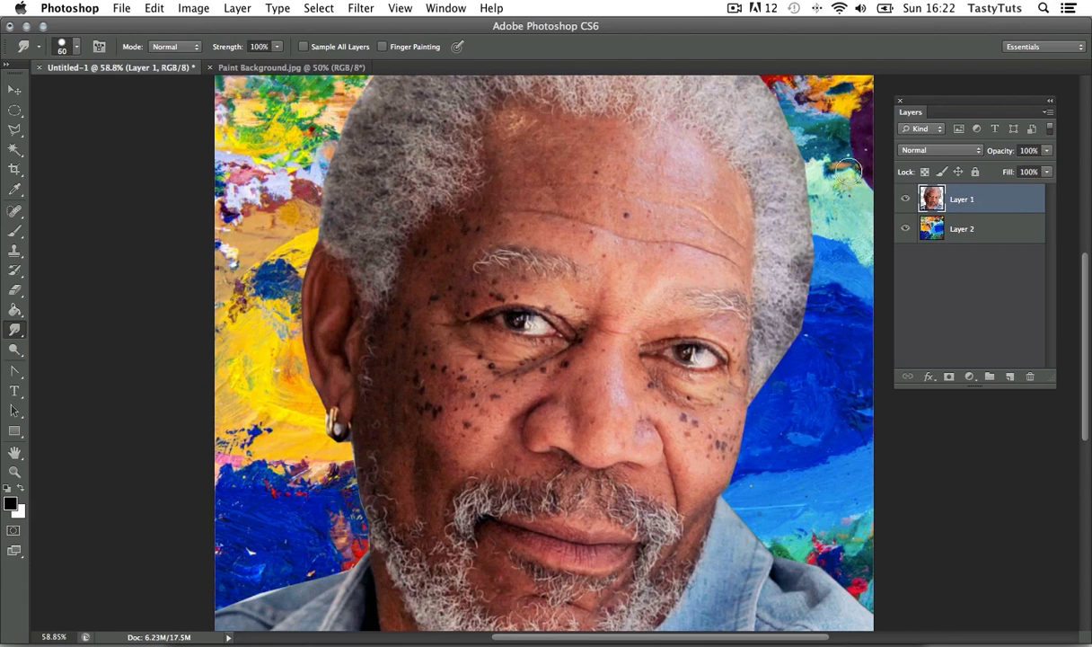
mouse_move(658, 178)
left_mouse_down()
mouse_move(708, 189)
mouse_move(689, 159)
mouse_move(697, 160)
mouse_move(662, 141)
mouse_move(679, 149)
mouse_move(655, 227)
mouse_move(623, 214)
mouse_move(684, 223)
mouse_move(578, 210)
mouse_move(665, 202)
mouse_move(680, 233)
mouse_move(573, 234)
mouse_move(735, 224)
mouse_move(597, 183)
left_mouse_up()
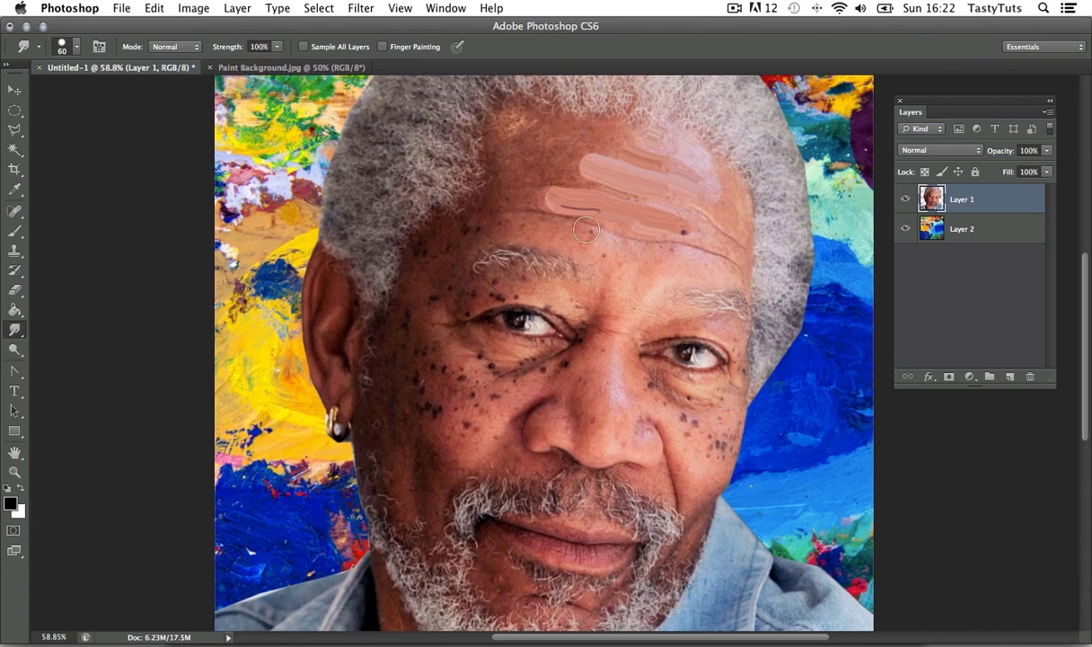
mouse_move(601, 180)
left_mouse_down()
mouse_move(518, 175)
mouse_move(561, 178)
mouse_move(541, 164)
mouse_move(558, 152)
mouse_move(526, 134)
mouse_move(555, 132)
mouse_move(603, 140)
mouse_move(563, 168)
mouse_move(526, 162)
mouse_move(575, 172)
mouse_move(580, 189)
mouse_move(536, 170)
mouse_move(575, 175)
mouse_move(544, 158)
mouse_move(560, 180)
mouse_move(525, 176)
left_mouse_up()
- Smudge the lower forehead and its wrinkles along their direction with a smaller brush of about 35 to 45 px
key("[")
key("[")
key("[")
key("[")
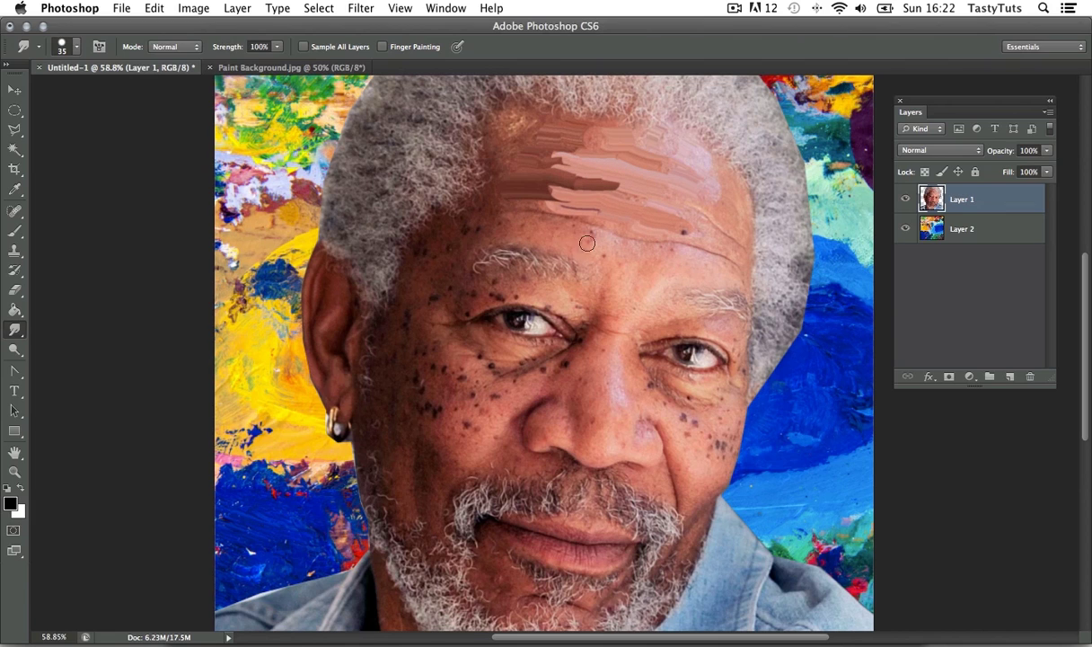
mouse_move(588, 243)
left_mouse_down()
mouse_move(643, 272)
mouse_move(686, 267)
mouse_move(651, 281)
mouse_move(609, 273)
mouse_move(651, 287)
mouse_move(729, 276)
mouse_move(654, 240)
mouse_move(666, 252)
mouse_move(616, 243)
mouse_move(708, 255)
mouse_move(566, 232)
mouse_move(692, 239)
mouse_move(676, 240)
mouse_move(716, 198)
mouse_move(719, 218)
mouse_move(711, 212)
mouse_move(739, 206)
mouse_move(712, 188)
mouse_move(728, 185)
mouse_move(681, 191)
mouse_move(711, 194)
mouse_move(713, 163)
left_mouse_up()
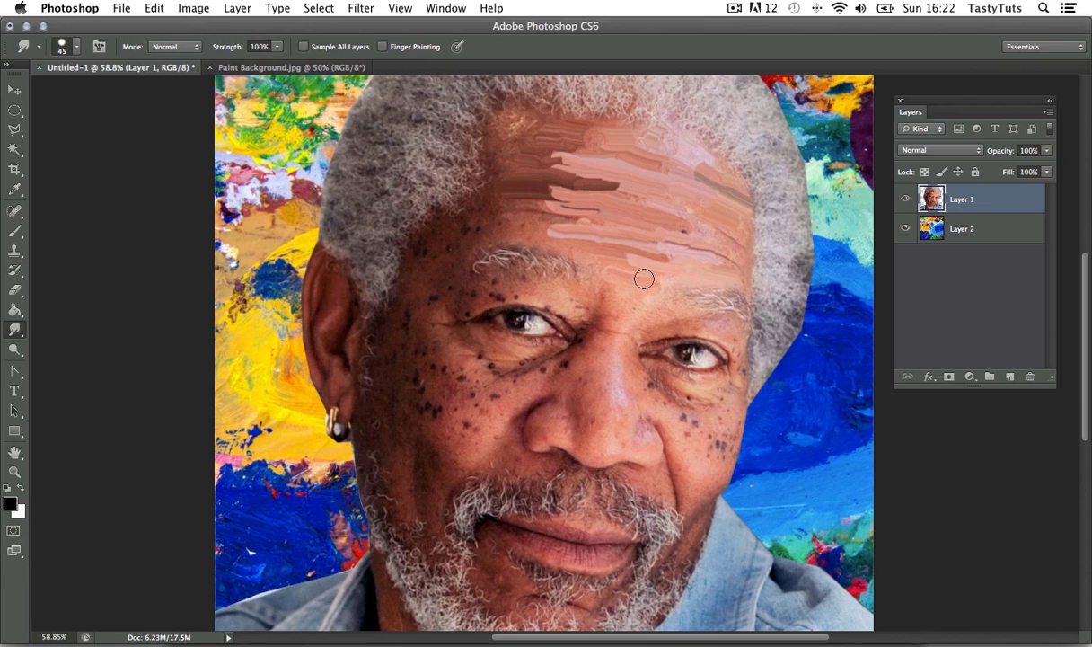
- Smudge the skin between the eyebrows and above the eye, continuing onto the bridge of the nose
key("z")
left_click_drag(629, 310, 531, 243)
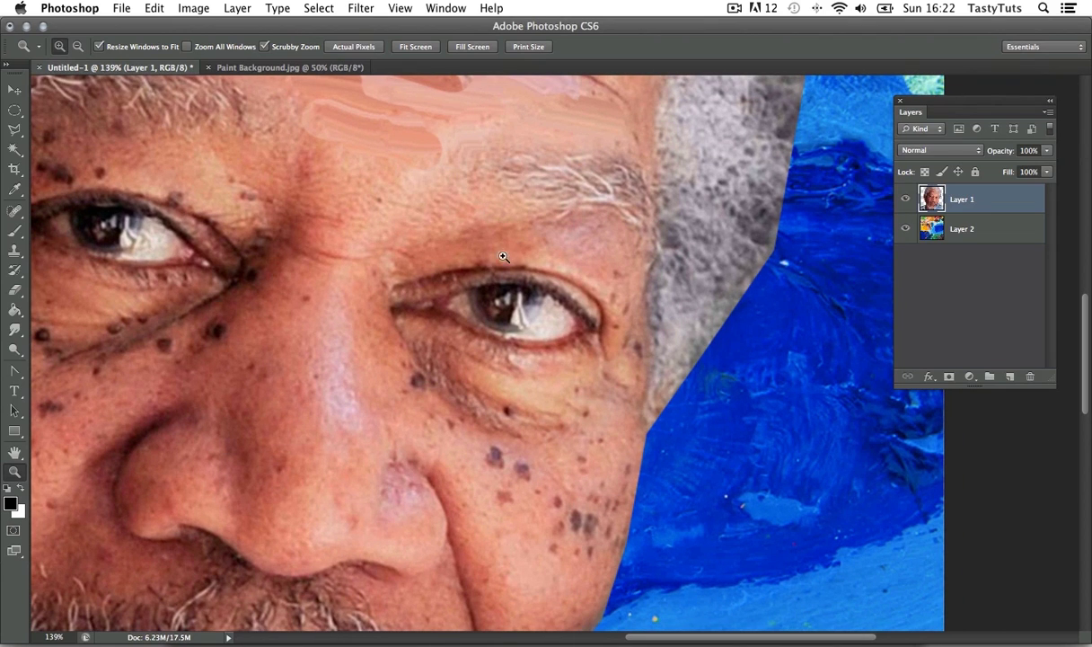
left_click(14, 328)
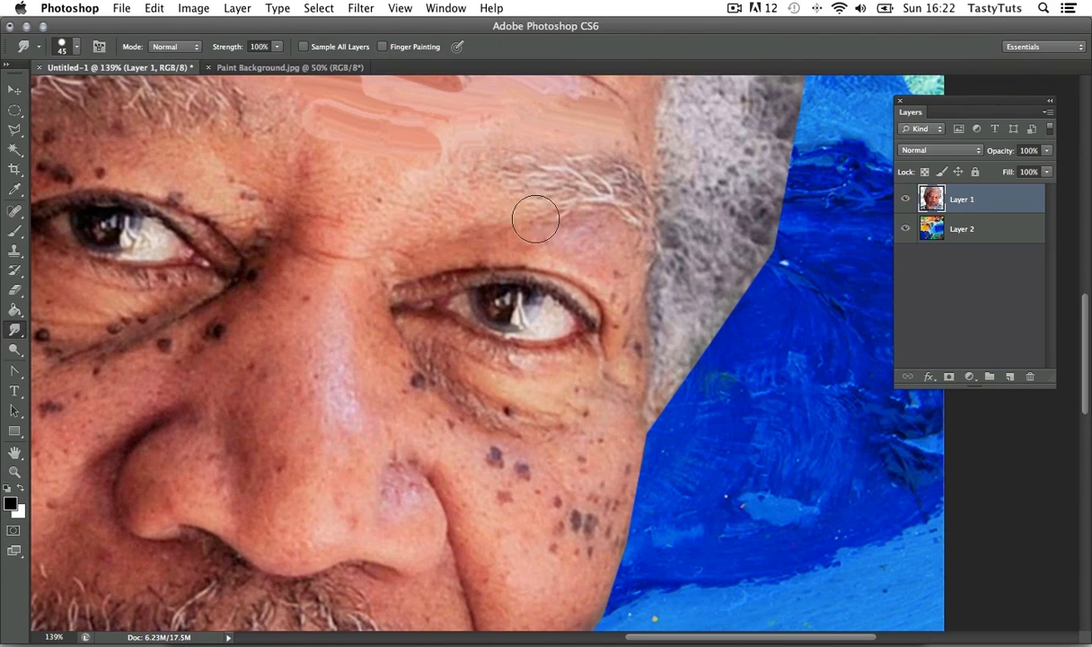
mouse_move(453, 258)
left_mouse_down()
mouse_move(547, 242)
mouse_move(468, 223)
mouse_move(425, 244)
mouse_move(482, 240)
mouse_move(493, 217)
mouse_move(562, 235)
mouse_move(559, 246)
mouse_move(602, 264)
mouse_move(568, 232)
mouse_move(478, 255)
mouse_move(427, 230)
mouse_move(400, 242)
mouse_move(356, 226)
mouse_move(402, 217)
mouse_move(311, 234)
mouse_move(378, 258)
mouse_move(376, 245)
mouse_move(340, 235)
mouse_move(364, 226)
mouse_move(358, 244)
mouse_move(316, 217)
mouse_move(367, 196)
mouse_move(347, 186)
mouse_move(376, 194)
mouse_move(414, 167)
mouse_move(427, 215)
mouse_move(398, 216)
mouse_move(364, 256)
mouse_move(473, 227)
mouse_move(465, 235)
mouse_move(464, 195)
left_mouse_up()
key("space")
left_click_drag(396, 209, 389, 329)
key("z")
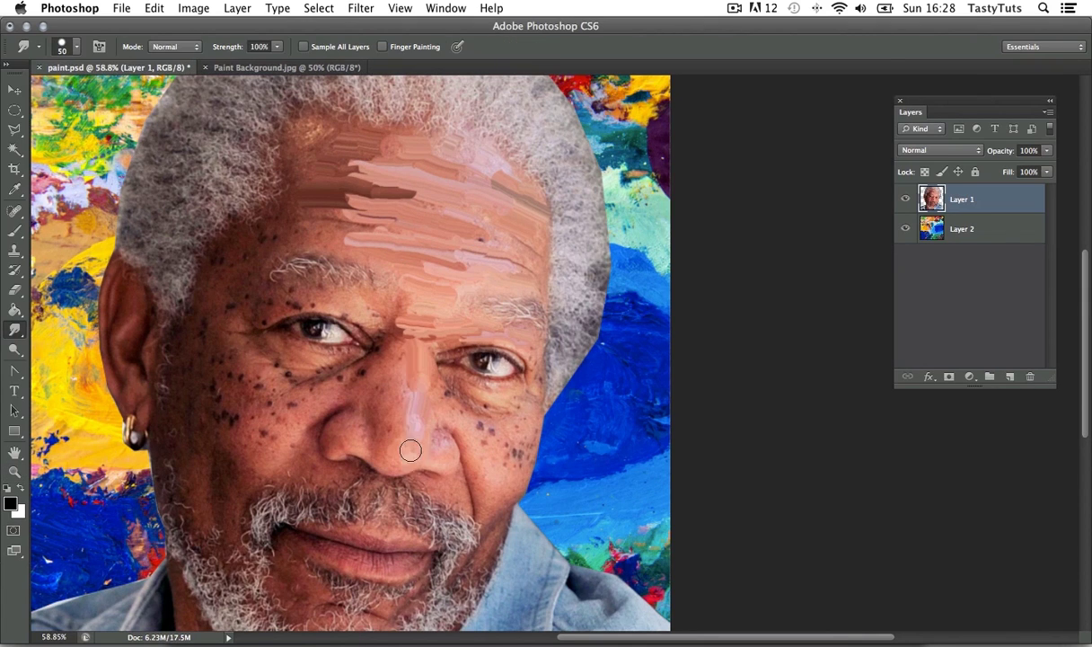
- Smudge the nose, both cheeks and the shaded side of the face, enlarging the brush to about 80 px for the broad areas
mouse_move(387, 332)
left_mouse_down()
mouse_move(376, 457)
mouse_move(444, 447)
mouse_move(490, 488)
left_mouse_up()
key("bracketright")
key("bracketright")
key("bracketright")
mouse_move(274, 215)
left_mouse_down()
mouse_move(237, 277)
mouse_move(184, 423)
left_mouse_up()
left_click_drag(193, 413, 205, 503)
mouse_move(236, 470)
left_mouse_down()
mouse_move(273, 424)
mouse_move(225, 457)
mouse_move(229, 396)
left_mouse_up()
key("bracketleft")
key("bracketleft")
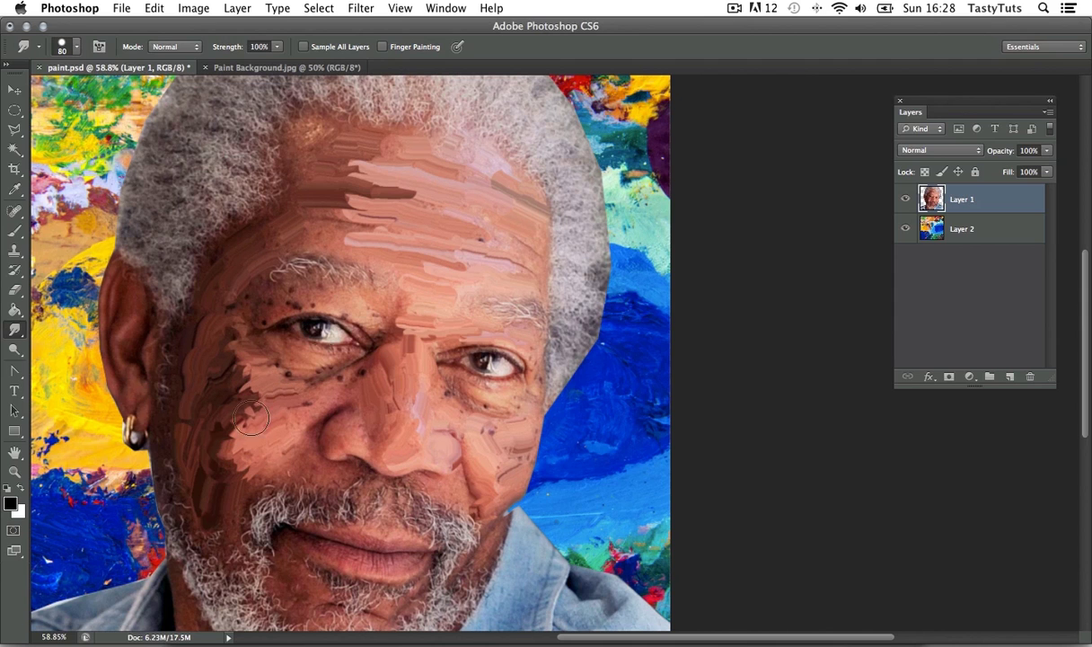
- Add further smudge strokes across the forehead, along the hairline and over the skin around the eye
left_click_drag(305, 224, 346, 241)
left_click_drag(530, 188, 494, 172)
left_click_drag(296, 130, 359, 144)
left_click_drag(363, 171, 310, 229)
mouse_move(331, 285)
left_mouse_down()
mouse_move(256, 301)
mouse_move(392, 320)
left_mouse_up()
- Smudge the neck, chin, lips and the skin beside the nose and beard into paint-like strokes, reducing the brush for small areas
scroll(444, 338, "down", 4)
scroll(157, 434, "up", 4)
mouse_move(159, 429)
left_mouse_down()
mouse_move(170, 489)
mouse_move(324, 584)
left_mouse_up()
left_click_drag(328, 386, 359, 450)
left_click_drag(463, 476, 487, 447)
scroll(488, 446, "up", 3)
key("bracketleft")
key("bracketleft")
mouse_move(420, 344)
left_mouse_down()
mouse_move(371, 294)
mouse_move(399, 310)
mouse_move(545, 325)
mouse_move(426, 369)
left_mouse_up()
- Smudge the denim collar and shoulder on the blue-paint side with a larger brush, following the folds of the fabric
key("z")
left_click_drag(590, 368, 523, 369)
key("bracketright")
key("bracketright")
key("bracketright")
key("bracketright")
mouse_move(575, 355)
left_mouse_down()
mouse_move(474, 517)
mouse_move(589, 261)
mouse_move(674, 545)
mouse_move(764, 449)
left_mouse_up()
key("bracketleft")
key("bracketleft")
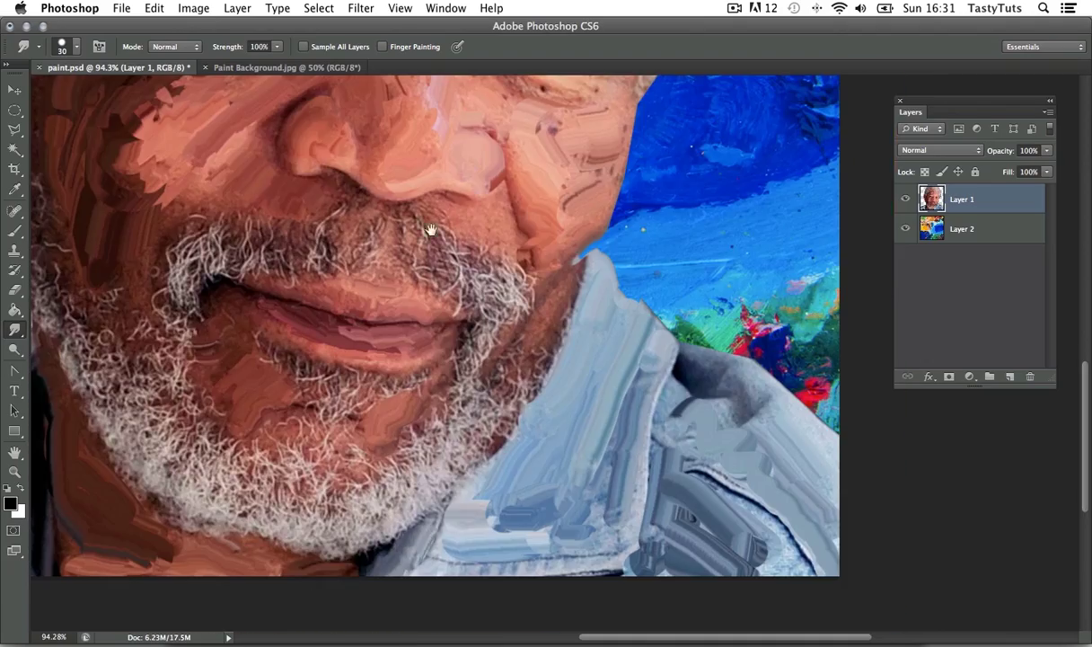
- Smudge the man's ear and the area around his earring, using a fine brush down to 15 px
left_click_drag(431, 229, 674, 453)
left_click_drag(387, 269, 335, 332)
left_click_drag(218, 276, 204, 346)
left_click_drag(487, 235, 490, 239)
key("z")
left_click_drag(629, 359, 584, 359)
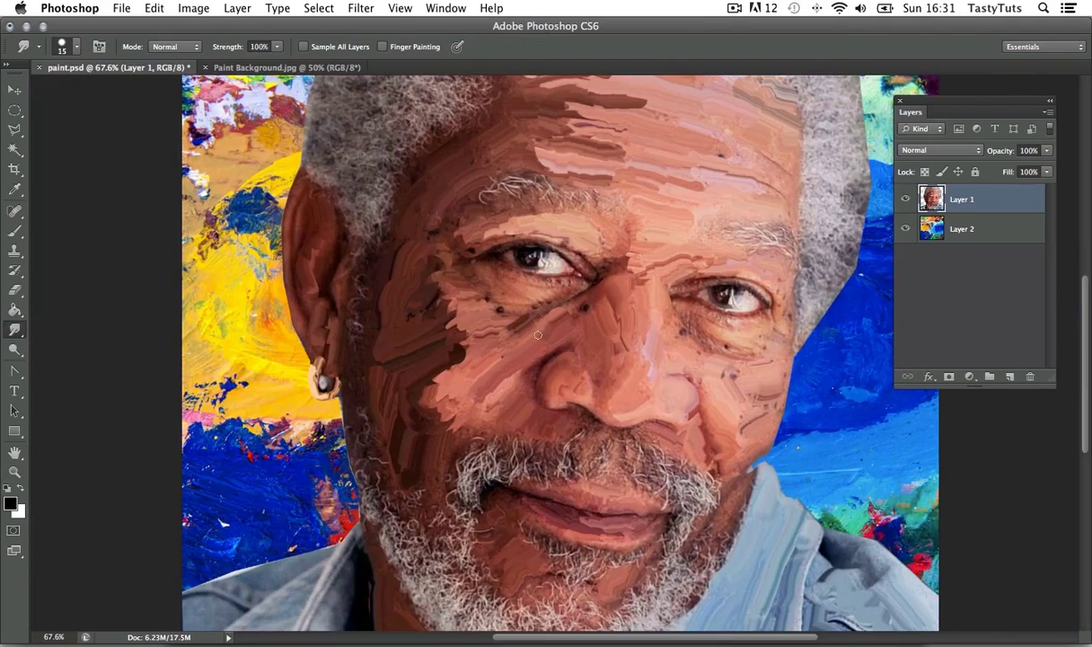
- Smudge the denim collar and shoulder beneath the earring with a 40 px brush
key("bracketright")
key("bracketright")
key("bracketright")
mouse_move(422, 404)
left_mouse_down()
mouse_move(431, 456)
mouse_move(409, 396)
left_mouse_up()
mouse_move(557, 319)
left_mouse_down()
mouse_move(525, 318)
mouse_move(602, 163)
left_mouse_up()
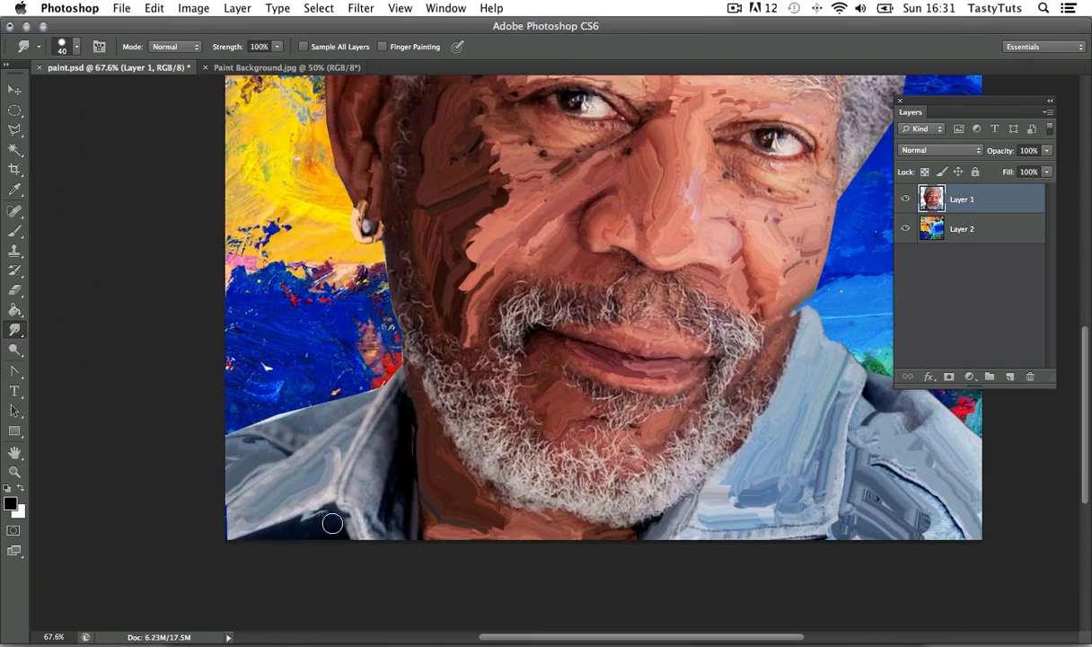
left_click_drag(552, 334, 417, 470)
key("z")
left_click_drag(417, 470, 377, 470)
key("v")
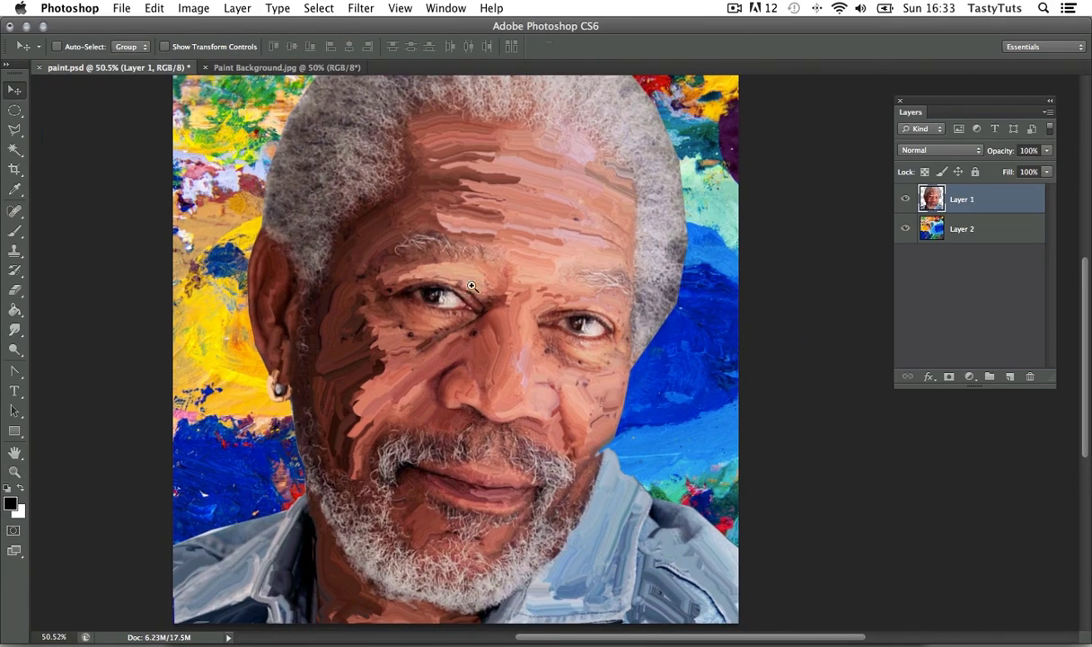
- Smudge the iris and white of the eye on the blue-paint side with a 9 px brush, blending away the photographic reflections
key("z")
left_click_drag(404, 316, 580, 282)
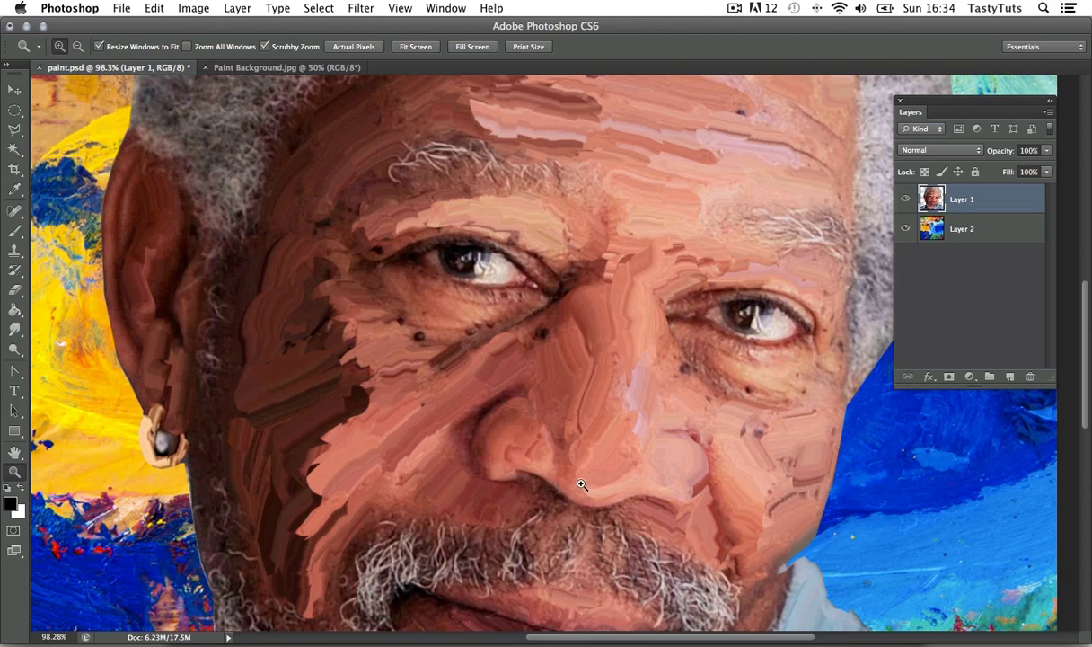
left_click_drag(724, 296, 480, 293)
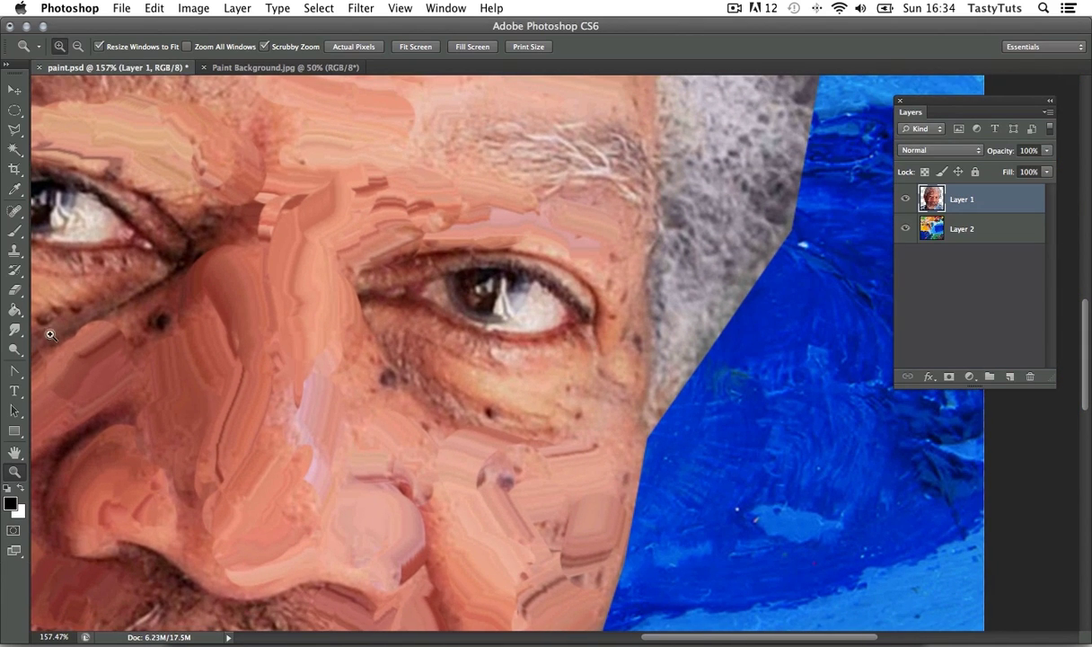
left_click(14, 330)
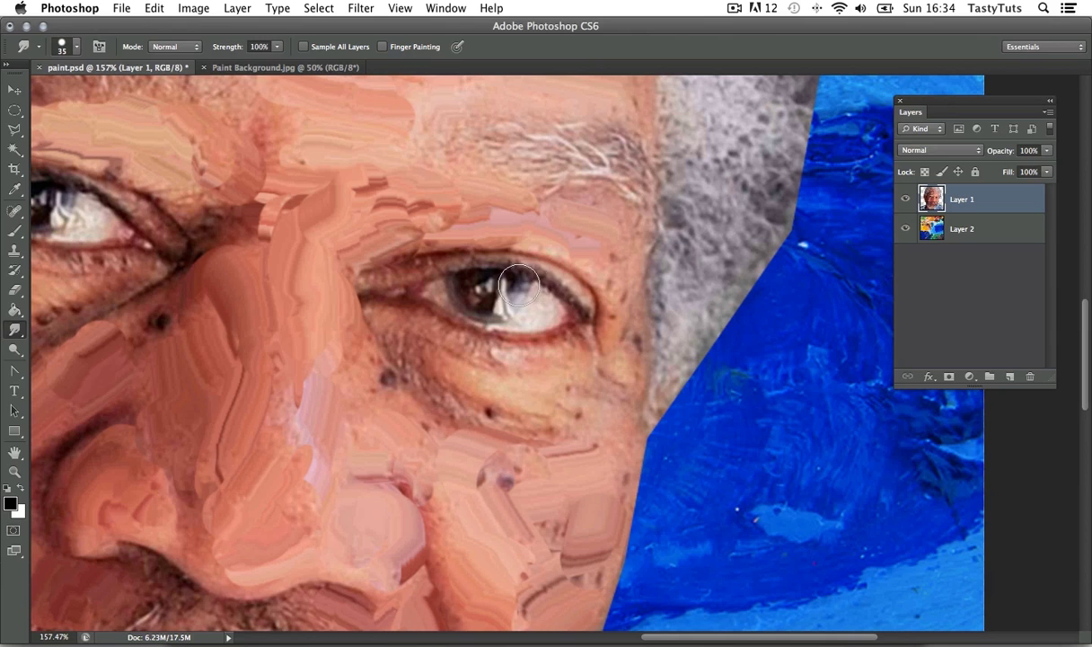
key("bracketleft")
key("bracketleft")
key("bracketleft")
key("bracketleft")
key("bracketleft")
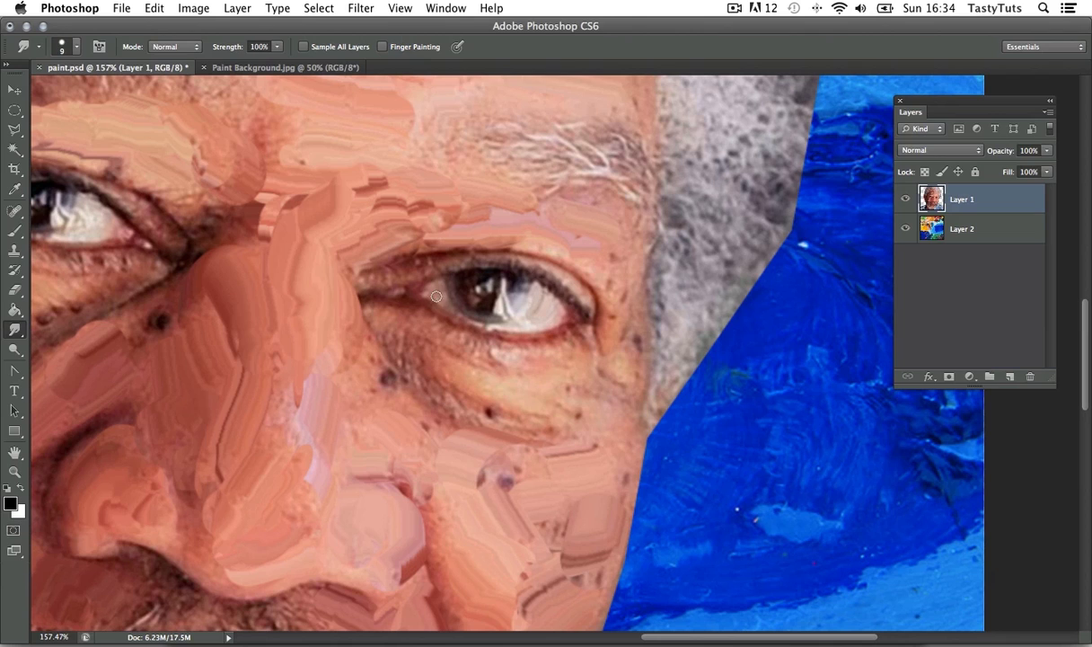
mouse_move(480, 321)
left_mouse_down()
mouse_move(482, 319)
mouse_move(465, 290)
mouse_move(496, 307)
mouse_move(507, 279)
mouse_move(490, 304)
mouse_move(484, 278)
mouse_move(489, 313)
mouse_move(519, 280)
mouse_move(490, 320)
mouse_move(424, 296)
mouse_move(503, 334)
mouse_move(499, 326)
mouse_move(522, 324)
mouse_move(484, 324)
left_mouse_up()
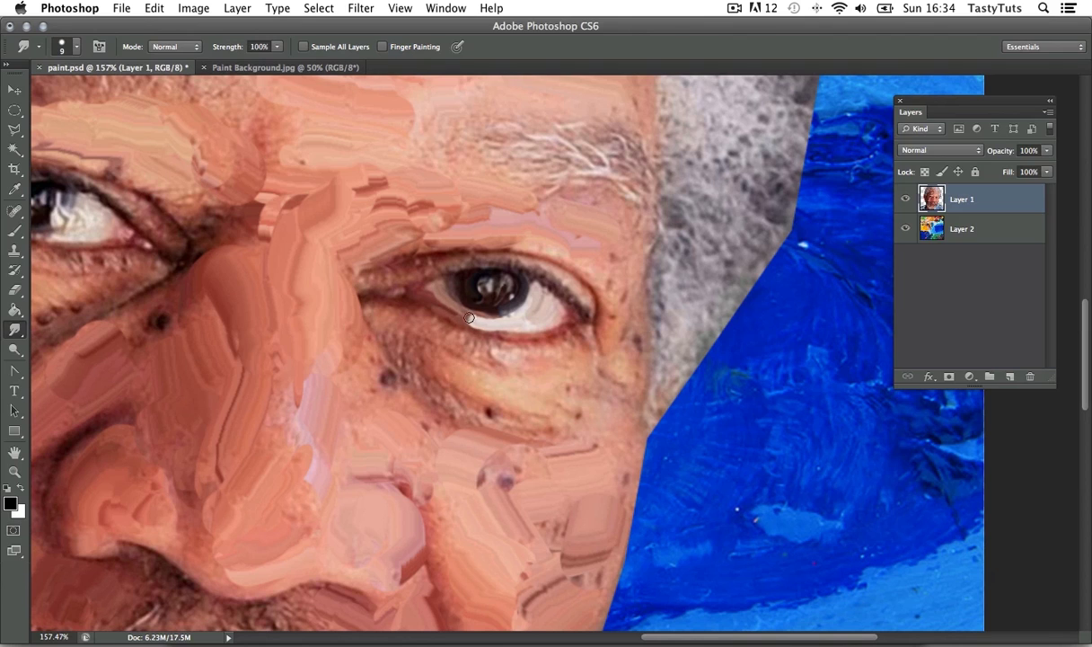
- Smudge the lower rim, inner corner and upper lid of the eye on the blue-paint side into fine strokes
left_click_drag(469, 318, 437, 305)
mouse_move(537, 324)
left_mouse_down()
mouse_move(491, 331)
mouse_move(552, 333)
left_mouse_up()
left_click_drag(409, 303, 488, 283)
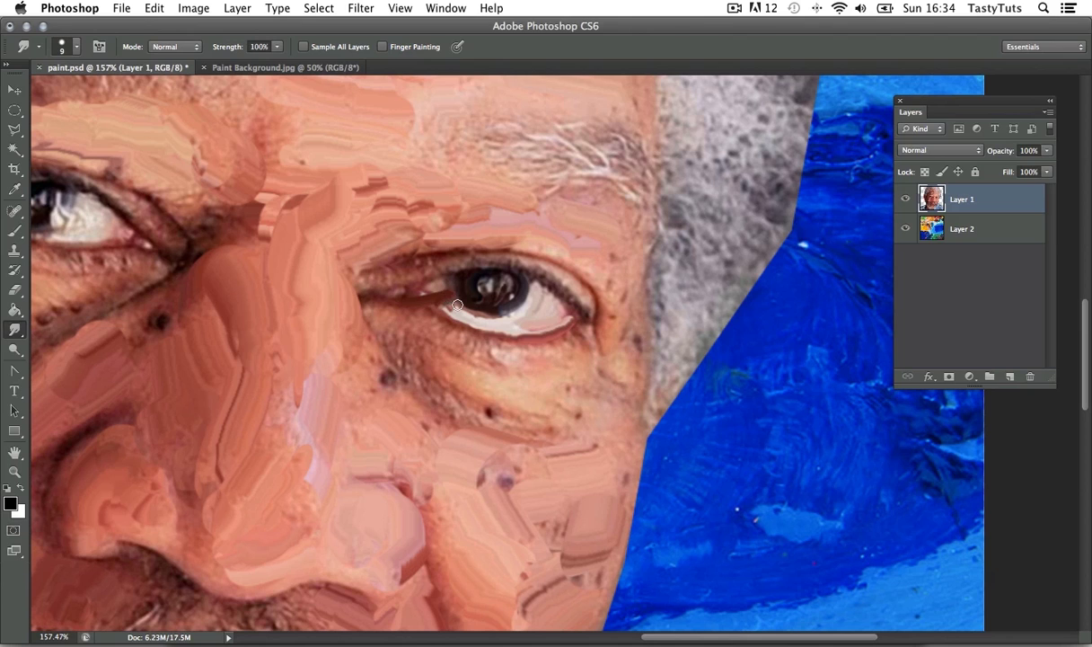
left_click_drag(457, 305, 443, 287)
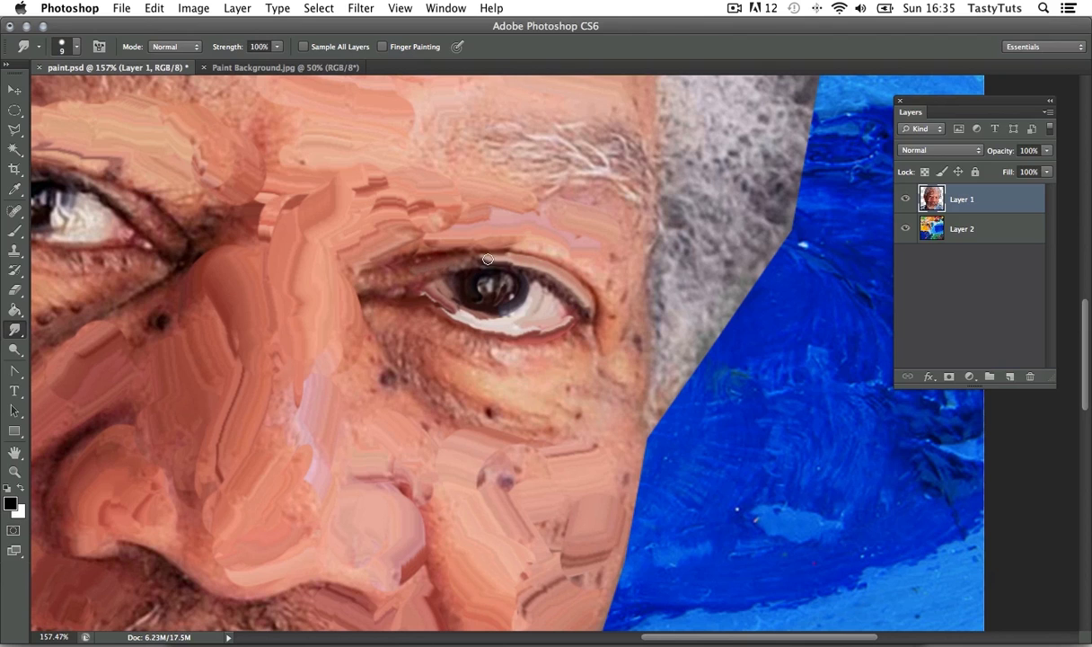
- Smudge the iris and white of the eye on the earring side with the 9 px brush
key("z")
left_click_drag(505, 314, 474, 323)
left_click(306, 260)
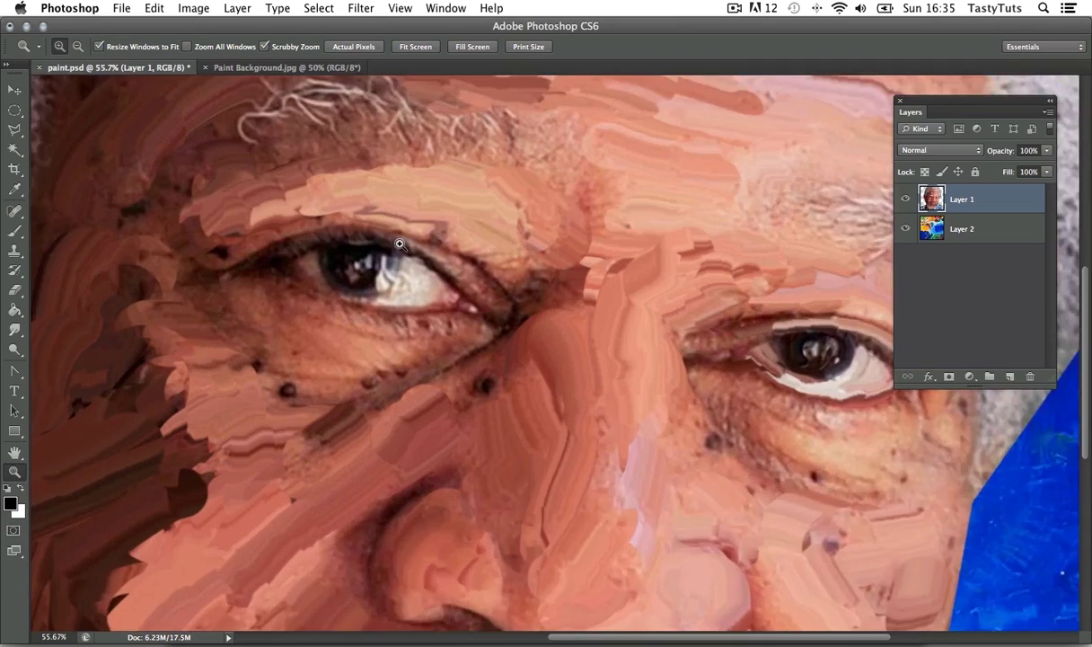
left_click(14, 329)
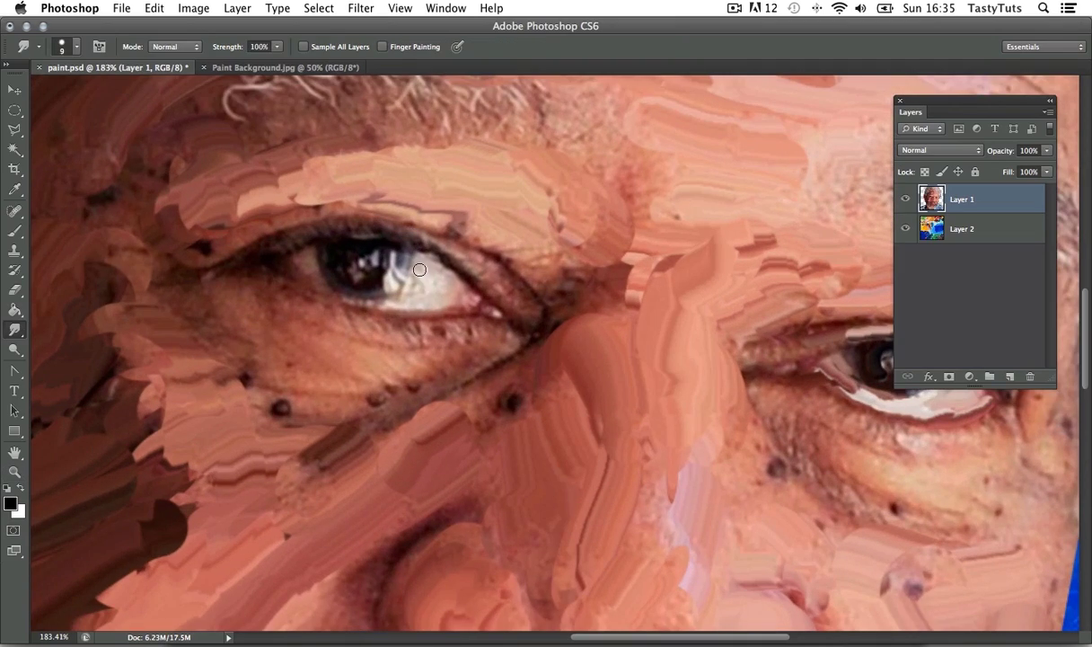
mouse_move(420, 270)
left_mouse_down()
mouse_move(409, 290)
mouse_move(434, 288)
mouse_move(368, 297)
mouse_move(443, 305)
mouse_move(381, 286)
left_mouse_up()
mouse_move(314, 276)
left_mouse_down()
mouse_move(306, 269)
mouse_move(359, 292)
mouse_move(334, 260)
mouse_move(339, 277)
mouse_move(372, 274)
mouse_move(385, 249)
mouse_move(381, 280)
mouse_move(323, 261)
mouse_move(375, 259)
mouse_move(389, 293)
mouse_move(378, 285)
left_mouse_up()
mouse_move(310, 277)
left_mouse_down()
mouse_move(401, 296)
mouse_move(335, 291)
mouse_move(289, 256)
mouse_move(327, 282)
mouse_move(293, 253)
mouse_move(337, 275)
mouse_move(332, 263)
mouse_move(352, 291)
left_mouse_up()
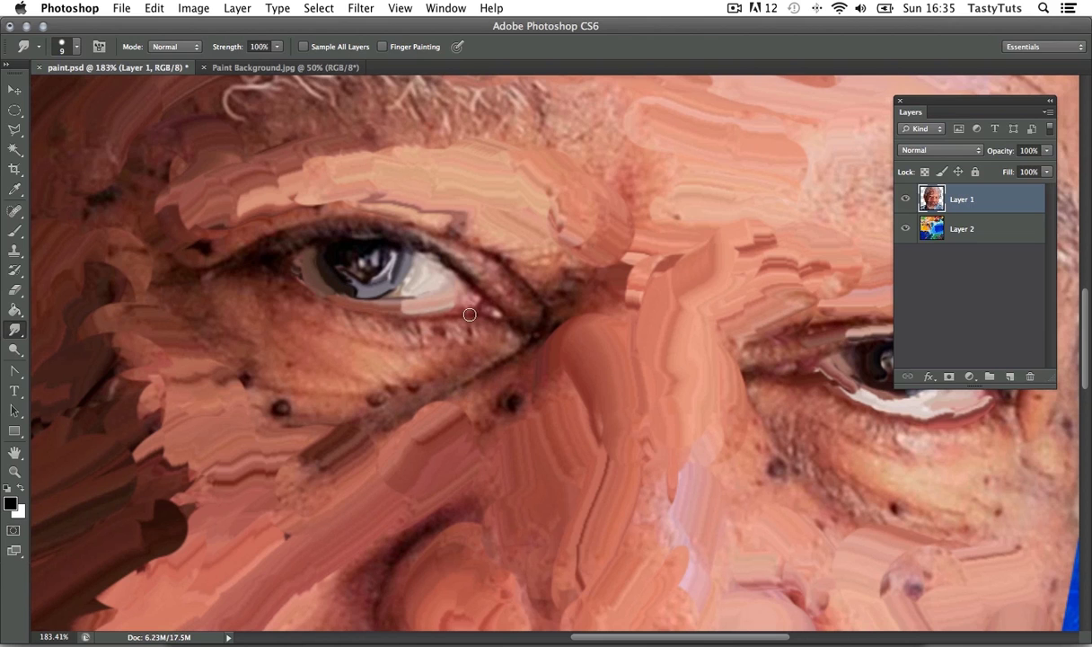
- Refine the iris of the eye on the blue-paint side, smudging its dark edge into the surrounding white
key("z")
left_click_drag(500, 321, 400, 322)
left_click_drag(572, 335, 503, 335)
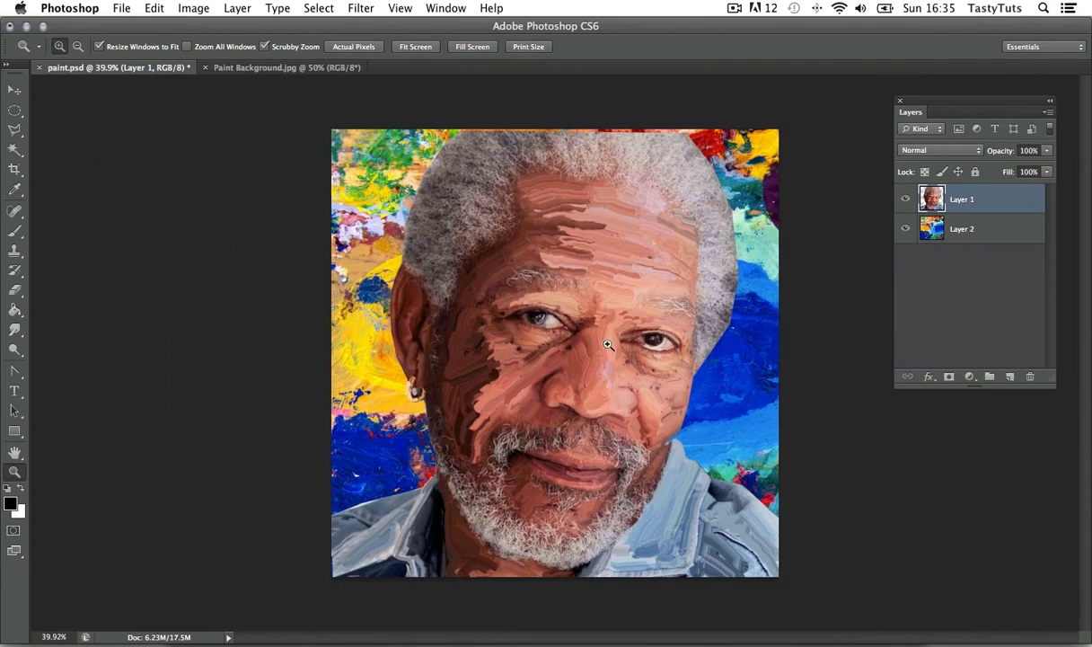
left_click_drag(630, 374, 721, 263)
left_click(13, 331)
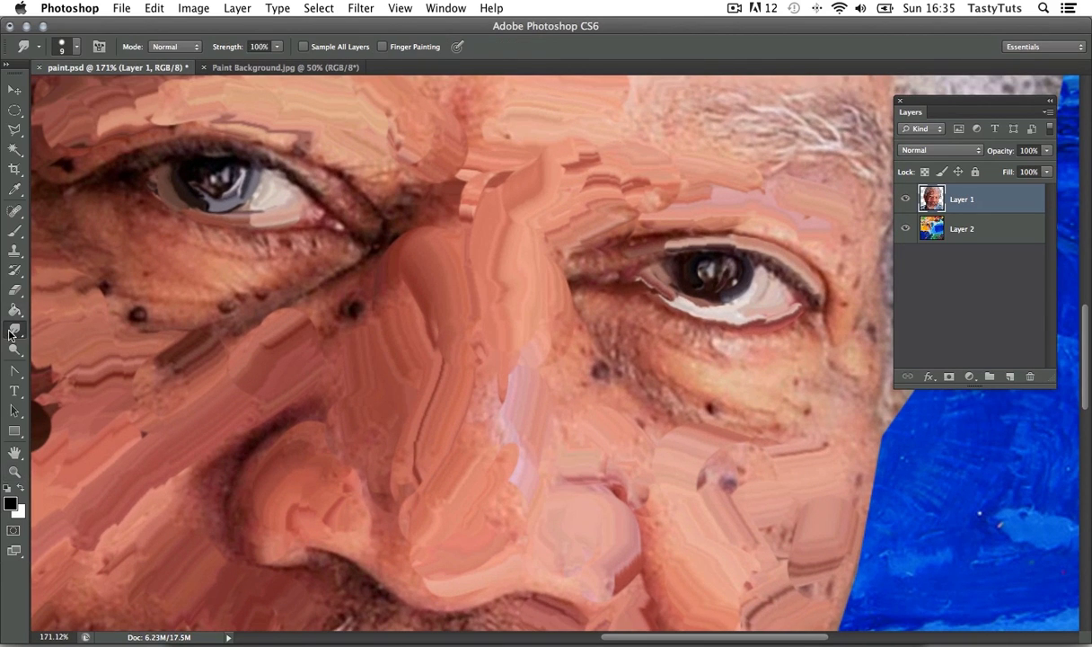
mouse_move(672, 296)
left_mouse_down()
mouse_move(694, 306)
mouse_move(687, 286)
mouse_move(721, 304)
left_mouse_up()
mouse_move(673, 273)
left_mouse_down()
mouse_move(668, 283)
mouse_move(716, 305)
mouse_move(741, 294)
mouse_move(718, 303)
left_mouse_up()
- Smudge the hair on the blue-paint side with a 35 px brush, pulling curled strokes past the cut-out edge
key("z")
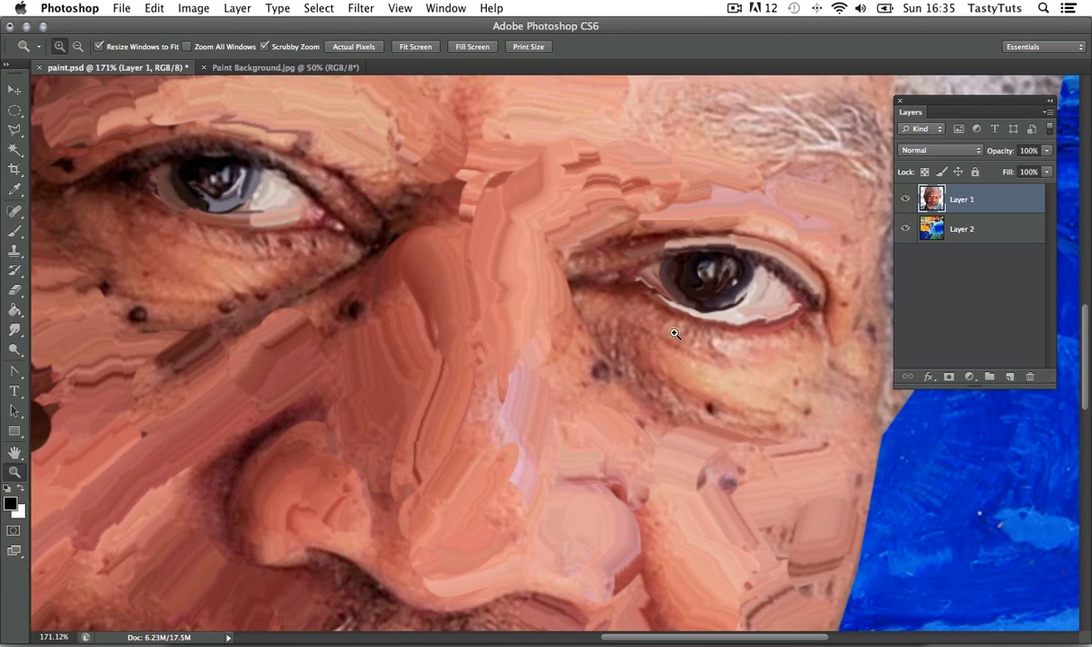
left_click_drag(676, 335, 610, 370)
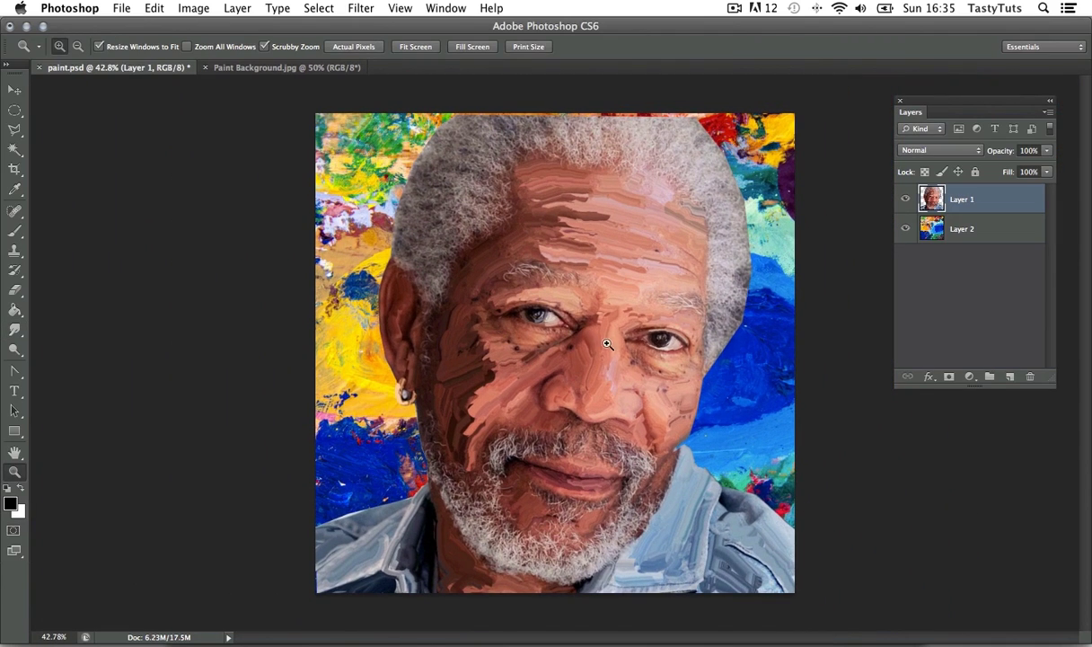
left_click_drag(697, 342, 795, 263)
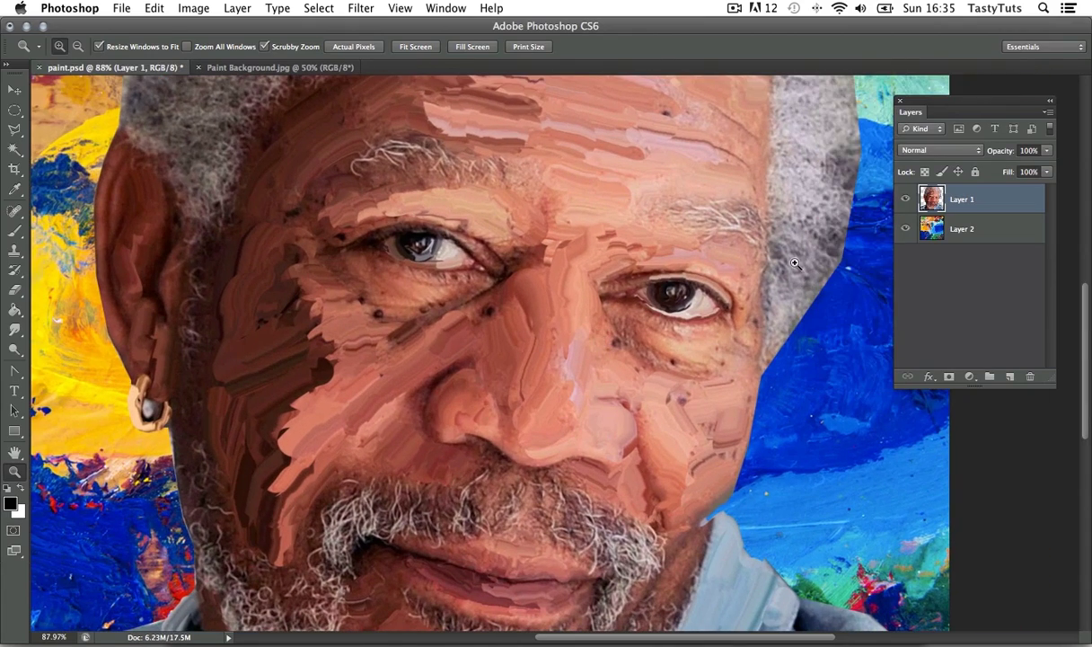
scroll(738, 418, "up", 10)
scroll(737, 417, "right", 10)
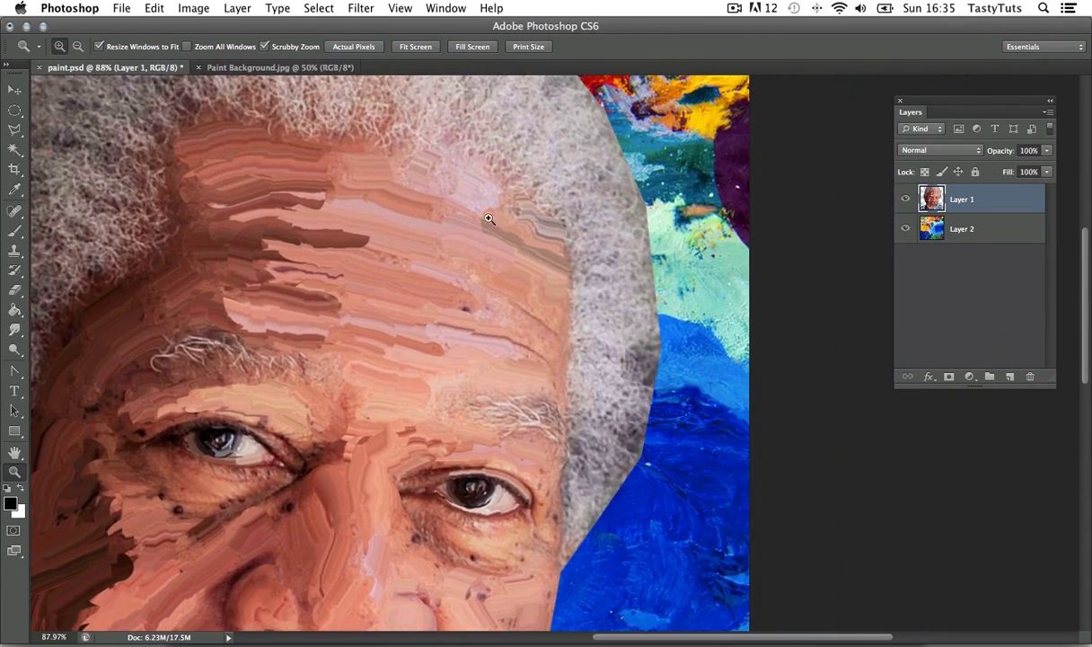
left_click(15, 331)
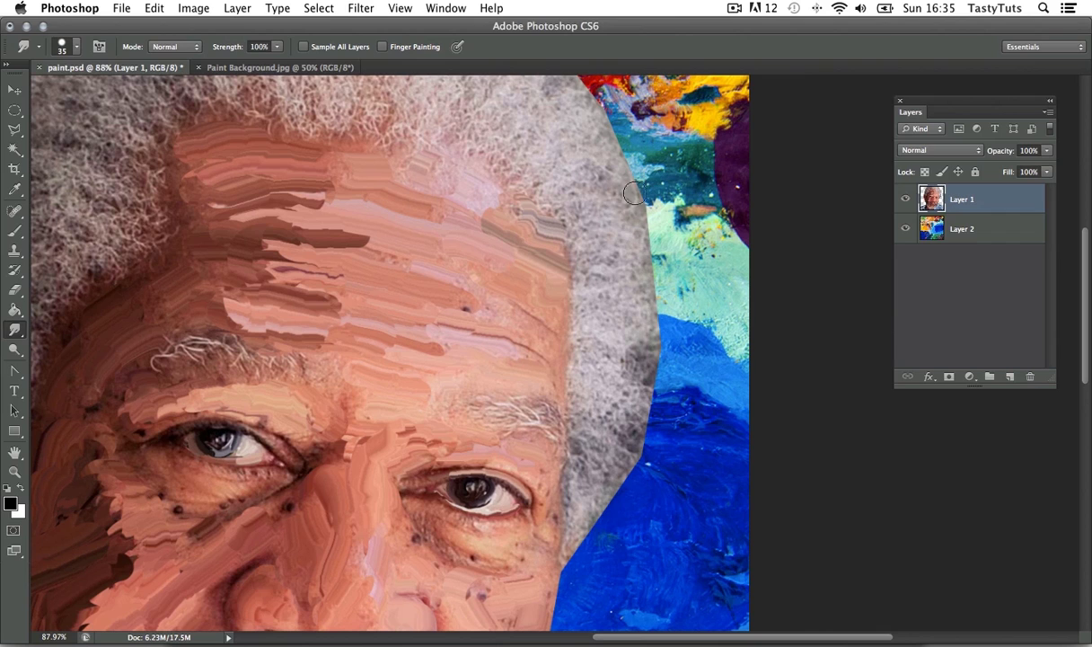
mouse_move(580, 190)
left_mouse_down()
mouse_move(606, 240)
mouse_move(627, 244)
mouse_move(584, 194)
mouse_move(614, 171)
mouse_move(637, 186)
mouse_move(649, 180)
mouse_move(637, 246)
mouse_move(603, 283)
mouse_move(637, 295)
mouse_move(612, 385)
mouse_move(604, 369)
mouse_move(636, 364)
mouse_move(638, 382)
mouse_move(664, 378)
mouse_move(656, 394)
mouse_move(610, 406)
mouse_move(634, 416)
mouse_move(653, 414)
mouse_move(651, 317)
mouse_move(663, 319)
mouse_move(664, 354)
mouse_move(642, 289)
mouse_move(660, 310)
left_mouse_up()
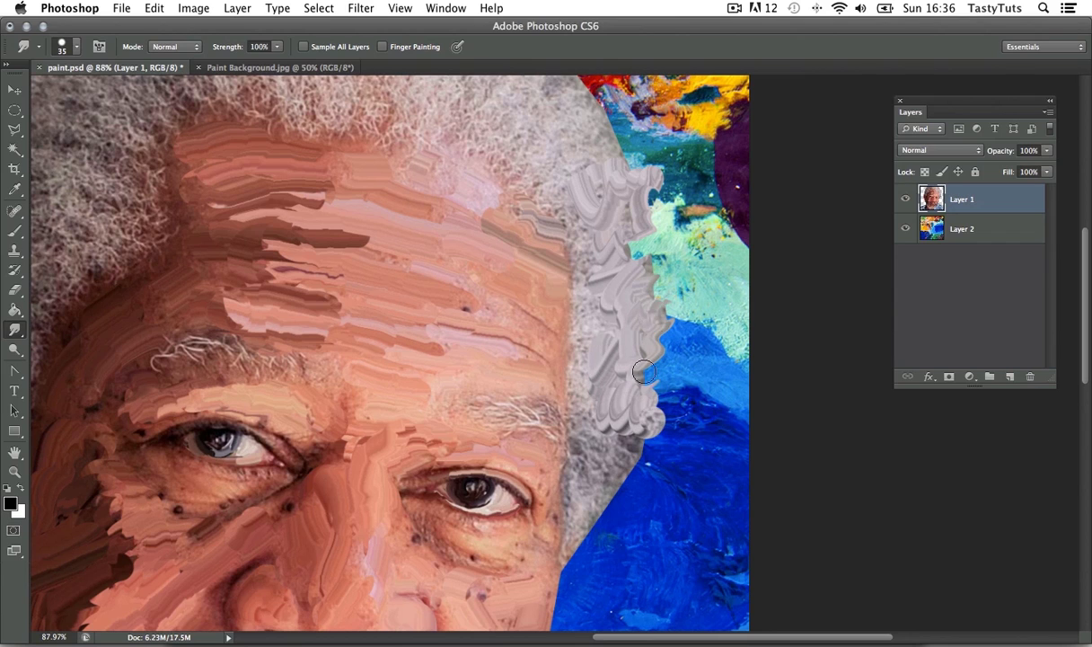
mouse_move(645, 371)
left_mouse_down()
mouse_move(598, 476)
mouse_move(622, 475)
mouse_move(625, 498)
mouse_move(603, 507)
mouse_move(631, 488)
mouse_move(645, 398)
left_mouse_up()
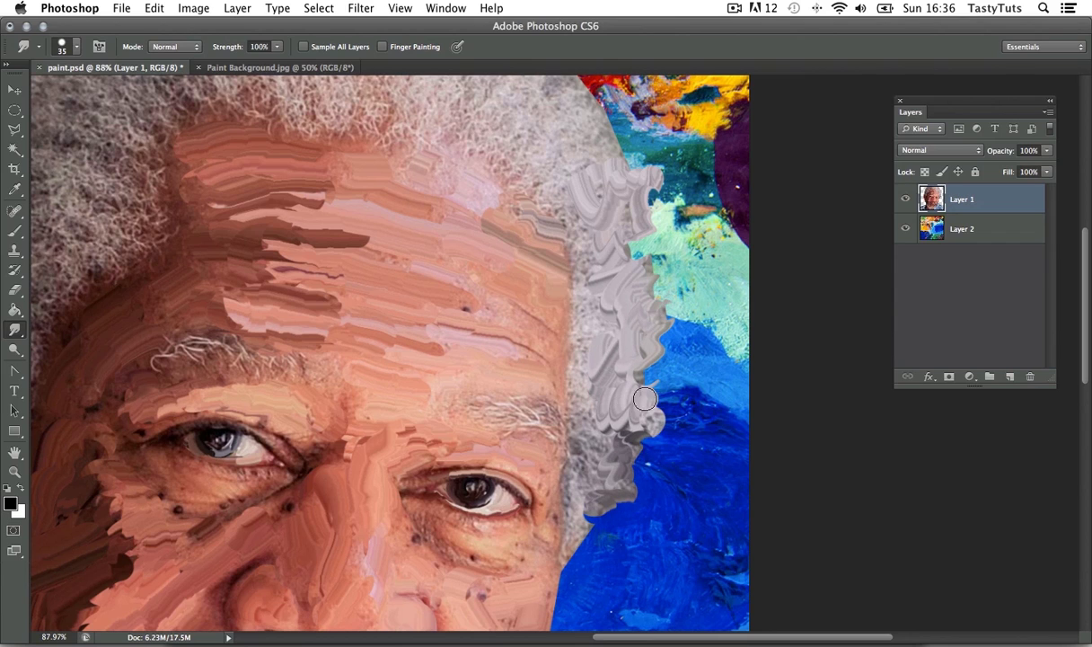
left_click_drag(592, 509, 609, 478)
- Smudge the hair across the top of the head into thick wavy strokes, enlarging the brush to 70 px
left_click_drag(637, 427, 623, 186)
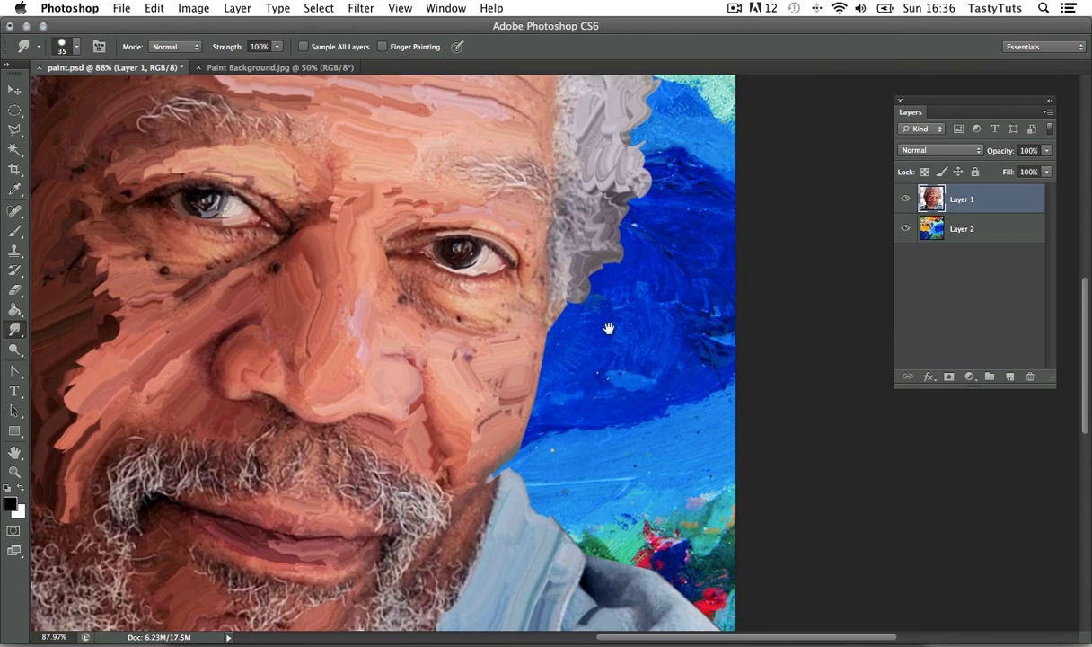
scroll(614, 179, "up", 8)
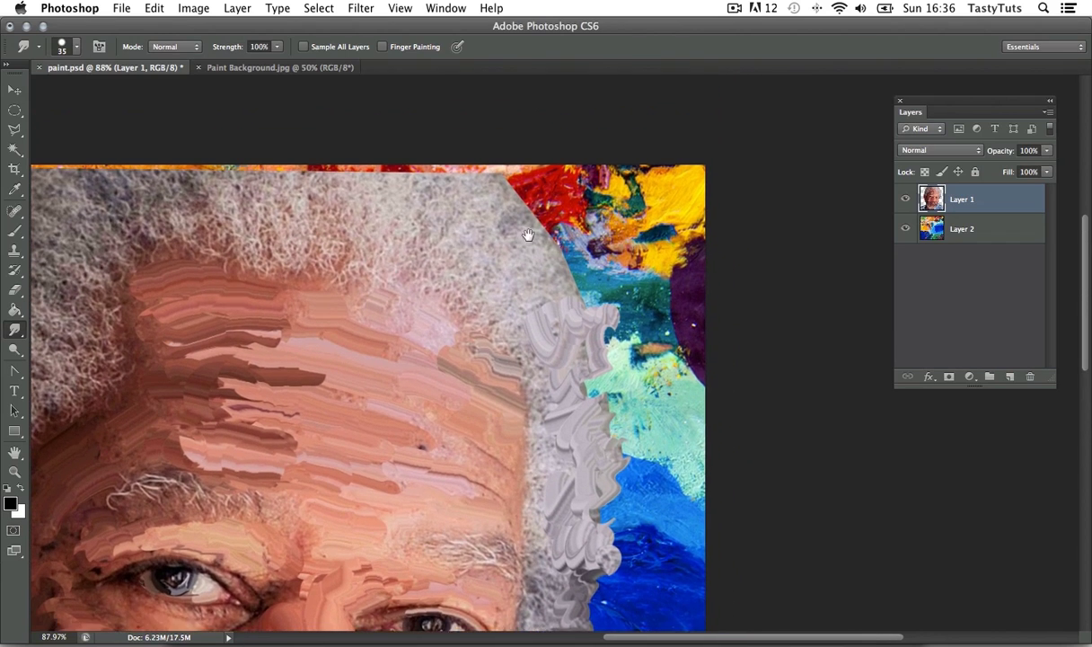
key("bracketright")
mouse_move(418, 185)
left_mouse_down()
mouse_move(474, 173)
mouse_move(523, 159)
mouse_move(530, 237)
mouse_move(564, 229)
mouse_move(543, 235)
mouse_move(517, 270)
mouse_move(509, 317)
mouse_move(490, 306)
mouse_move(513, 297)
mouse_move(533, 245)
mouse_move(563, 246)
mouse_move(582, 302)
mouse_move(532, 195)
left_mouse_up()
key("bracketright")
key("bracketright")
key("bracketright")
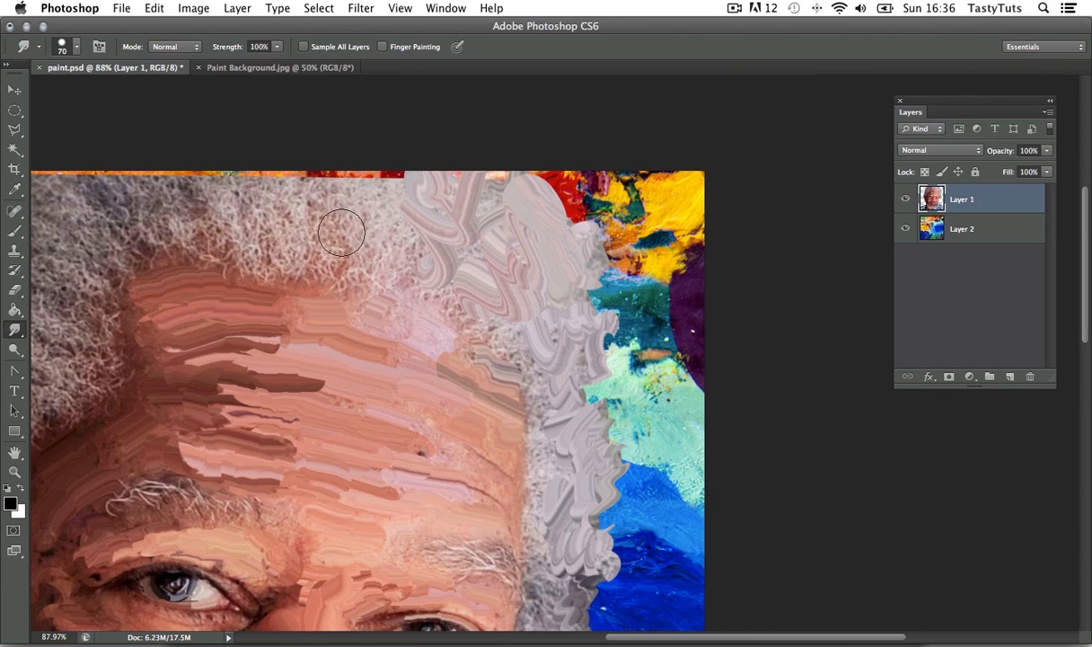
mouse_move(323, 220)
left_mouse_down()
mouse_move(362, 179)
mouse_move(380, 184)
mouse_move(390, 217)
mouse_move(397, 180)
mouse_move(266, 223)
left_mouse_up()
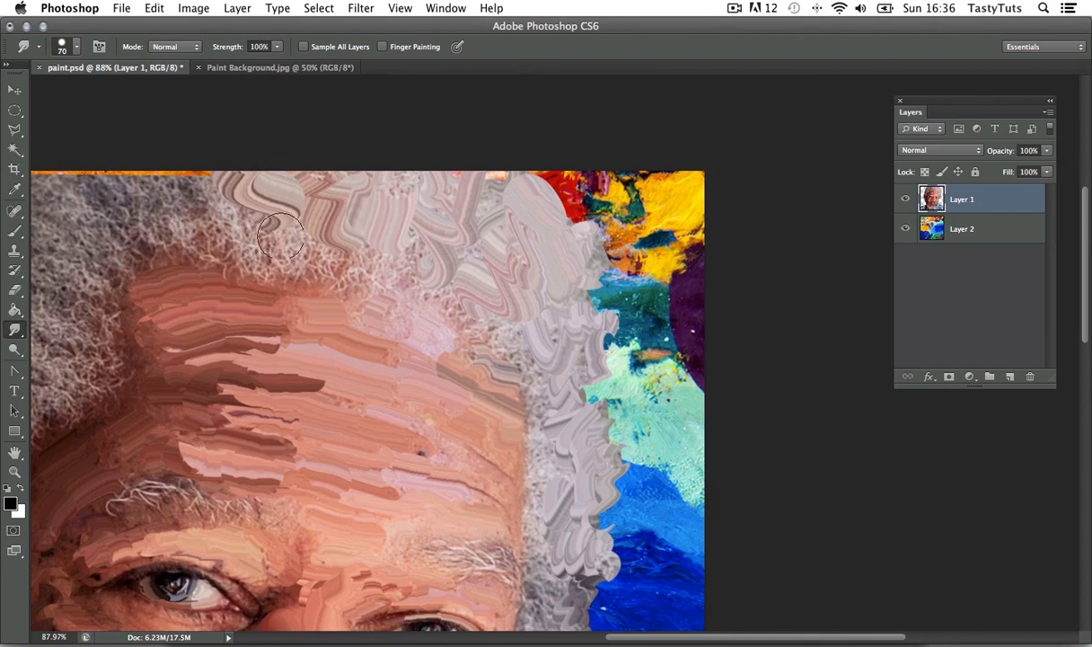
- Smudge the hair on the earring side of the head into broad curls with the 70 px brush
left_click_drag(232, 295, 537, 265)
left_click_drag(338, 301, 277, 239)
mouse_move(239, 273)
left_mouse_down()
mouse_move(208, 224)
mouse_move(205, 256)
left_mouse_up()
mouse_move(315, 223)
left_mouse_down()
mouse_move(254, 180)
mouse_move(232, 187)
left_mouse_up()
mouse_move(327, 187)
left_mouse_down()
mouse_move(280, 343)
mouse_move(215, 321)
mouse_move(246, 362)
mouse_move(193, 404)
mouse_move(339, 202)
mouse_move(326, 158)
mouse_move(430, 171)
mouse_move(435, 116)
mouse_move(477, 148)
left_mouse_up()
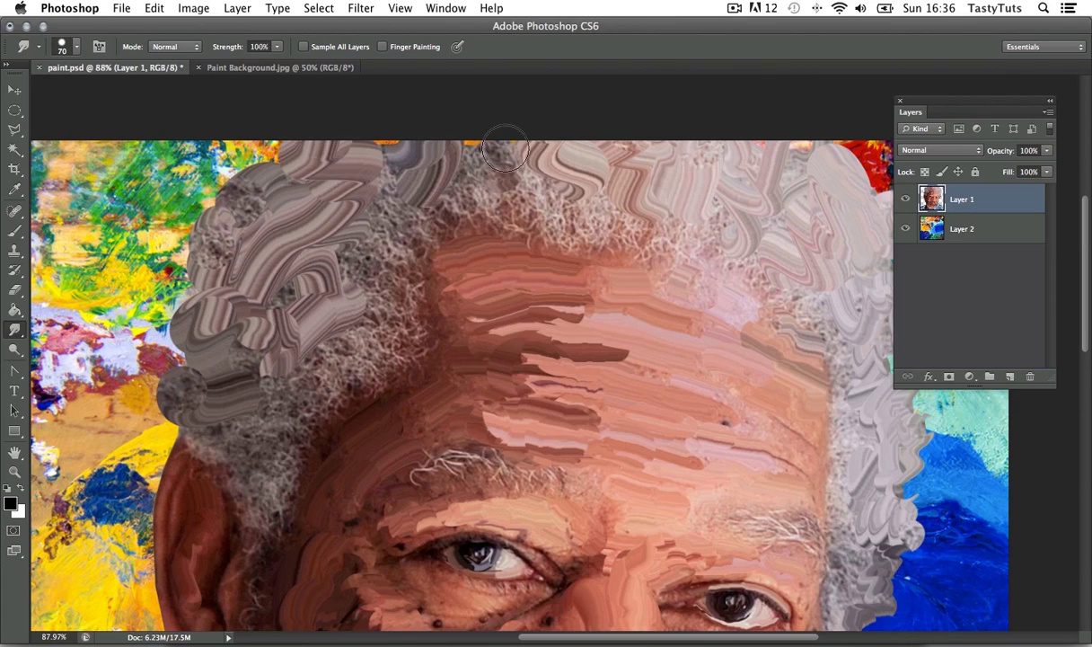
- Smudge the hair beside the forehead and along the upper outline on the earring side with a 40 px brush
key("bracketleft")
mouse_move(357, 278)
left_mouse_down()
mouse_move(301, 220)
mouse_move(355, 324)
mouse_move(398, 349)
mouse_move(360, 310)
mouse_move(409, 328)
mouse_move(378, 270)
mouse_move(396, 349)
mouse_move(310, 360)
mouse_move(328, 301)
mouse_move(392, 209)
mouse_move(366, 191)
left_mouse_up()
key("bracketright")
mouse_move(252, 219)
left_mouse_down()
mouse_move(238, 184)
mouse_move(263, 141)
left_mouse_up()
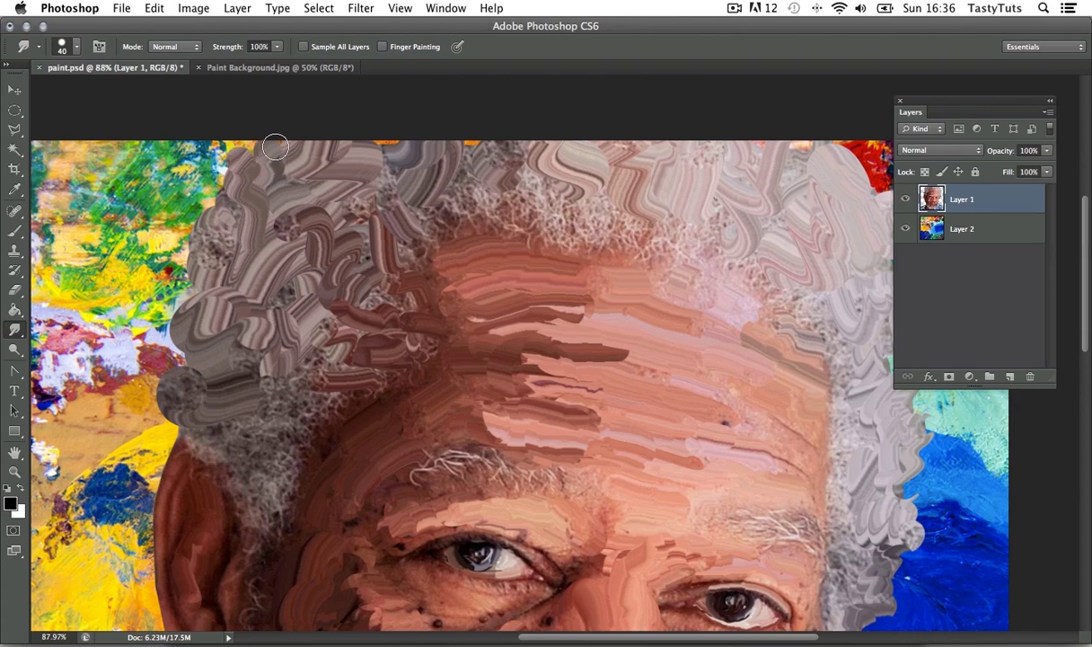
- Smudge the outer edge of the hair above the earring-side ear into irregular curls with a 30 px brush
key("bracketleft")
mouse_move(194, 292)
left_mouse_down()
mouse_move(164, 266)
mouse_move(197, 301)
mouse_move(187, 341)
mouse_move(216, 372)
mouse_move(183, 437)
mouse_move(175, 383)
mouse_move(188, 359)
mouse_move(179, 447)
left_mouse_up()
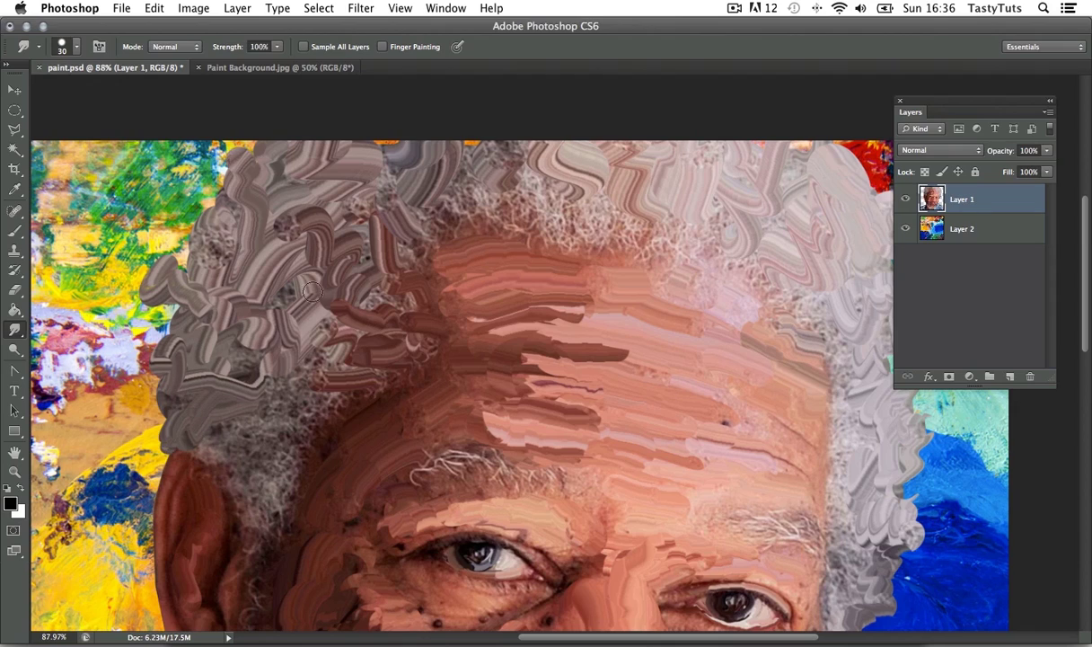
left_click_drag(300, 409, 451, 323)
left_click_drag(436, 434, 488, 158)
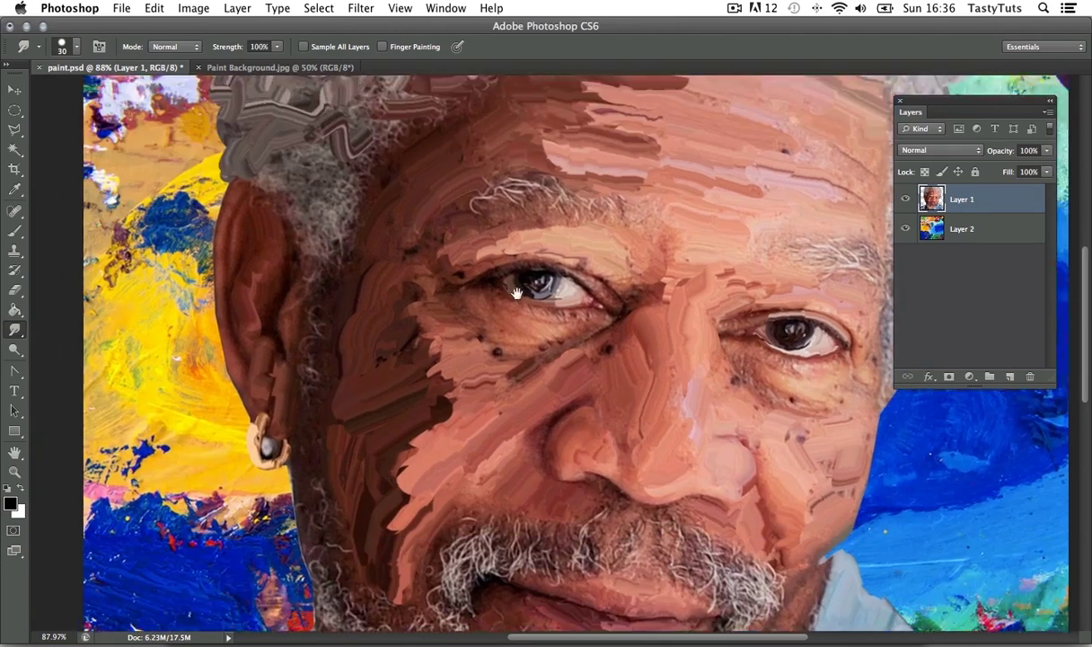
left_click_drag(419, 364, 471, 449)
left_click_drag(446, 181, 382, 263)
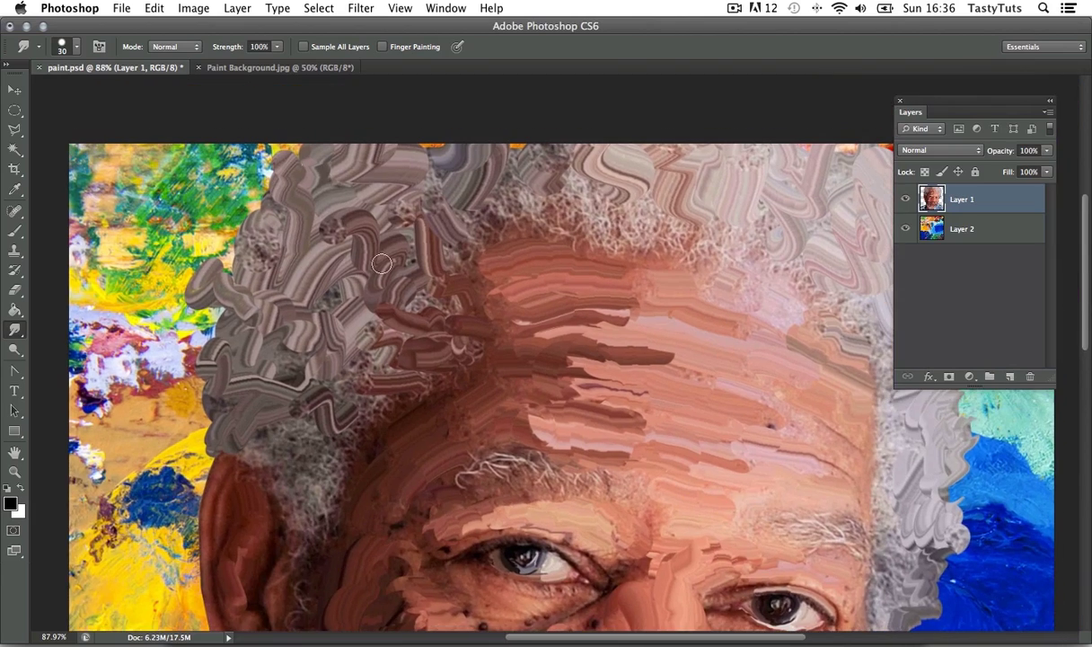
- Smudge the outer edges of the denim collar and shoulder on the blue-paint side, using a brush up to 40 px
left_click_drag(407, 441, 404, 108)
left_click_drag(390, 381, 316, 254)
left_click_drag(608, 303, 412, 346)
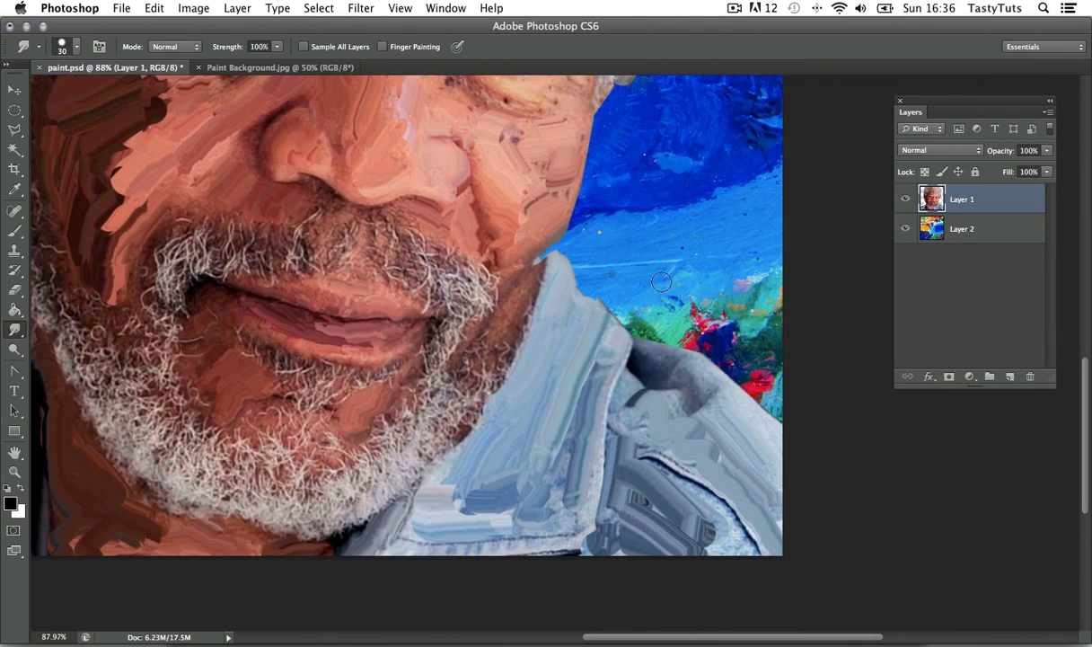
mouse_move(686, 364)
left_mouse_down()
mouse_move(690, 348)
mouse_move(778, 428)
left_mouse_up()
mouse_move(689, 344)
left_mouse_down()
mouse_move(703, 369)
mouse_move(741, 389)
mouse_move(731, 397)
mouse_move(722, 381)
mouse_move(738, 392)
mouse_move(741, 340)
left_mouse_up()
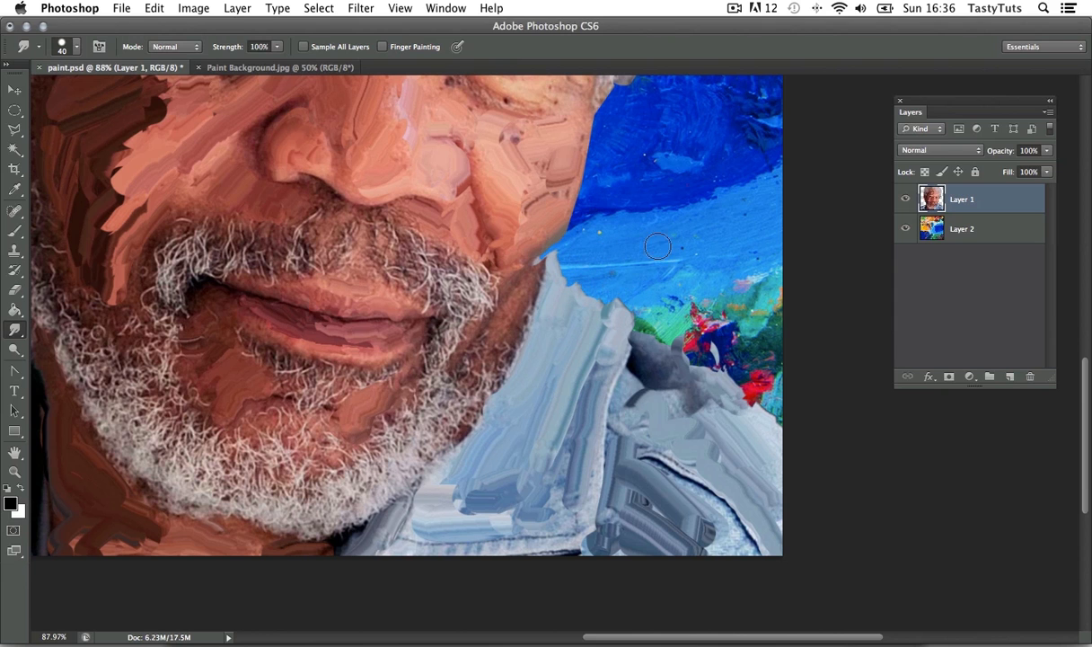
- Smudge the outer edge of the denim shoulder on the earring side with the 40 px brush
key("z")
mouse_move(665, 237)
left_mouse_down()
mouse_move(614, 290)
mouse_move(622, 274)
left_mouse_up()
left_click_drag(598, 424, 631, 394)
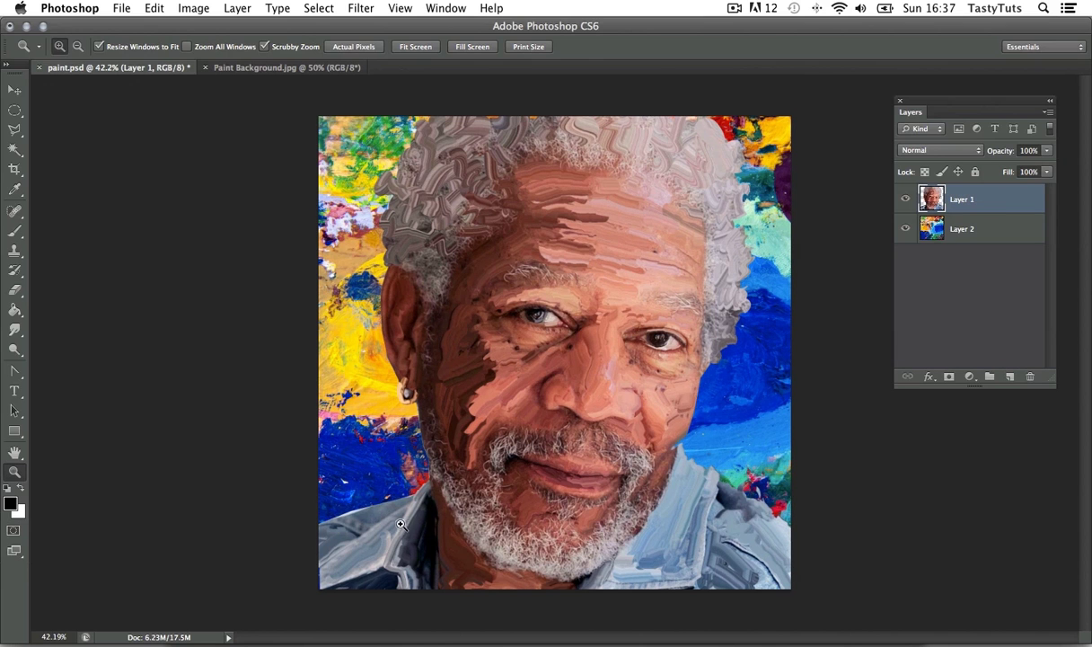
key("super+0")
left_click(14, 329)
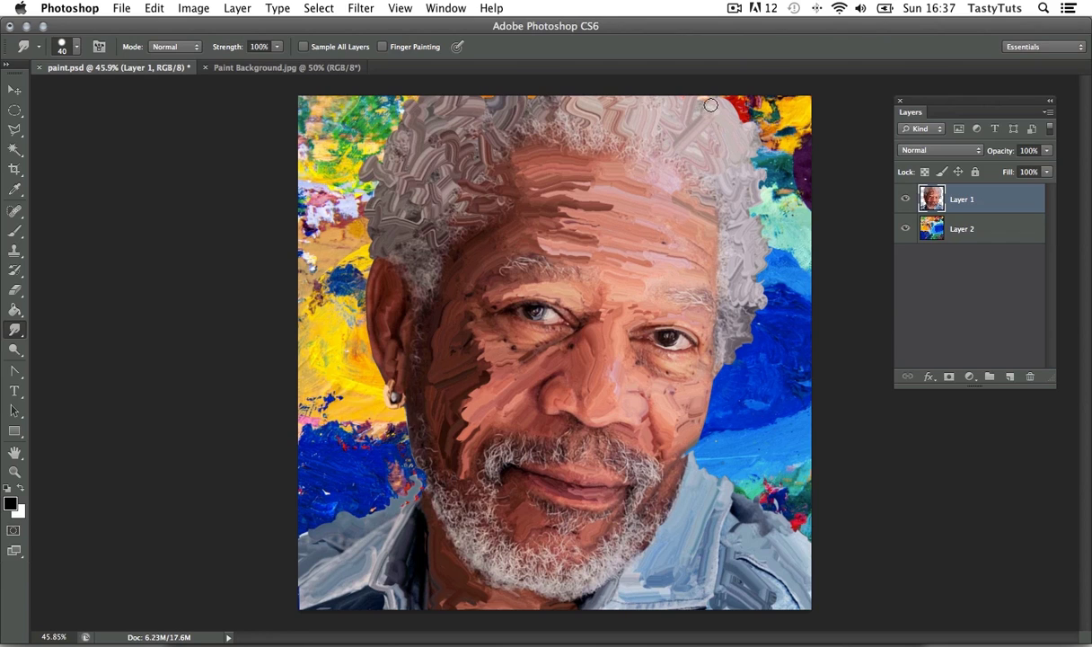
- Smudge the hair at the top of the head above the forehead, enlarging the brush to 90 px
left_click_drag(525, 134, 488, 107)
key("bracketright")
key("bracketright")
key("bracketright")
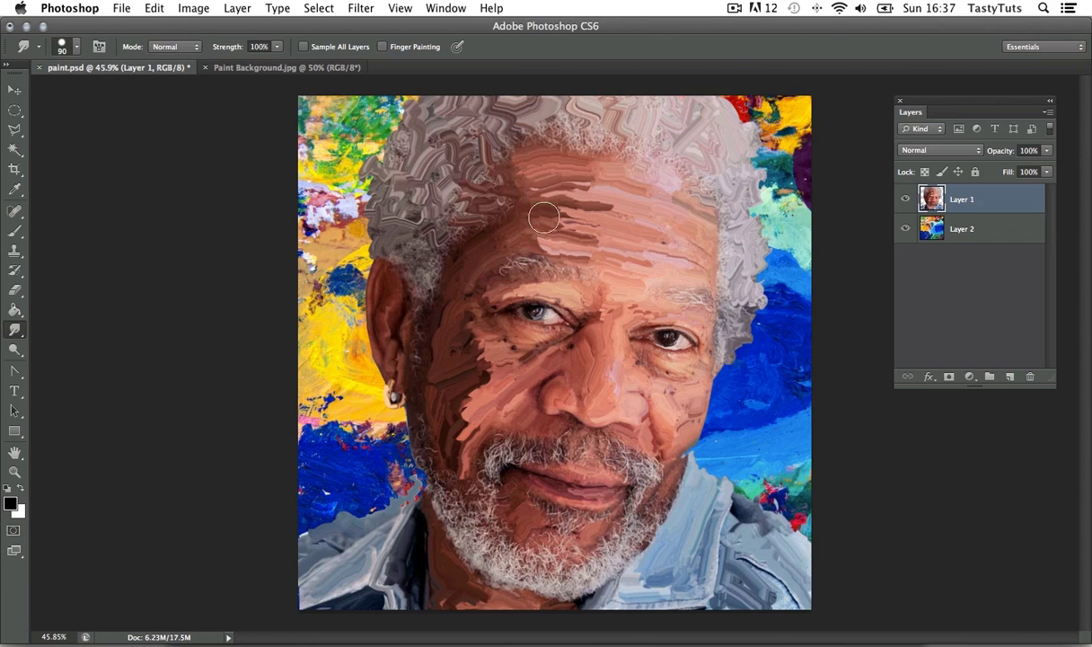
key("z")
left_click_drag(573, 343, 556, 286)
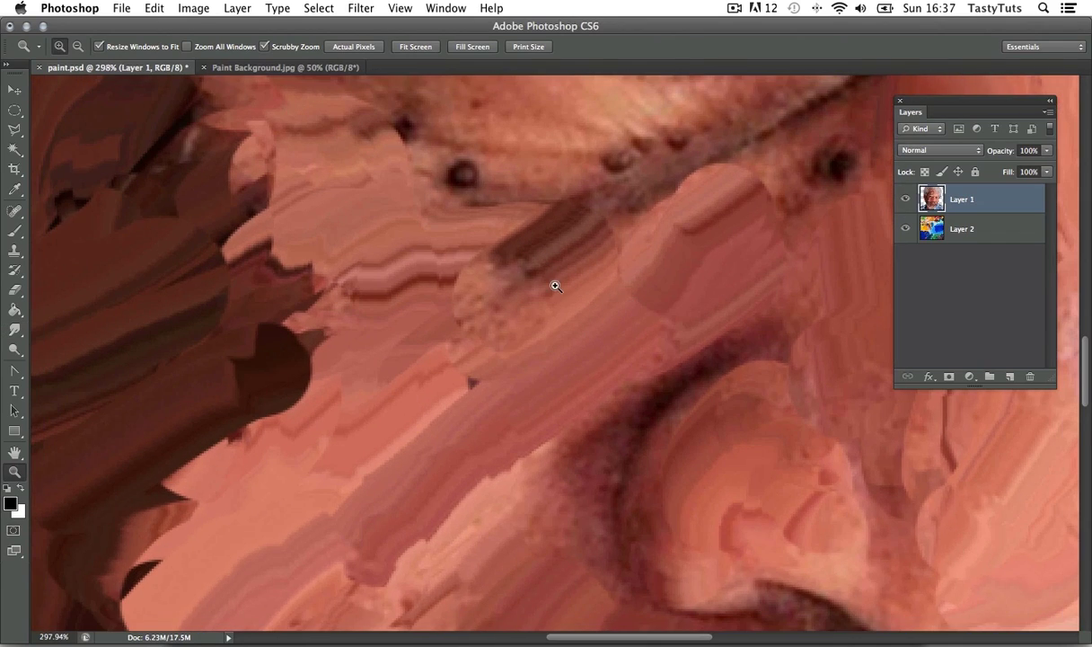
left_click_drag(651, 284, 576, 346)
left_click_drag(653, 294, 544, 362)
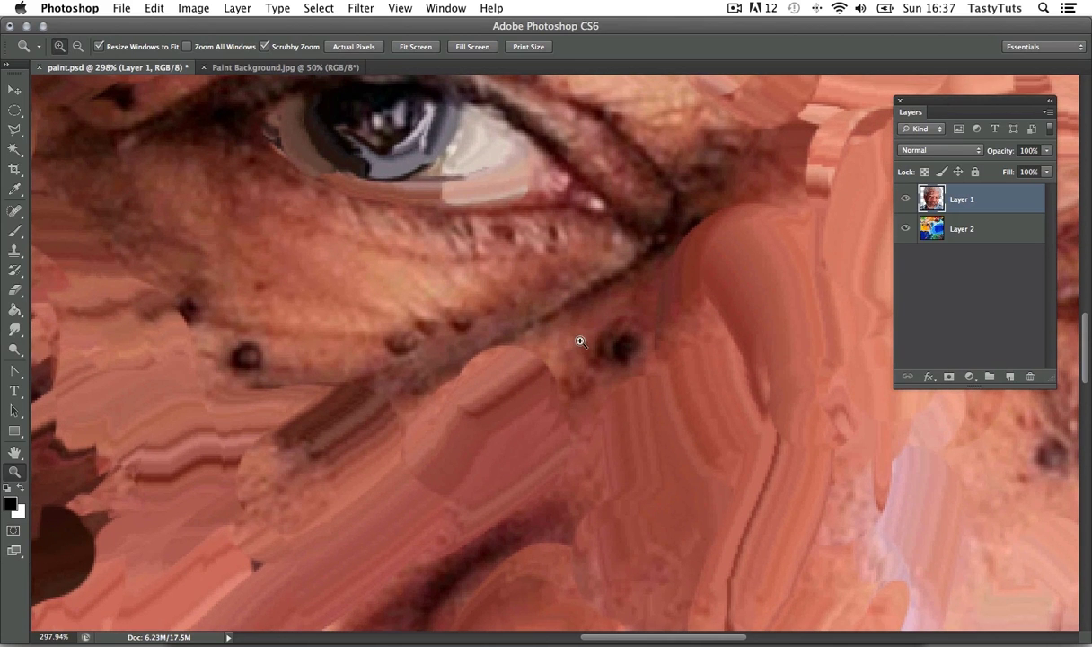
left_click_drag(603, 326, 421, 203)
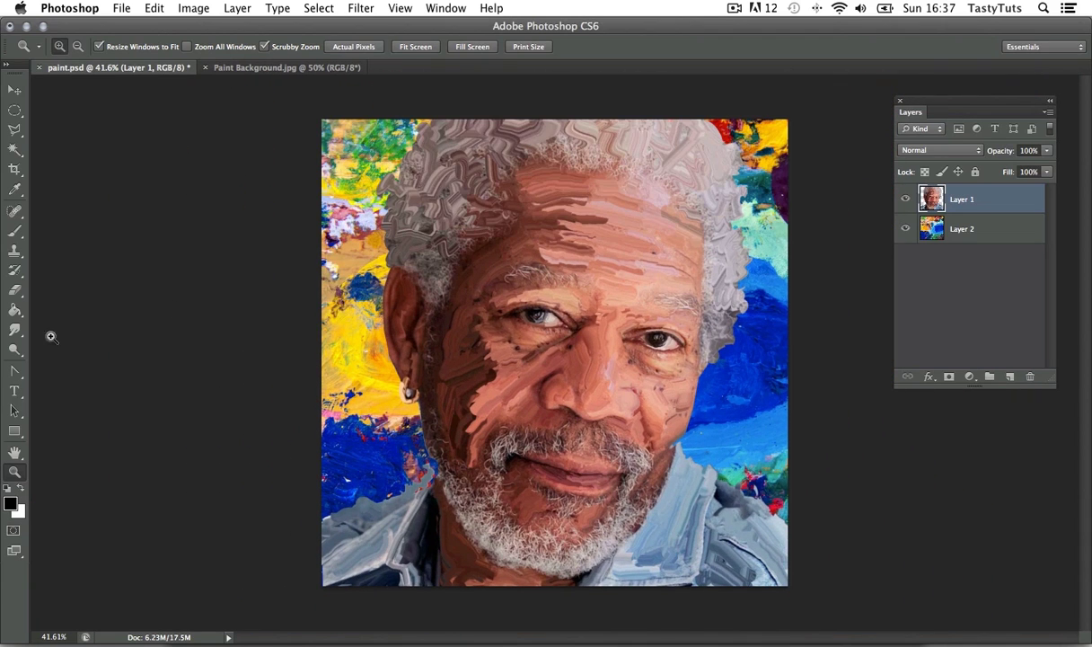
- Smudge the outer edge of the hair on the blue-paint side with the 90 px brush
left_click(14, 329)
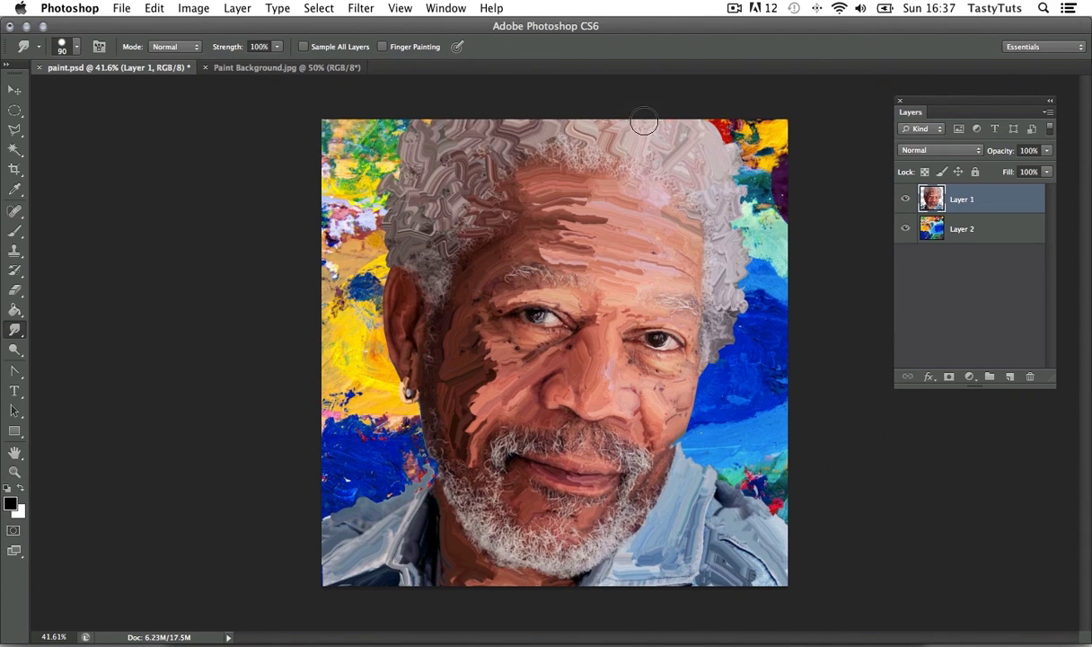
mouse_move(696, 132)
left_mouse_down()
mouse_move(716, 124)
mouse_move(735, 147)
left_mouse_up()
left_click_drag(726, 231, 747, 262)
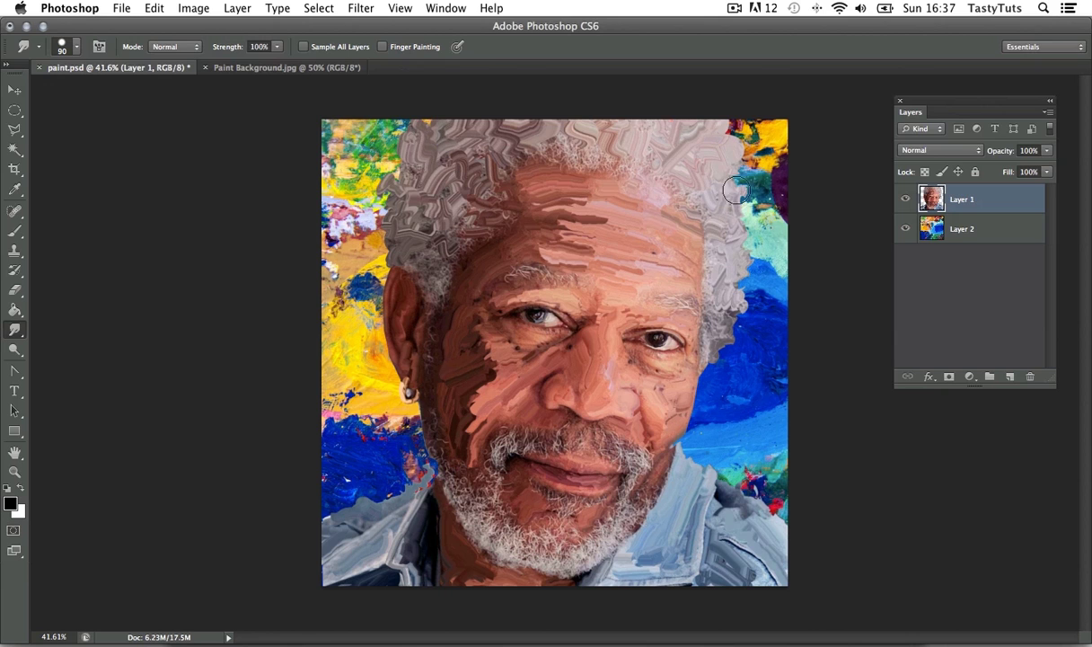
- Smudge the outer edge of the ear above the earring with a 40 px brush
key("z")
left_click(494, 319)
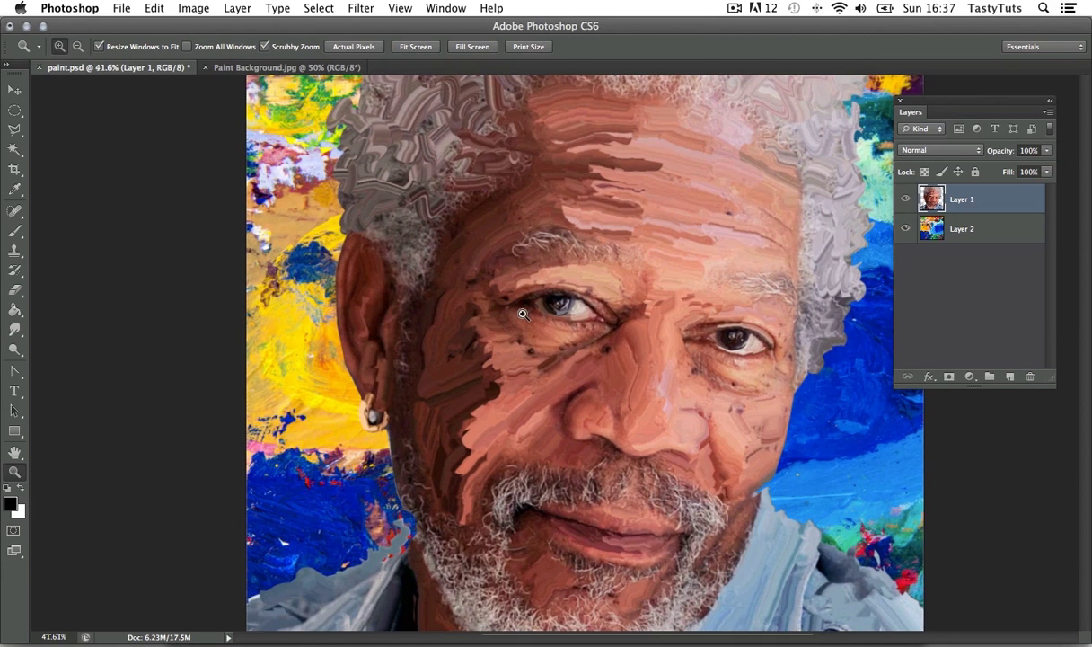
left_click(15, 329)
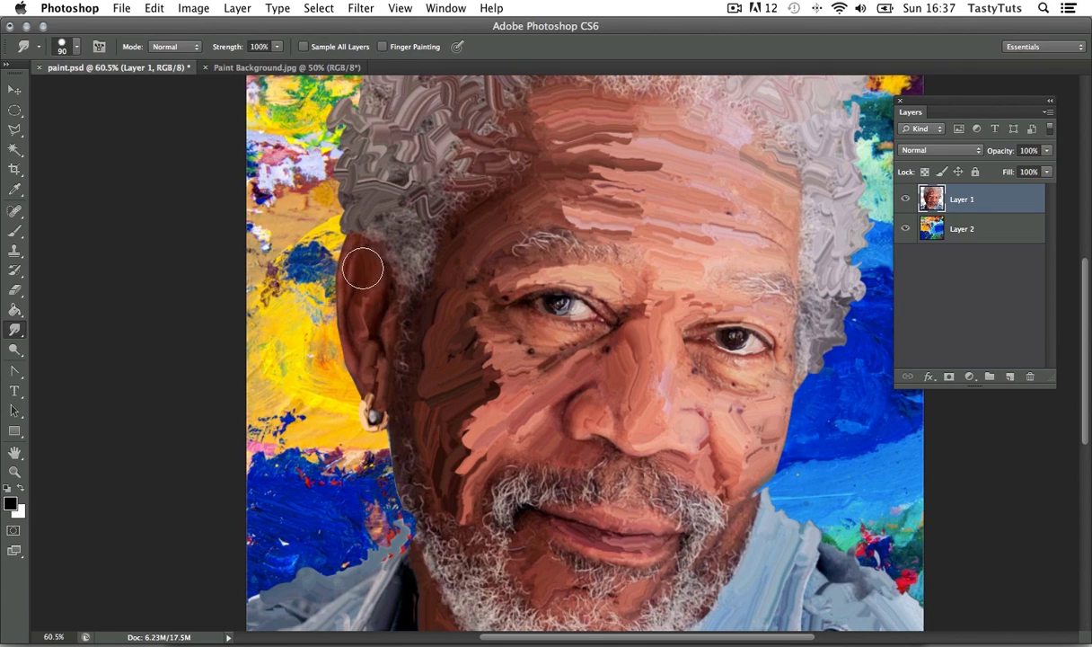
key("bracketleft")
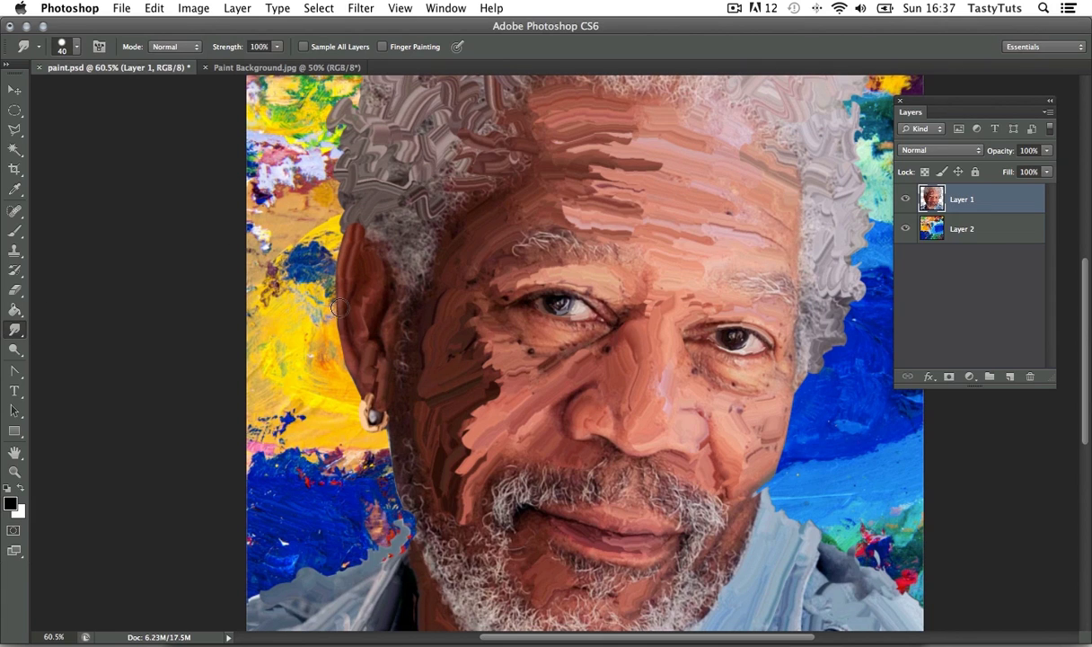
mouse_move(339, 307)
left_mouse_down()
mouse_move(345, 375)
mouse_move(347, 336)
mouse_move(357, 375)
mouse_move(350, 351)
mouse_move(346, 378)
mouse_move(355, 356)
mouse_move(357, 368)
mouse_move(386, 338)
left_mouse_up()
- Smudge the fine curls along the hairline above the forehead into the hair, using a brush between 25 and 45 px
left_click_drag(712, 298, 557, 245)
mouse_move(701, 92)
left_mouse_down()
mouse_move(583, 253)
mouse_move(585, 214)
left_mouse_up()
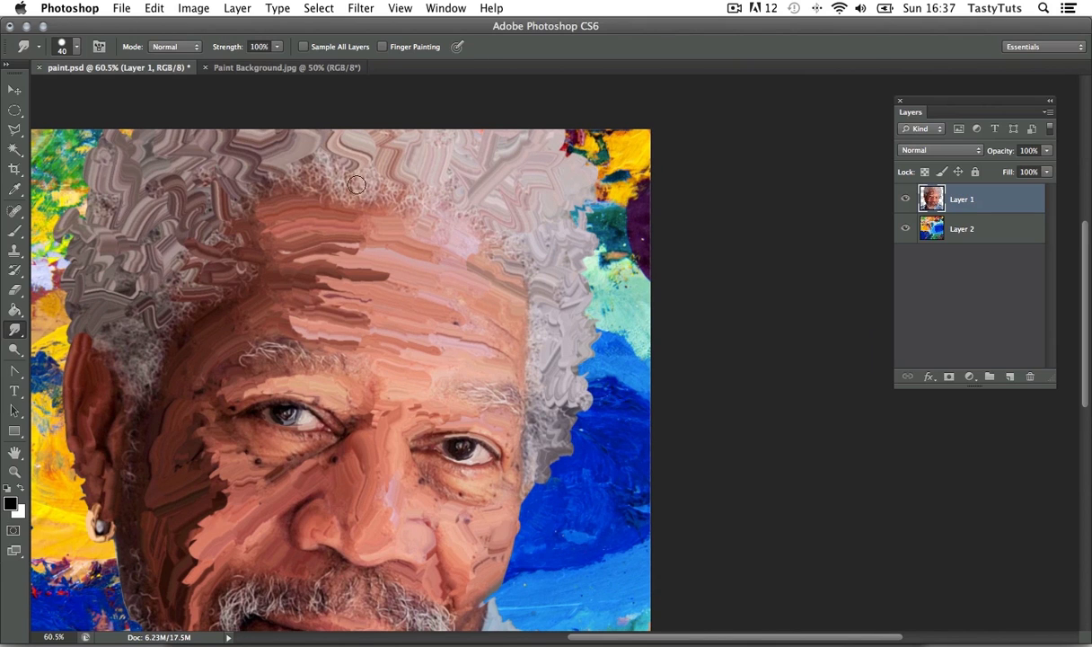
left_click_drag(357, 184, 383, 154)
mouse_move(331, 183)
left_mouse_down()
mouse_move(299, 164)
mouse_move(325, 178)
mouse_move(295, 189)
mouse_move(298, 155)
mouse_move(343, 193)
mouse_move(361, 153)
mouse_move(332, 187)
left_mouse_up()
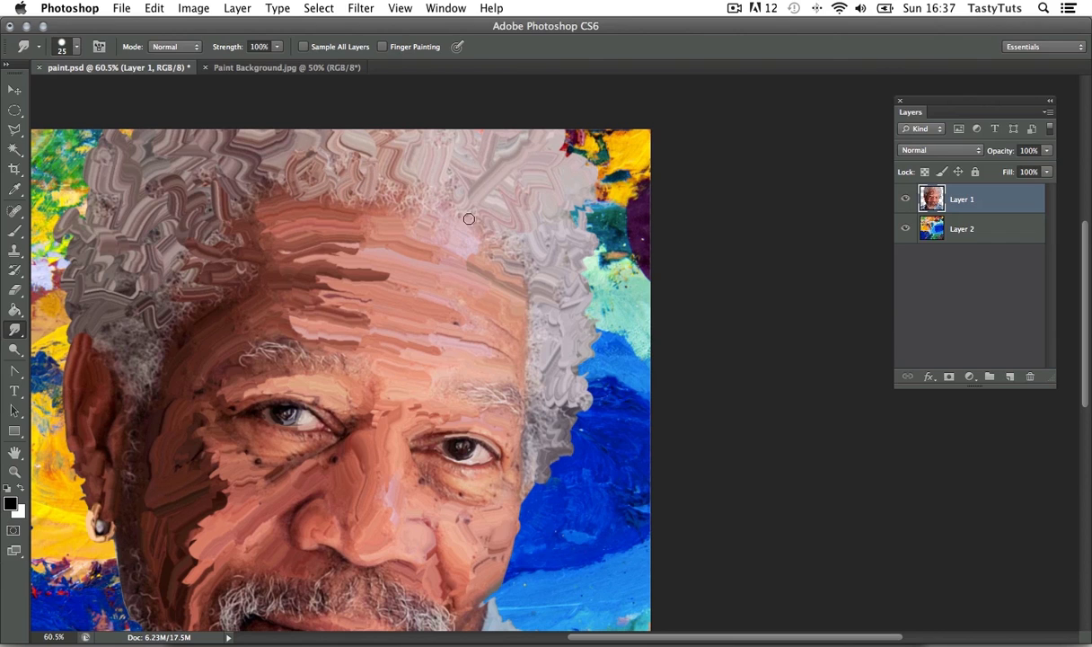
key("bracketright")
key("bracketright")
left_click_drag(469, 218, 451, 166)
left_click_drag(514, 242, 415, 170)
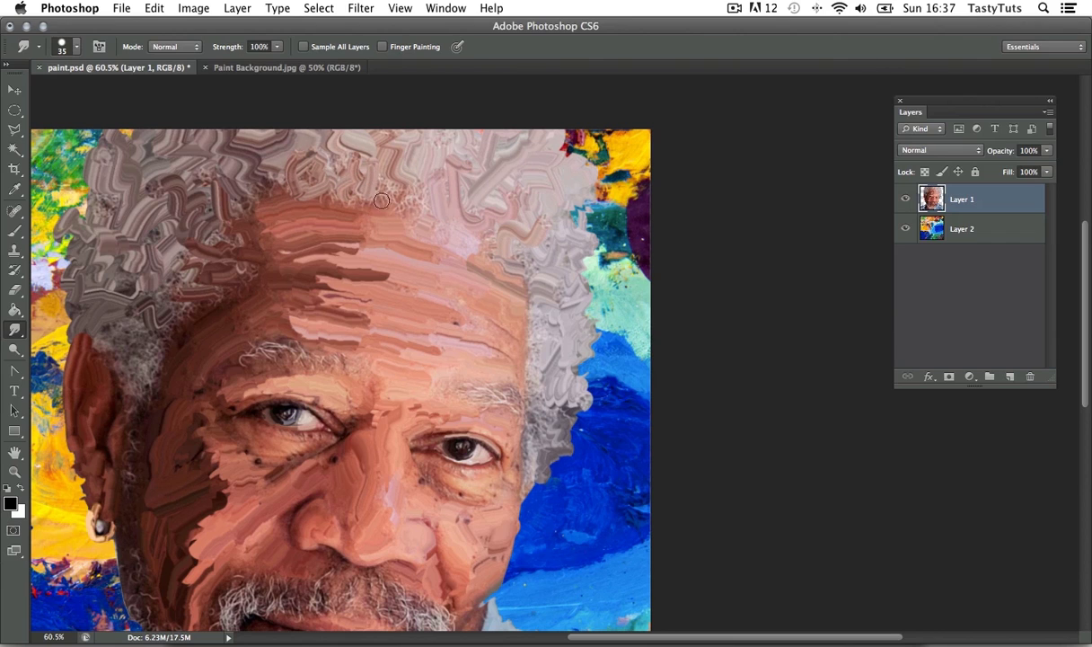
mouse_move(424, 217)
left_mouse_down()
mouse_move(384, 205)
mouse_move(390, 162)
mouse_move(428, 209)
mouse_move(437, 196)
mouse_move(380, 169)
mouse_move(426, 156)
left_mouse_up()
left_click_drag(524, 276, 509, 132)
- Smudge the moustache and the first parts of the beard along the jaw and below the mouth, reducing the brush to 30 px
scroll(403, 425, "down", 4)
scroll(403, 426, "left", 4)
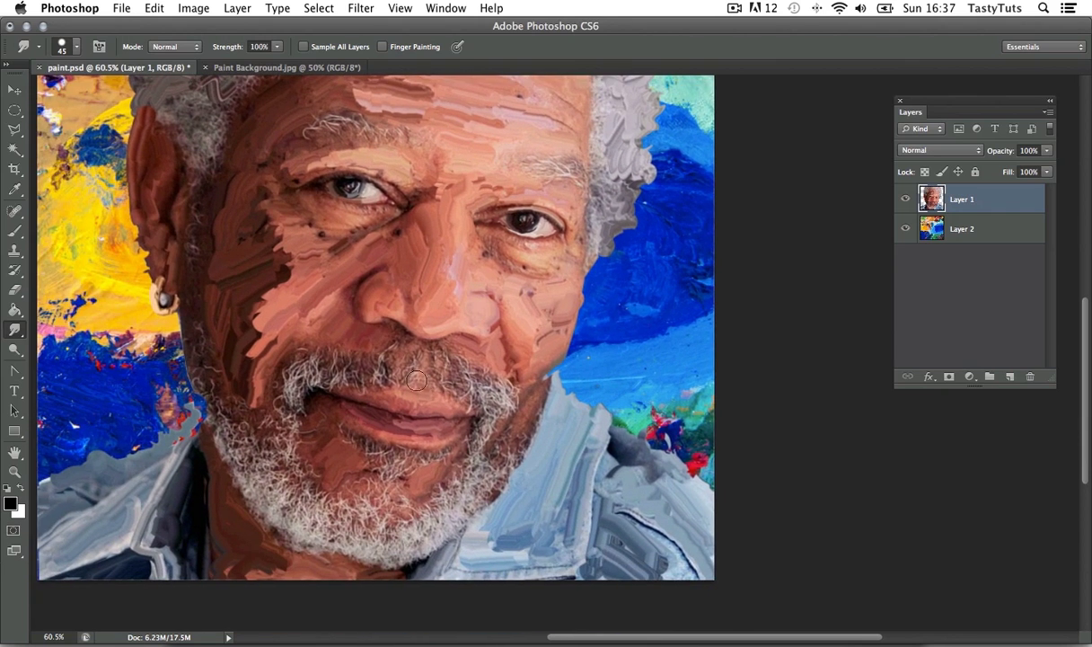
left_click_drag(458, 384, 488, 398)
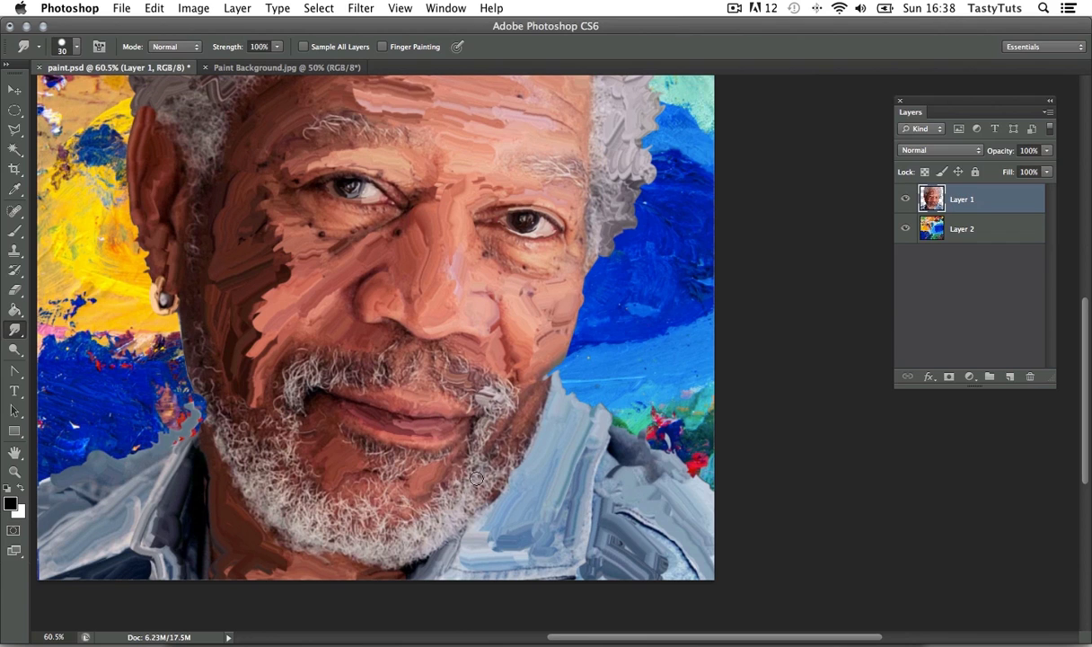
mouse_move(476, 479)
left_mouse_down()
mouse_move(430, 502)
mouse_move(466, 456)
mouse_move(409, 508)
mouse_move(412, 554)
left_mouse_up()
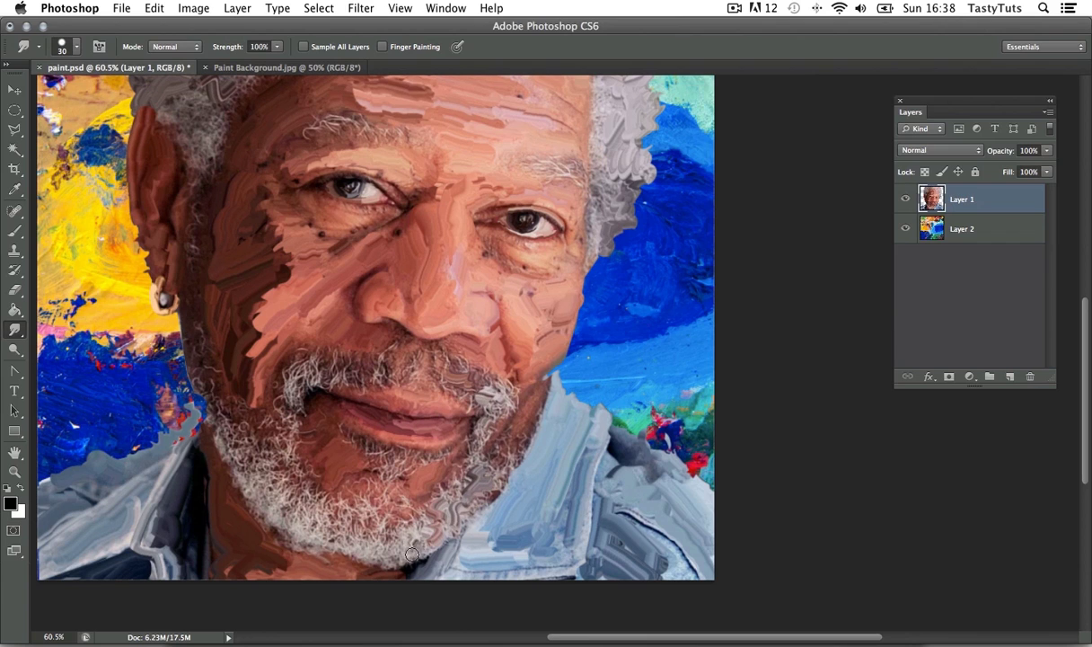
mouse_move(276, 478)
left_mouse_down()
mouse_move(214, 422)
mouse_move(265, 509)
mouse_move(292, 503)
mouse_move(360, 521)
left_mouse_up()
mouse_move(378, 479)
left_mouse_down()
mouse_move(299, 451)
mouse_move(274, 355)
mouse_move(301, 341)
mouse_move(305, 358)
mouse_move(357, 365)
mouse_move(386, 325)
mouse_move(366, 383)
mouse_move(322, 358)
left_mouse_up()
- Smudge the rest of the beard from the earring-side jaw across the chin to the collar-side jaw into curls, ending with a 20 px brush
left_click_drag(275, 408, 196, 365)
mouse_move(240, 429)
left_mouse_down()
mouse_move(221, 442)
mouse_move(228, 463)
mouse_move(215, 439)
mouse_move(247, 514)
left_mouse_up()
mouse_move(335, 540)
left_mouse_down()
mouse_move(287, 462)
mouse_move(295, 439)
mouse_move(263, 406)
mouse_move(281, 470)
left_mouse_up()
mouse_move(414, 491)
left_mouse_down()
mouse_move(376, 499)
mouse_move(346, 480)
mouse_move(353, 494)
left_mouse_up()
mouse_move(381, 536)
left_mouse_down()
mouse_move(446, 474)
mouse_move(458, 481)
mouse_move(449, 503)
mouse_move(505, 479)
left_mouse_up()
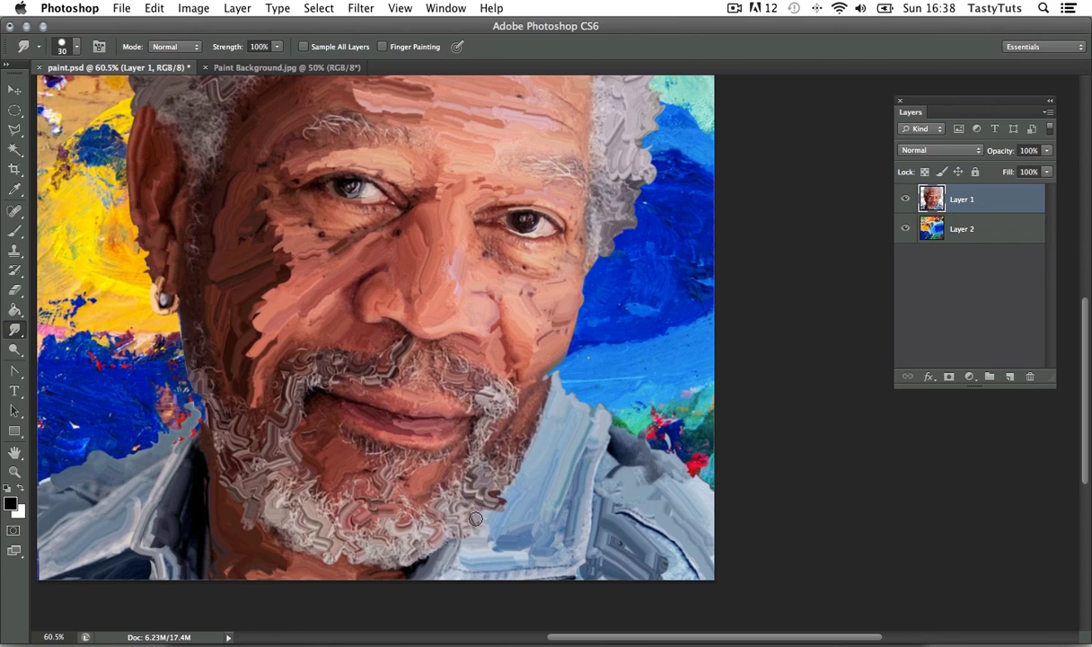
left_click_drag(476, 519, 460, 488)
mouse_move(477, 450)
left_mouse_down()
mouse_move(483, 427)
mouse_move(487, 469)
left_mouse_up()
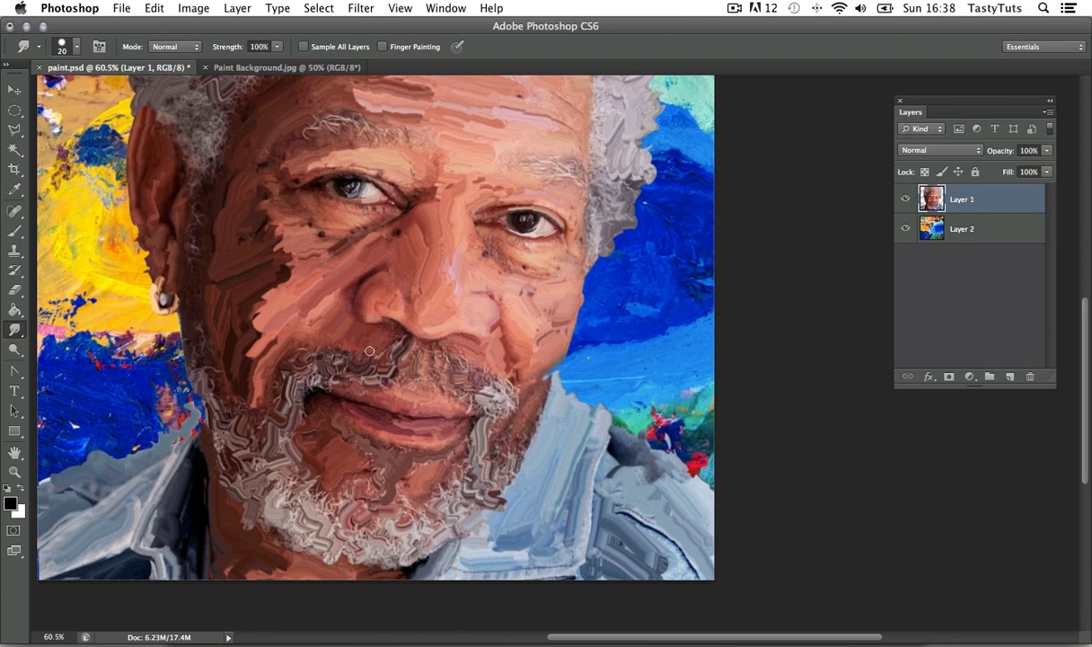
- Smudge the iris and highlights of the eye on the blue-paint side with a 10 px brush
key("z")
left_click_drag(485, 346, 395, 350)
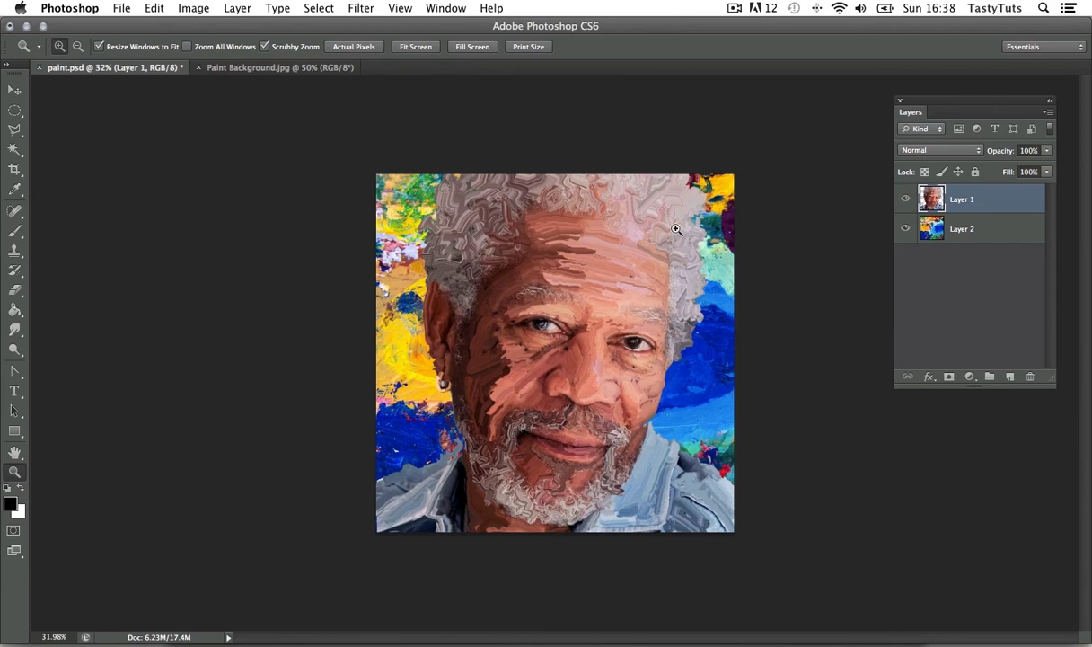
scroll(615, 387, "up", 2)
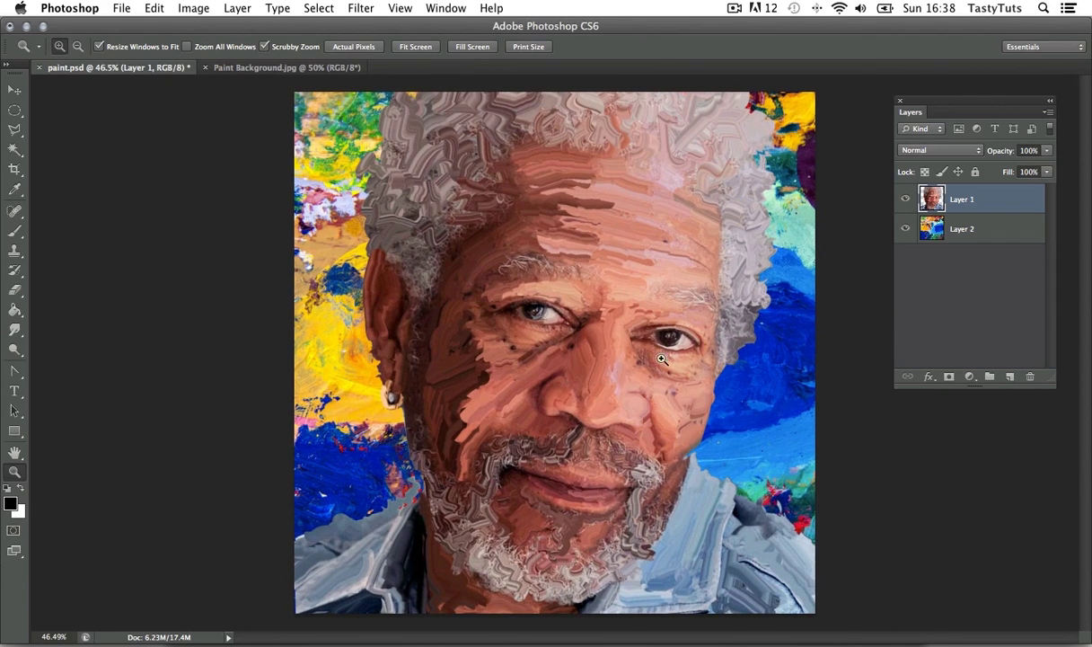
scroll(662, 360, "up", 4)
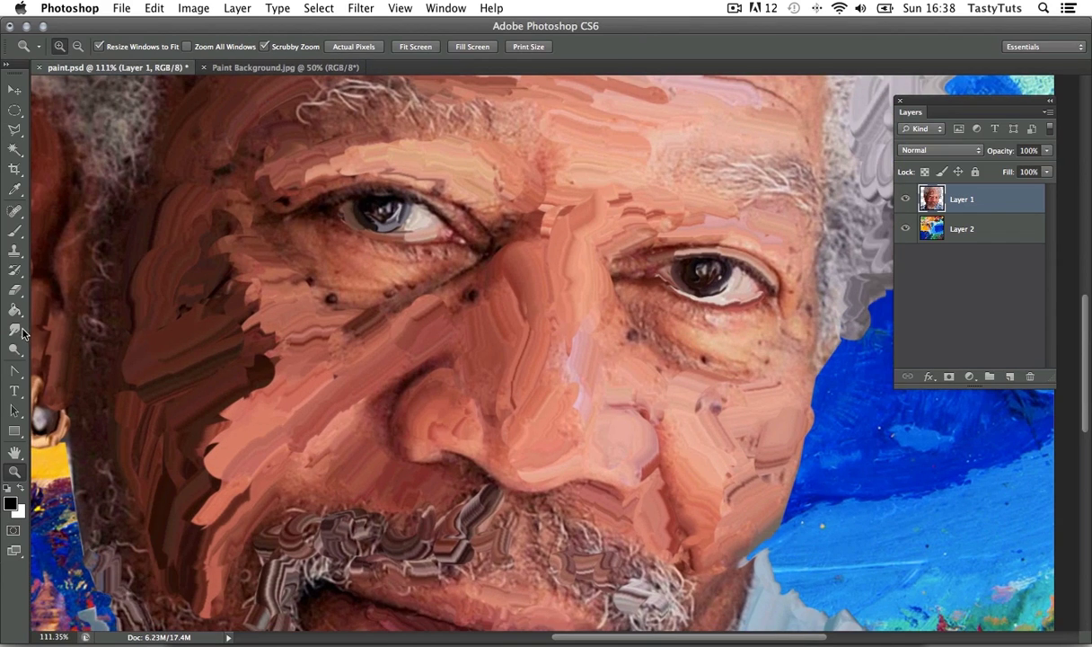
left_click(17, 330)
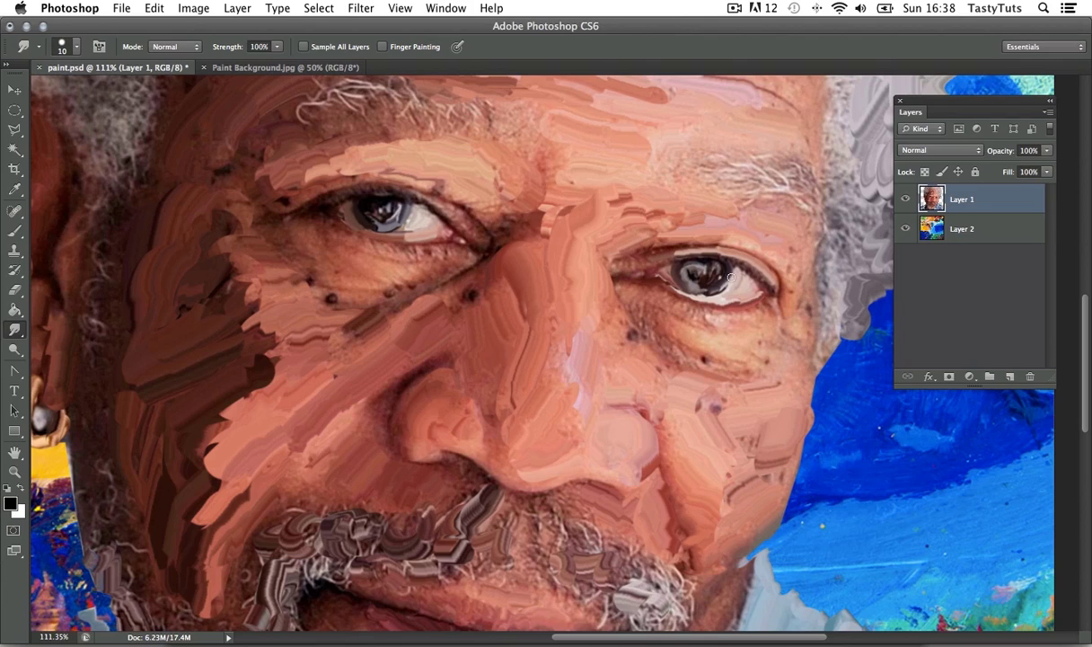
- Smudge the wrinkled skin below and around the earring-side eye into broad strokes, using a brush up to 35 px
key("z")
left_click_drag(652, 341, 584, 350)
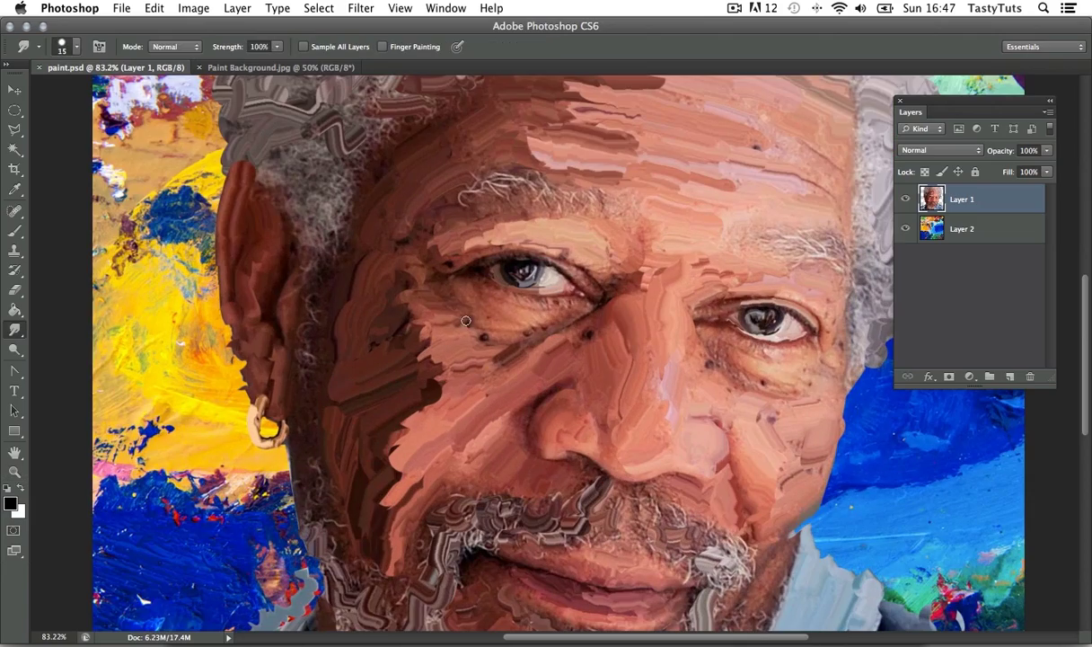
left_click_drag(536, 340, 449, 298)
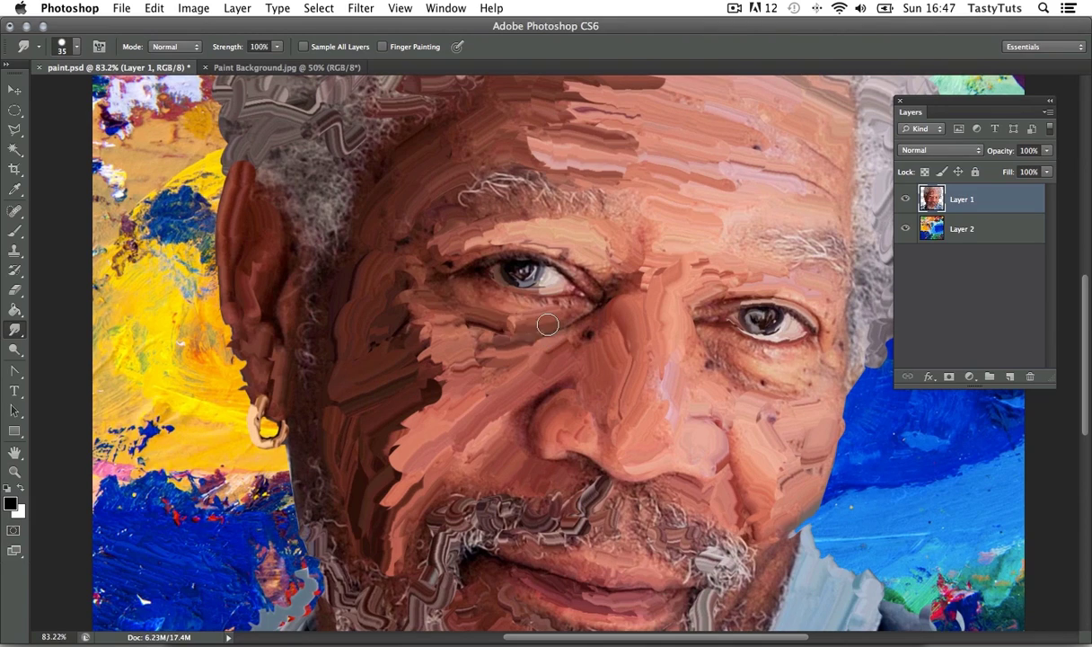
left_click_drag(512, 325, 415, 271)
left_click_drag(539, 261, 569, 277)
- Enlarge the brush and smudge the skin under the blue-paint-side eye, the inner eye corners and the earring-side eyelid
key("bracketright")
key("bracketright")
key("bracketright")
key("bracketright")
left_click_drag(672, 294, 696, 291)
left_click_drag(690, 340, 735, 356)
mouse_move(737, 357)
left_mouse_down()
mouse_move(545, 276)
mouse_move(582, 269)
left_mouse_up()
left_click_drag(503, 247, 588, 286)
- Smudge both eyebrows into flat paint strokes, starting with the 30 px brush
scroll(609, 294, "up", 3)
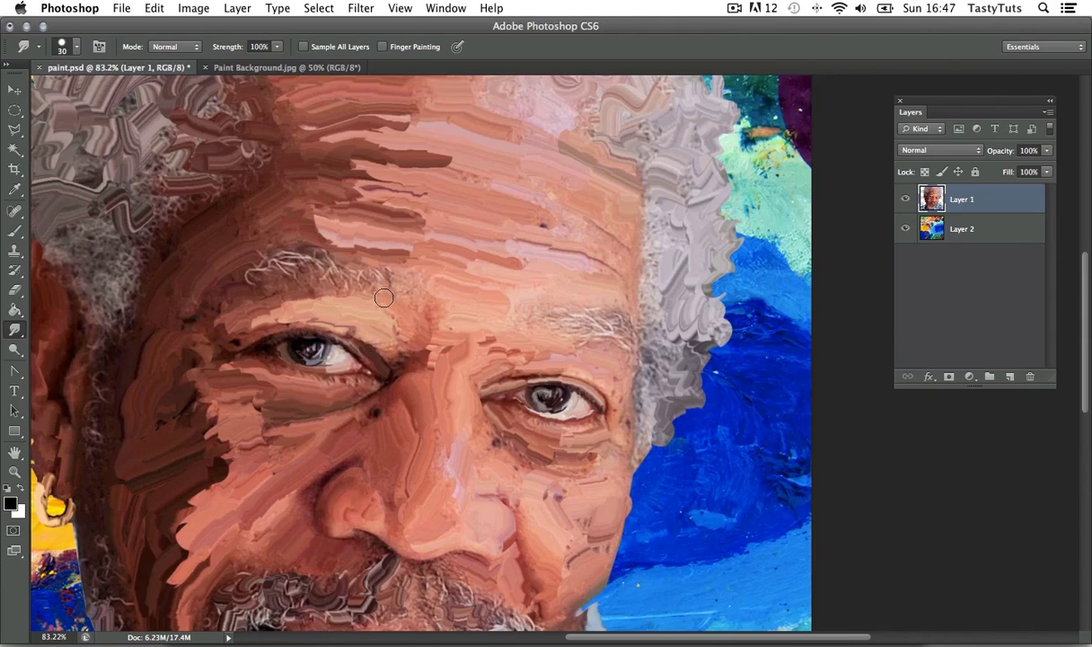
scroll(472, 250, "right", 3)
scroll(473, 251, "down", 2)
mouse_move(395, 235)
left_mouse_down()
mouse_move(498, 220)
mouse_move(454, 221)
left_mouse_up()
left_click_drag(498, 263, 606, 111)
mouse_move(510, 427)
left_mouse_down()
mouse_move(564, 364)
mouse_move(546, 403)
left_mouse_up()
key("z")
mouse_move(575, 368)
left_mouse_down()
mouse_move(505, 368)
mouse_move(629, 299)
left_mouse_up()
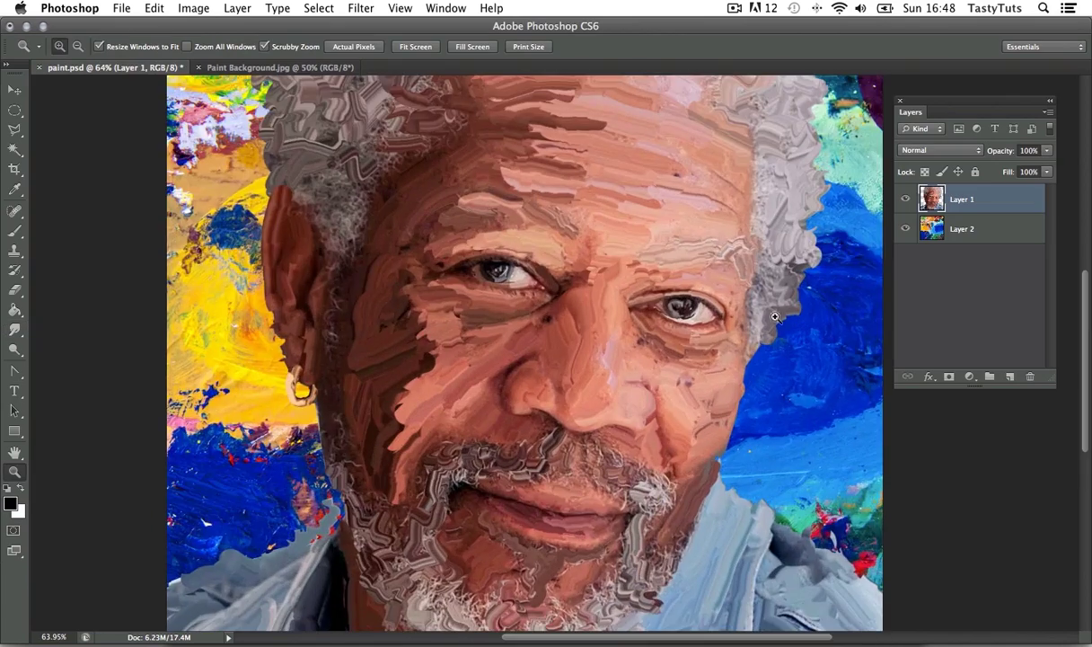
mouse_move(738, 303)
left_mouse_down()
mouse_move(683, 307)
mouse_move(728, 312)
left_mouse_up()
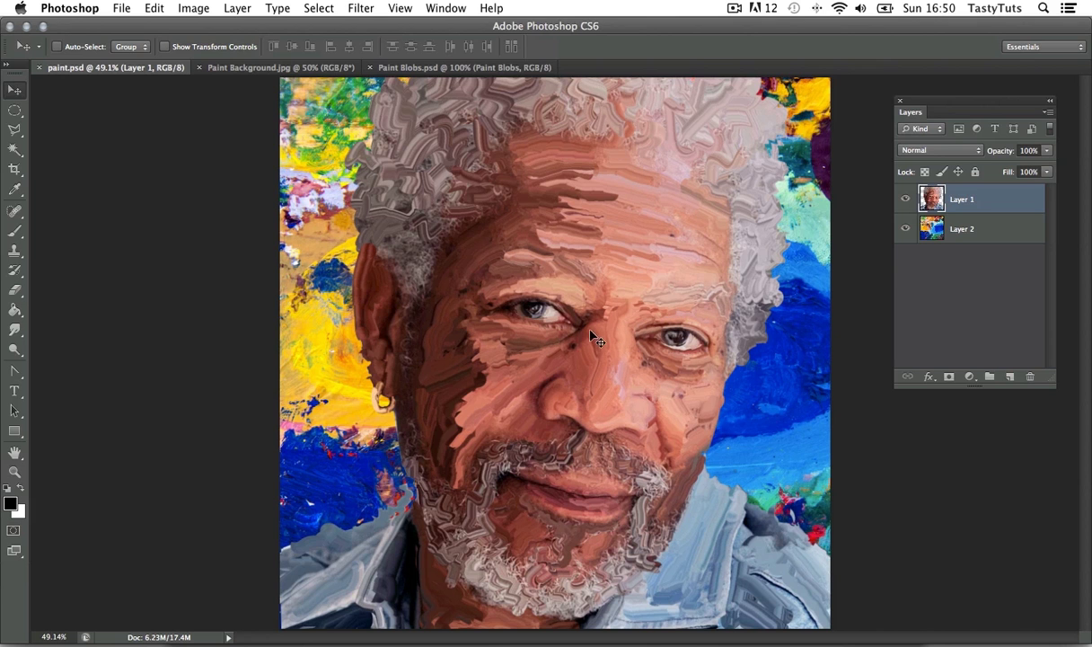
key("z")
left_click_drag(561, 334, 765, 260)
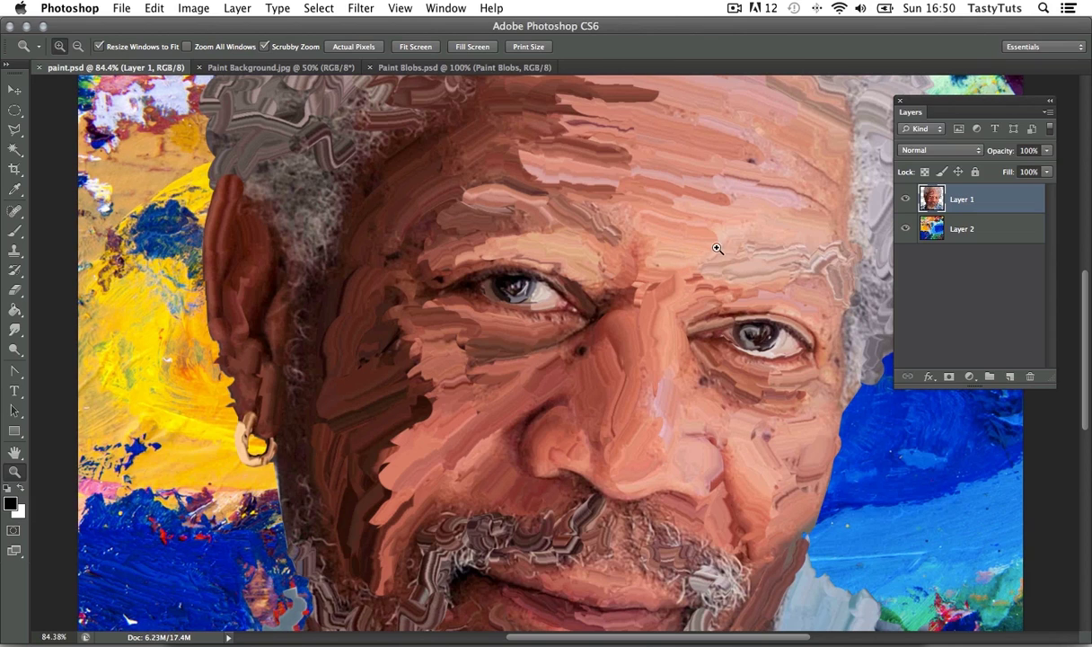
left_click_drag(724, 246, 708, 263)
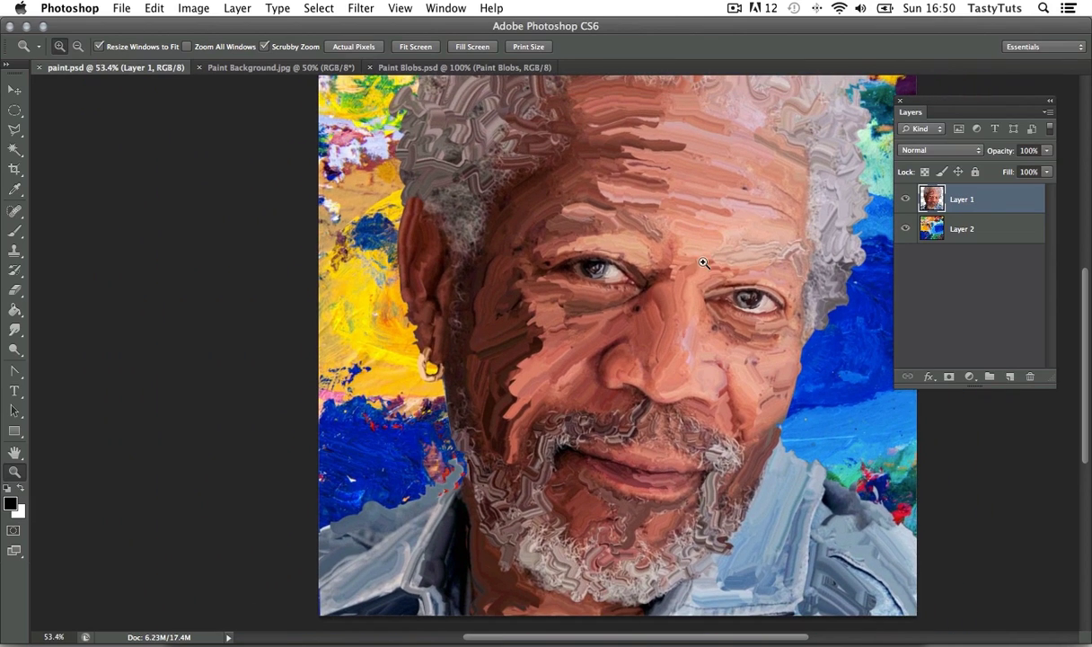
left_click_drag(741, 223, 679, 254)
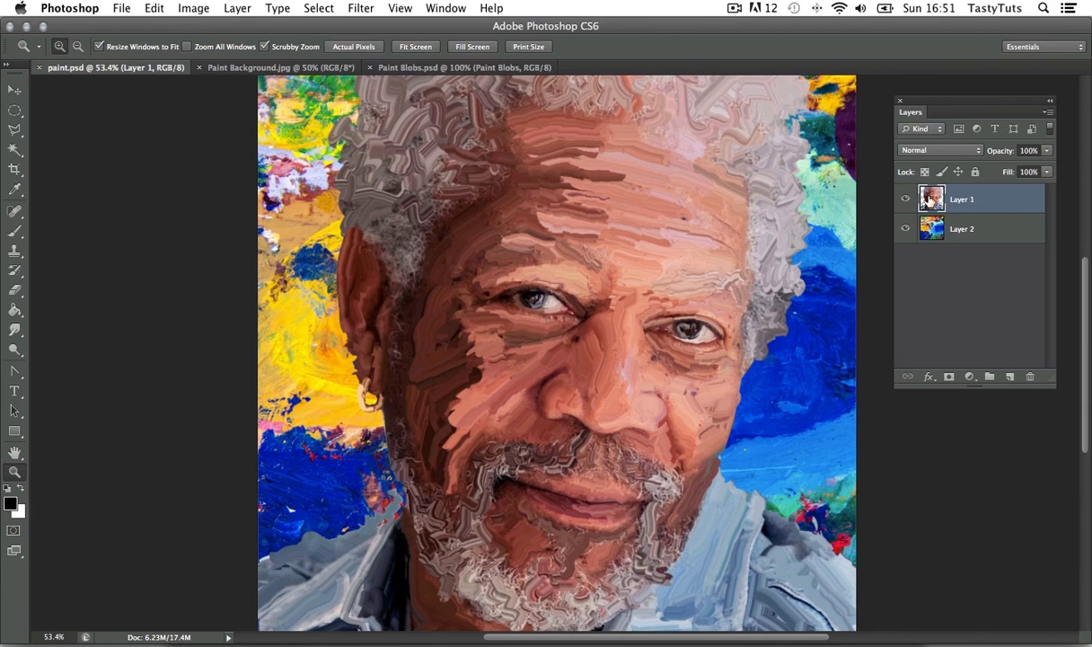
- Add a Hue/Saturation adjustment layer above the portrait with hue +19 and clip it to Layer 1
left_click(969, 377)
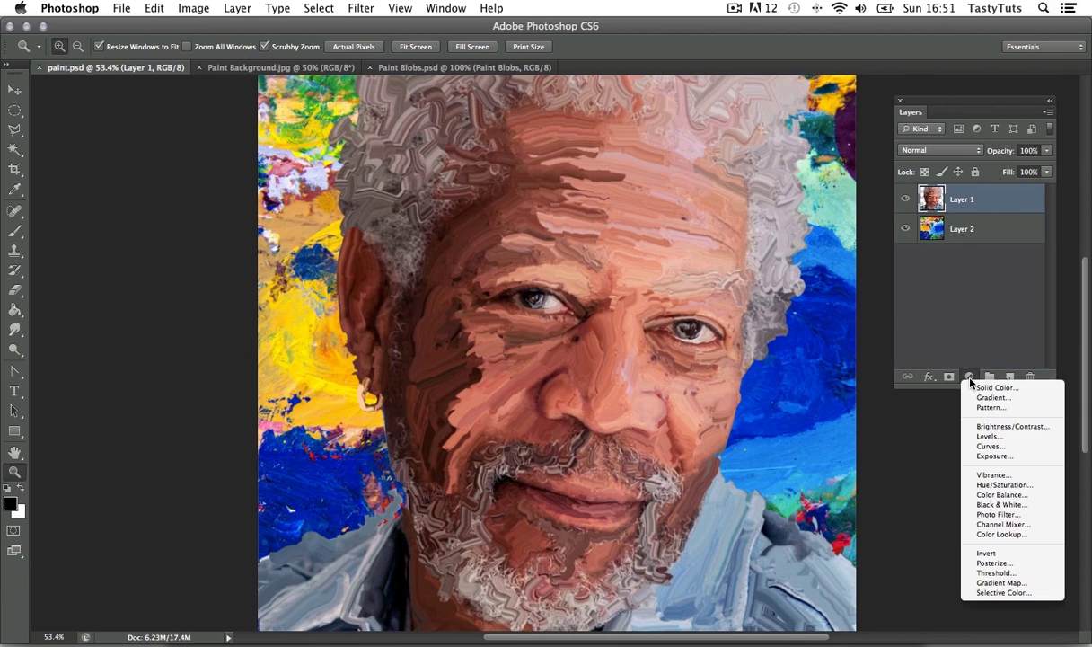
left_click(989, 485)
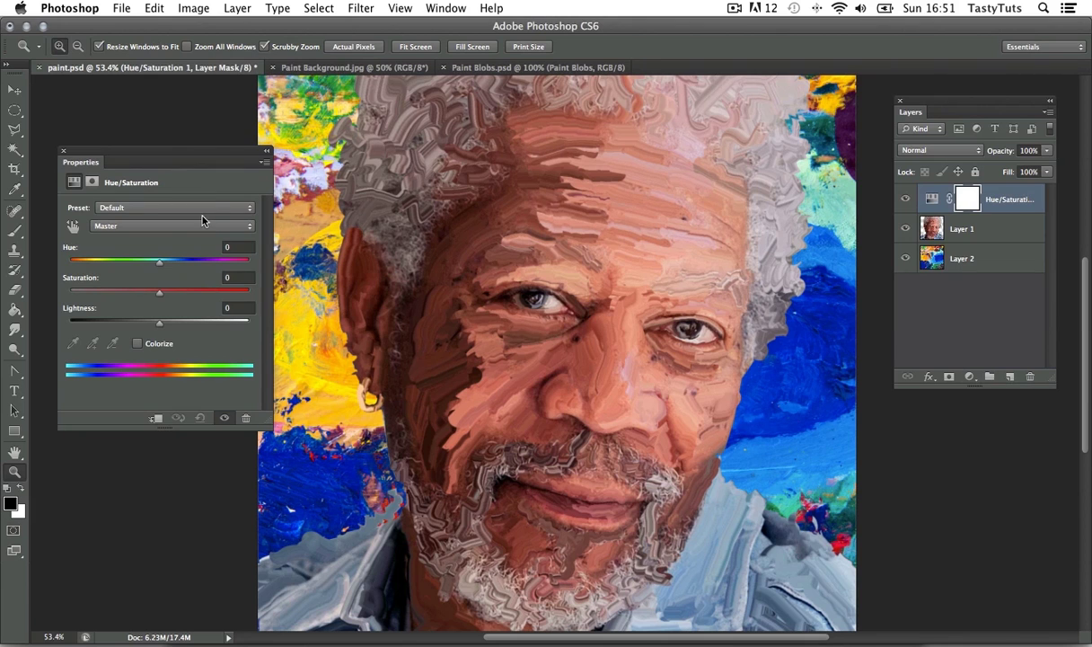
left_click_drag(164, 265, 179, 262)
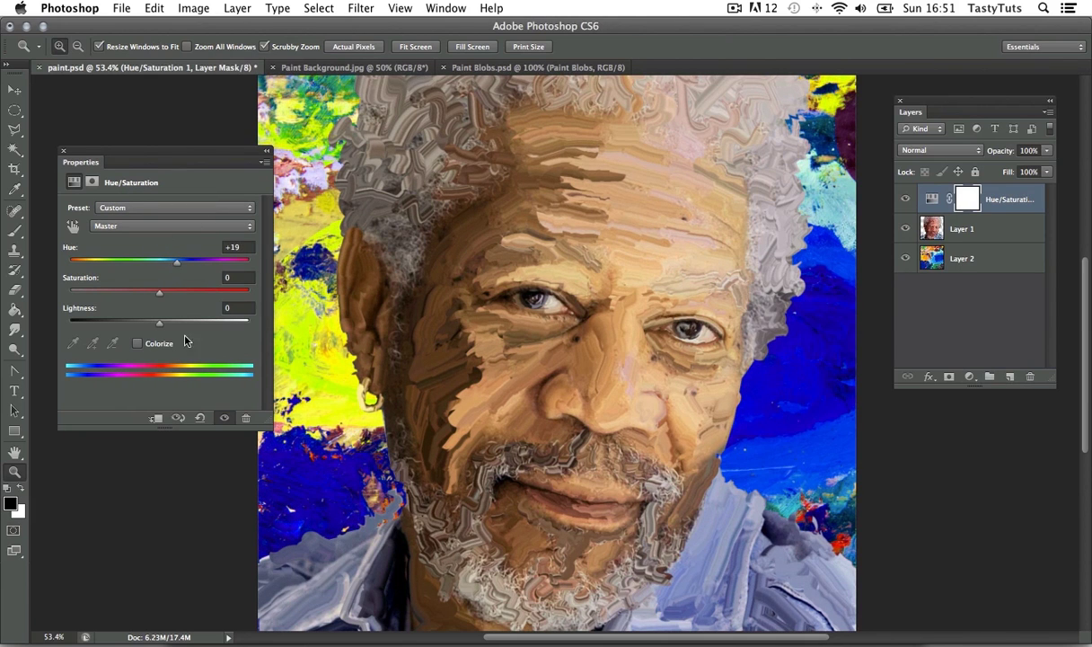
left_click(156, 419)
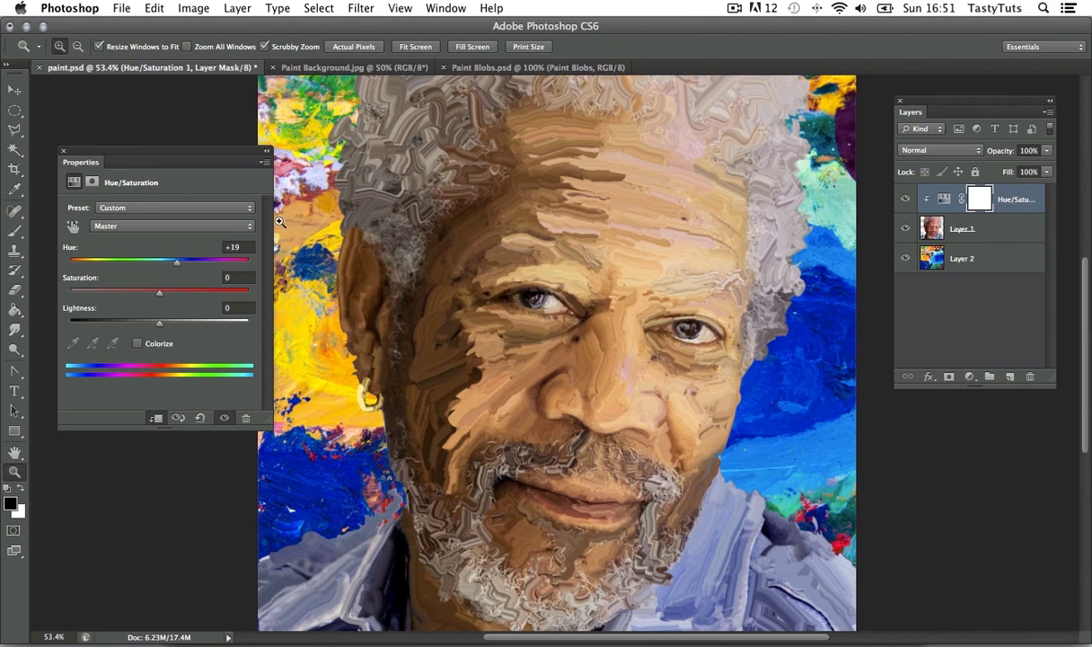
- Set the clipped Hue/Saturation adjustment to hue -39 and saturation +7, and close its settings
left_click_drag(176, 267, 134, 260)
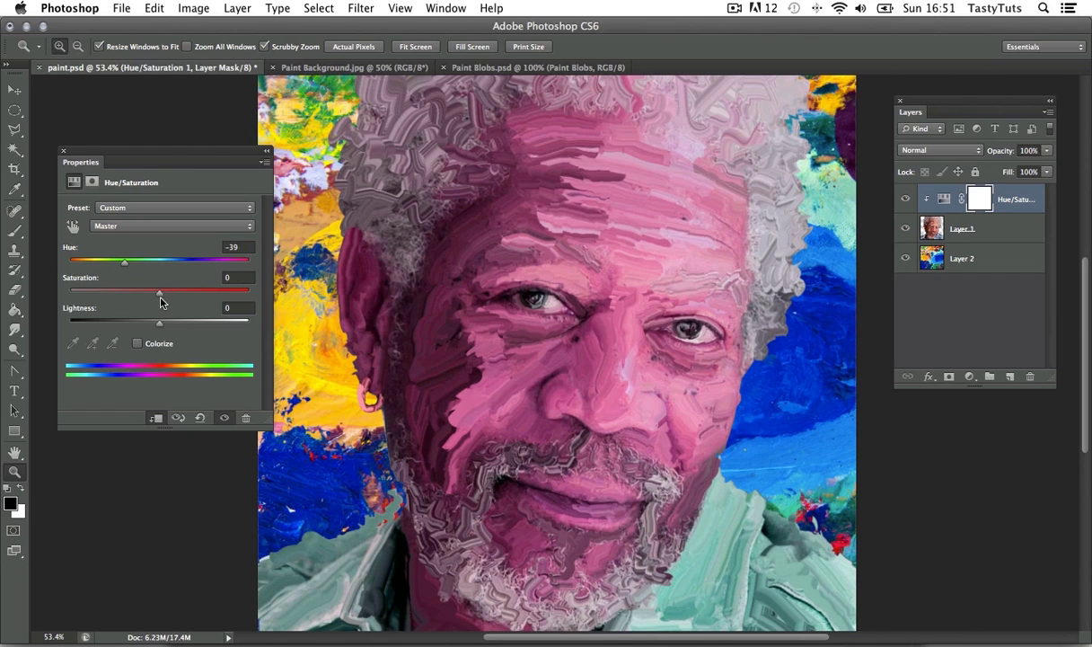
mouse_move(169, 298)
left_mouse_down()
mouse_move(134, 293)
mouse_move(119, 305)
mouse_move(175, 296)
left_mouse_up()
left_click_drag(170, 296, 170, 298)
mouse_move(630, 330)
left_mouse_down()
mouse_move(600, 347)
mouse_move(610, 336)
left_mouse_up()
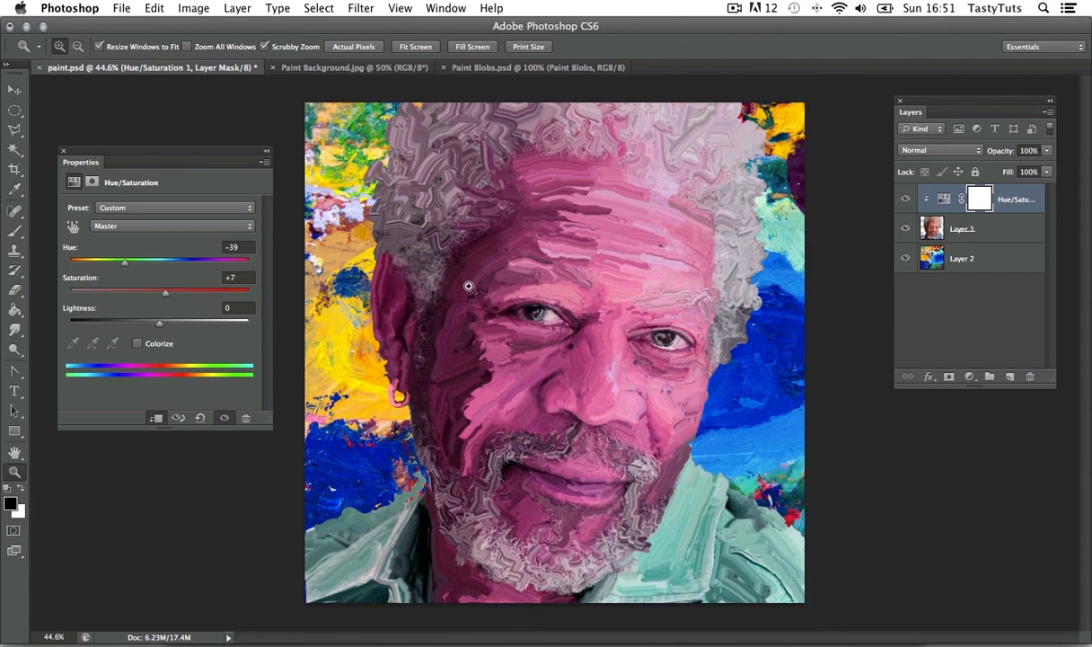
left_click(63, 150)
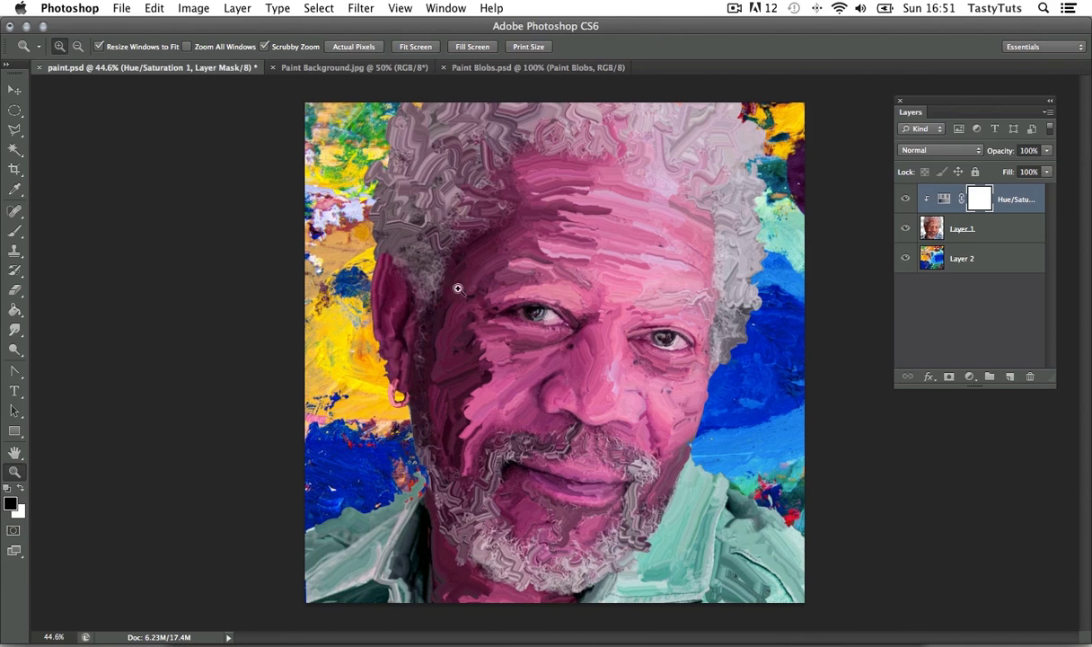
- Switch to Paint Blobs.psd and inspect the Paint Blobs group by toggling the visibility of Layers 2, 3 and 4
left_click(499, 69)
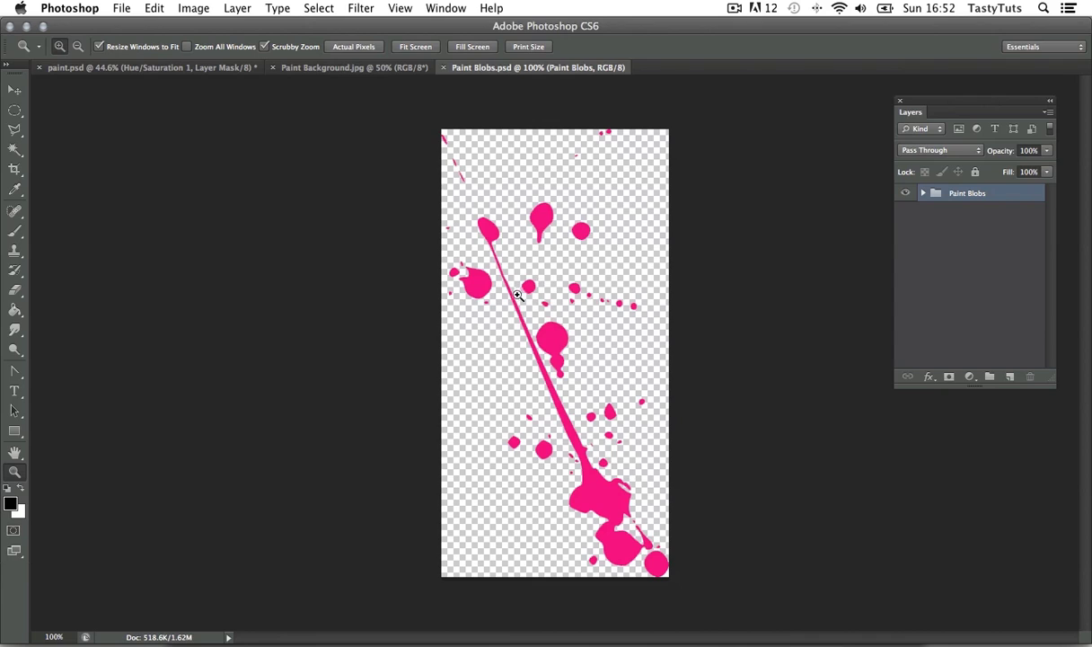
left_click(923, 193)
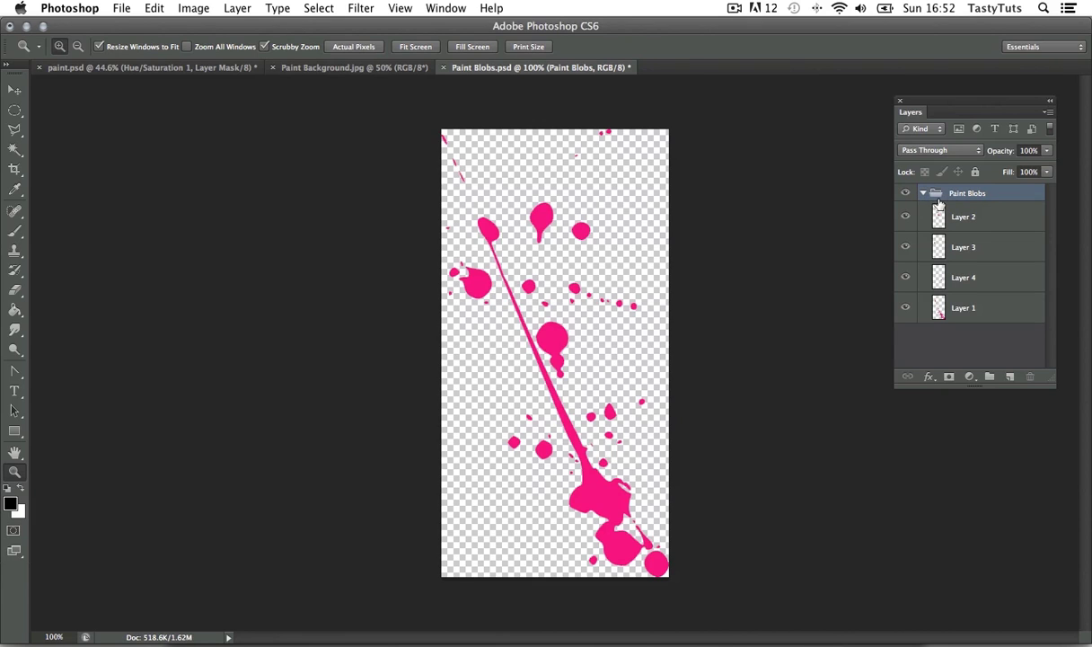
left_click(905, 217)
left_click(906, 216)
left_click(904, 246)
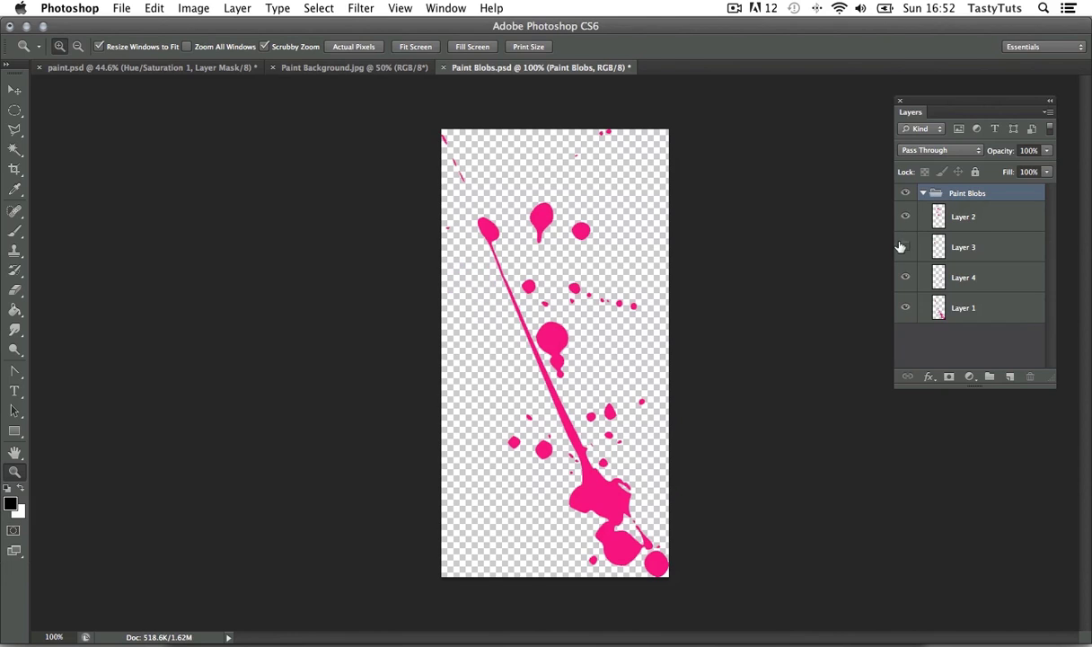
left_click(904, 247)
left_click(905, 280)
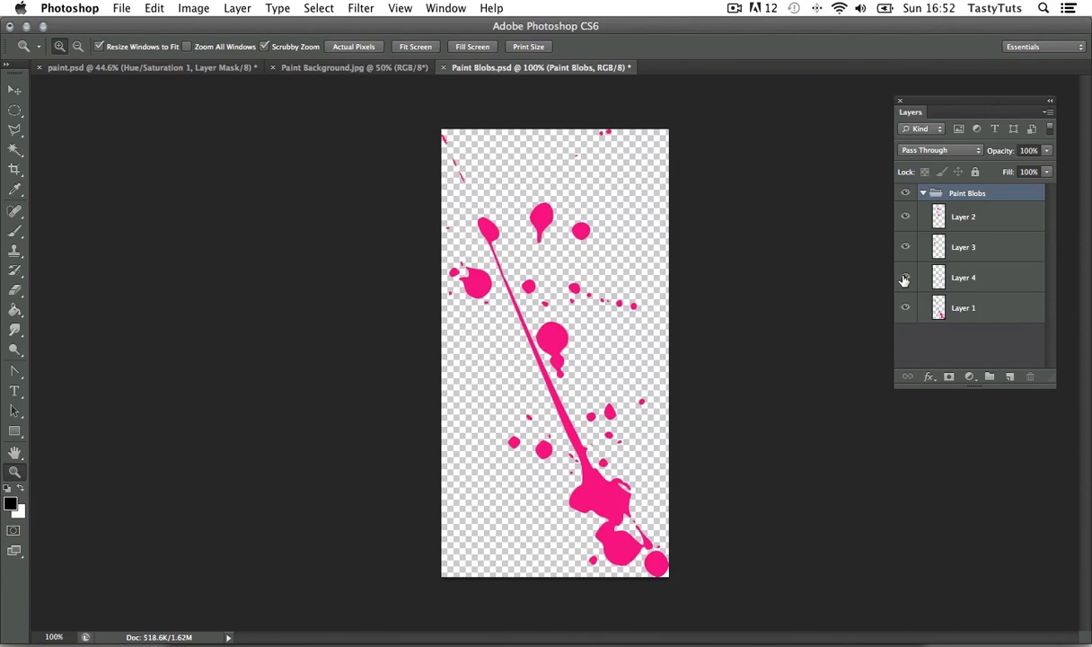
left_click(925, 194)
- Copy the Paint Blobs group into paint.psd and place it over the shirt on the blue-paint side
key("v")
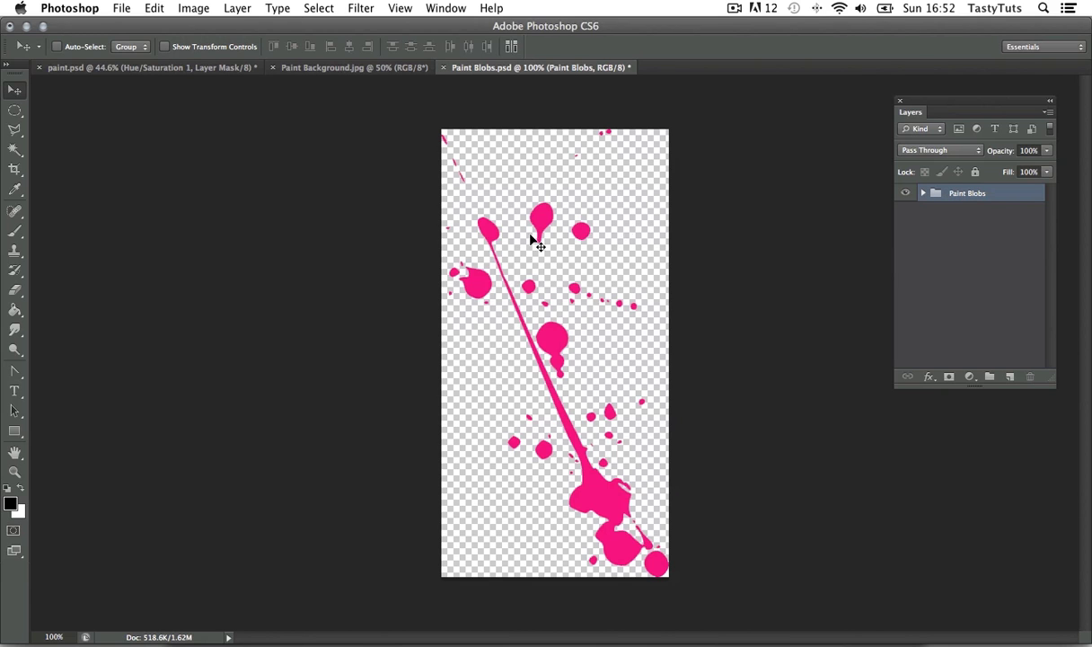
mouse_move(558, 278)
left_mouse_down()
mouse_move(351, 156)
mouse_move(275, 150)
mouse_move(203, 83)
mouse_move(431, 234)
left_mouse_up()
mouse_move(449, 271)
left_mouse_down()
mouse_move(617, 446)
mouse_move(691, 478)
mouse_move(676, 506)
mouse_move(694, 531)
mouse_move(716, 505)
mouse_move(730, 578)
left_mouse_up()
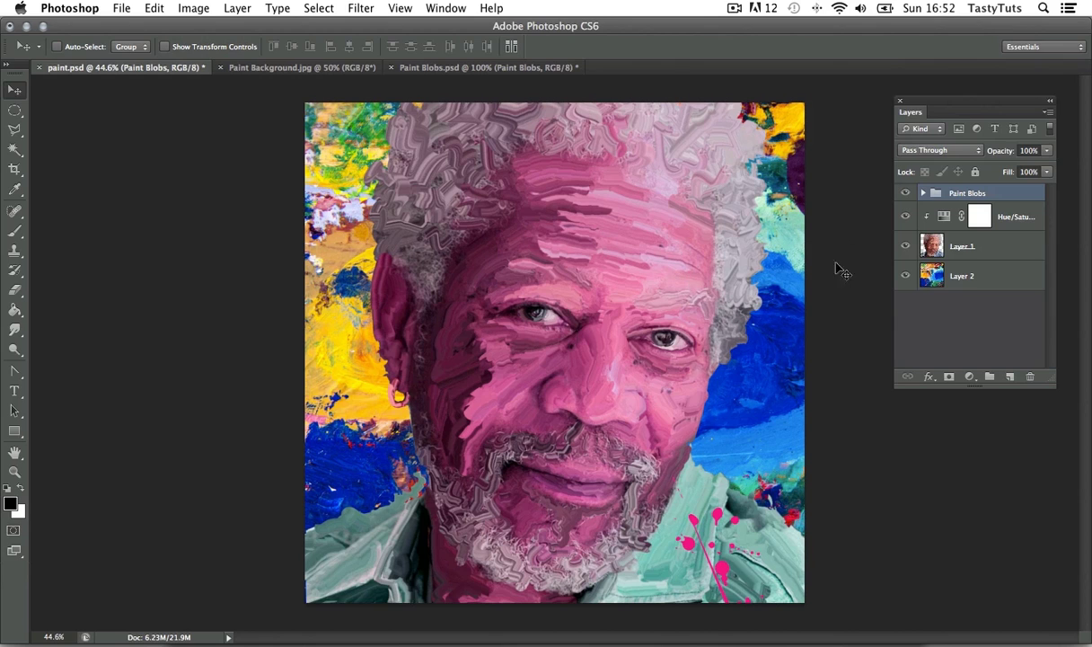
- Expand the Paint Blobs group in paint.psd and add a Color Overlay effect to its Layer 2
left_click(924, 193)
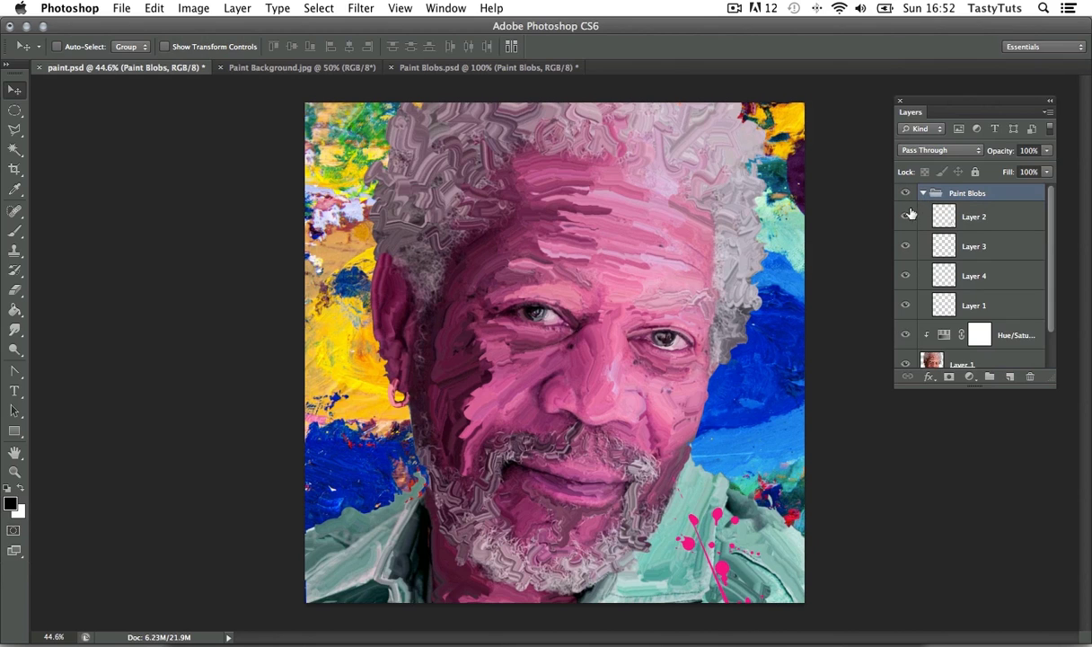
left_click(905, 217)
left_click(906, 218)
left_click(1008, 225)
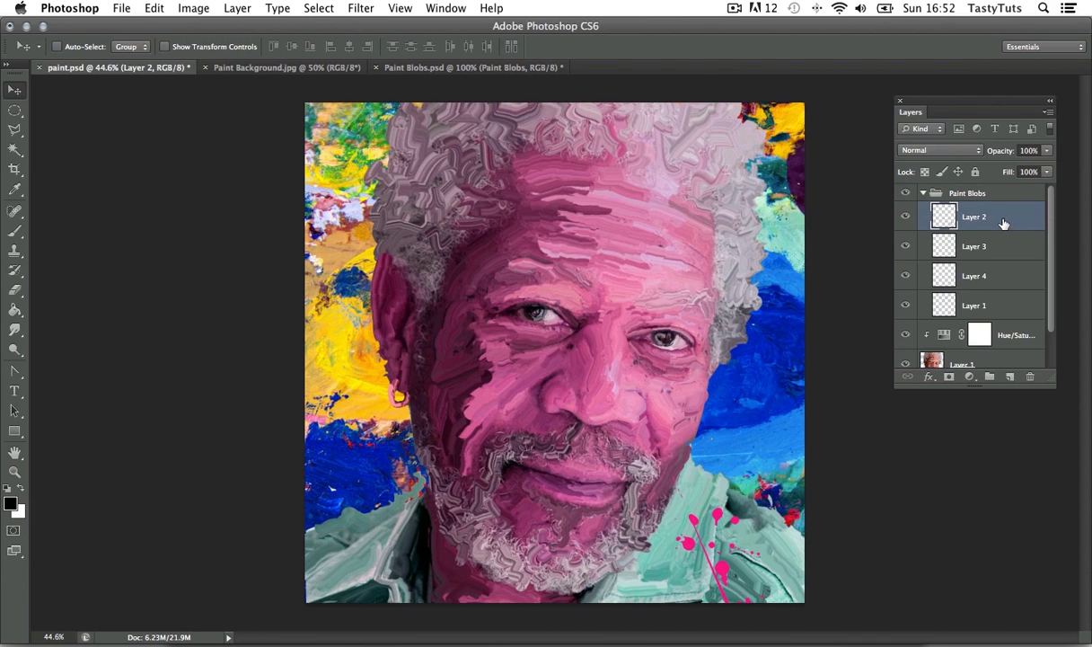
double_click(1009, 224)
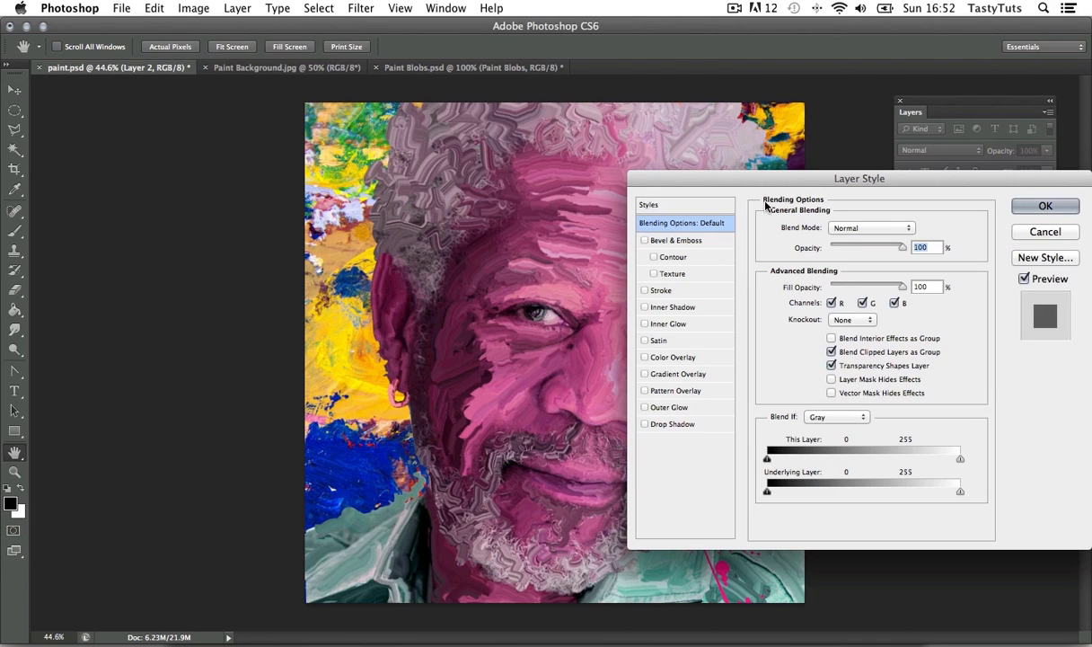
left_click_drag(770, 183, 176, 208)
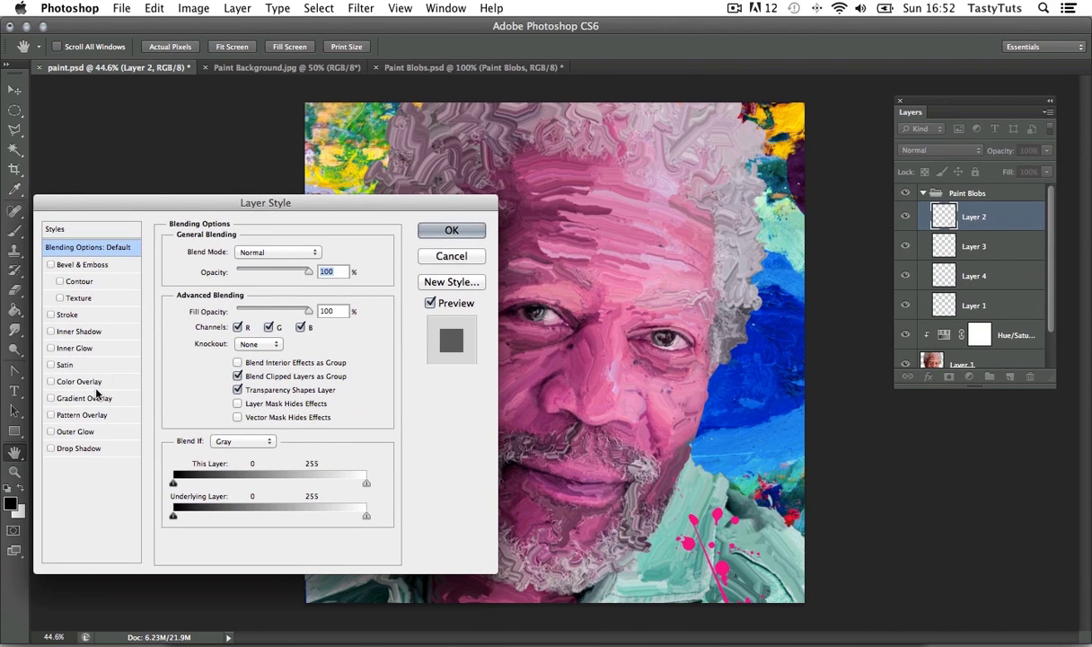
left_click(87, 382)
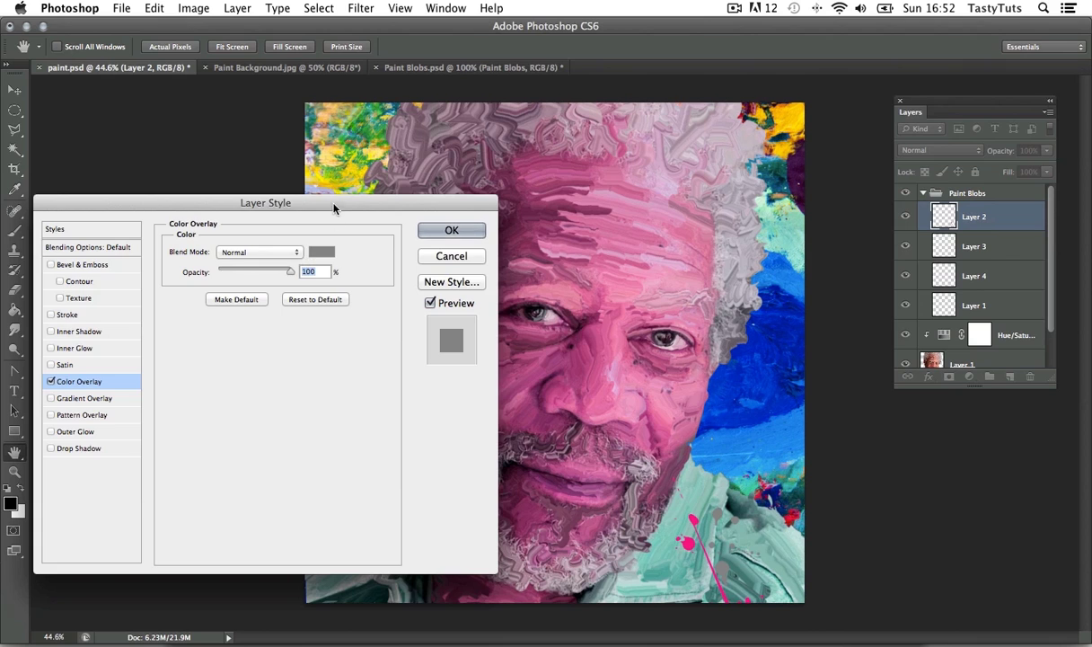
left_click_drag(336, 208, 308, 338)
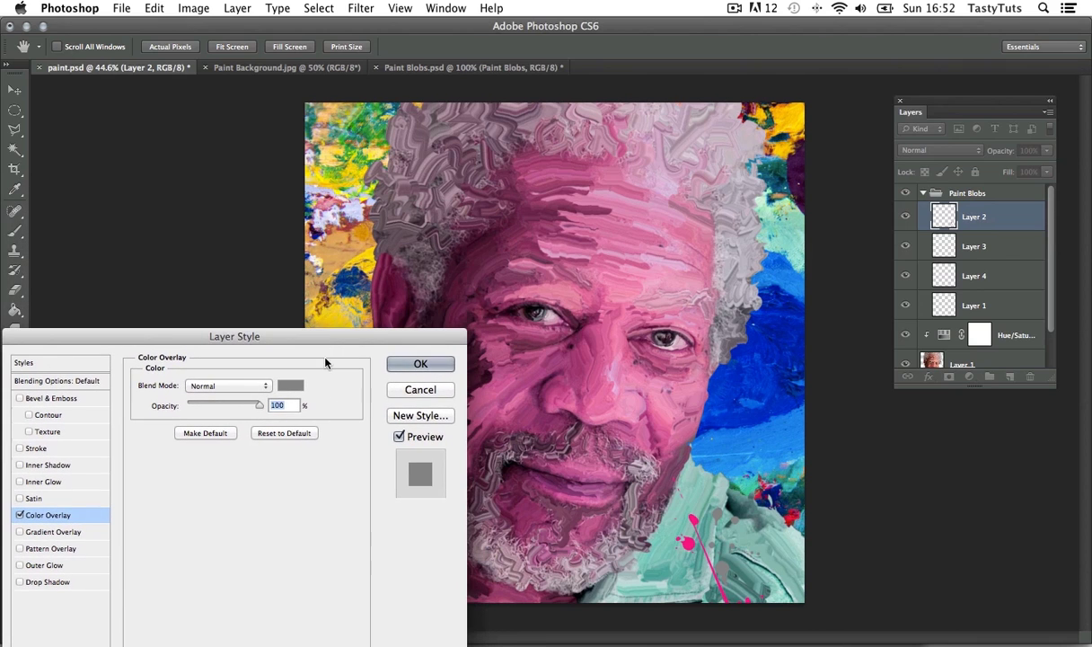
- Set Layer 2's overlay colour to a deep blue sampled from the background (hue 227, saturation 100, brightness 69) and apply the style
left_click(289, 385)
left_click_drag(653, 205, 604, 430)
left_click(747, 304)
left_click(760, 356)
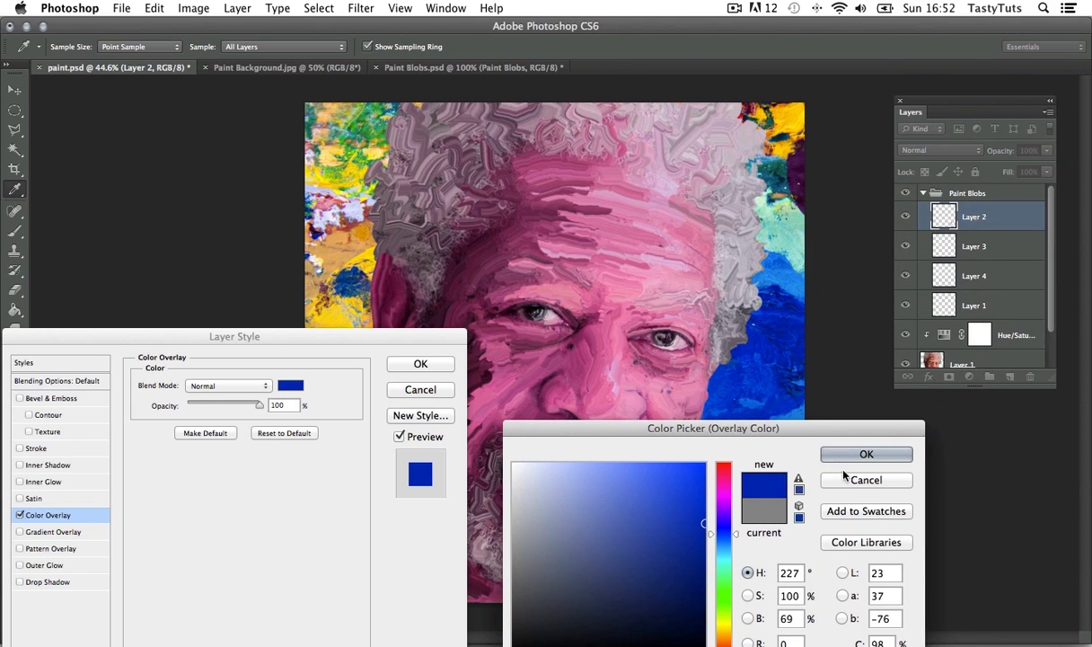
left_click(865, 454)
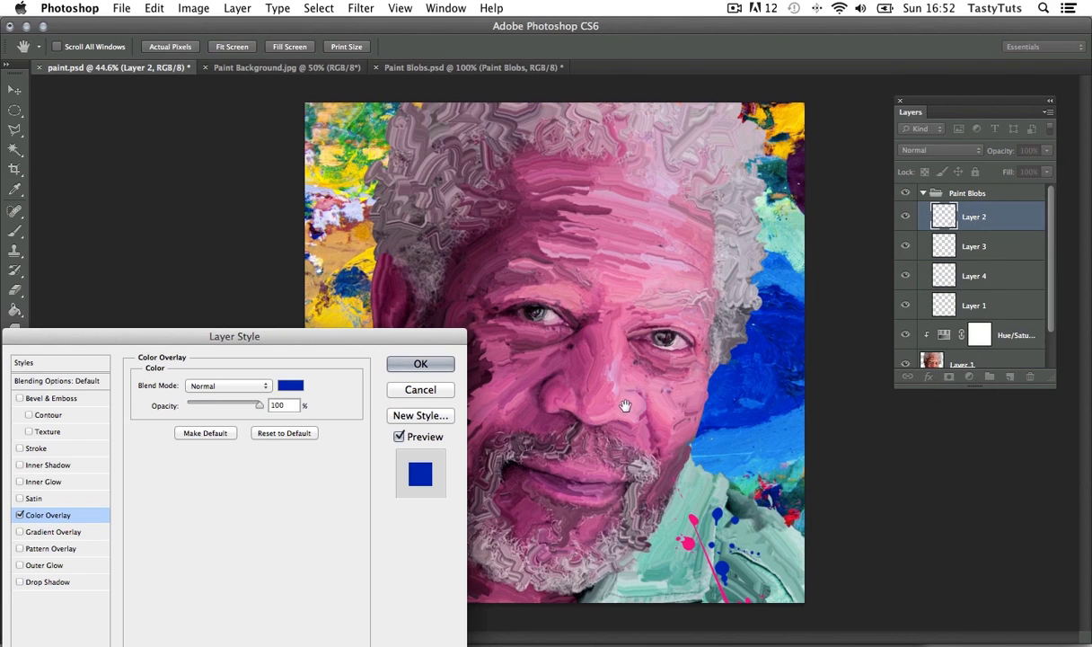
left_click(422, 365)
- Duplicate the blue blobs onto the yellow paint beside the earring and rotate the copy about -27 degrees
key("v")
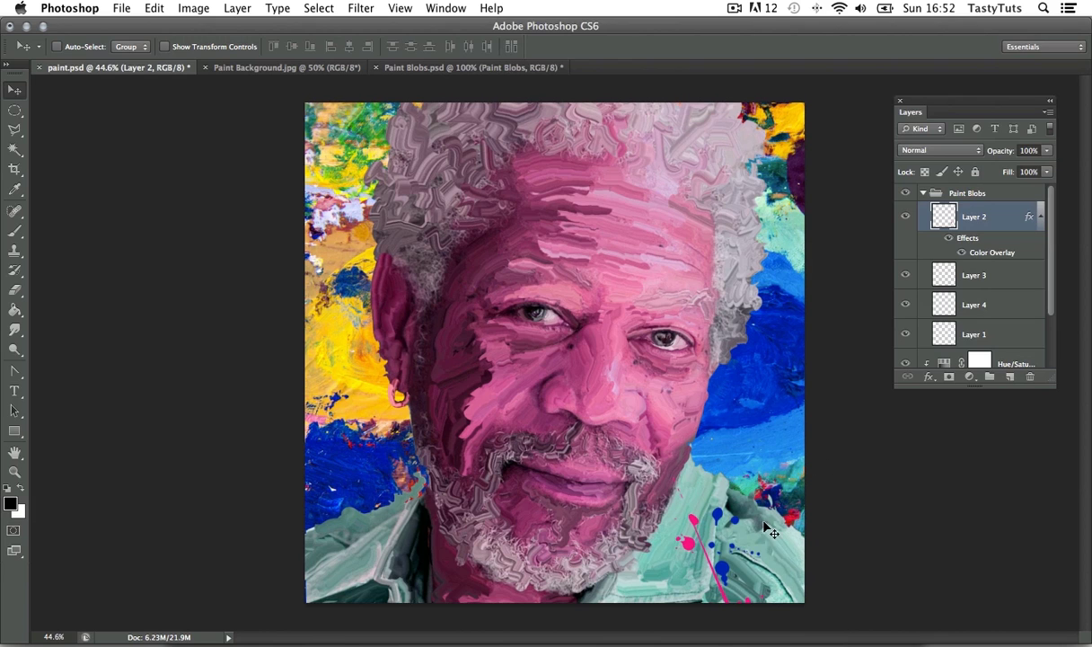
left_click_drag(716, 527, 593, 374)
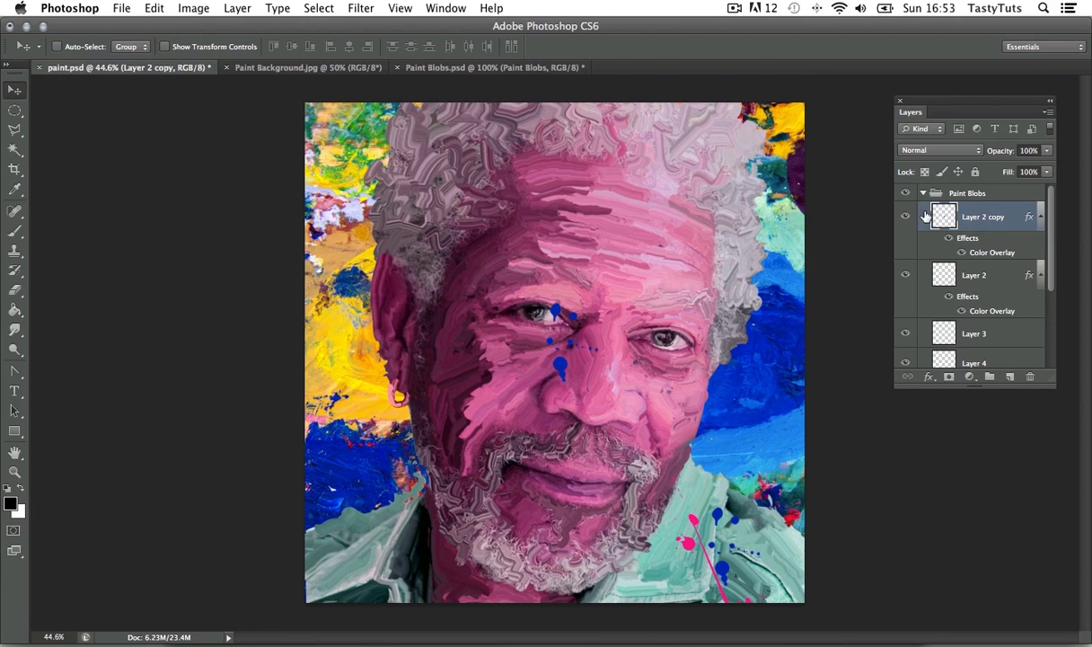
mouse_move(601, 392)
left_mouse_down()
mouse_move(424, 320)
mouse_move(404, 449)
mouse_move(406, 423)
left_mouse_up()
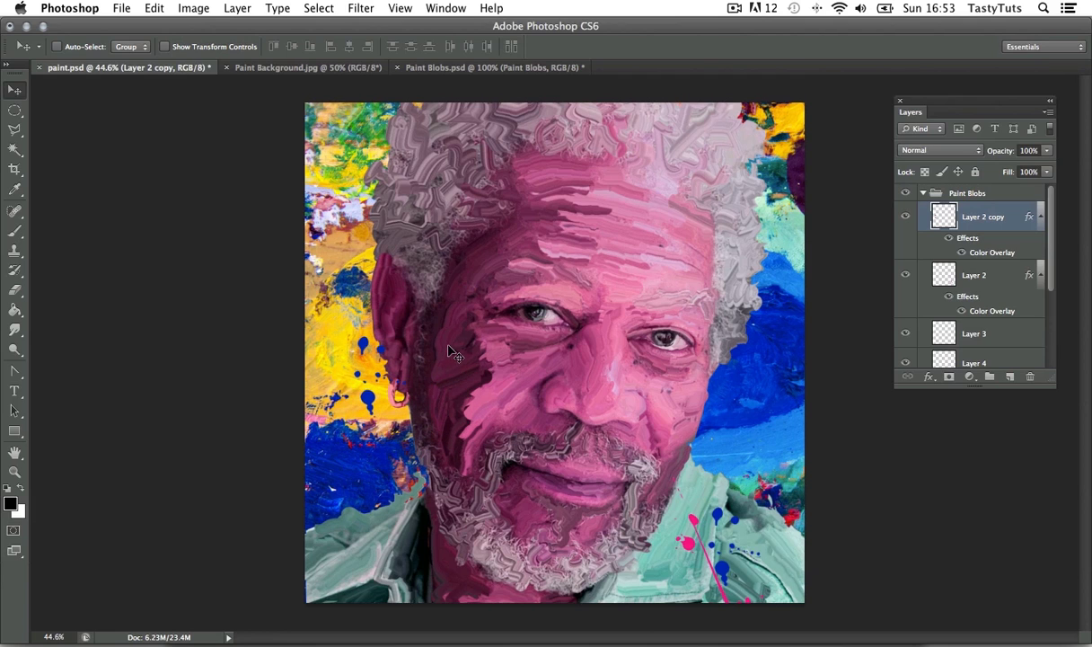
key("ctrl+t")
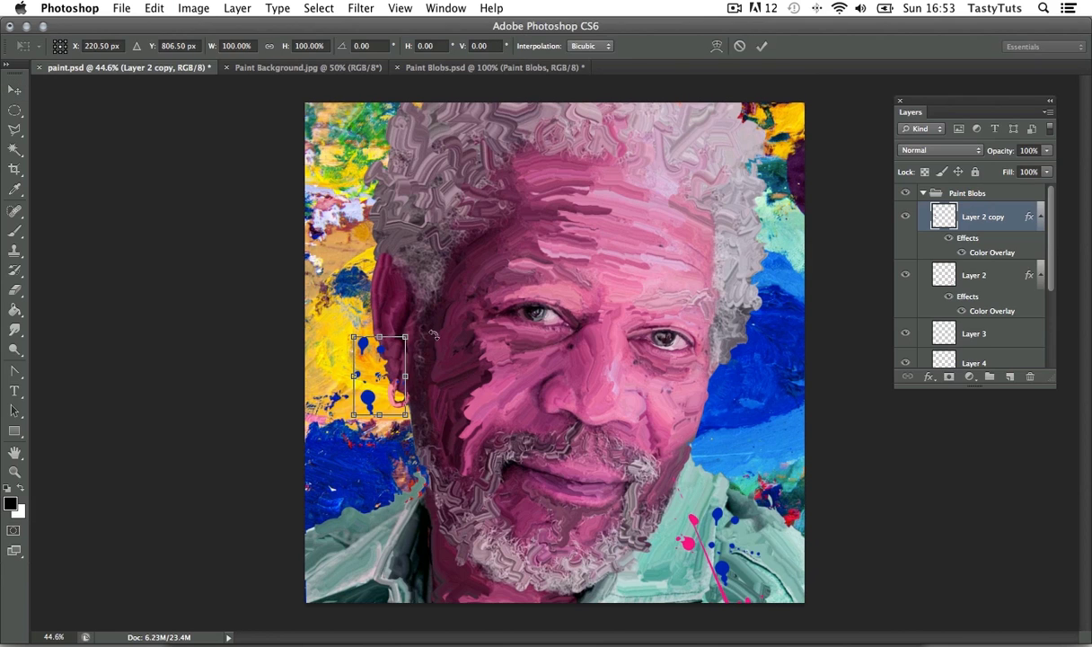
left_click_drag(418, 331, 394, 302)
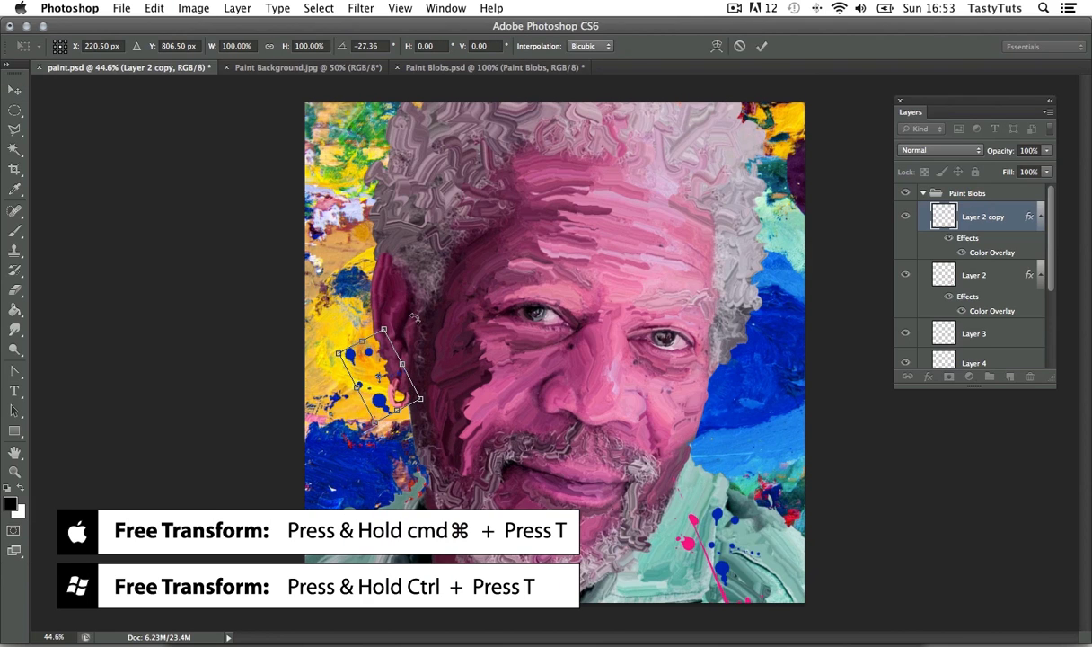
key("Return")
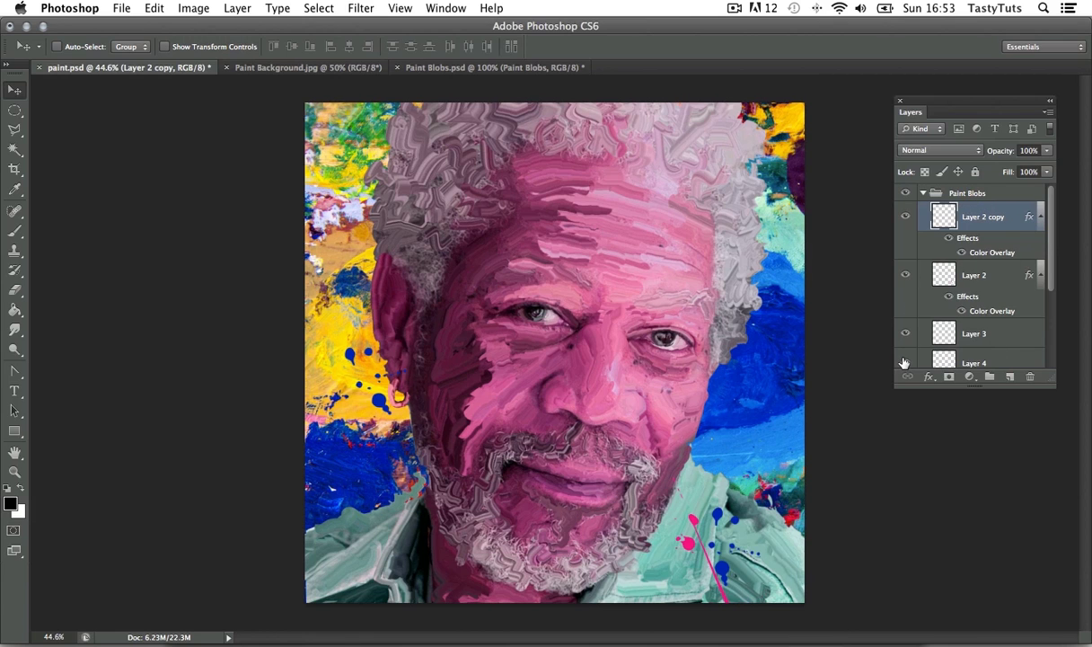
- Place a copy of Layer 4's blobs higher, towards the blue paint, and sample a background colour for Layer 2 copy 5's overlay
left_click(936, 357)
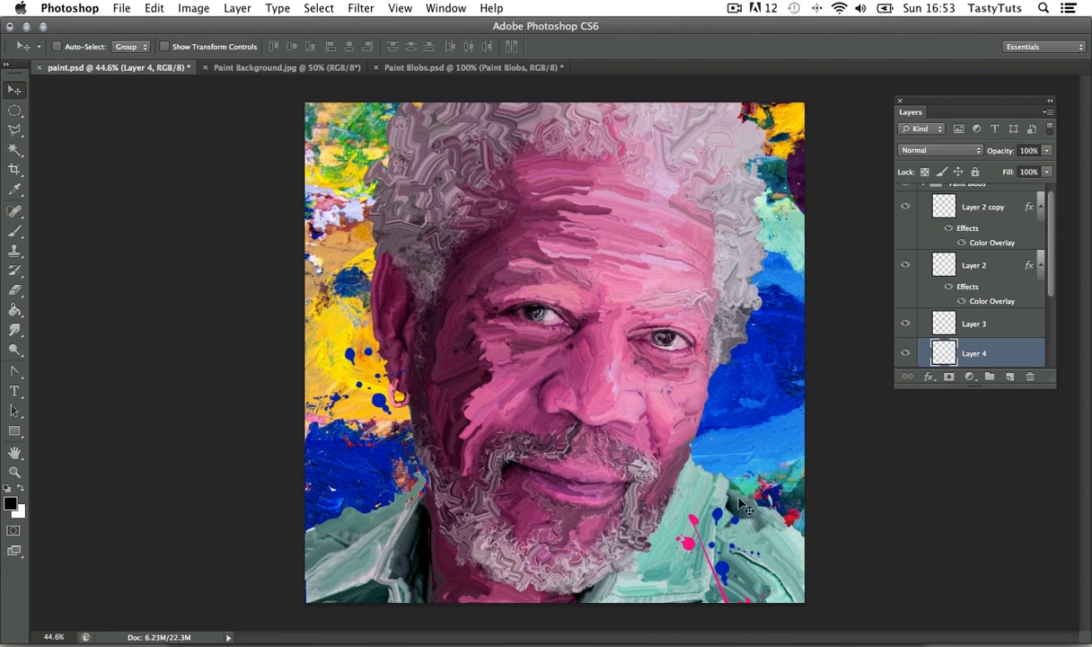
left_click_drag(742, 506, 745, 409)
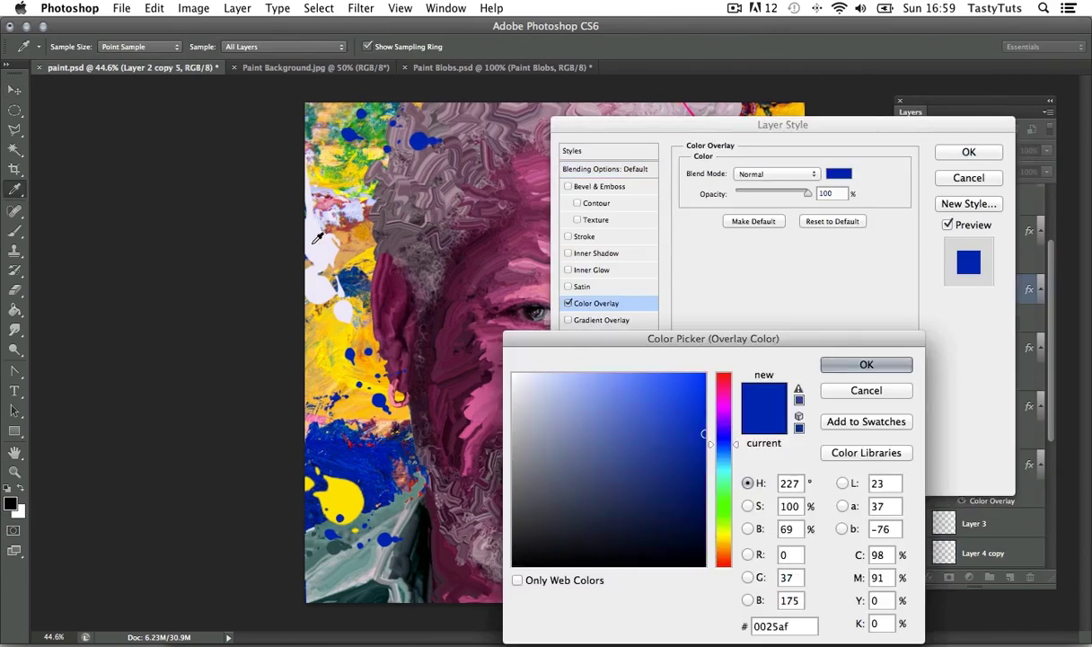
left_click(363, 371)
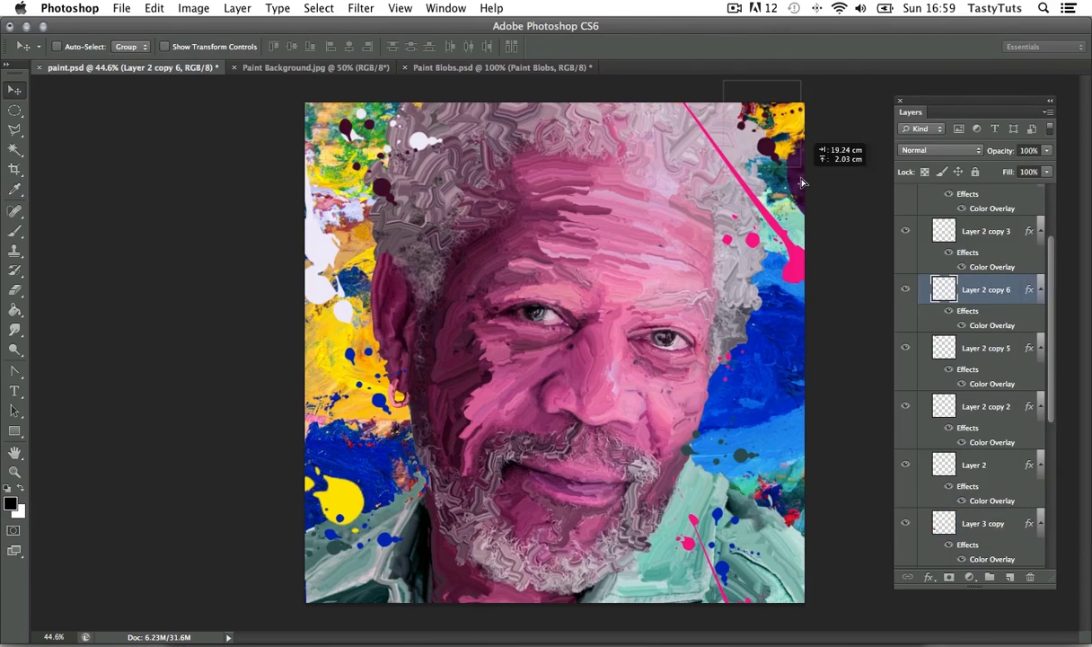